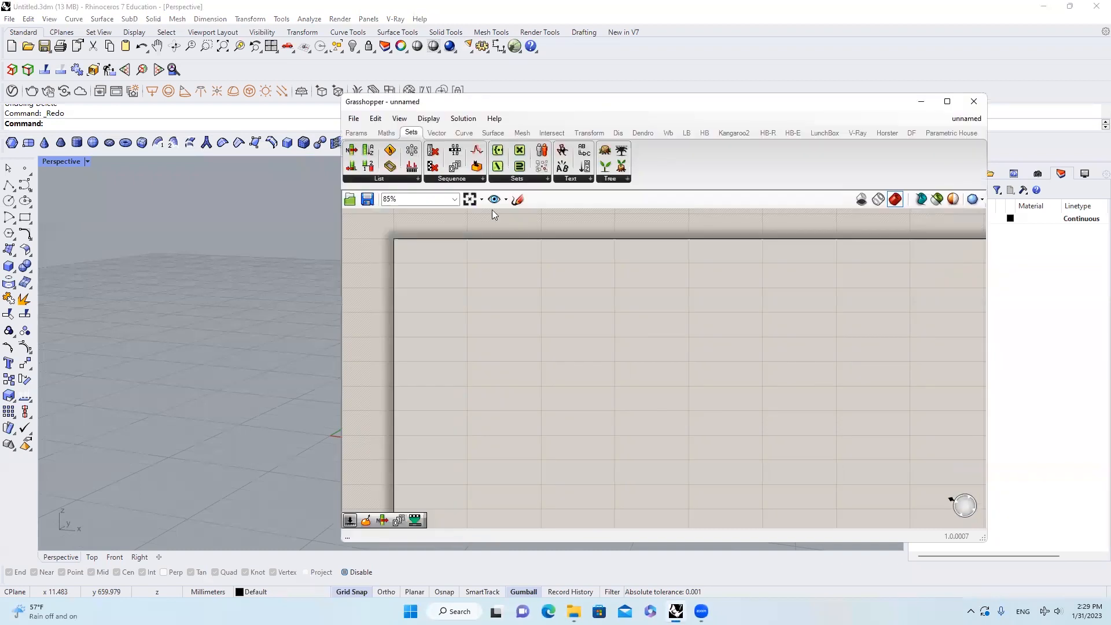
Move the Grasshopper window aside to uncover the Rhino viewport and add a Range component to the canvas.
left_click_drag(508, 109, 717, 129)
scroll(658, 290, "up", 1)
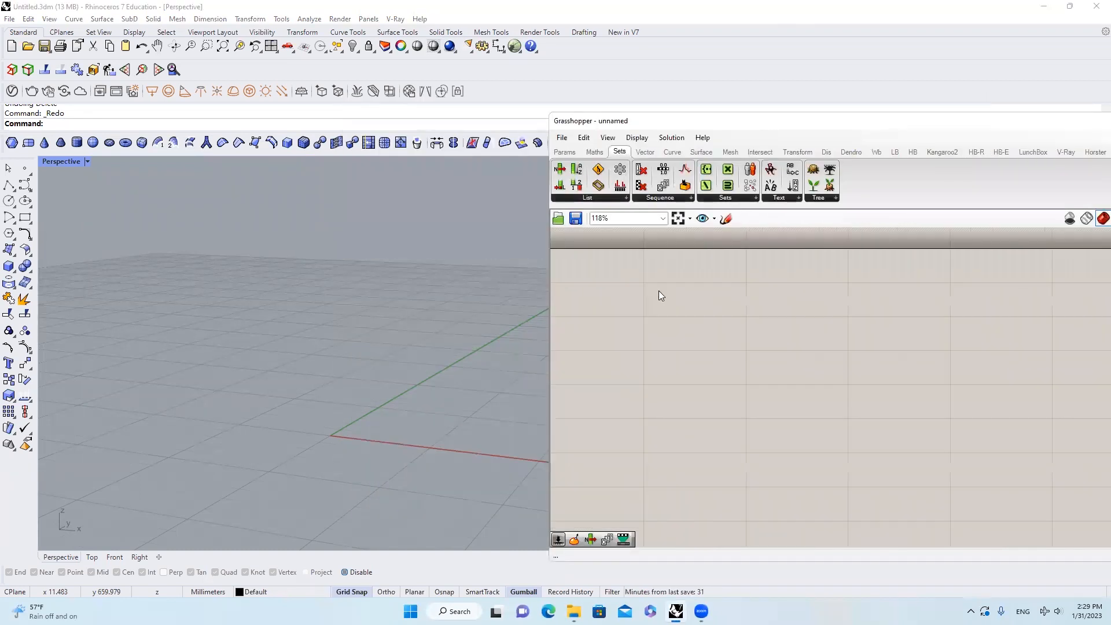
right_click_drag(672, 292, 727, 292)
double_click(726, 291)
type("range")
key("Return")
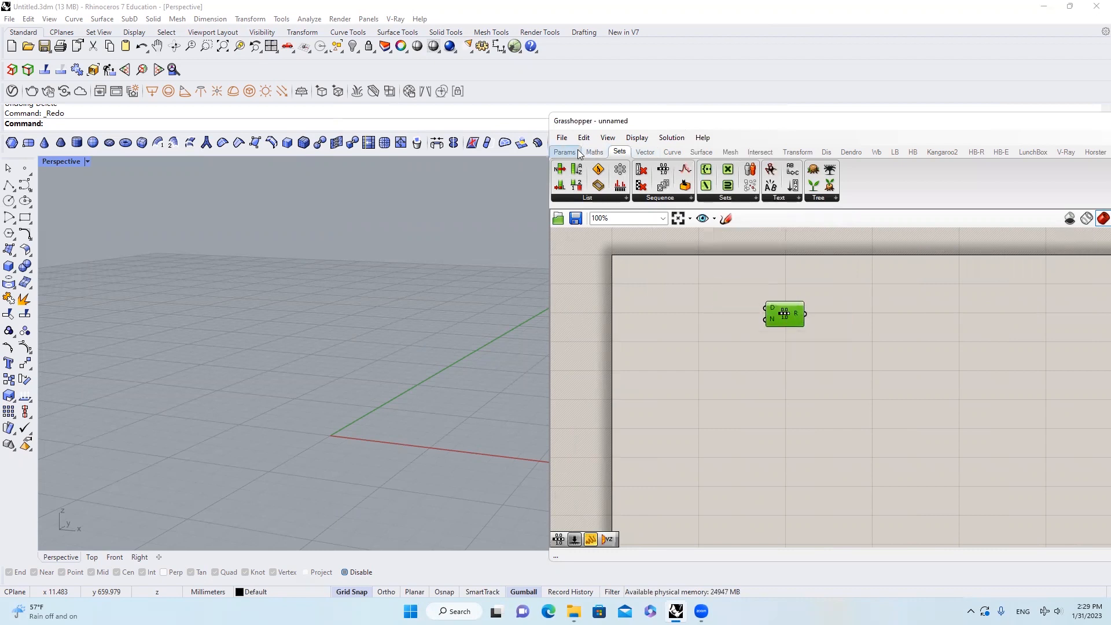
Attach a panel to the Range output and feed a number slider set to 22 into its Steps input.
left_click(565, 152)
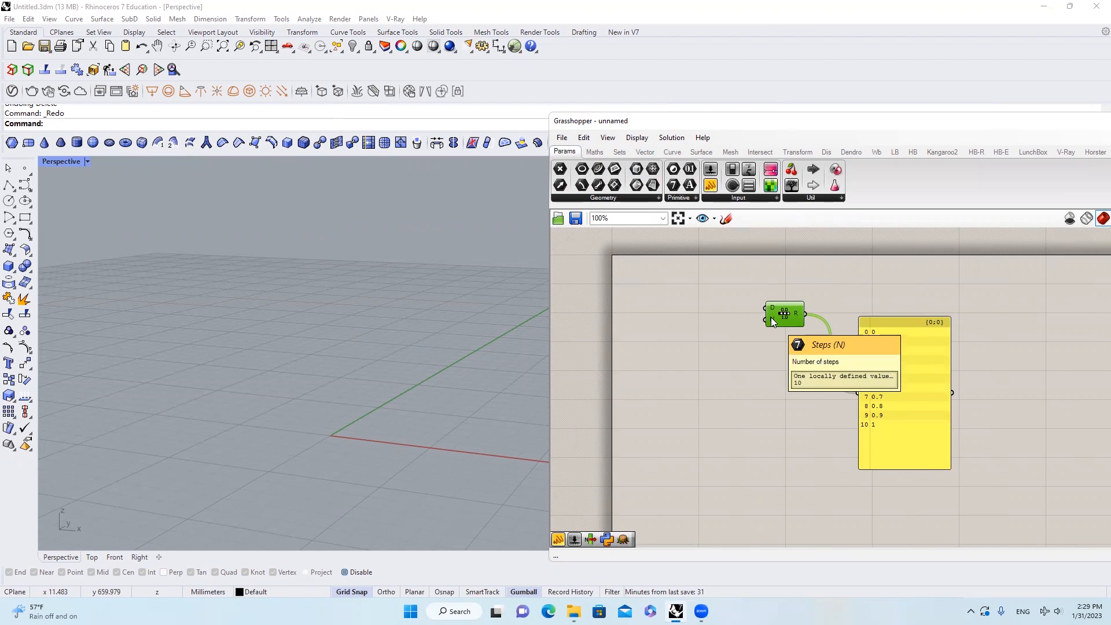
double_click(661, 318)
type("22")
key("Return")
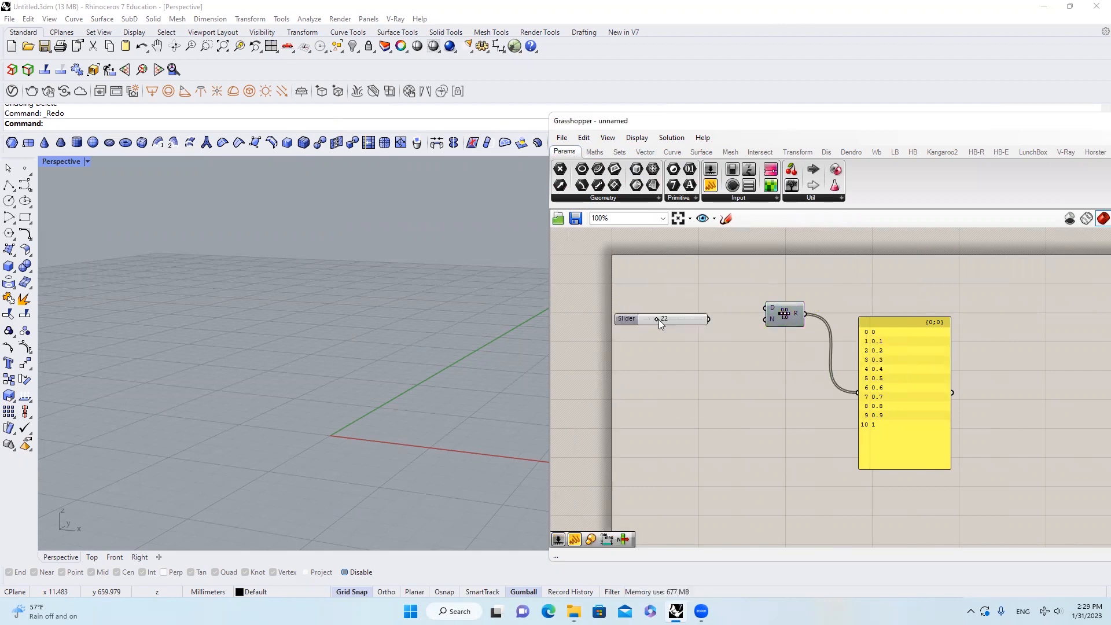
left_click_drag(744, 324, 766, 319)
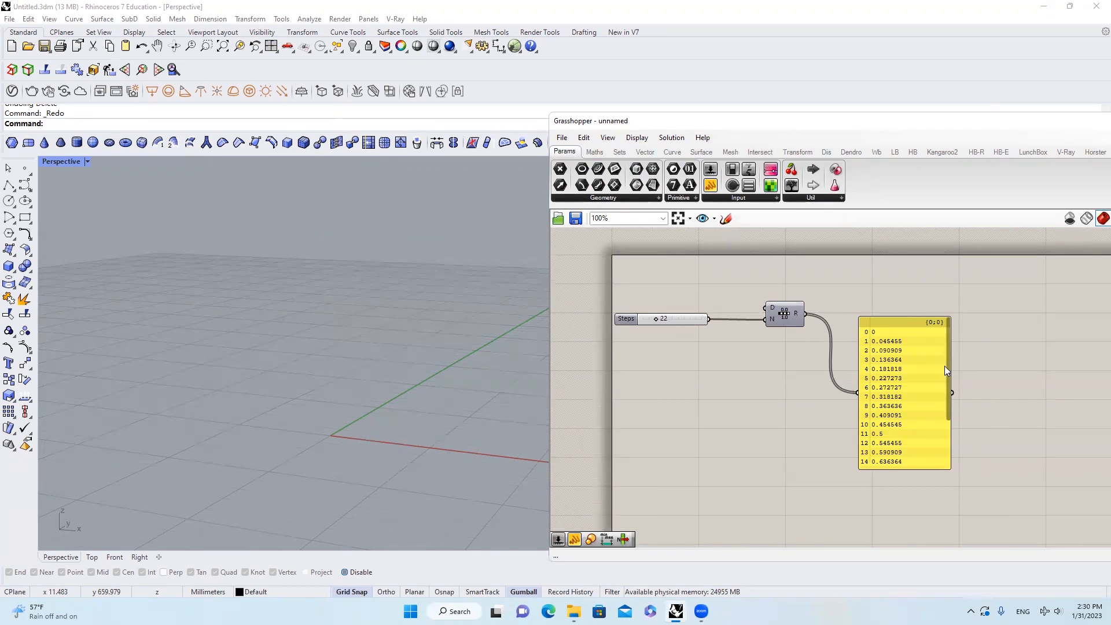
Stretch the panel so the whole Range list fits and shift it away from the component.
left_click_drag(946, 363, 947, 426)
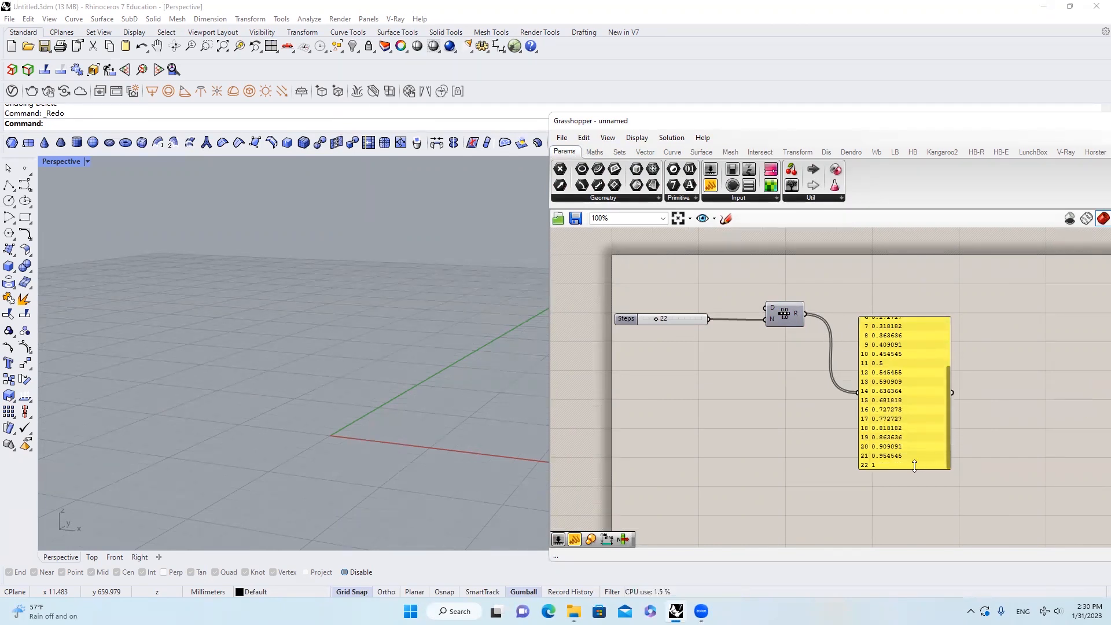
left_click_drag(914, 466, 917, 539)
left_click_drag(927, 339, 957, 311)
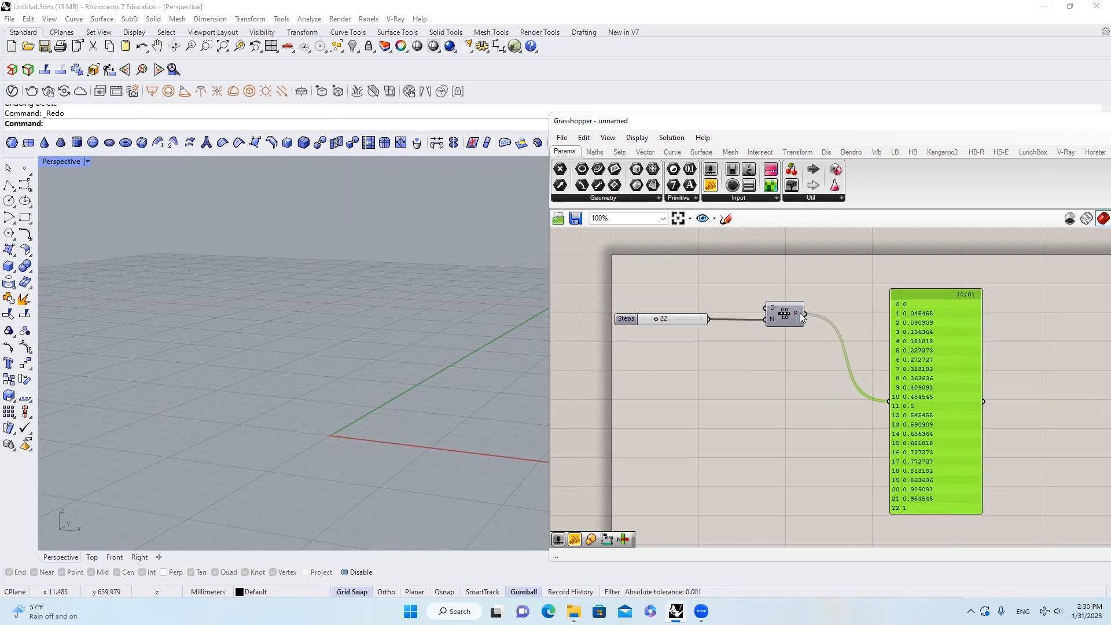
Try the Steps slider at 2 and return it to 22.
left_click_drag(653, 318, 644, 320)
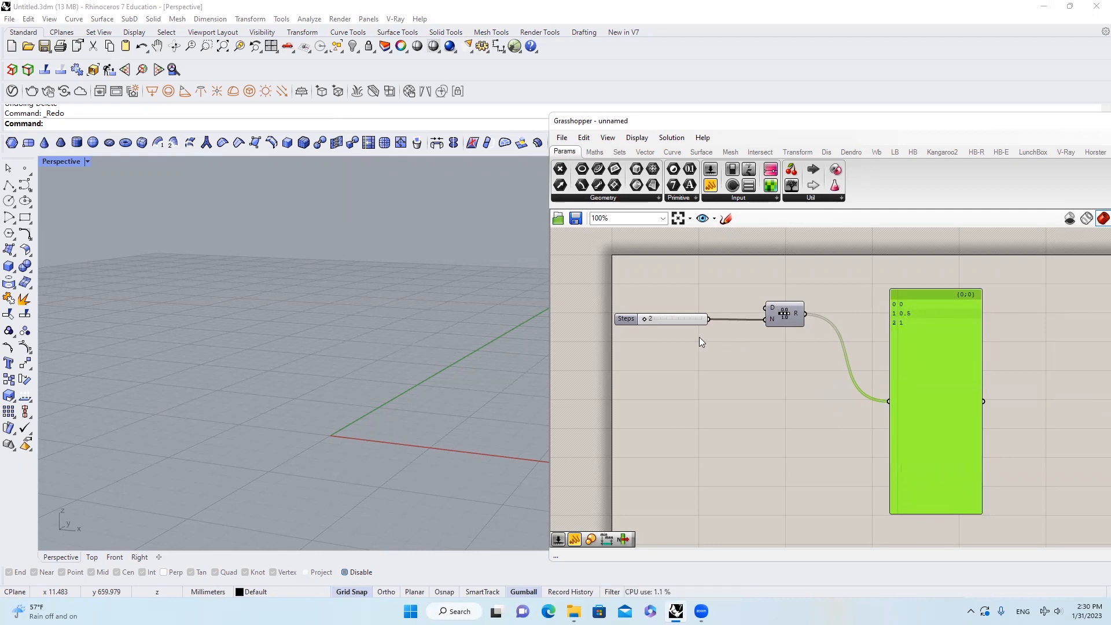
left_click(672, 321)
type("22")
key("Return")
Add a Series component with its Count fed by the Steps slider, and show its output in a second panel.
left_click_drag(948, 334, 990, 316)
double_click(782, 362)
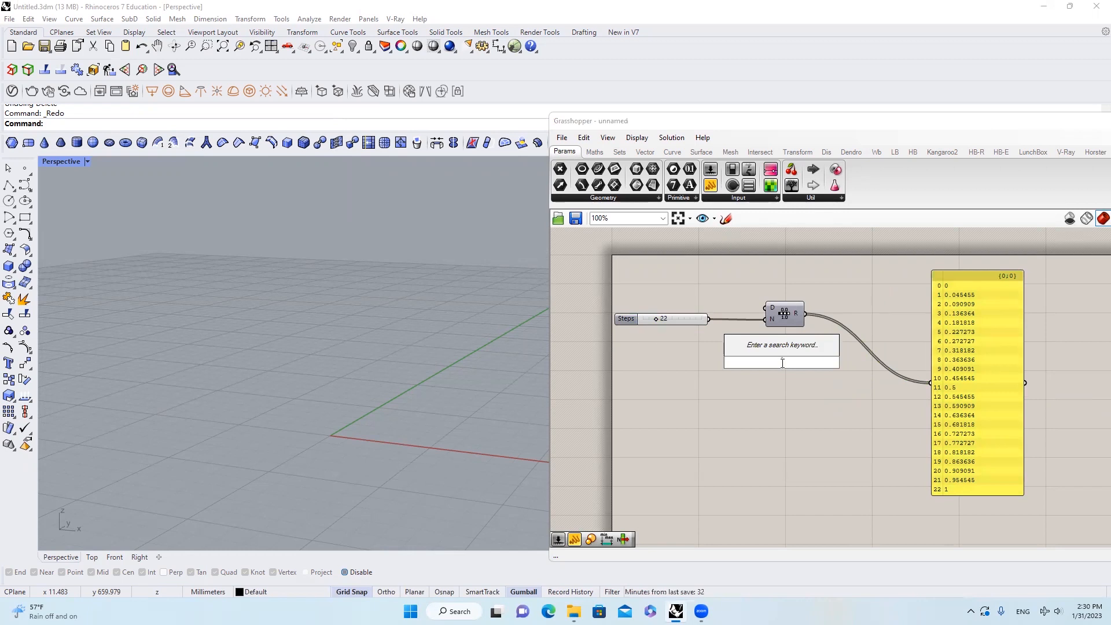
type("series")
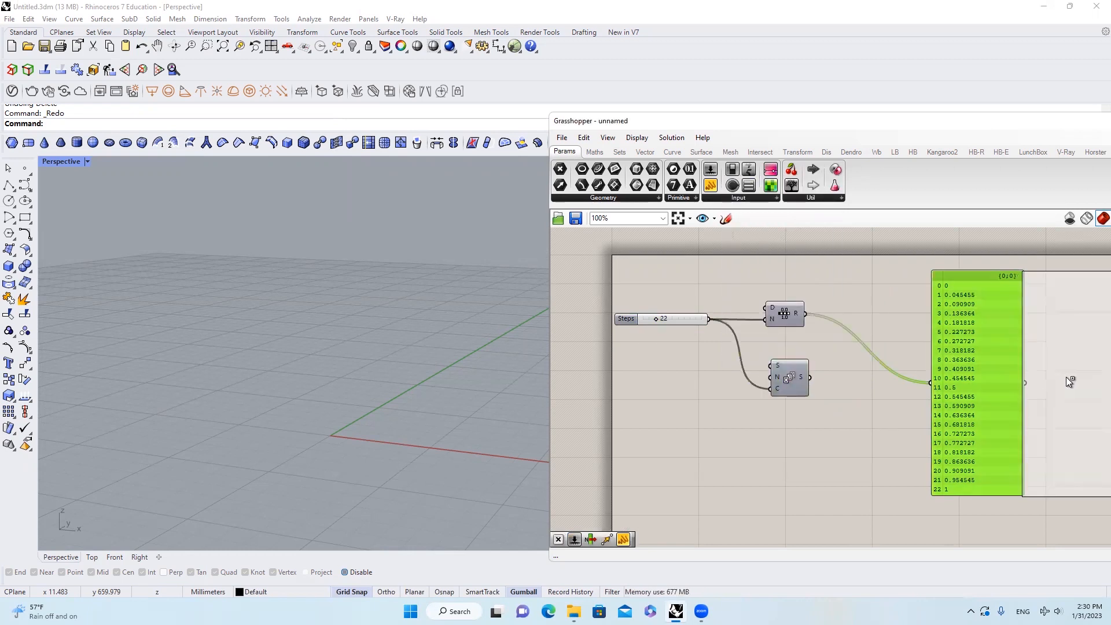
left_click_drag(937, 379, 803, 377)
right_click_drag(842, 357, 742, 339)
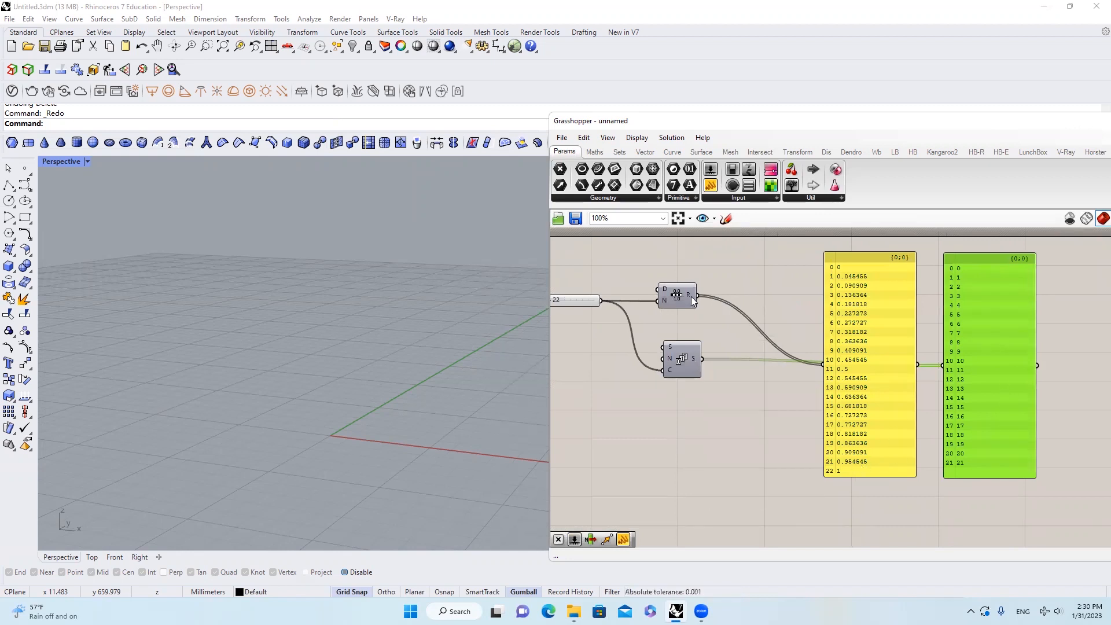
Apply the expression x-1 to the Steps input of the Range component.
mouse_move(691, 296)
right_click_drag(690, 295, 761, 327)
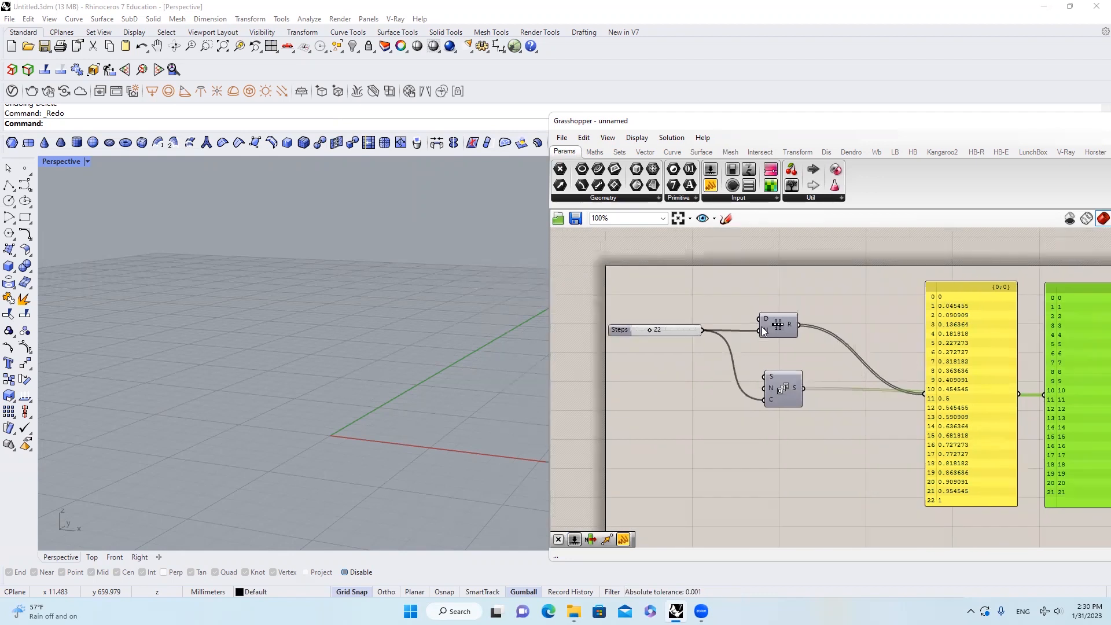
right_click(763, 328)
mouse_move(856, 442)
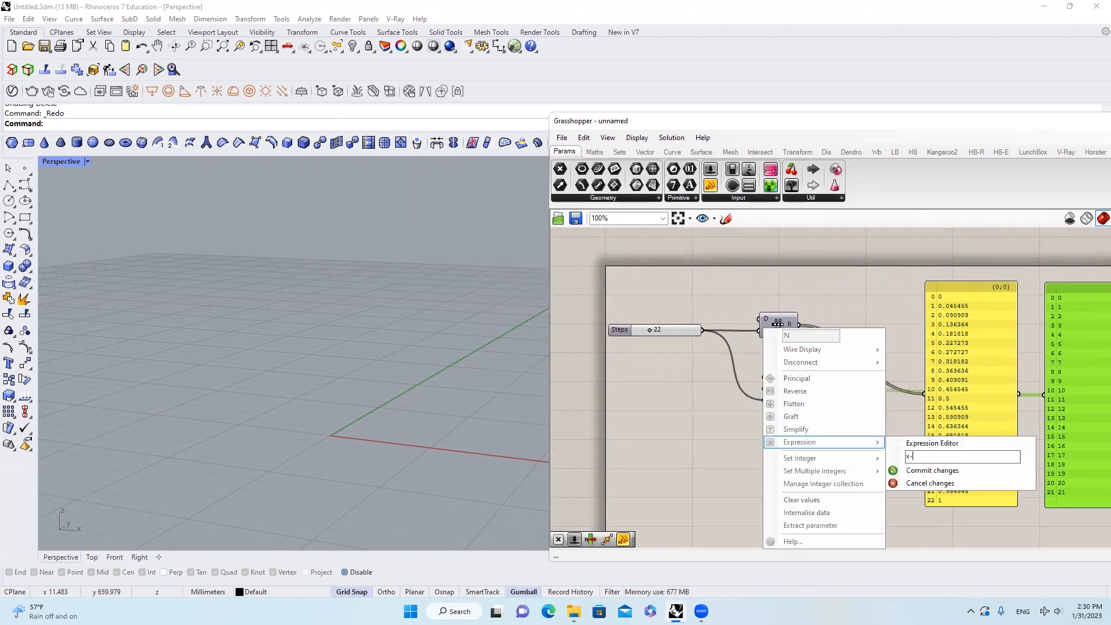
left_click(926, 470)
scroll(923, 397, "down", 3)
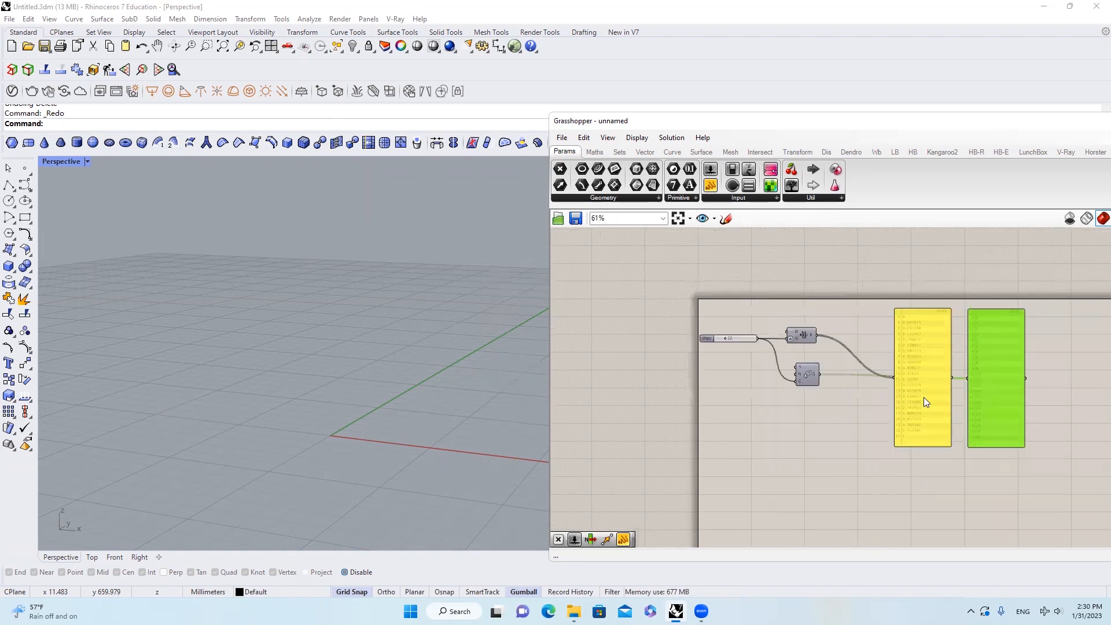
scroll(943, 386, "up", 3)
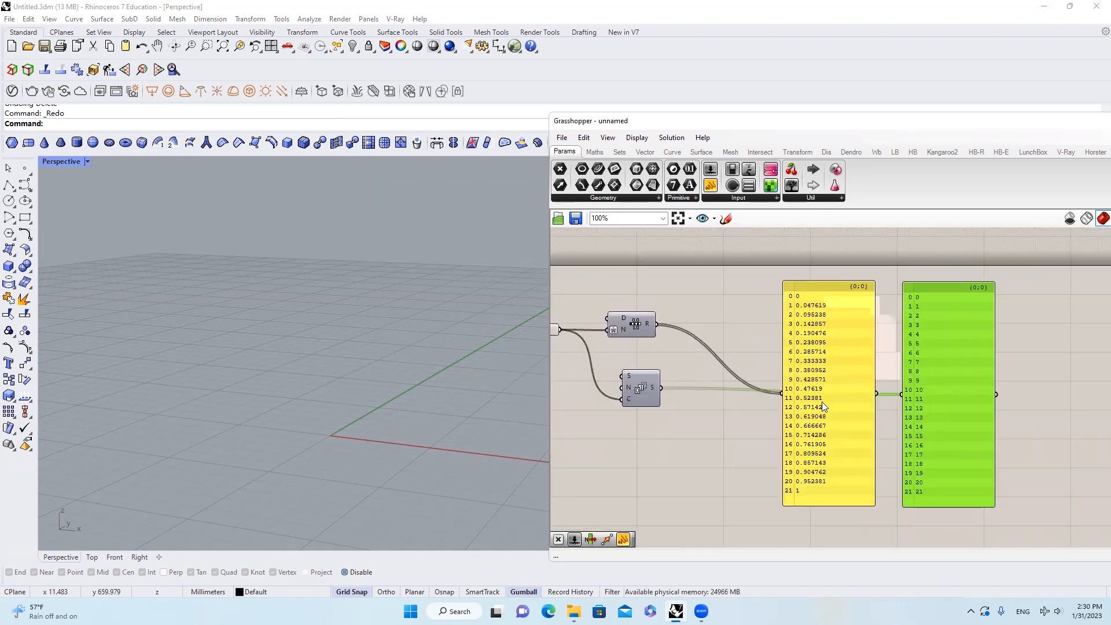
Delete the two panels that list the Range and Series outputs.
left_click(839, 312)
left_click(927, 451)
left_click_drag(1055, 467, 746, 283)
scroll(1012, 394, "down", 3)
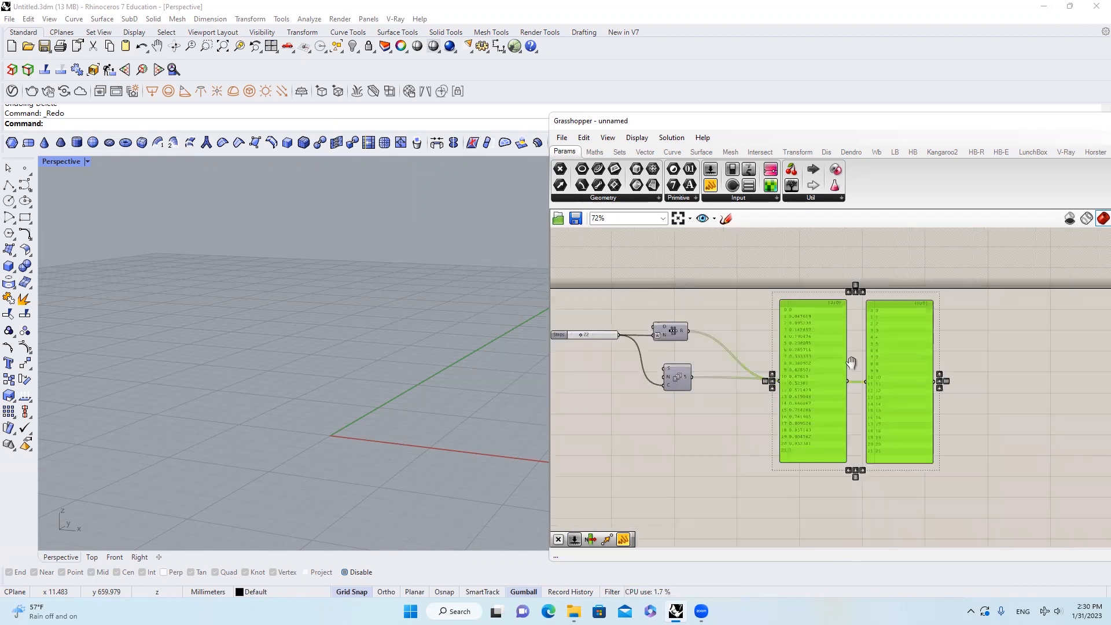
key("Delete")
right_click_drag(847, 286, 827, 270)
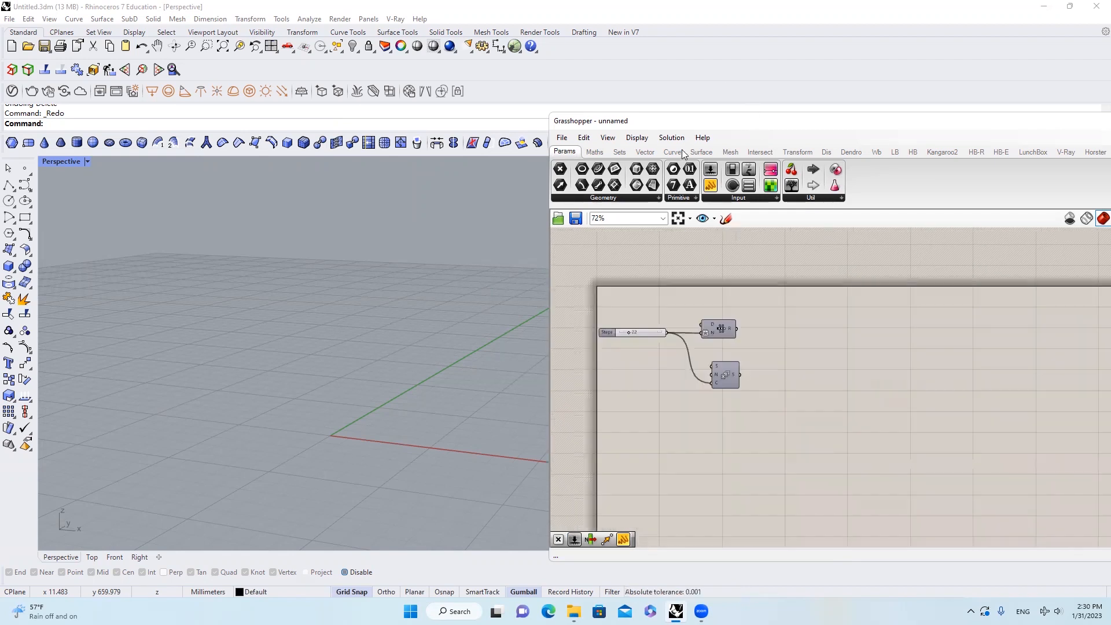
Place a Construct Point component on the canvas beside the Range and Series components.
scroll(705, 152, "down", 4)
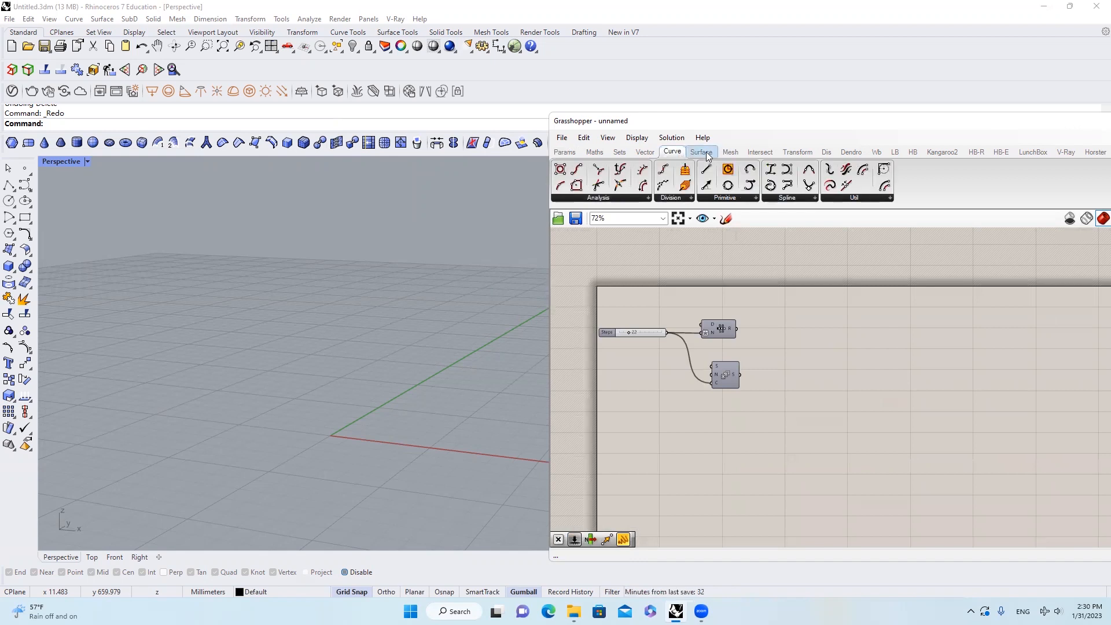
scroll(653, 155, "up", 1)
scroll(652, 155, "down", 1)
left_click(647, 153)
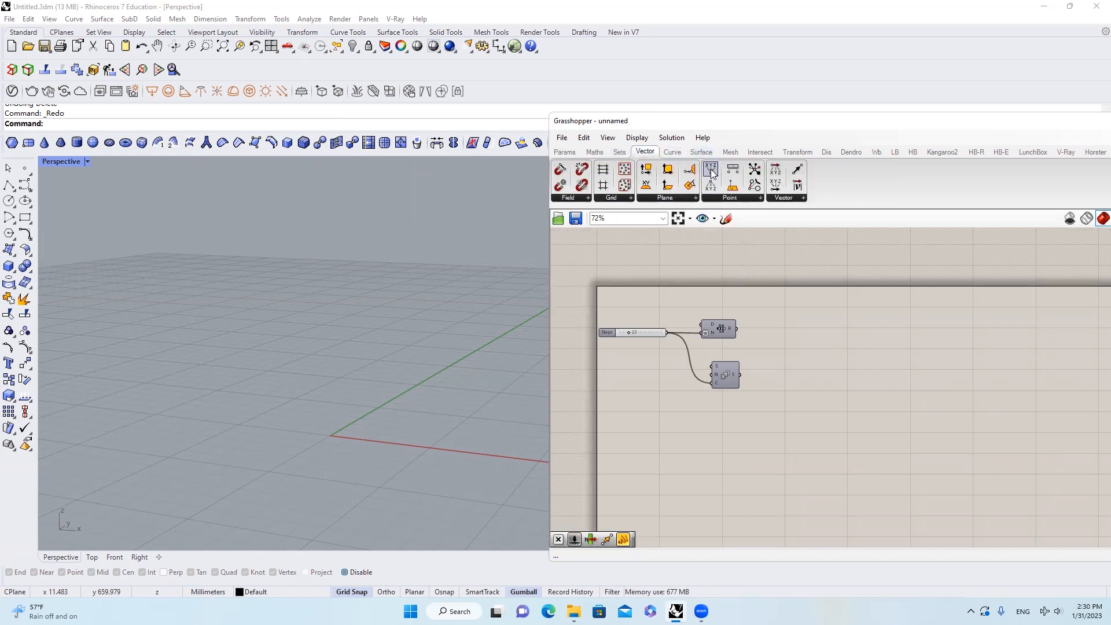
left_click_drag(711, 169, 832, 350)
right_click_drag(498, 373, 501, 401)
scroll(744, 375, "up", 1)
Connect the Series output to the Y input of Construct Point and the Range output to its X input.
left_click_drag(747, 373, 842, 334)
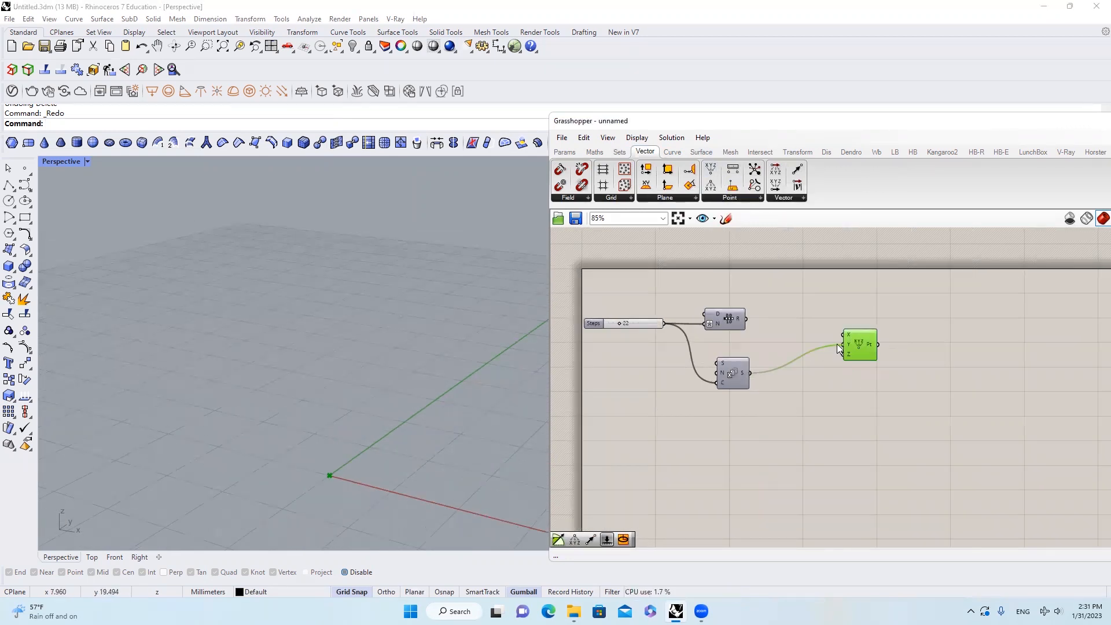
left_click_drag(252, 332, 505, 496)
left_click(895, 389)
mouse_move(861, 346)
left_mouse_down()
mouse_move(857, 363)
mouse_move(878, 339)
left_mouse_up()
left_click_drag(746, 319, 869, 349)
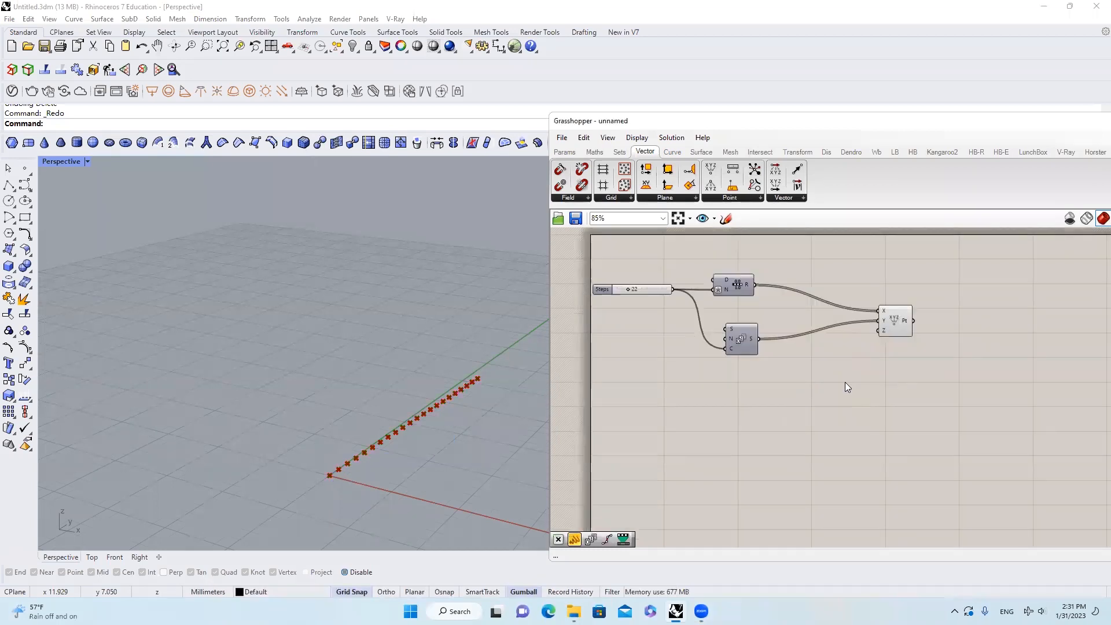
Add a Graph Mapper below Construct Point and set its graph type to Gaussian.
double_click(845, 381)
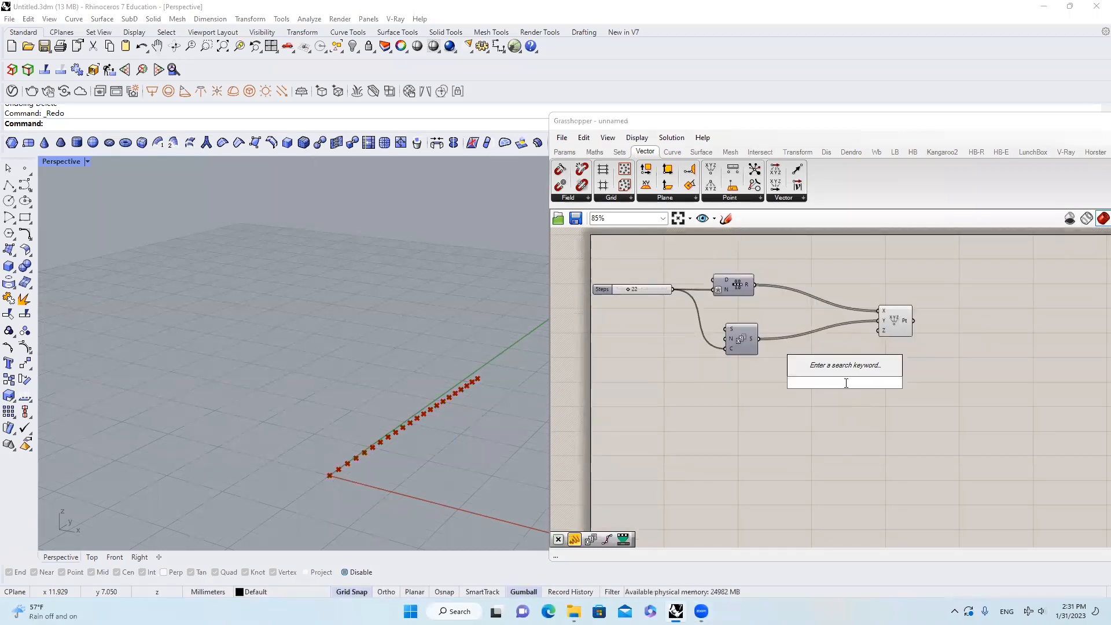
type("gra")
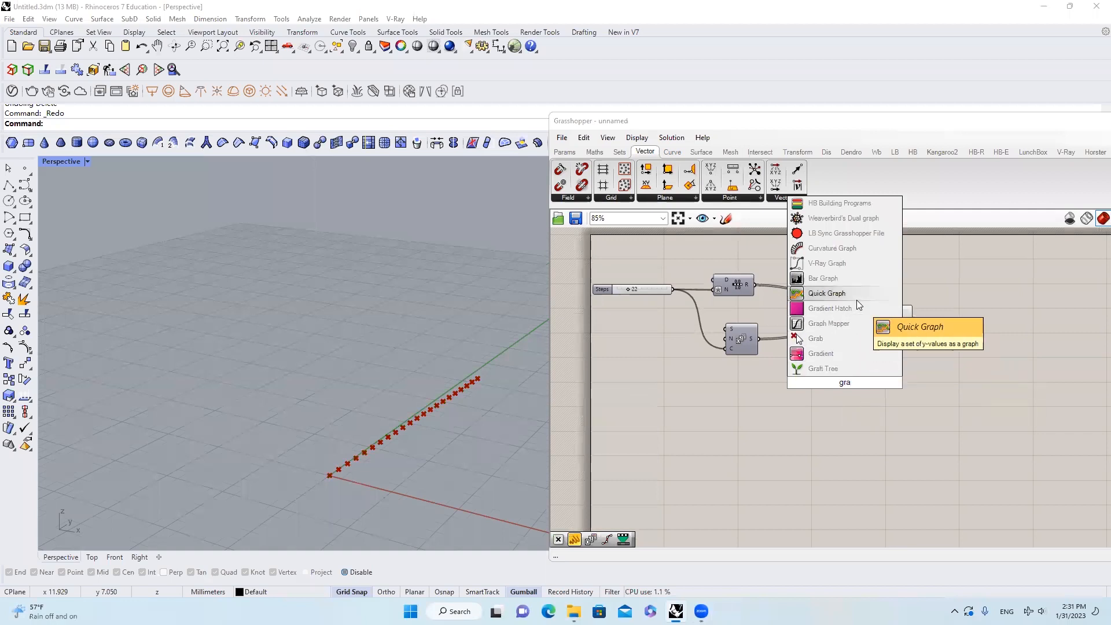
left_click(853, 322)
left_click_drag(842, 365, 841, 383)
right_click(841, 384)
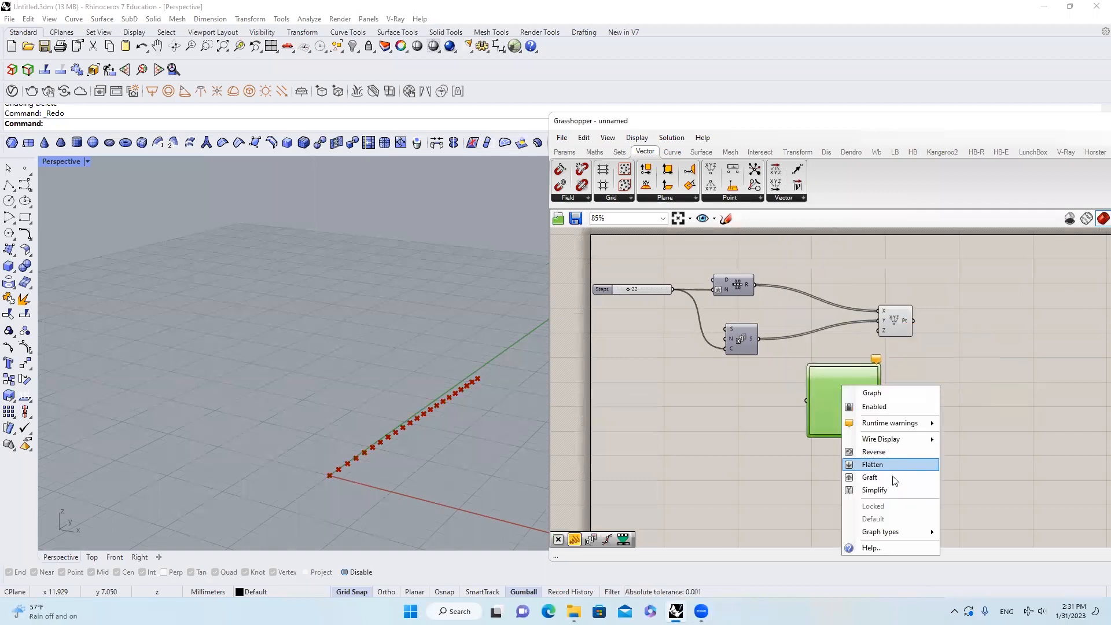
mouse_move(906, 530)
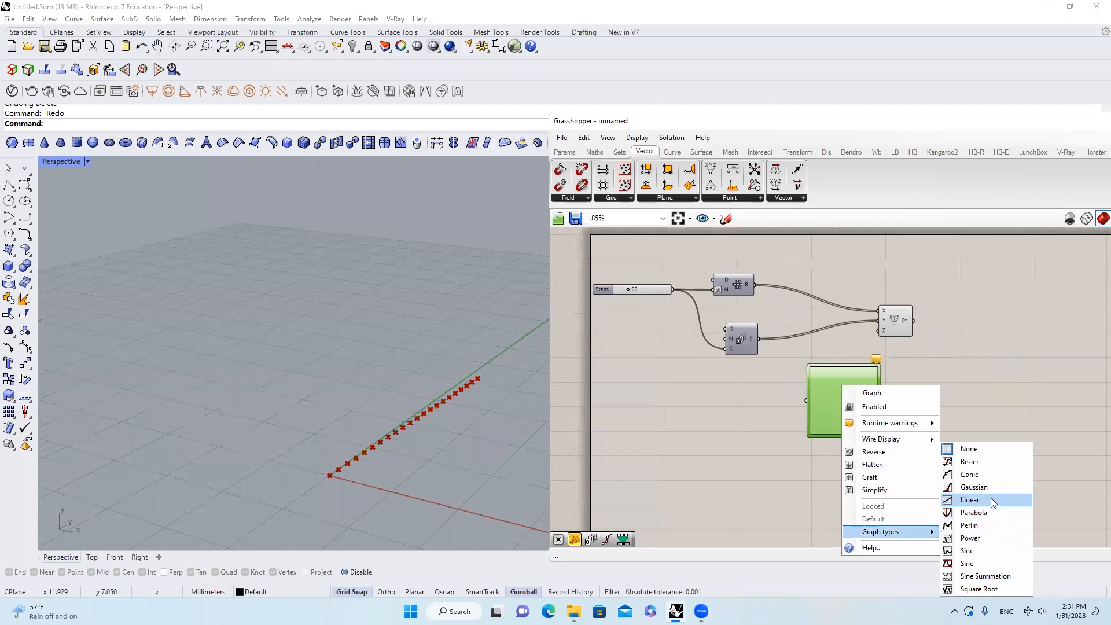
left_click(957, 485)
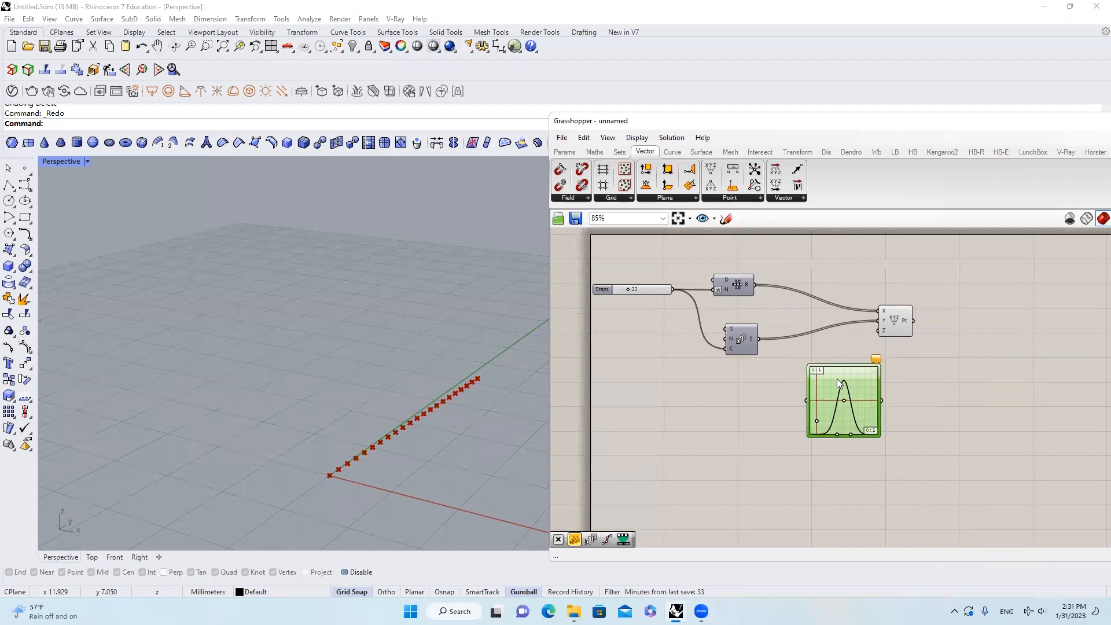
Route the Range output through the Graph Mapper into the X input of Construct Point.
left_click_drag(832, 374, 784, 411)
left_click_drag(878, 310, 862, 410)
left_click_drag(905, 321, 960, 324)
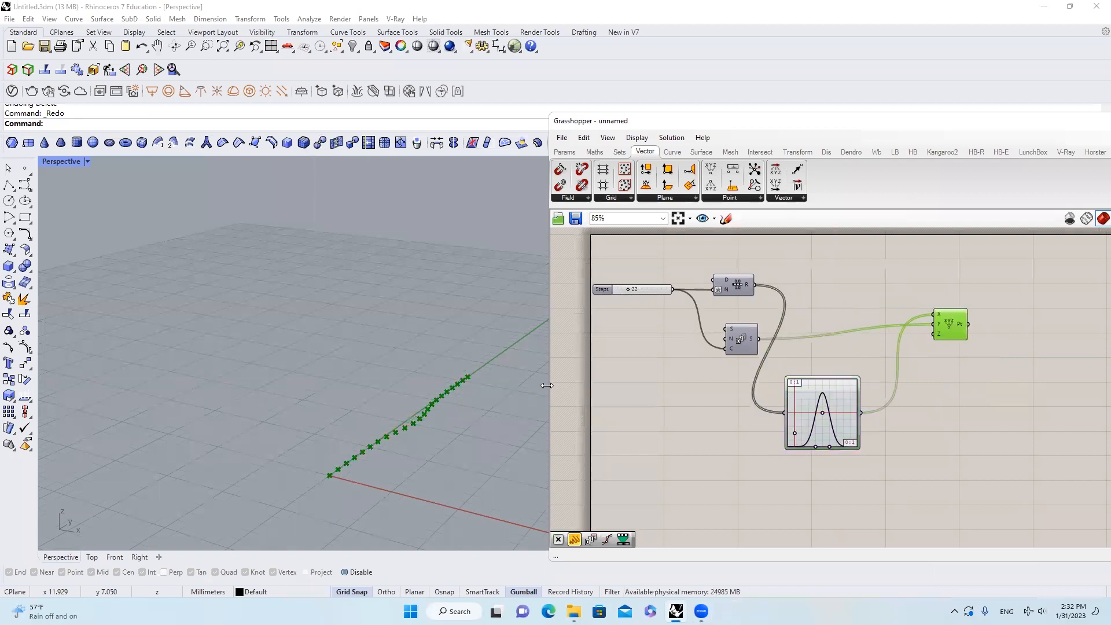
left_click_drag(480, 370, 354, 461)
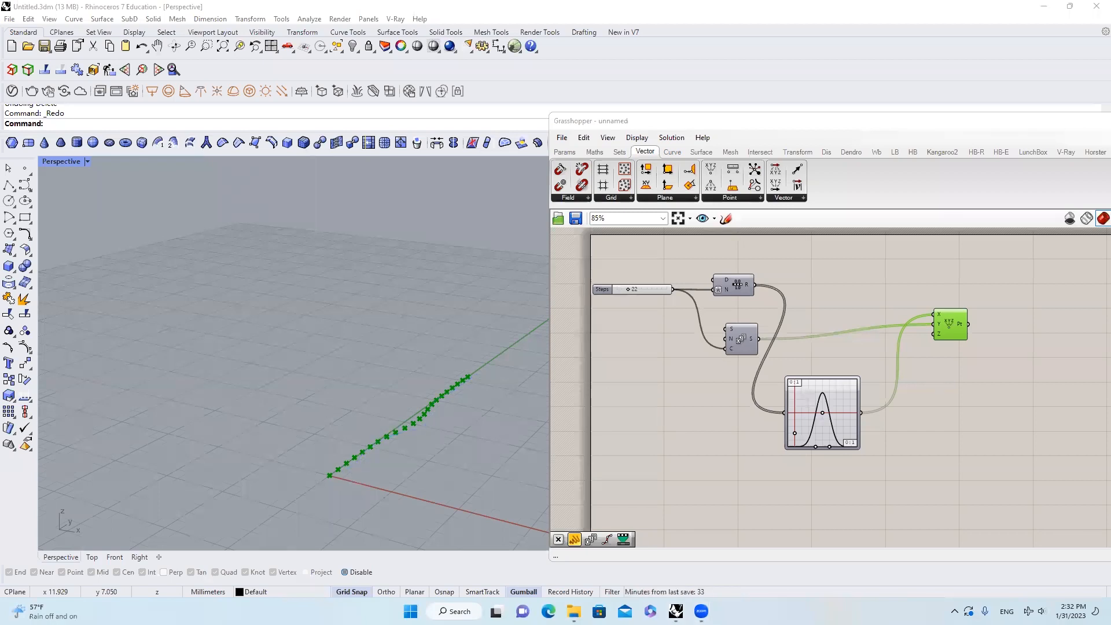
Add a Multiplication component and connect the Graph Mapper output to its A input.
double_click(938, 379)
type("mu")
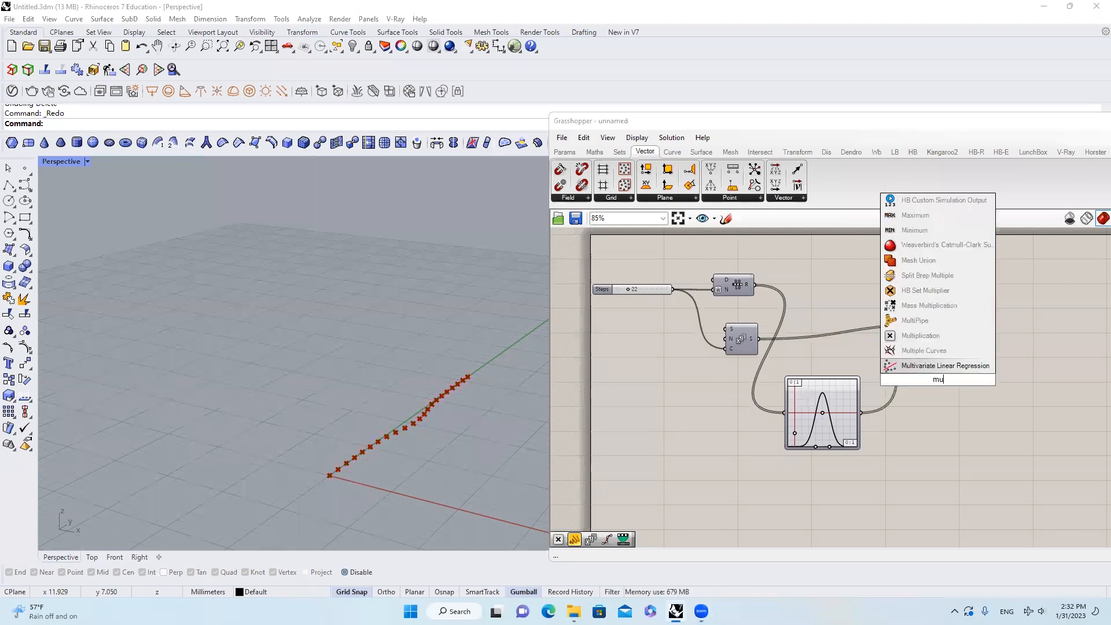
left_click(965, 335)
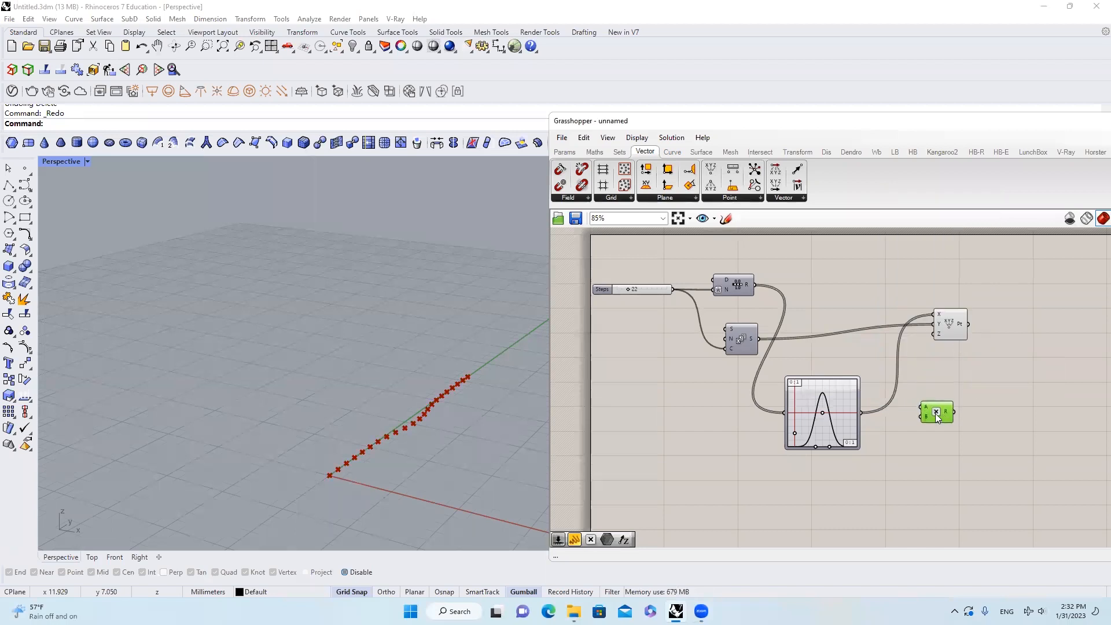
left_click_drag(886, 411, 924, 450)
Feed a 22.22 number slider into the multiplication's B input and connect the product to Construct Point's X input.
double_click(799, 479)
type("22.22")
key("Return")
left_click_drag(913, 451, 934, 314)
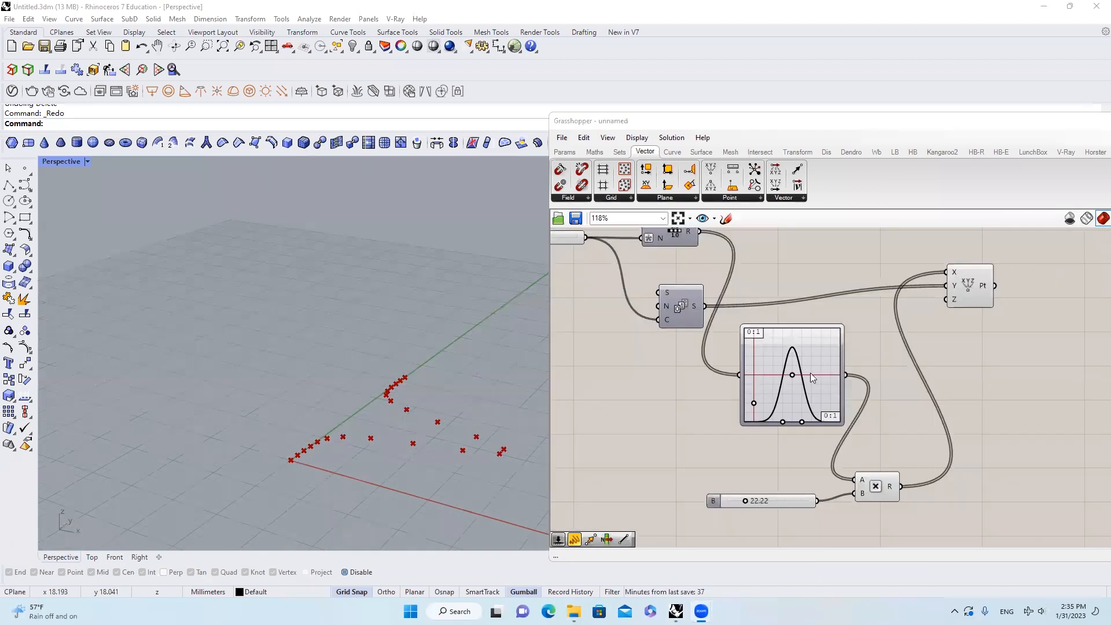
Change the Graph Mapper's graph type to Bezier.
mouse_move(810, 374)
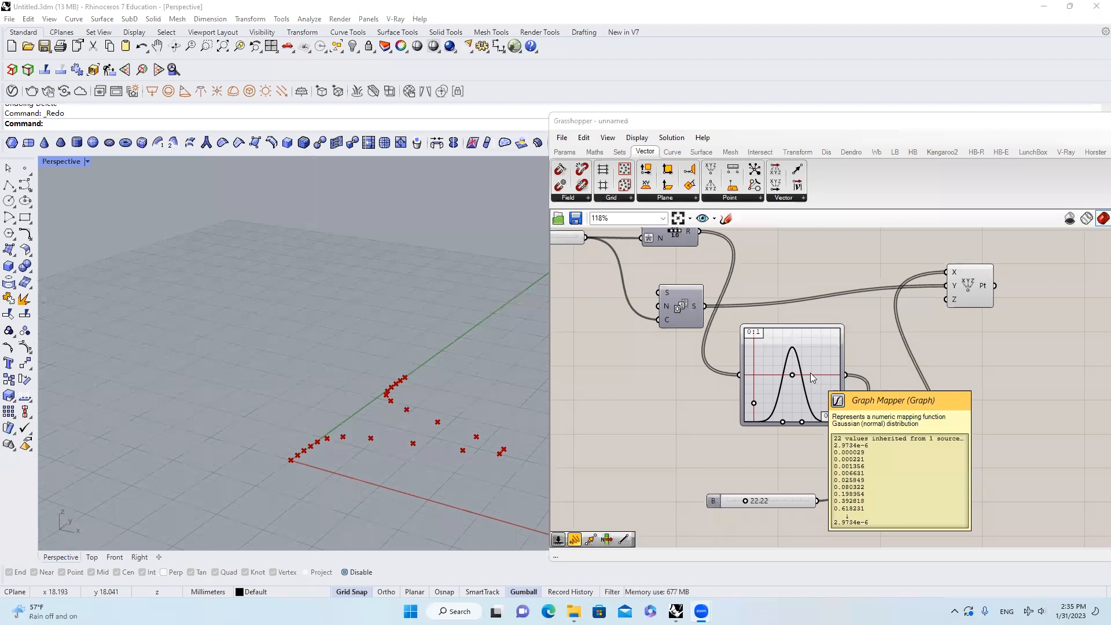
right_click(810, 372)
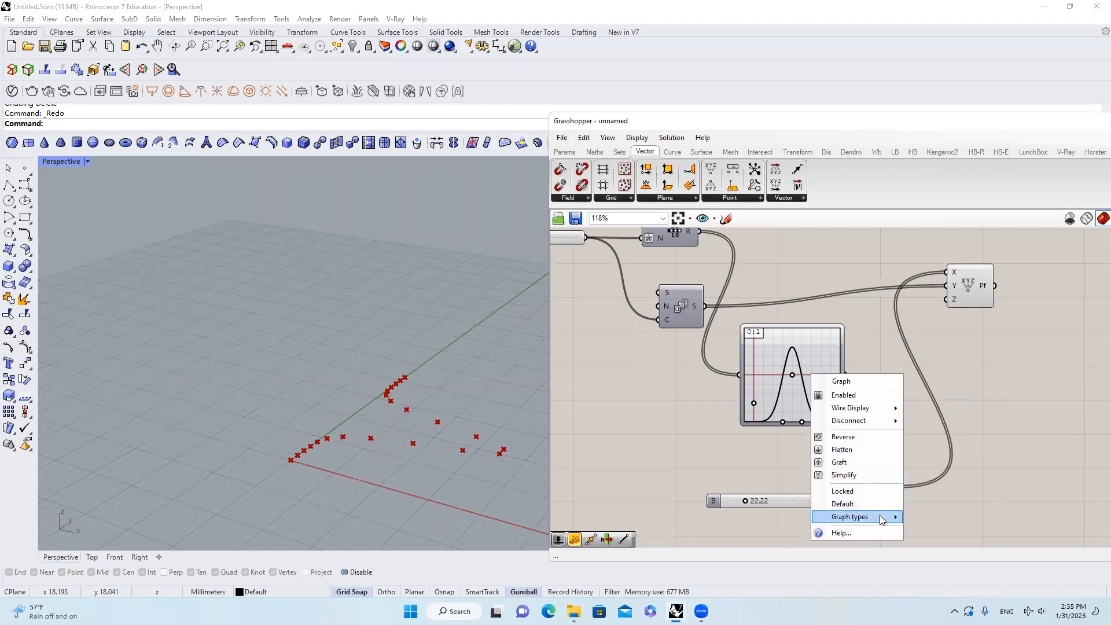
mouse_move(881, 519)
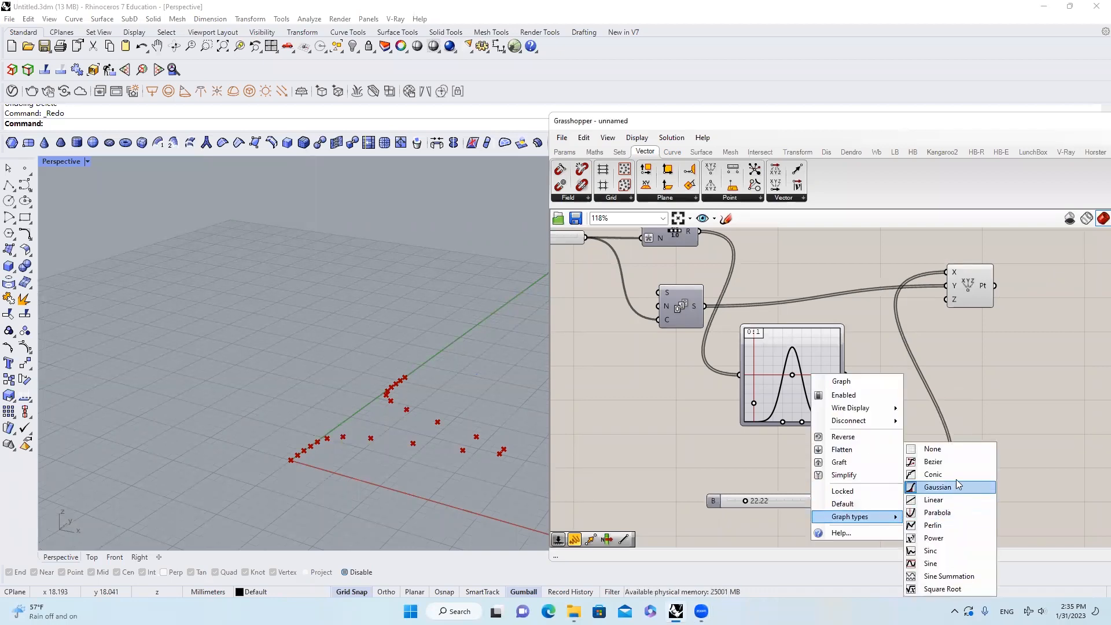
left_click(932, 462)
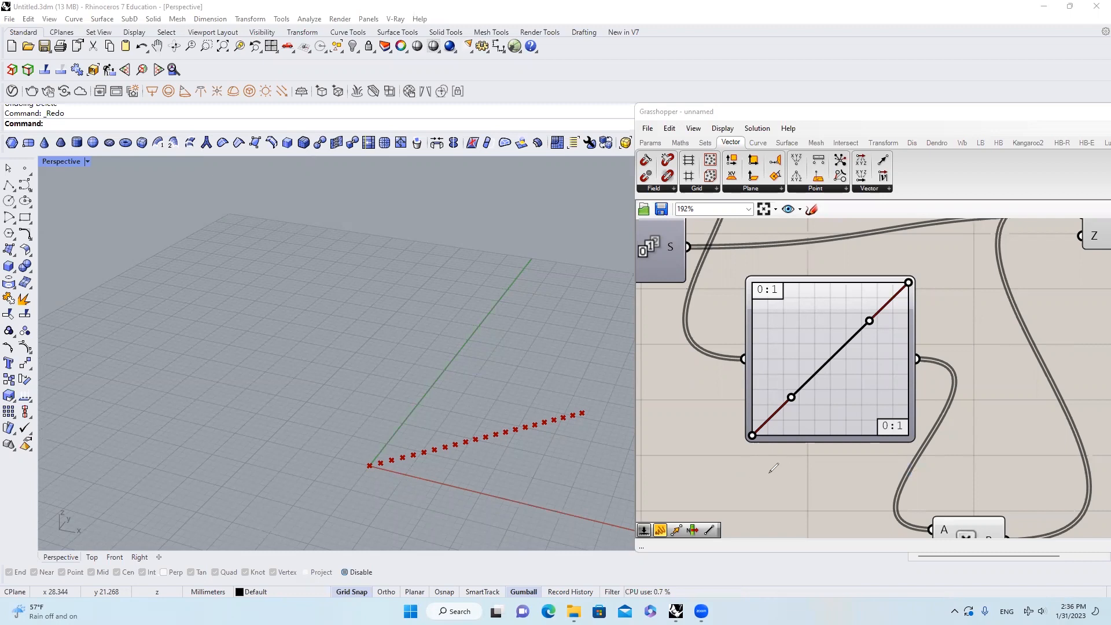
mouse_move(877, 441)
left_mouse_down()
mouse_move(887, 441)
mouse_move(861, 447)
left_mouse_up()
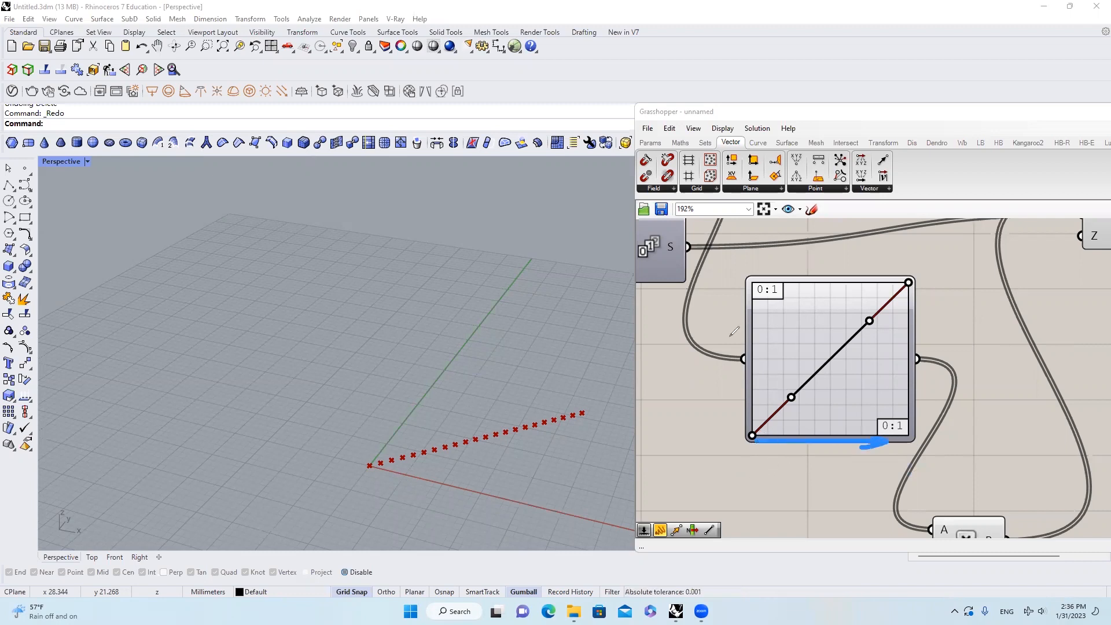
left_click_drag(745, 300, 750, 377)
left_click_drag(746, 301, 753, 308)
mouse_move(736, 453)
left_mouse_down()
mouse_move(726, 462)
mouse_move(740, 454)
mouse_move(738, 465)
left_mouse_up()
left_click_drag(931, 450, 928, 474)
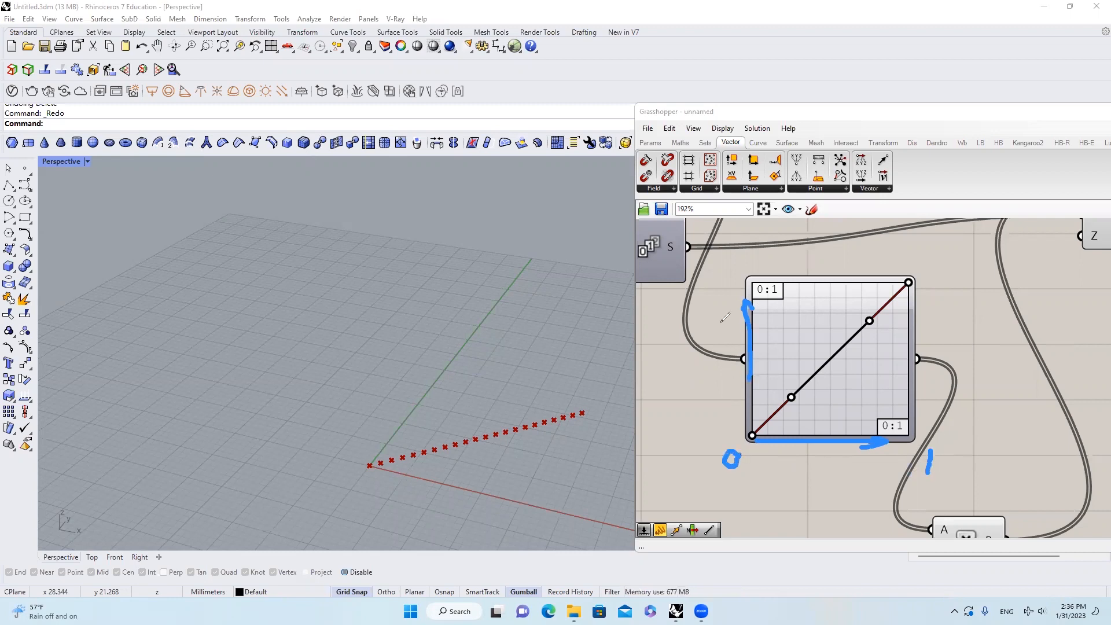
left_click_drag(727, 280, 727, 292)
left_click_drag(884, 429, 907, 430)
left_click_drag(755, 293, 776, 293)
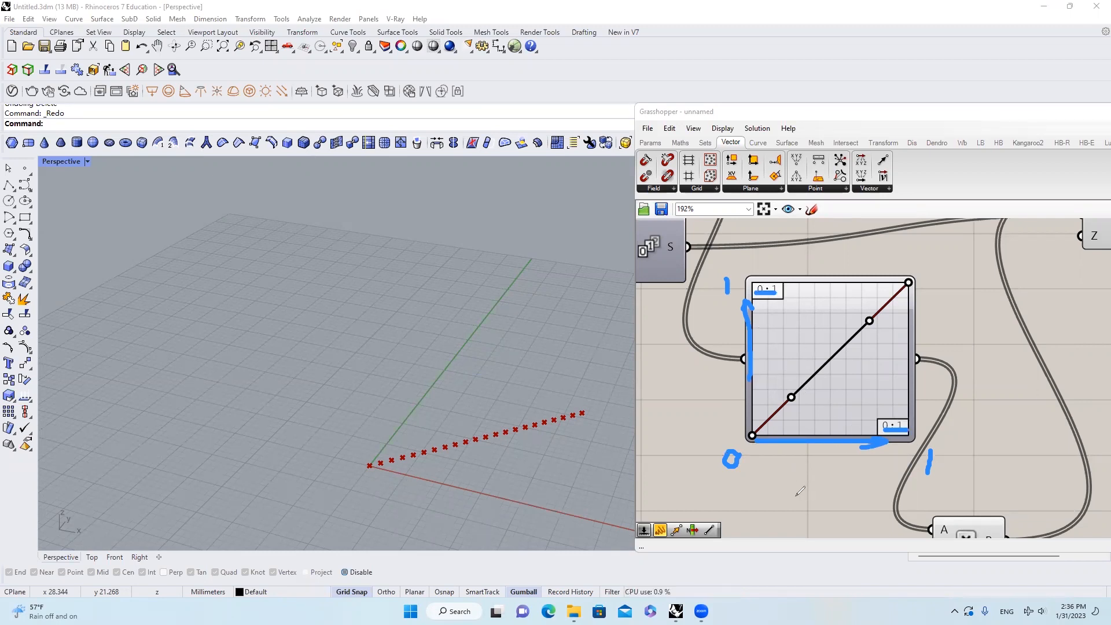
left_click_drag(804, 478, 806, 480)
left_click_drag(800, 487, 828, 499)
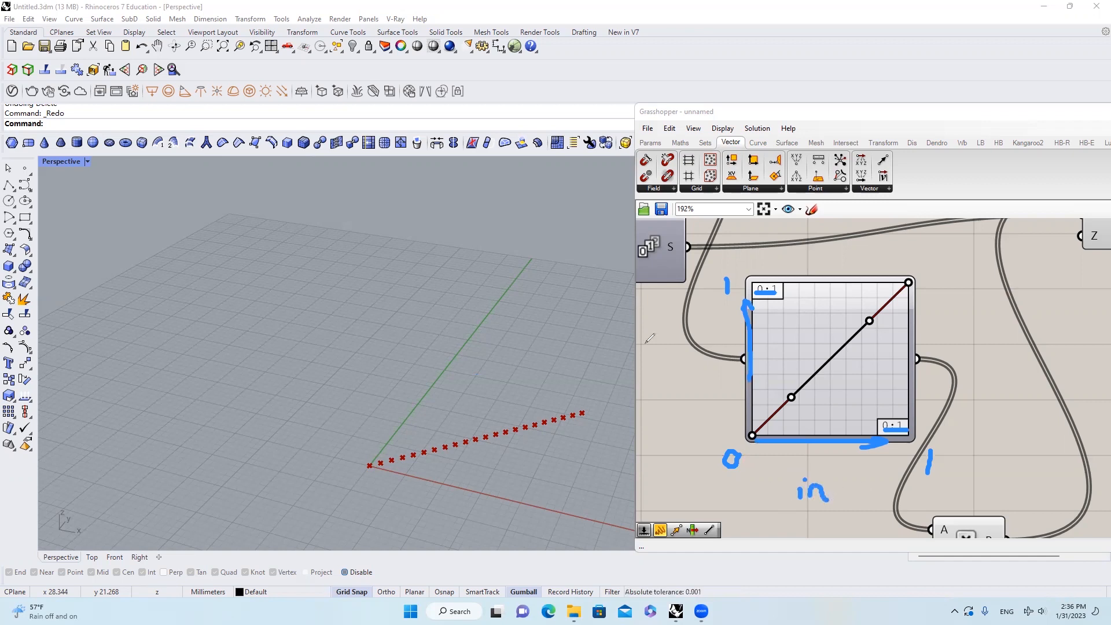
mouse_move(675, 370)
left_mouse_down()
mouse_move(675, 385)
mouse_move(750, 373)
left_mouse_up()
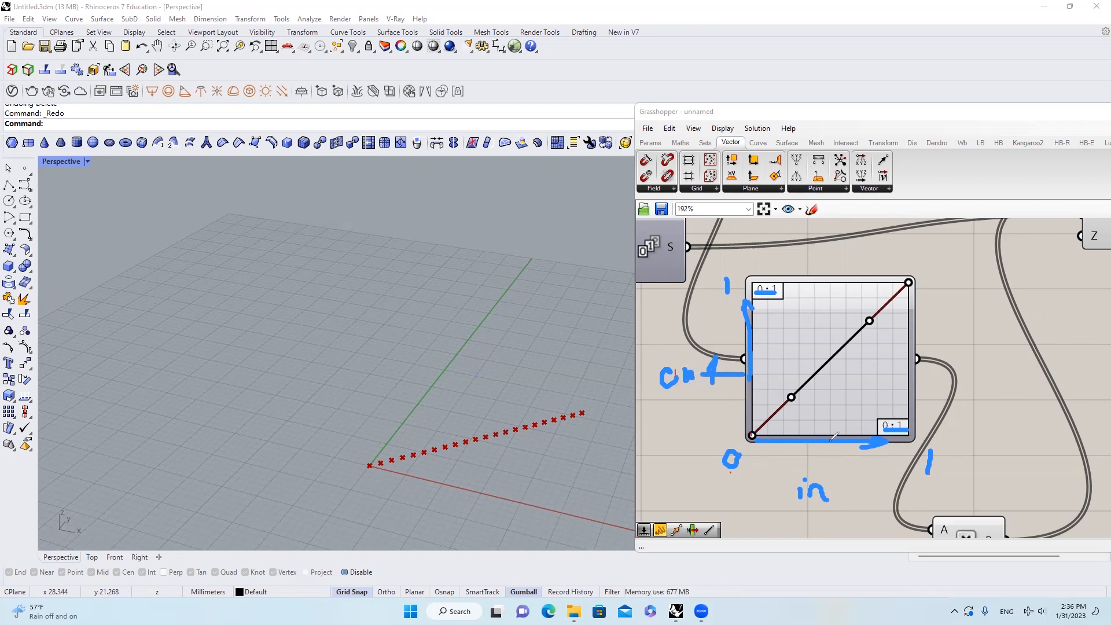
left_click_drag(821, 451, 840, 445)
left_click_drag(828, 361, 828, 434)
left_click_drag(755, 364, 812, 364)
left_click_drag(728, 359, 732, 366)
left_click(731, 365)
left_click_drag(733, 361, 738, 361)
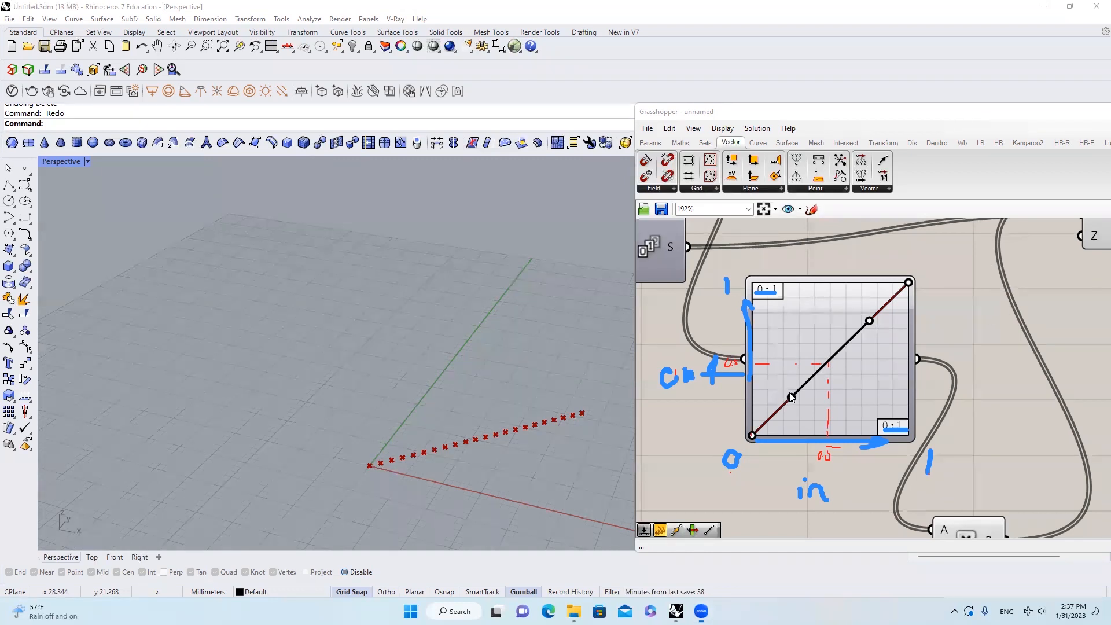
Try an S-curve in the Graph Mapper by moving its lower Bezier handle to the bottom edge's middle and its upper handle near the upper-left corner.
left_click_drag(790, 397, 835, 438)
left_click_drag(871, 321, 781, 283)
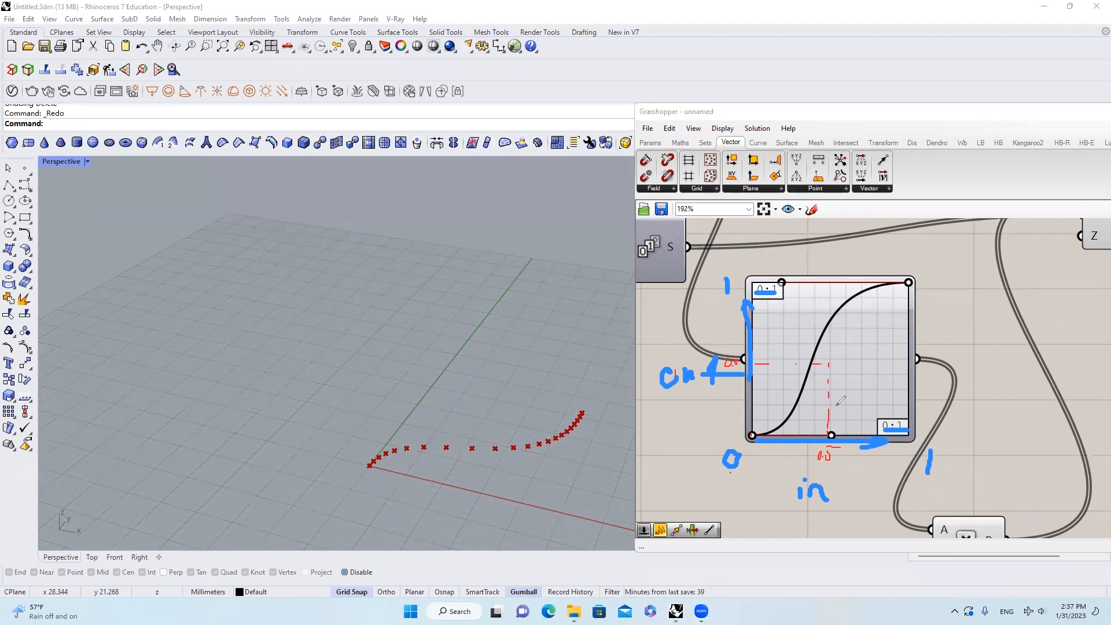
left_click_drag(813, 449, 832, 454)
left_click_drag(832, 348, 832, 374)
mouse_move(812, 321)
left_mouse_down()
mouse_move(719, 322)
mouse_move(736, 332)
left_mouse_up()
mouse_move(796, 468)
left_mouse_down()
mouse_move(833, 500)
mouse_move(806, 465)
left_mouse_up()
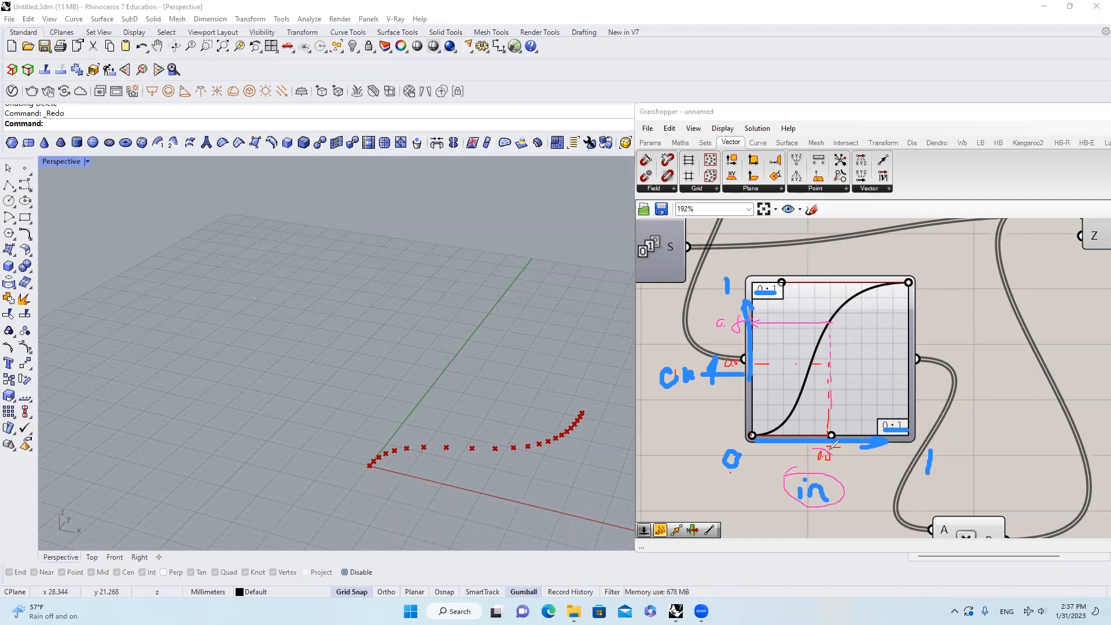
left_click_drag(852, 435, 853, 298)
left_click_drag(850, 457, 861, 462)
left_click(855, 466)
left_click_drag(718, 300, 715, 301)
left_click_drag(386, 487, 537, 480)
left_click_drag(445, 357, 497, 482)
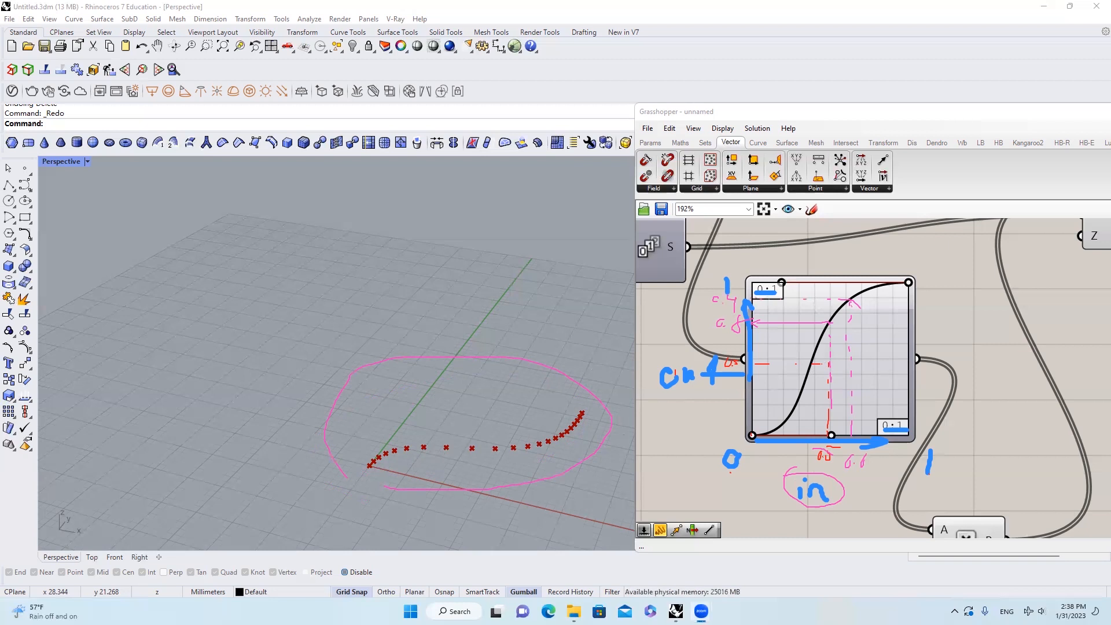
key("Escape")
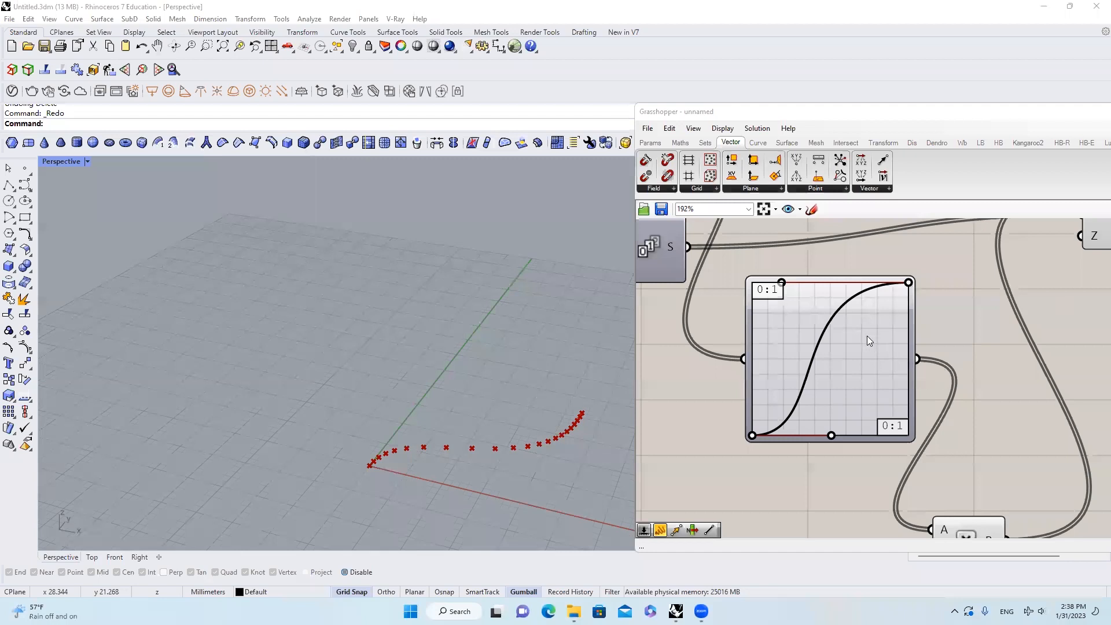
Undo the two Bezier handle moves in the Graph Mapper.
scroll(867, 337, "down", 3)
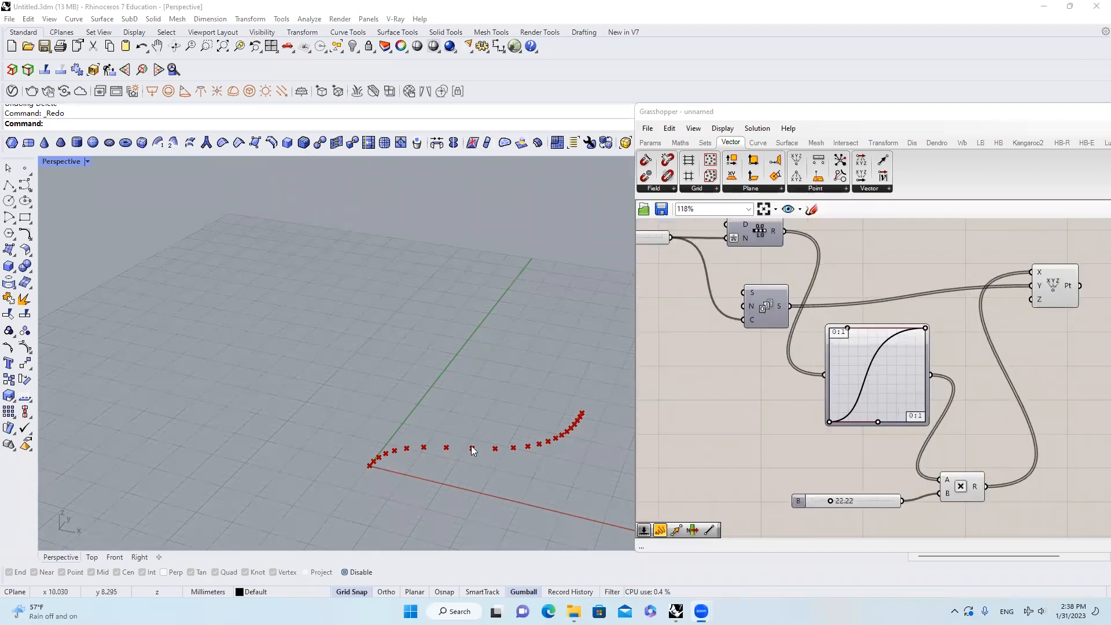
right_click(885, 376)
left_click(991, 351)
key("ctrl+z")
key("ctrl+z")
mouse_move(846, 387)
right_mouse_down()
mouse_move(816, 387)
mouse_move(842, 380)
right_mouse_up()
scroll(841, 379, "down", 1)
Add a Panel to the canvas and connect the Range component's R output to it.
left_click(654, 144)
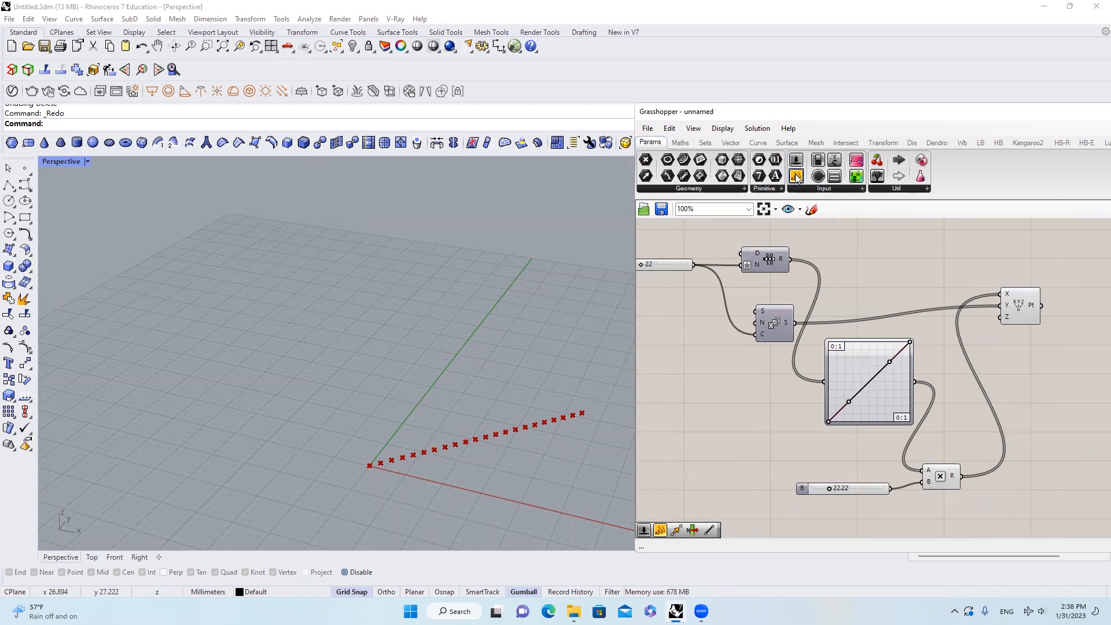
left_click_drag(796, 176, 917, 277)
left_click_drag(790, 261, 901, 466)
left_click_drag(917, 371, 981, 369)
Set the Steps slider to 11 and move the panel clear of the Construct Point component.
right_click_drag(694, 301, 733, 316)
double_click(710, 281)
type("11")
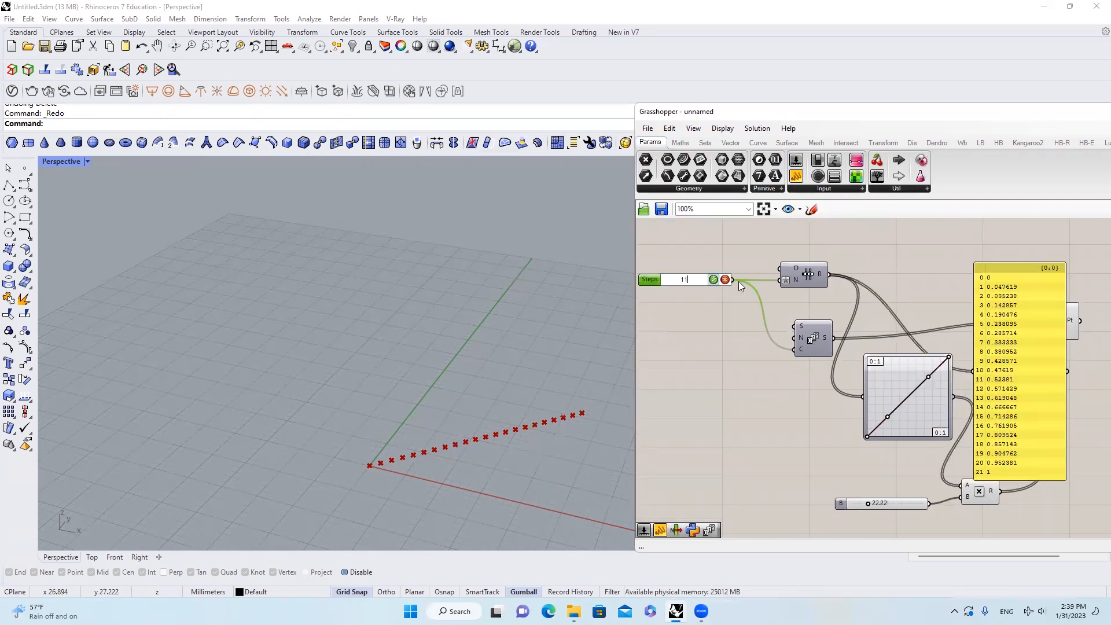
key("Return")
left_click_drag(981, 370, 1109, 370)
right_click_drag(816, 270, 783, 271)
scroll(773, 271, "down", 1)
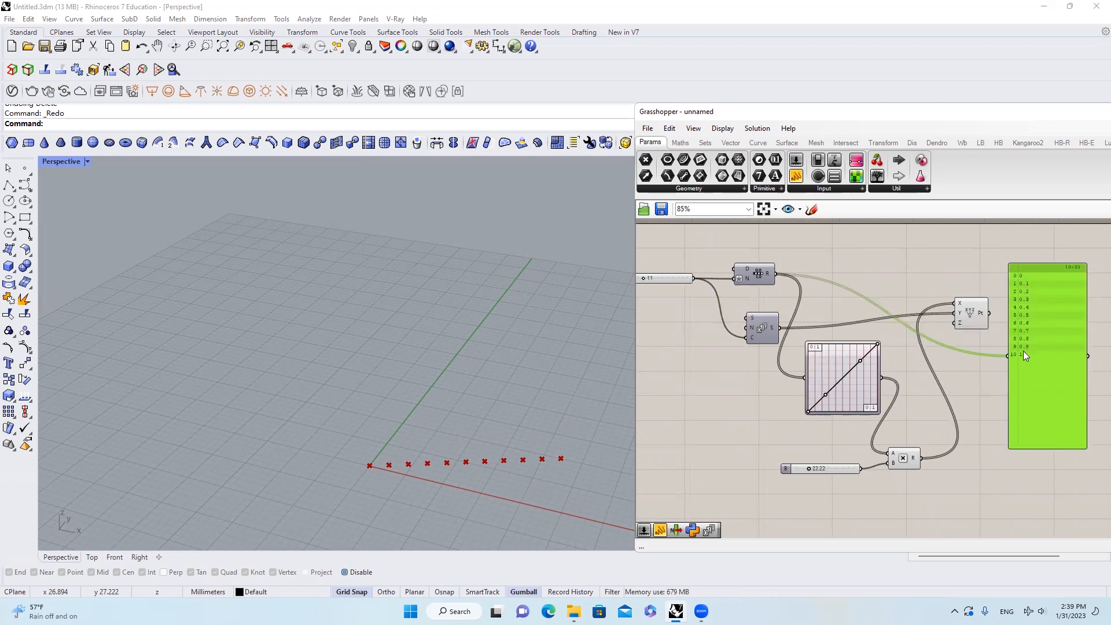
Copy the Range panel beside the original and feed the Graph Mapper output into one of the two panels.
scroll(847, 386, "up", 3)
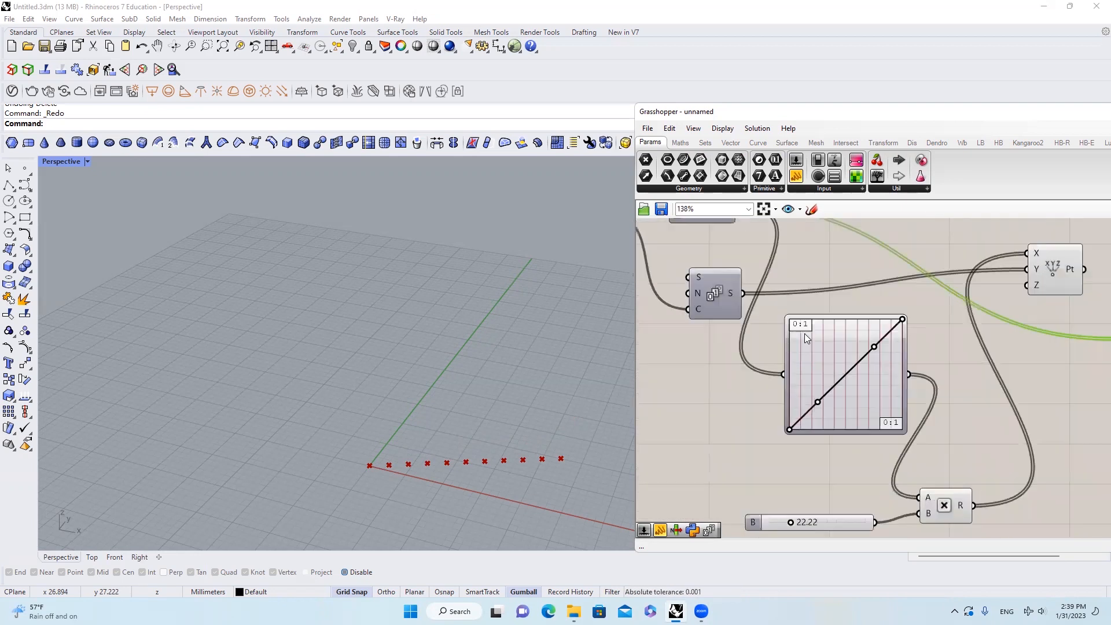
scroll(841, 396, "down", 2)
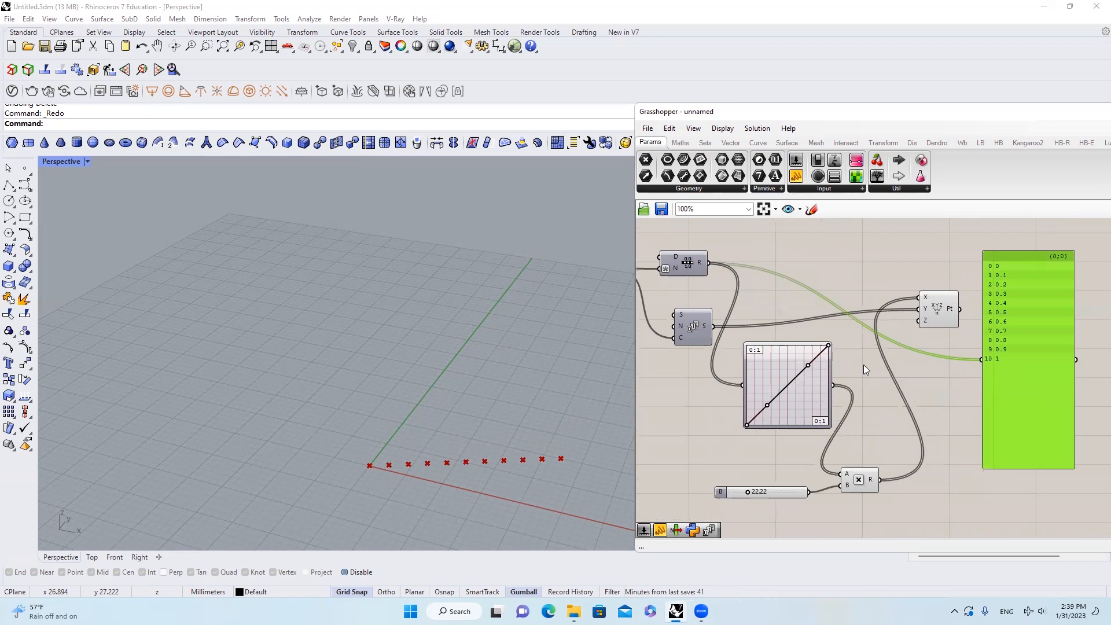
scroll(745, 417, "up", 5)
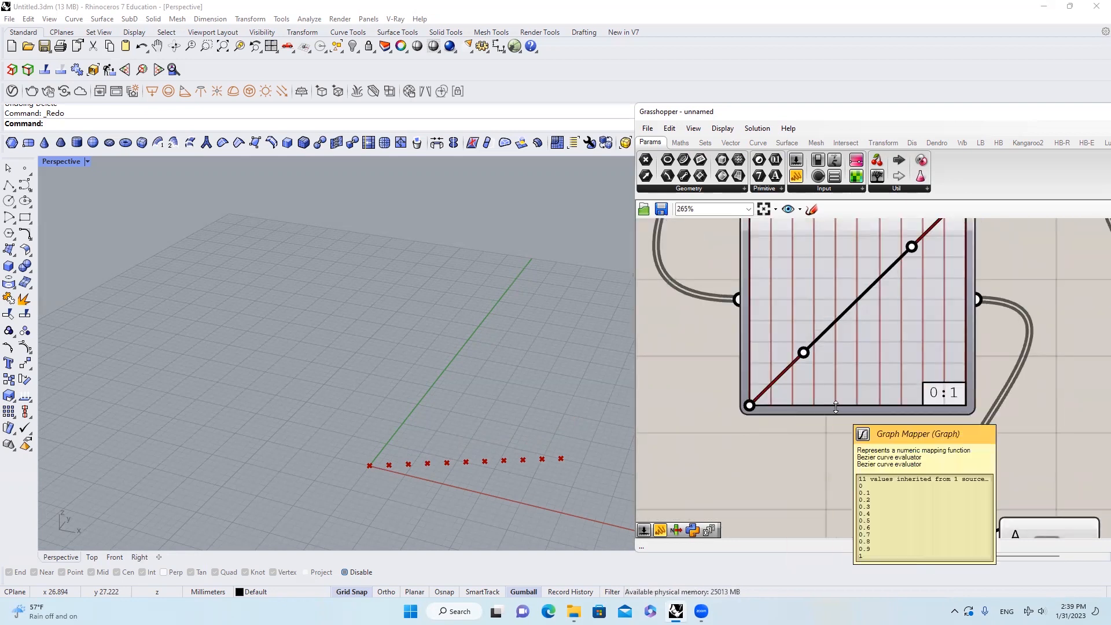
scroll(876, 405, "down", 3)
scroll(882, 393, "down", 2)
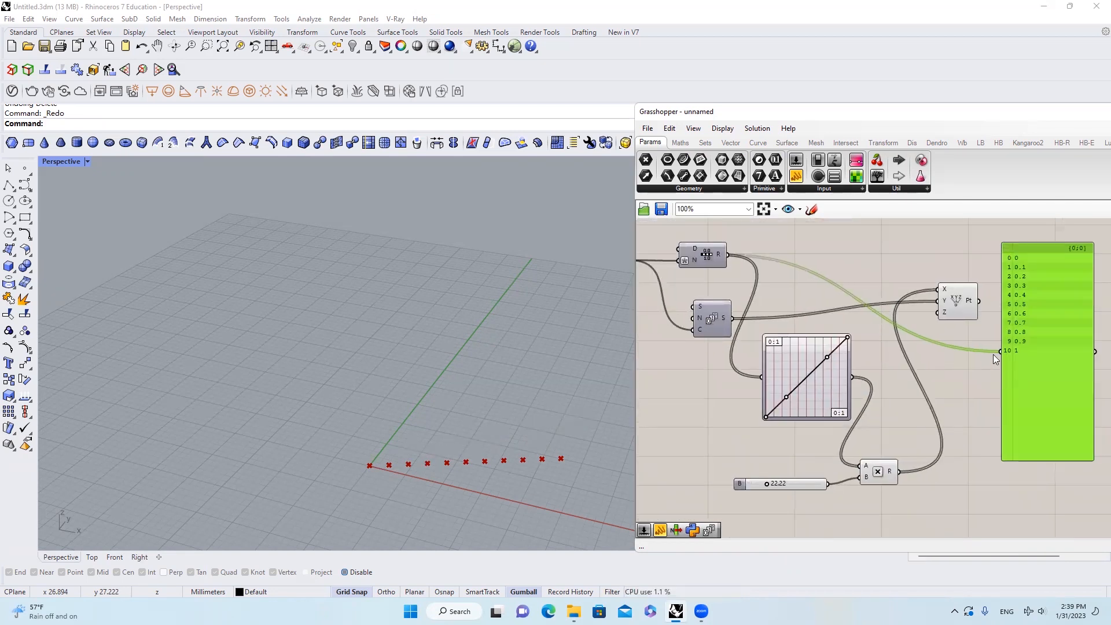
left_click_drag(1022, 353, 1020, 338)
right_click_drag(1020, 337, 925, 350)
left_click_drag(924, 350, 758, 387, "alt")
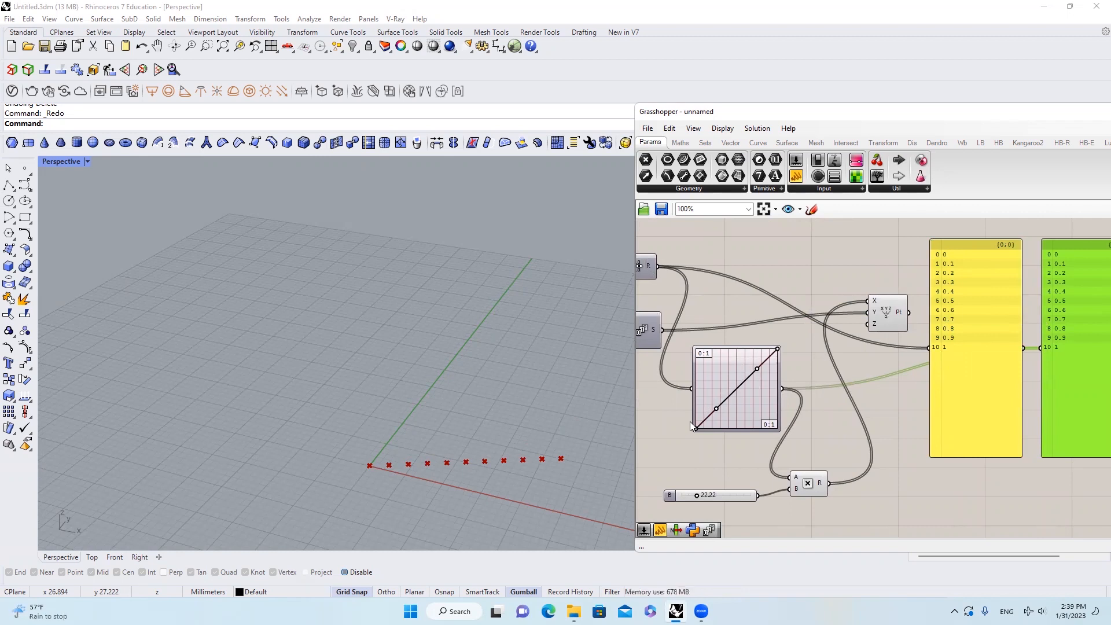
Move the Graph Mapper's lower Bezier handle to the graph's lower-right corner and compare the input and mapped values in the panels.
left_click_drag(718, 409, 776, 454)
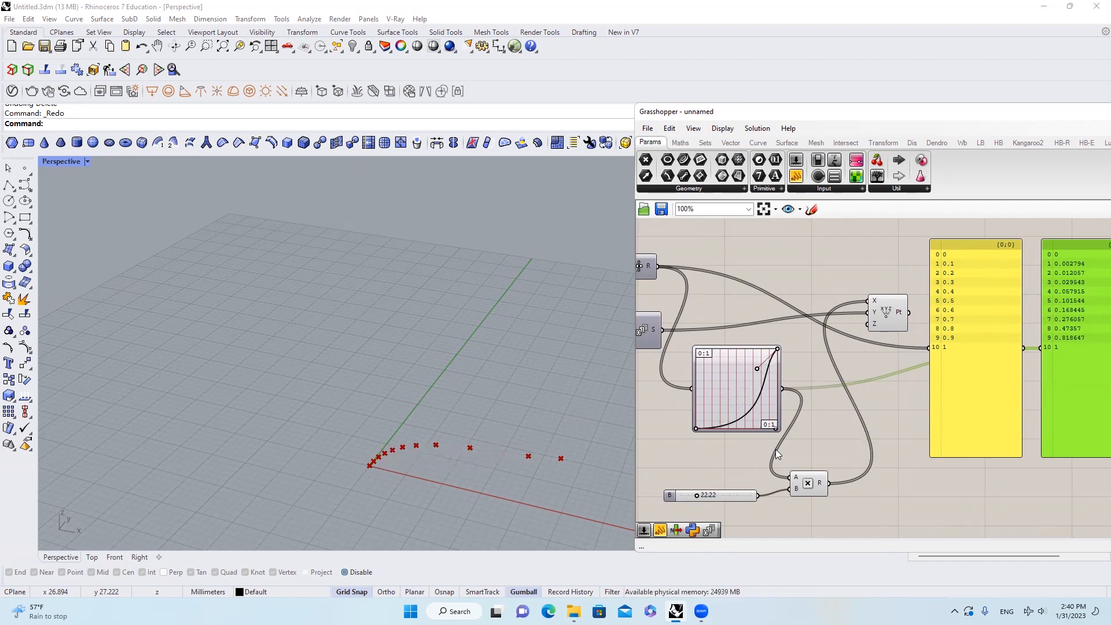
scroll(705, 428, "up", 5)
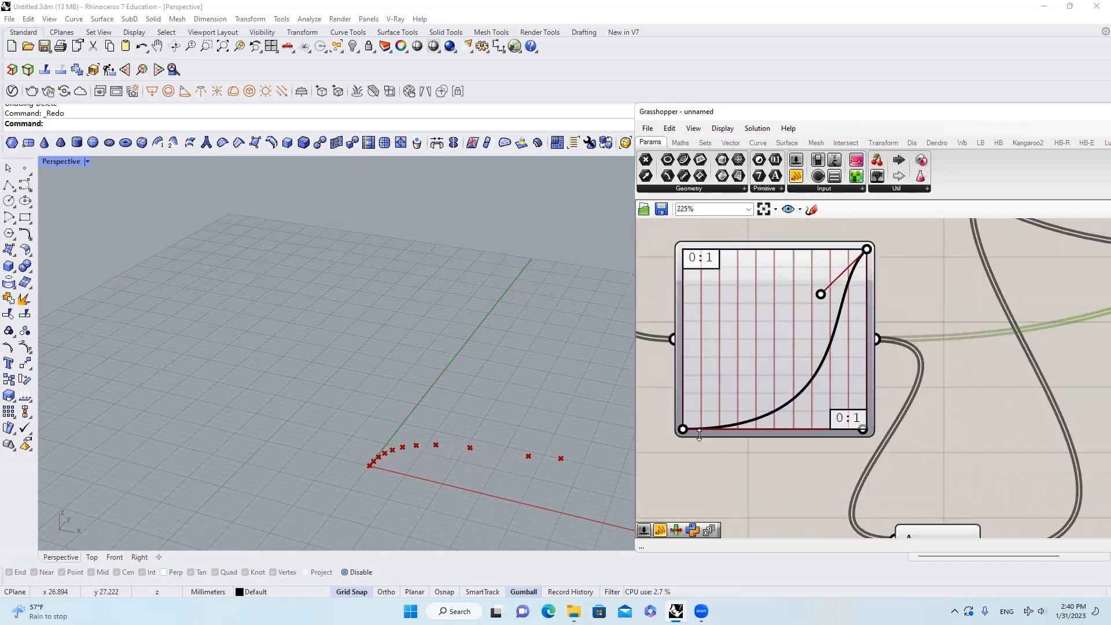
scroll(698, 434, "up", 3)
scroll(699, 433, "down", 8)
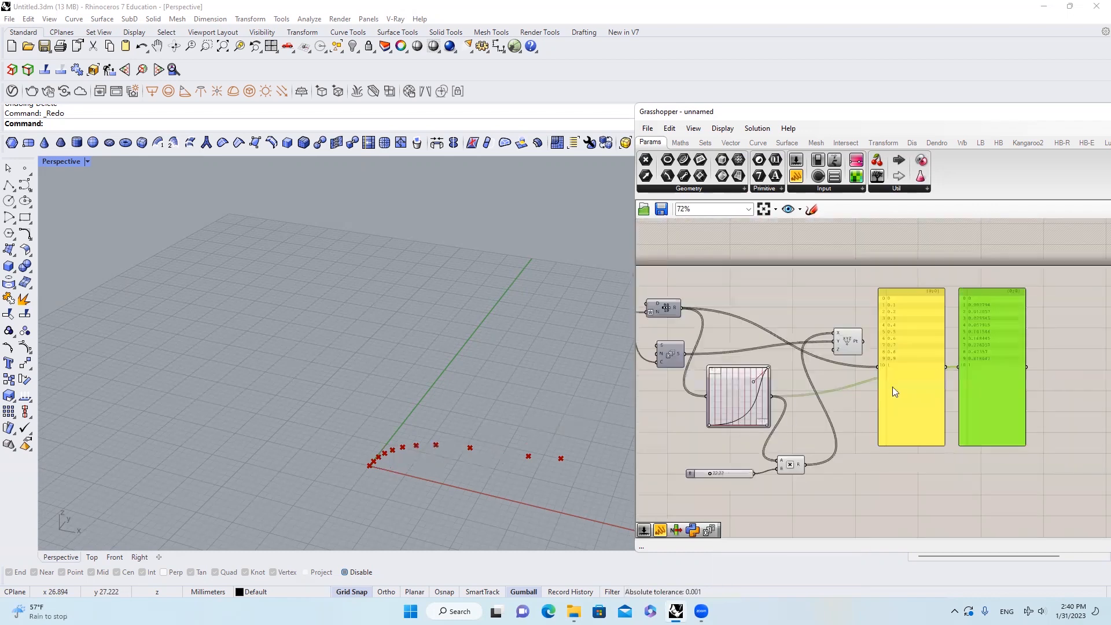
scroll(1012, 312, "up", 5)
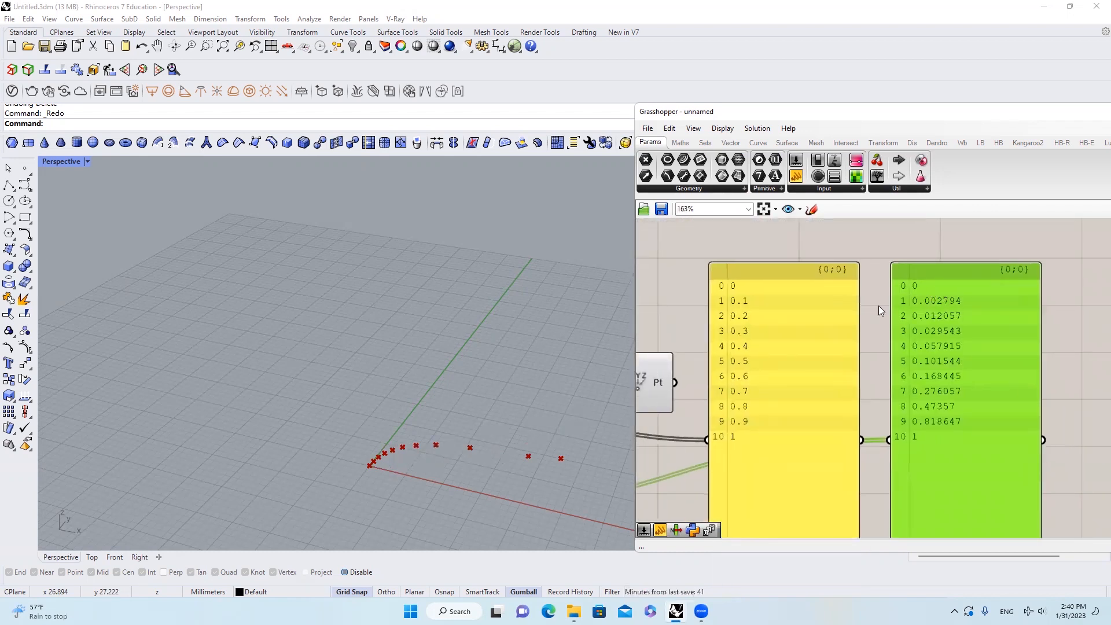
scroll(744, 301, "up", 1)
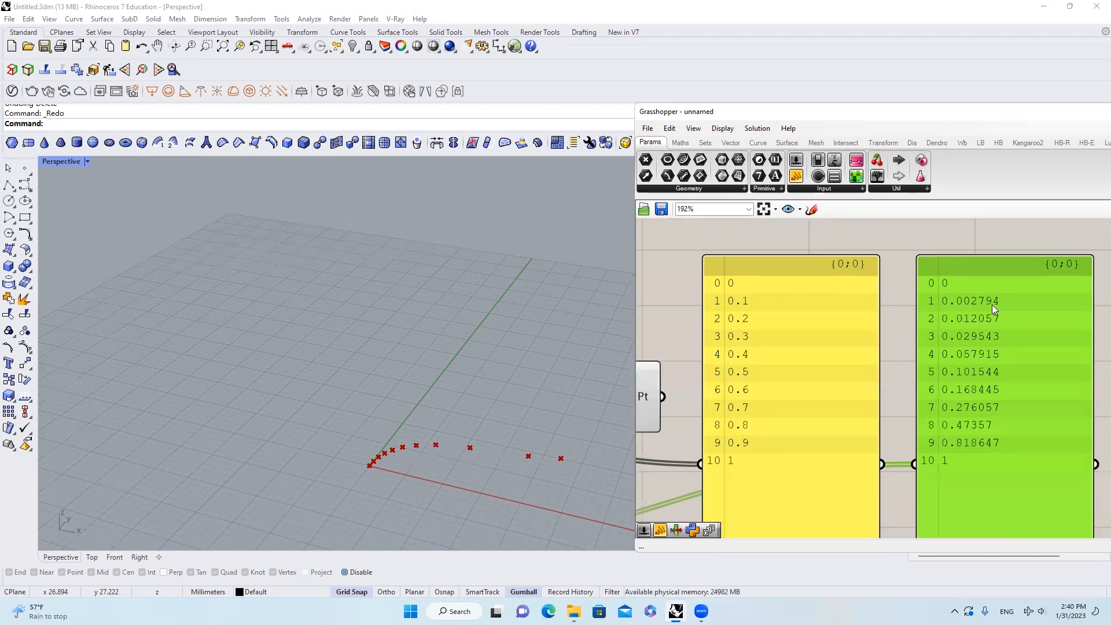
scroll(1001, 301, "down", 4)
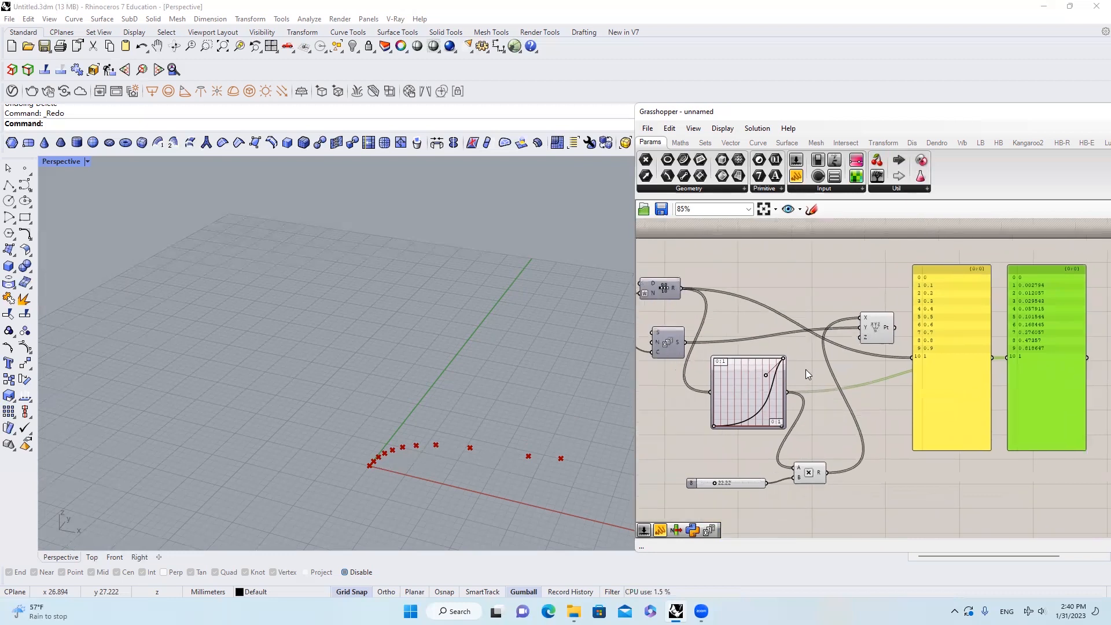
Move the Graph Mapper's upper Bezier handle to the graph's top edge, near its middle, to form an S-curve.
scroll(772, 402, "up", 1)
scroll(773, 403, "up", 2)
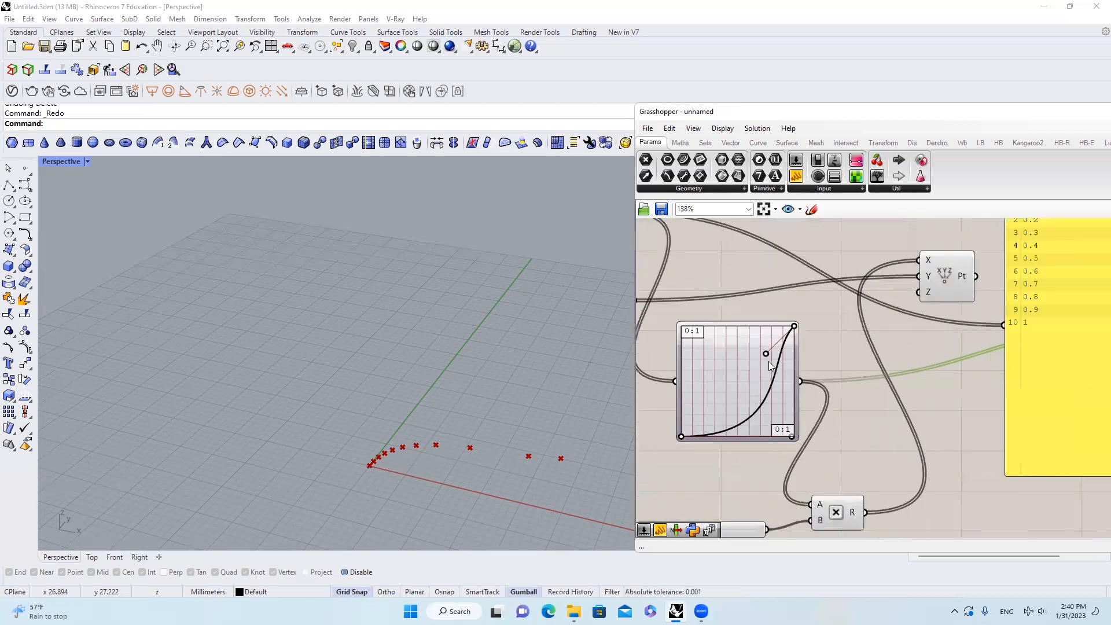
left_click_drag(768, 354, 728, 302)
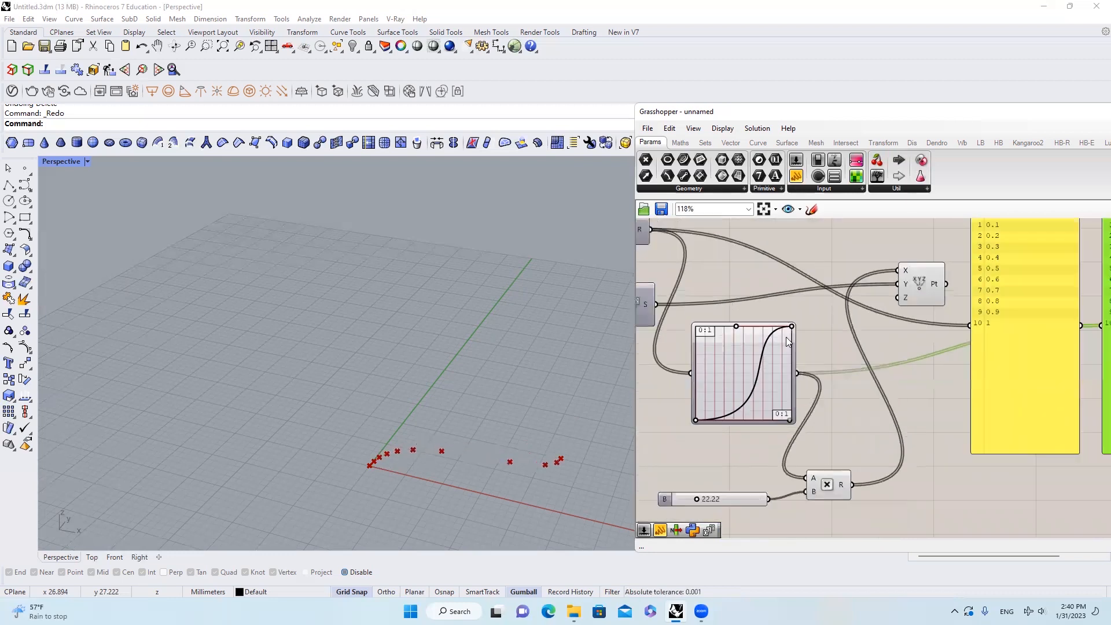
Examine the S-curve in the Graph Mapper against the input and mapped values in the two panels.
scroll(777, 423, "up", 2)
scroll(777, 442, "down", 7)
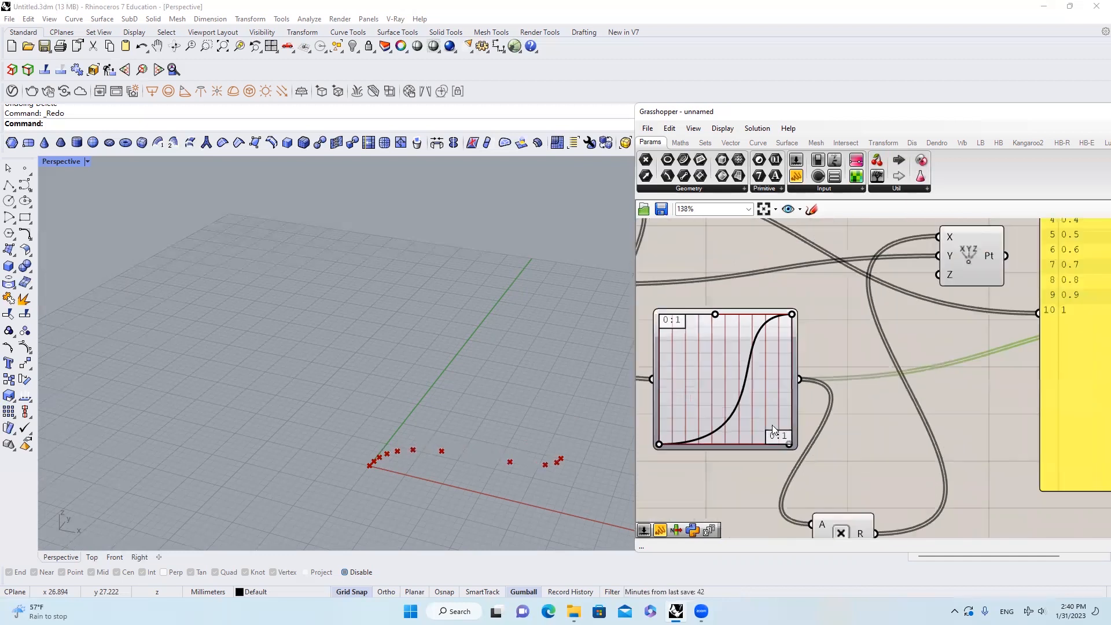
scroll(929, 380, "up", 6)
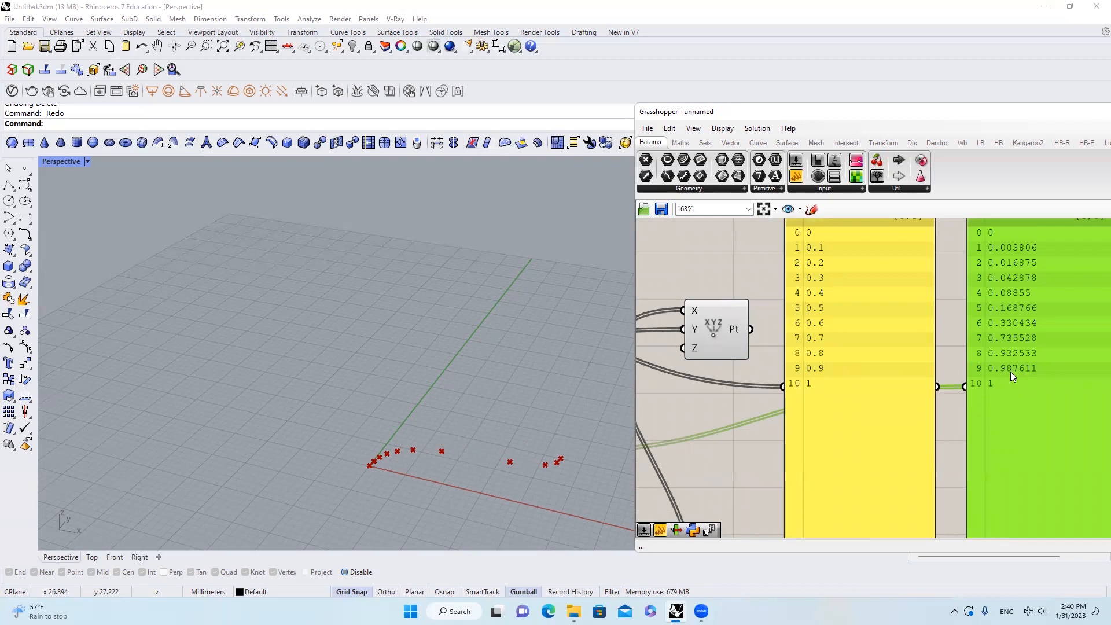
scroll(1010, 371, "down", 4)
scroll(712, 375, "up", 4)
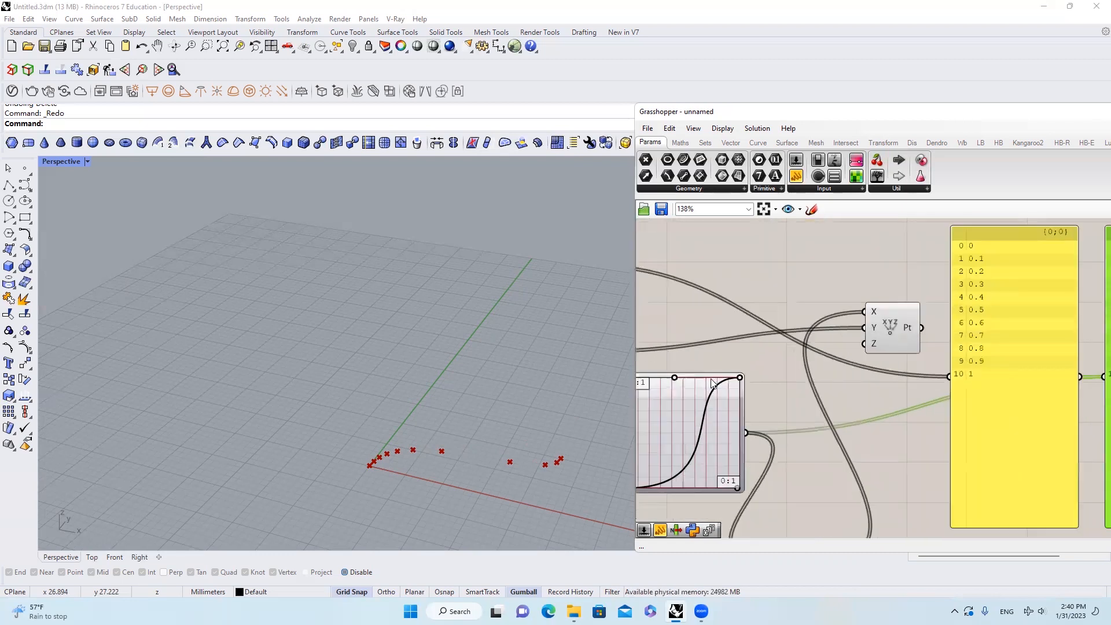
scroll(885, 355, "down", 7)
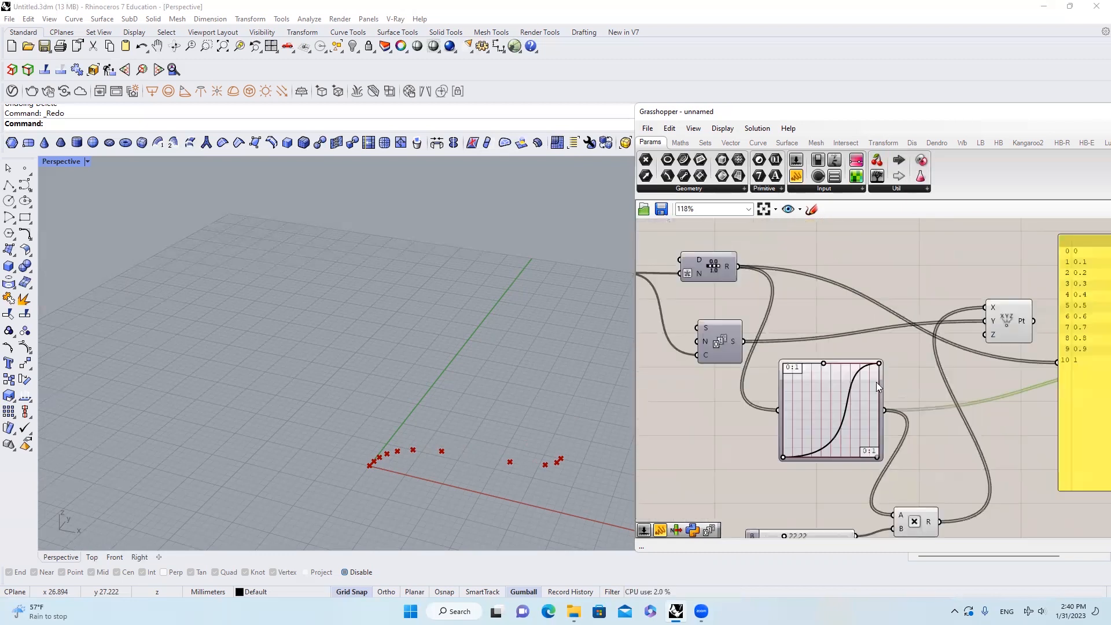
scroll(889, 379, "up", 3)
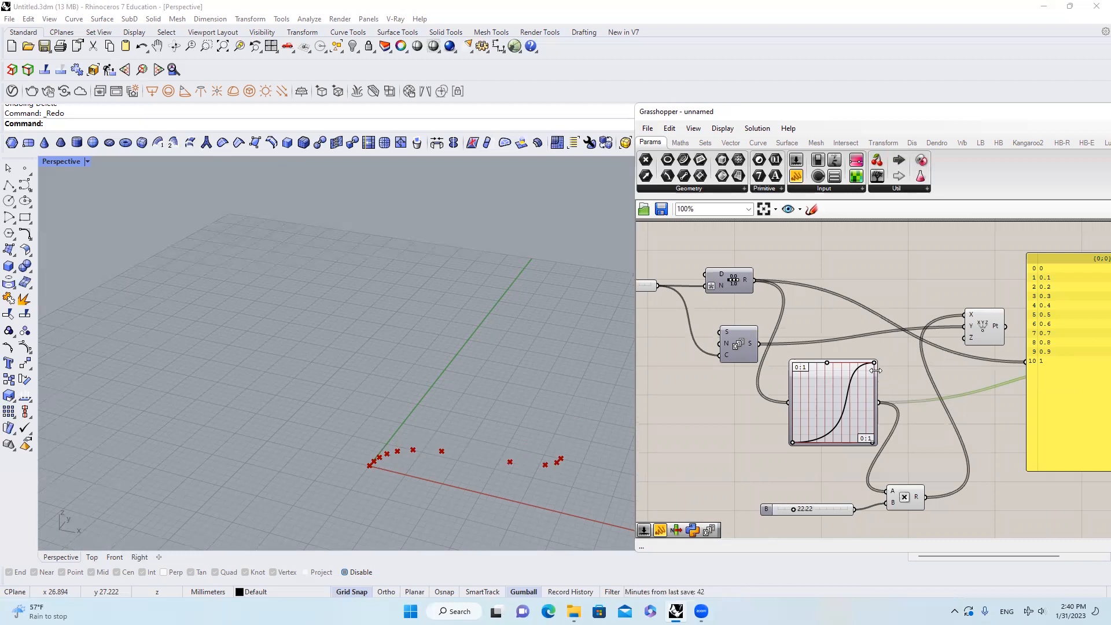
scroll(850, 379, "down", 3)
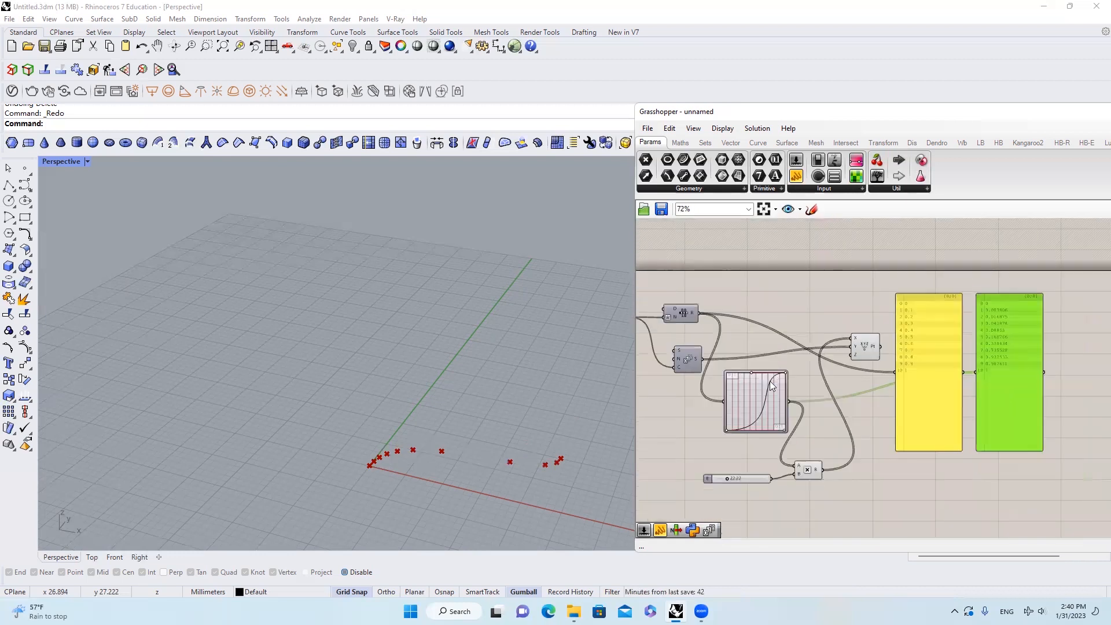
scroll(769, 380, "up", 3)
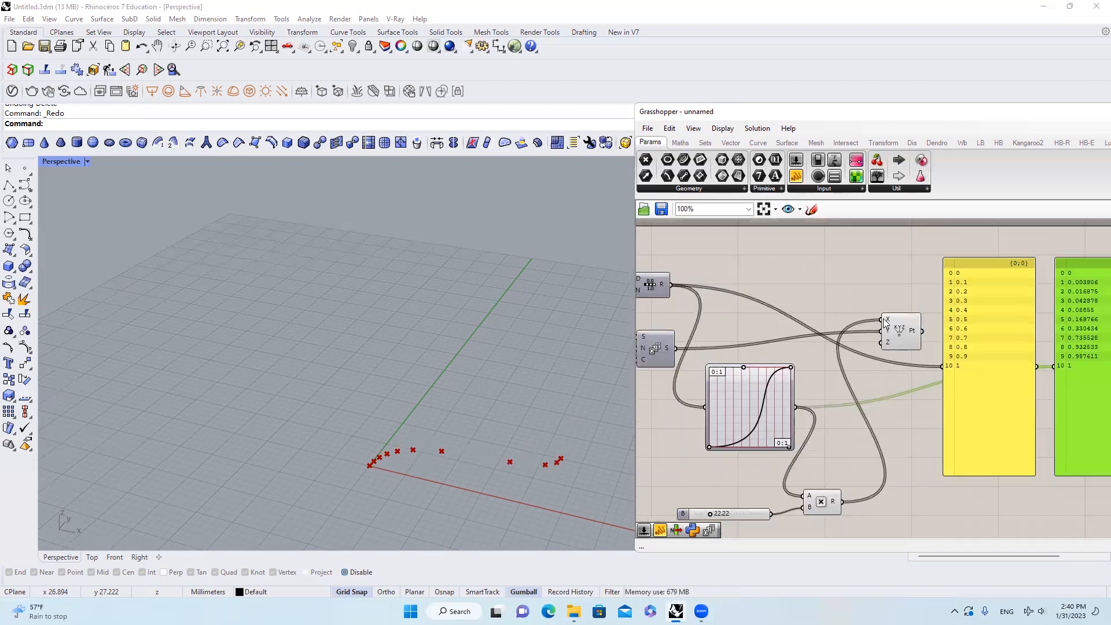
scroll(888, 318, "down", 3)
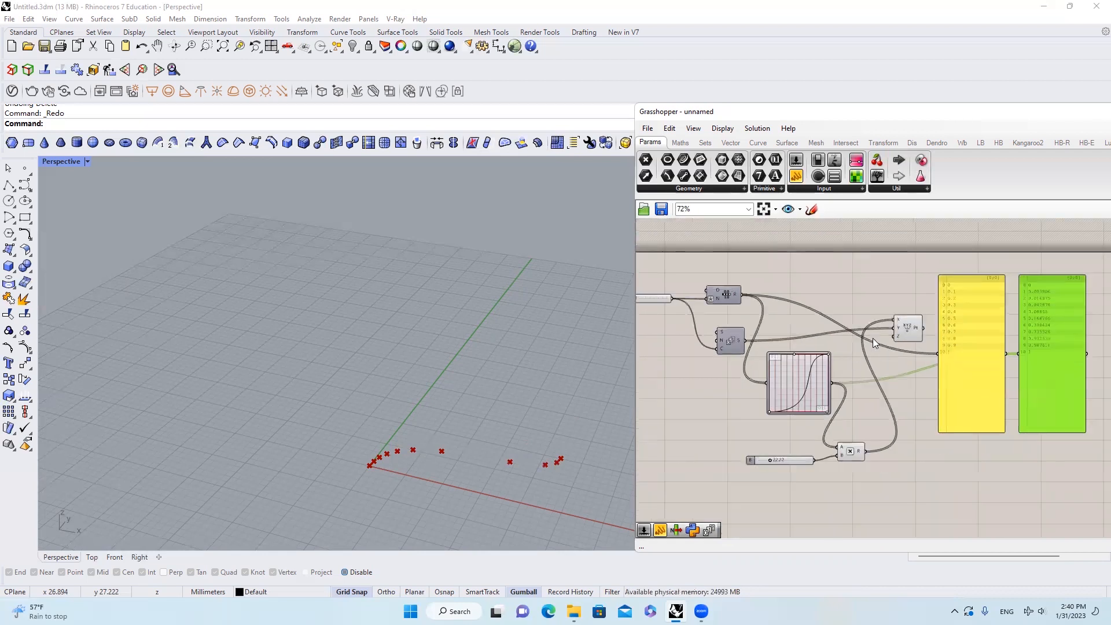
Delete the panel that lists the Graph Mapper's output values, keeping the Range panel.
scroll(873, 338, "up", 3)
left_click(918, 327)
left_click(887, 276)
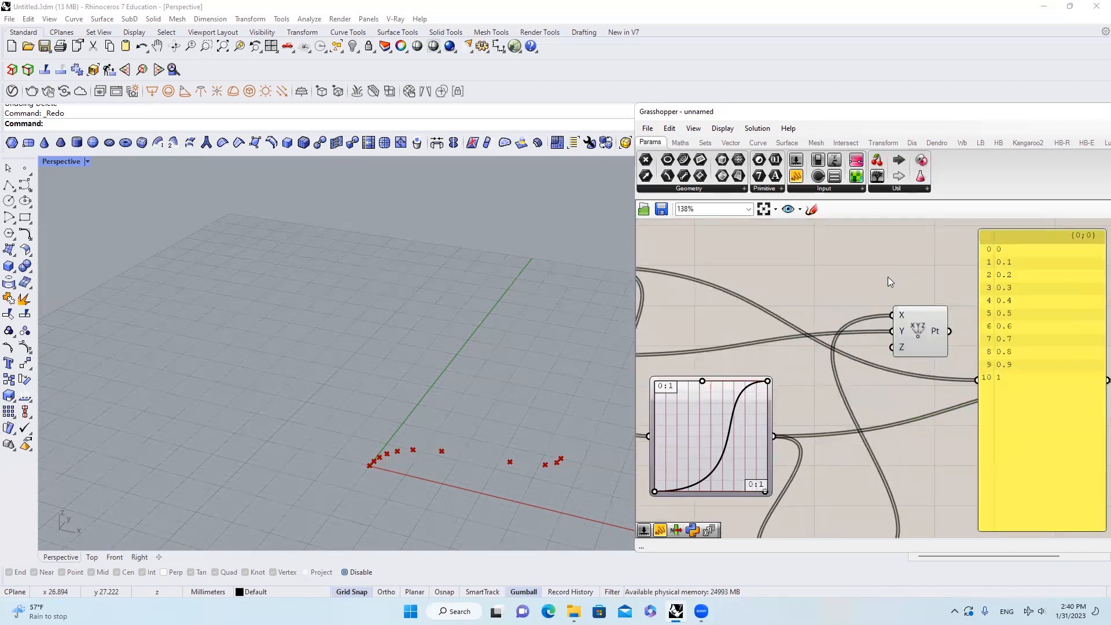
scroll(887, 276, "down", 3)
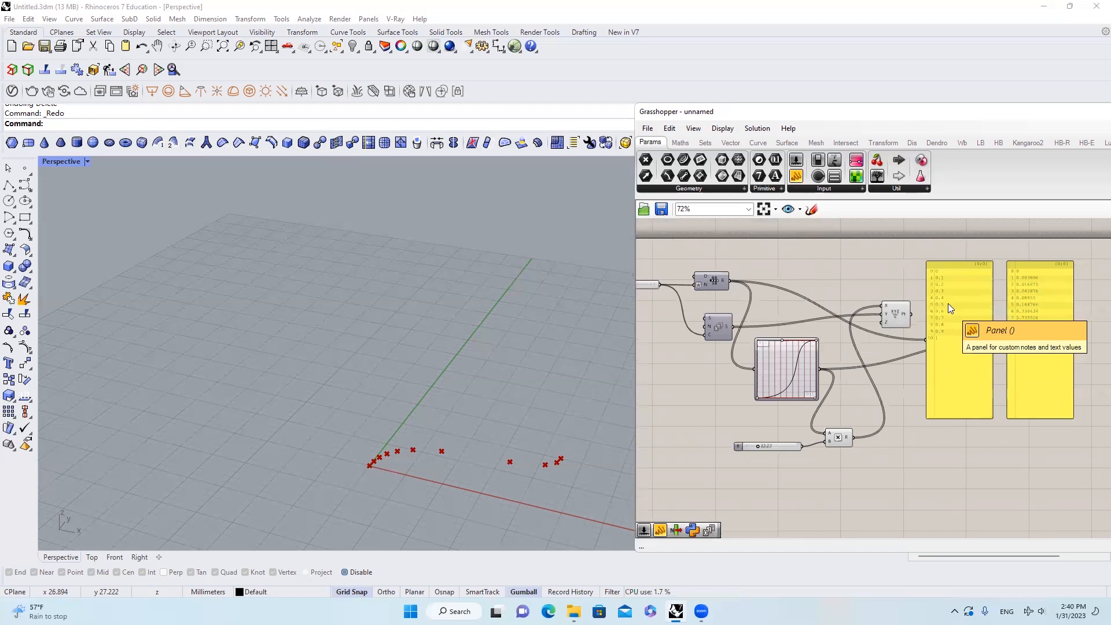
left_click(1051, 324)
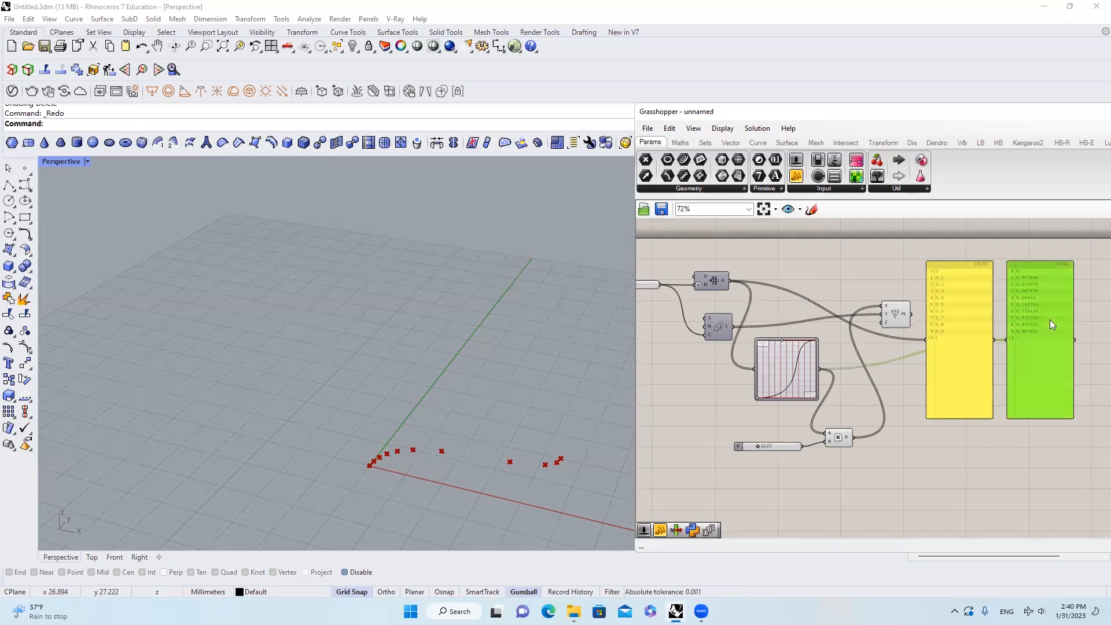
key("Delete")
Change the Graph Mapper's graph type from Bezier to Gaussian.
scroll(778, 359, "up", 4)
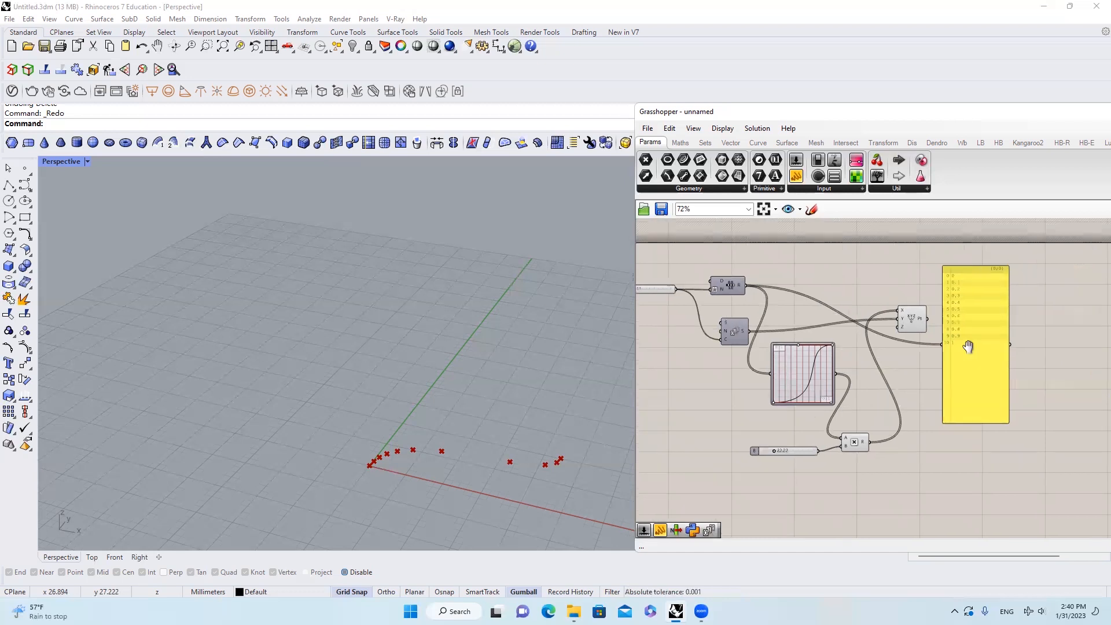
right_click(830, 374)
mouse_move(891, 514)
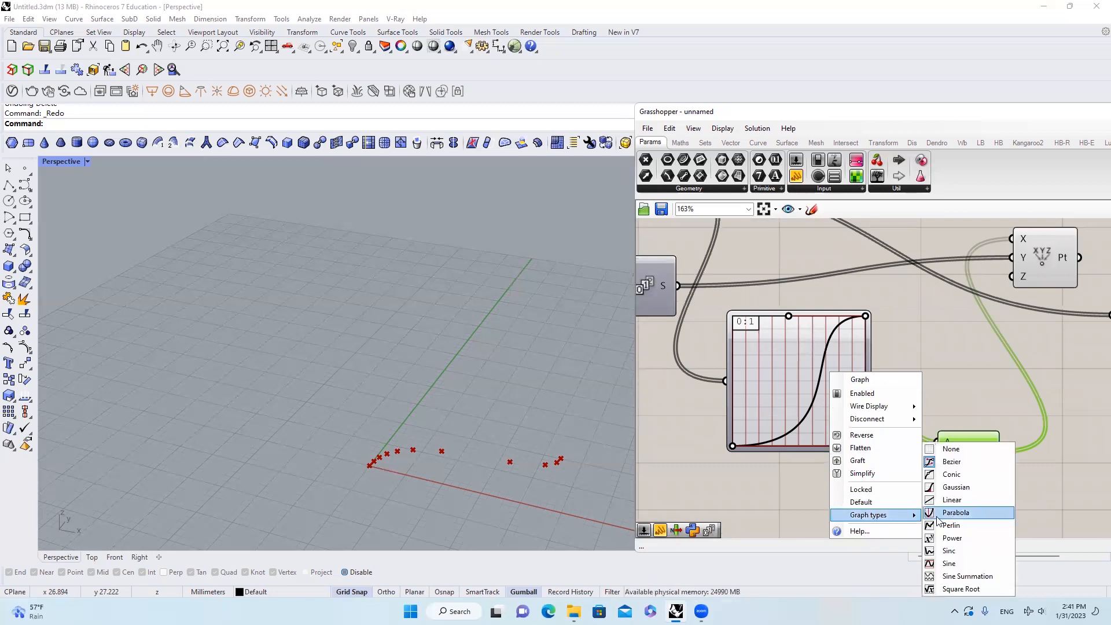
left_click(979, 487)
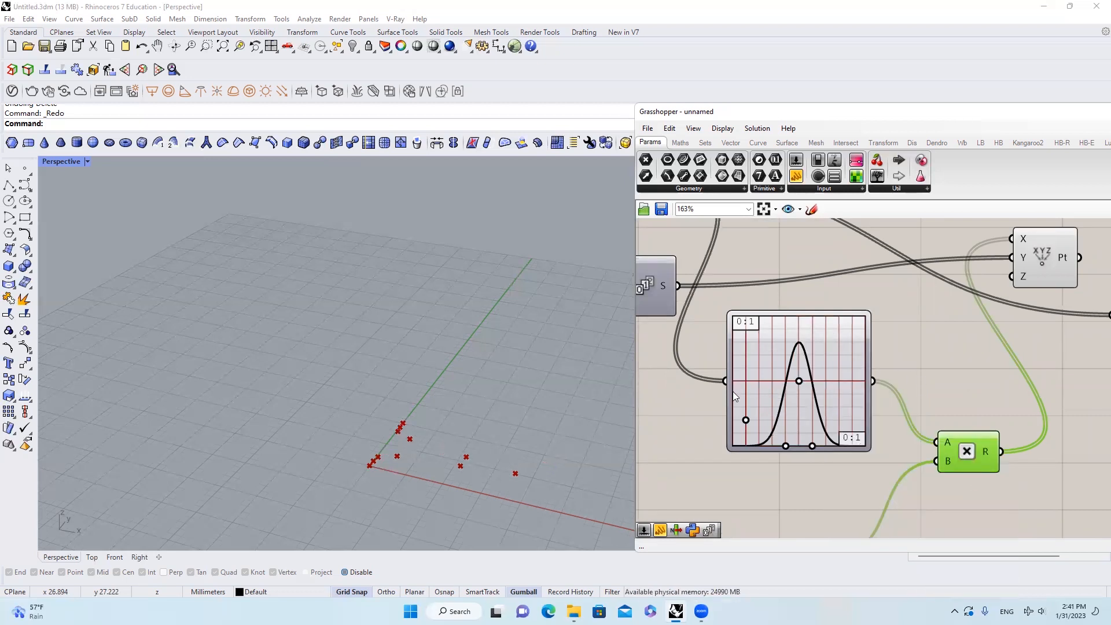
Set the multiplier slider feeding the Multiplication component's B input to 5.25.
scroll(853, 379, "down", 3)
scroll(821, 489, "up", 4)
left_click_drag(813, 485, 783, 485)
scroll(879, 388, "down", 2)
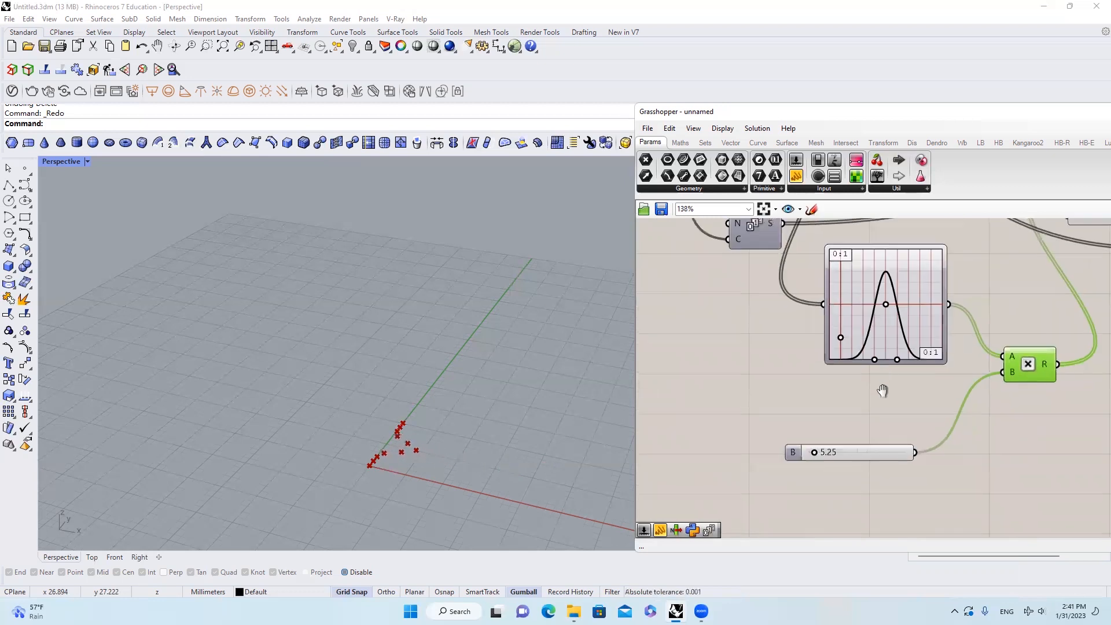
right_click_drag(882, 391, 876, 420)
scroll(876, 420, "down", 2)
right_click_drag(887, 366, 851, 398)
scroll(851, 398, "up", 1)
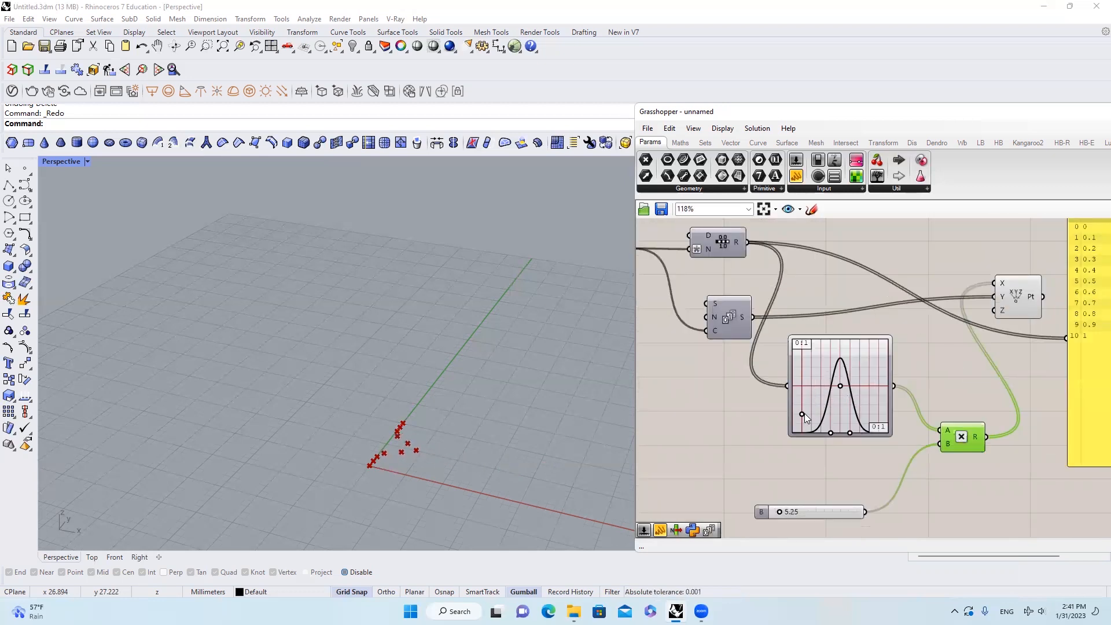
Reshape the Gaussian curve in the Graph Mapper into a wider, lower bell centred on the graph.
left_click_drag(802, 413, 823, 432)
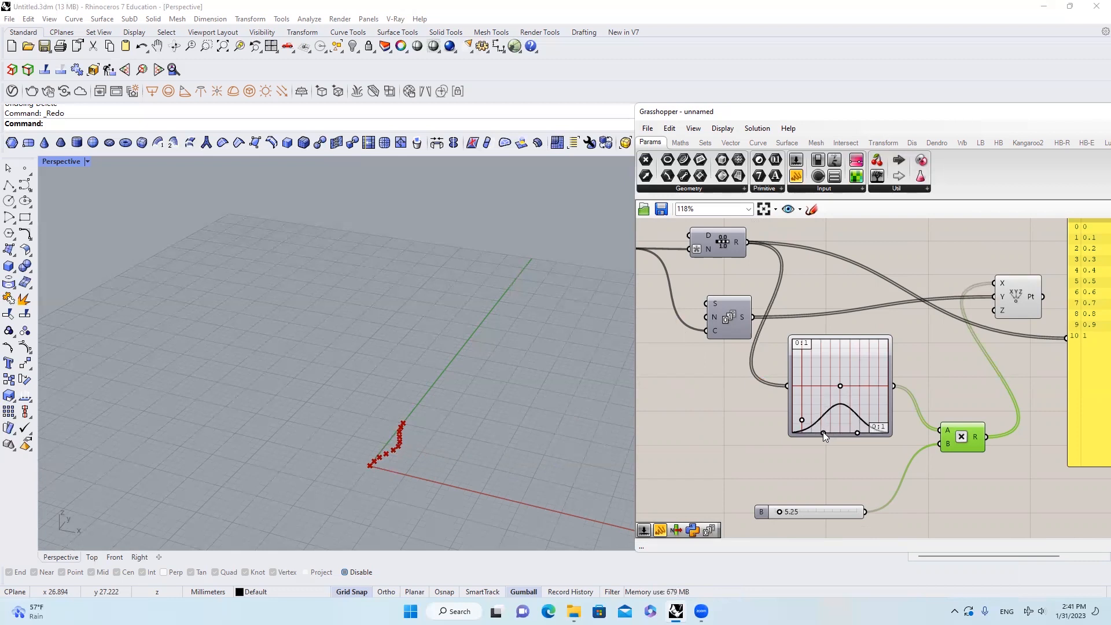
left_click_drag(841, 385, 842, 388)
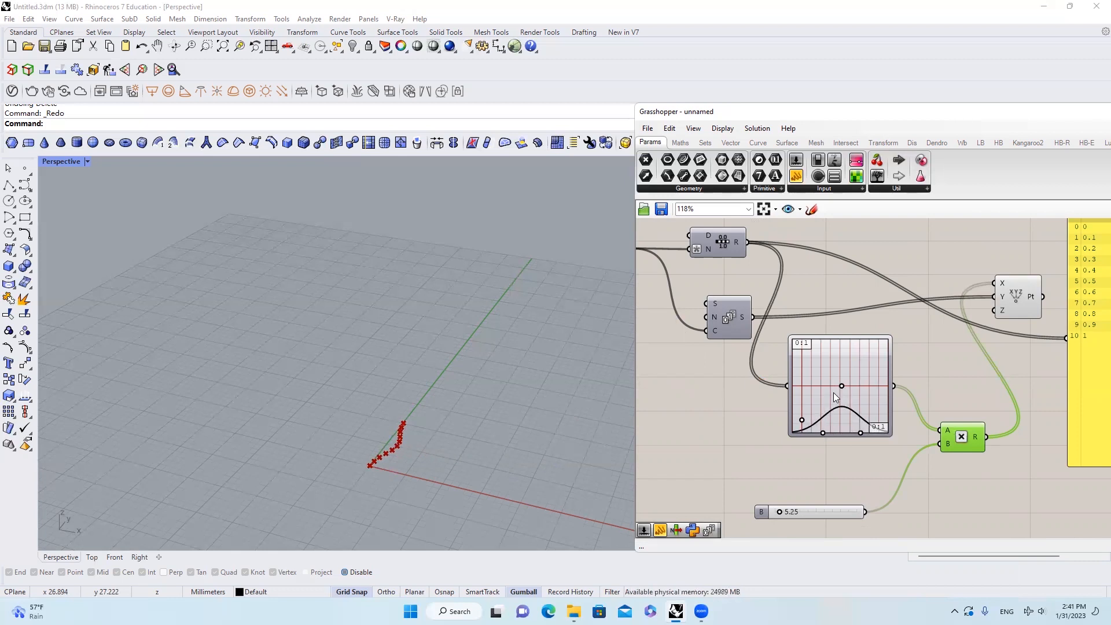
left_click_drag(801, 419, 839, 386)
Raise the multiplier slider slightly and set the Steps slider to 31.
scroll(400, 444, "up", 8)
scroll(465, 388, "down", 3)
scroll(500, 395, "up", 2)
left_click_drag(782, 512, 784, 509)
scroll(810, 475, "down", 4)
right_click_drag(780, 425, 878, 389)
scroll(778, 329, "up", 6)
left_click_drag(765, 332, 783, 334)
Set the multiplier slider to 20.12 to stretch the point curve along X.
scroll(783, 335, "down", 4)
right_click_drag(929, 515, 845, 450)
scroll(845, 451, "up", 3)
left_click_drag(846, 466, 857, 470)
scroll(844, 379, "down", 2)
right_click_drag(994, 261, 988, 263)
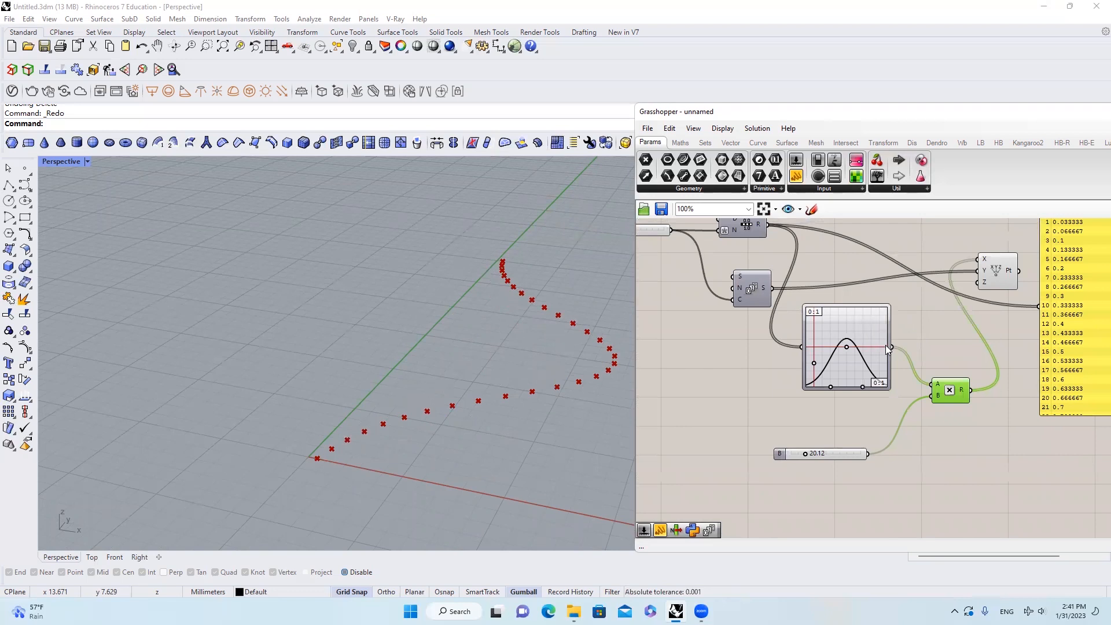
Examine how the Gaussian curve in the Graph Mapper and the multiplier slider shape the points in the viewport.
right_click_drag(927, 339, 913, 359)
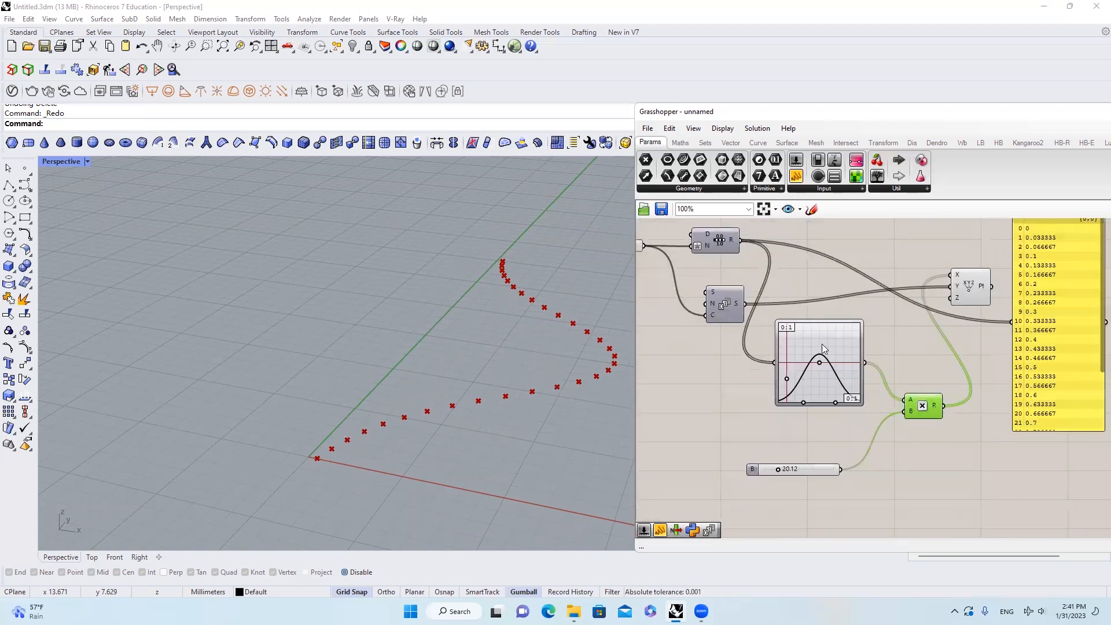
scroll(822, 344, "up", 3)
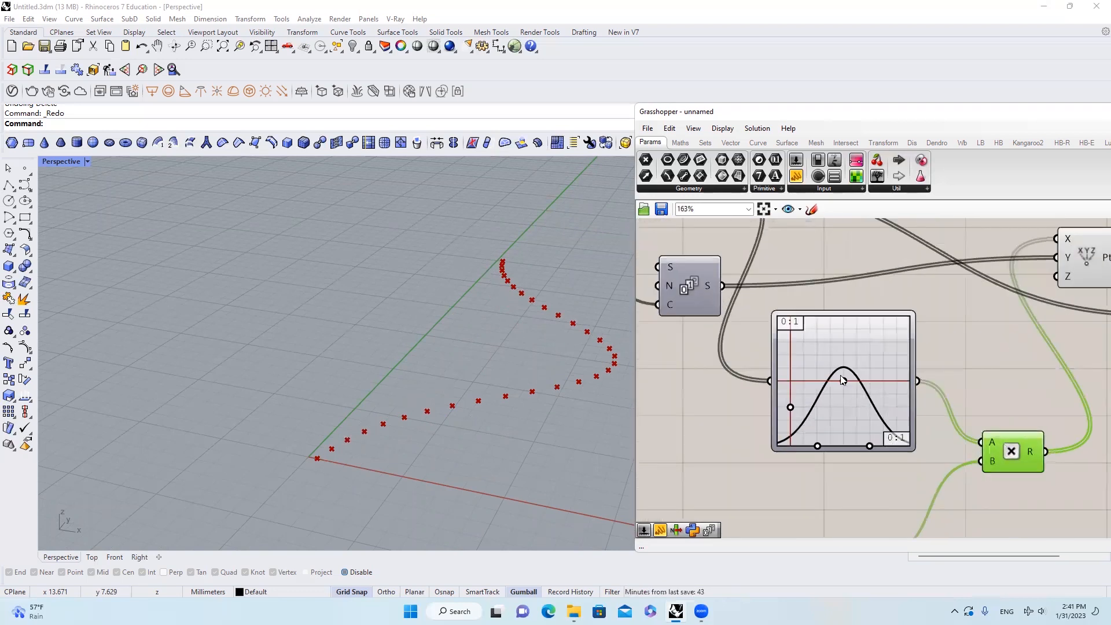
scroll(838, 370, "up", 2)
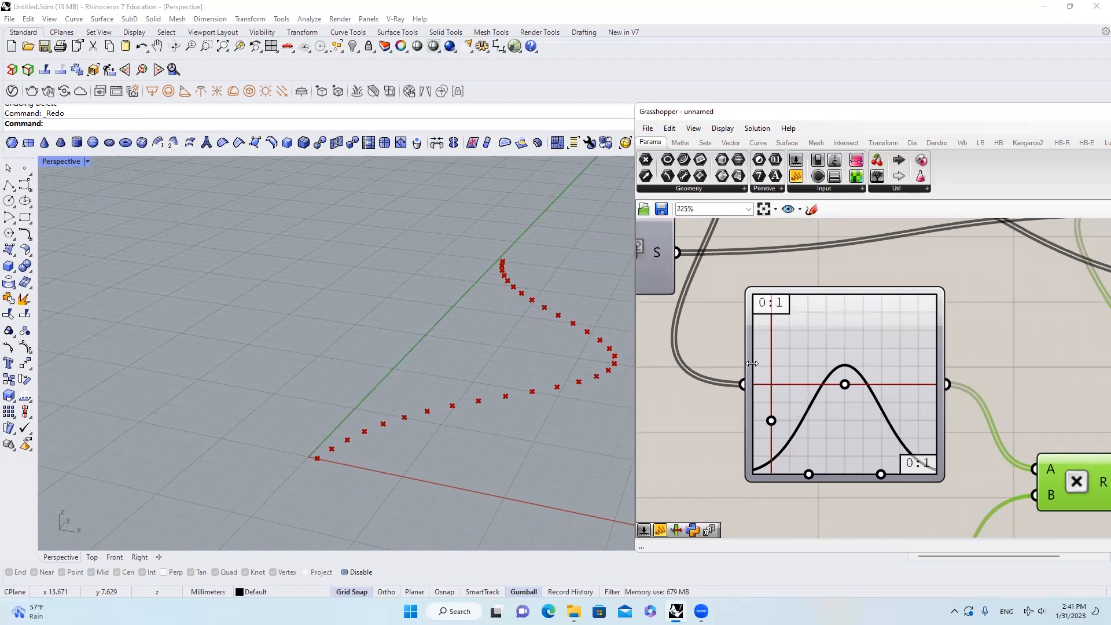
scroll(833, 366, "down", 5)
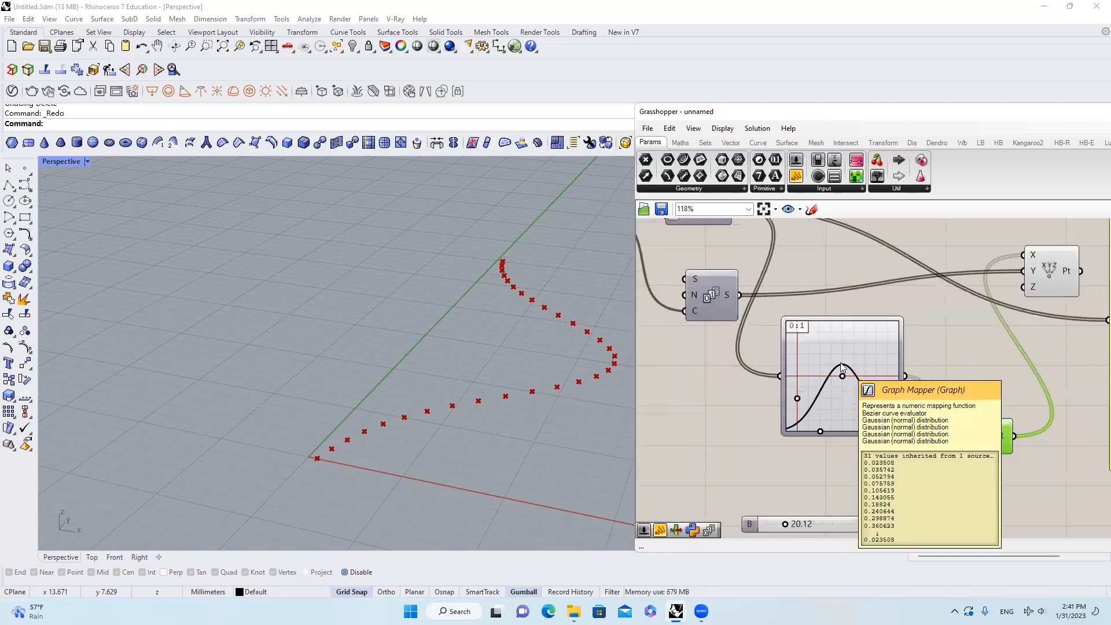
scroll(840, 362, "up", 2)
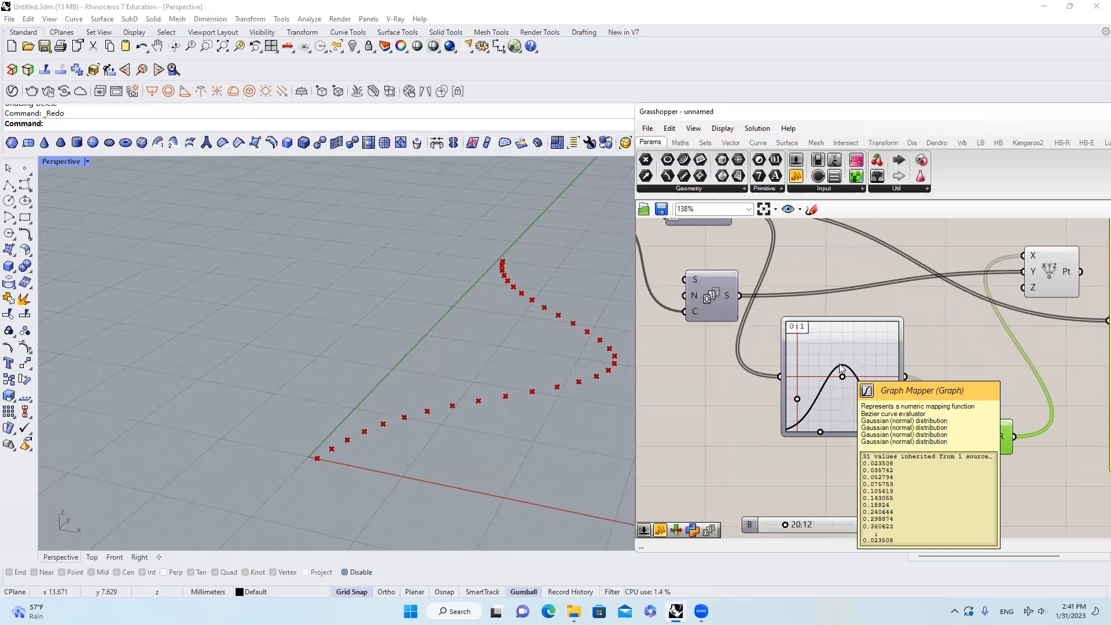
scroll(840, 363, "down", 2)
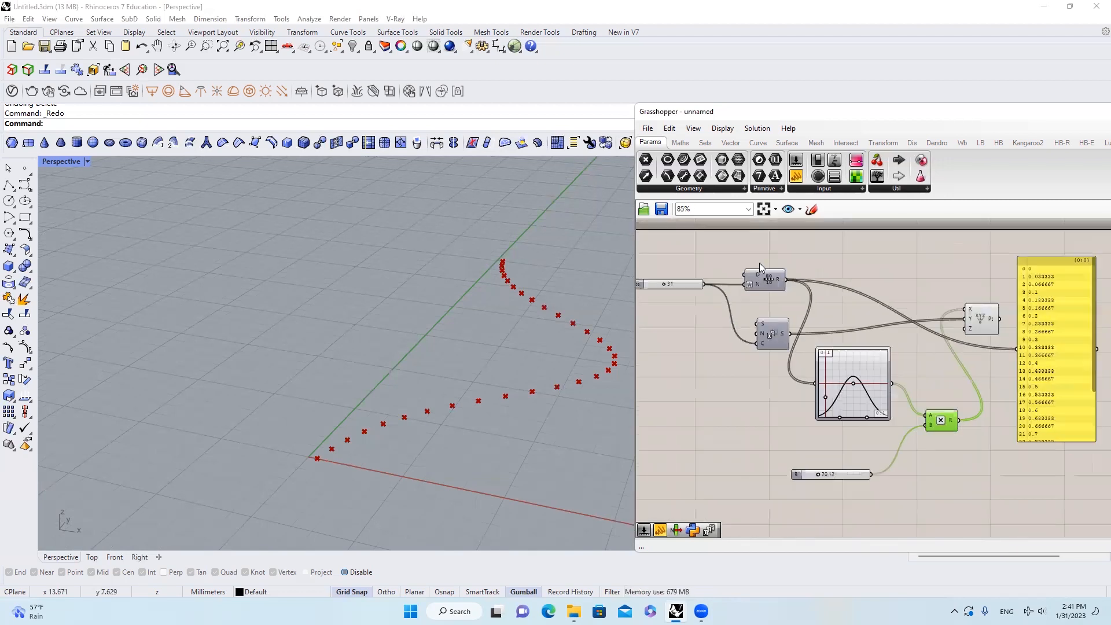
scroll(859, 394, "up", 1)
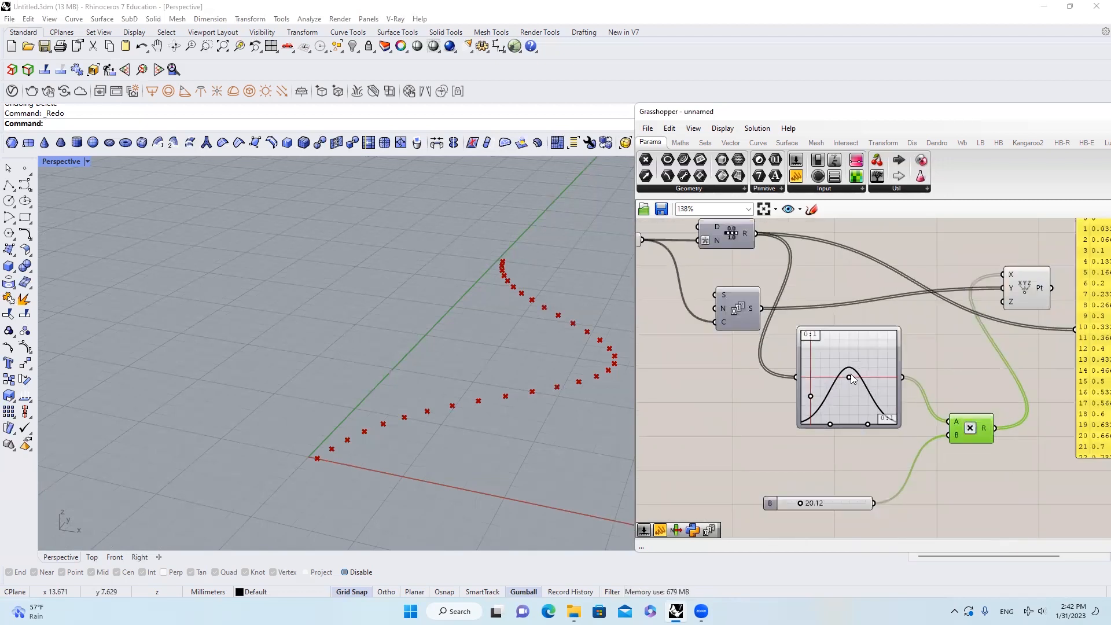
scroll(852, 379, "up", 1)
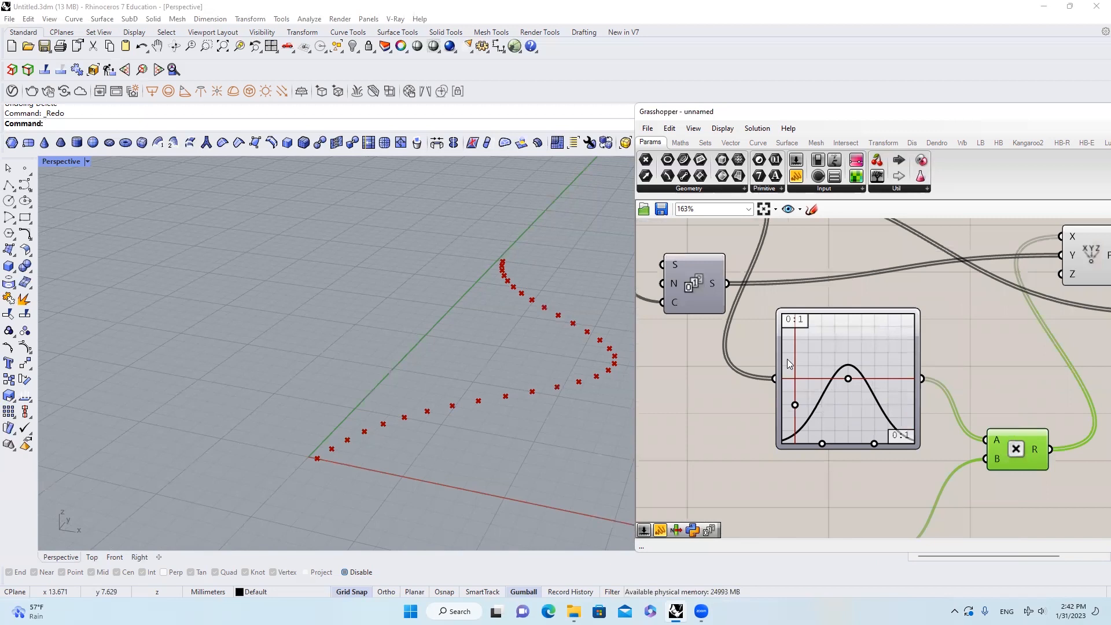
scroll(787, 359, "down", 3)
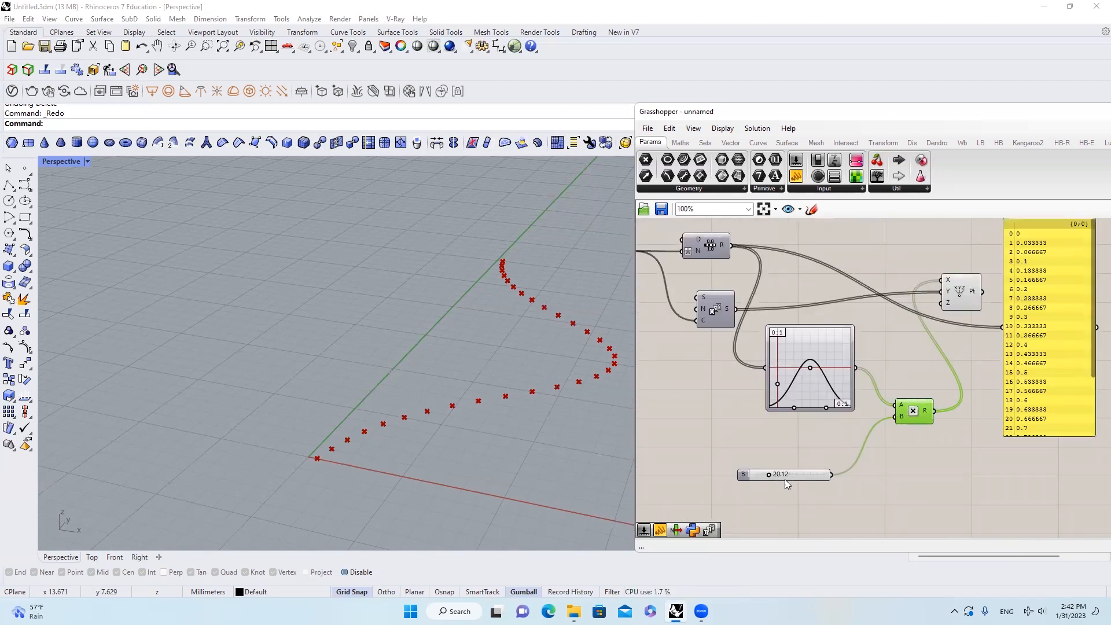
scroll(771, 479, "up", 1)
scroll(774, 476, "down", 2)
scroll(771, 477, "up", 1)
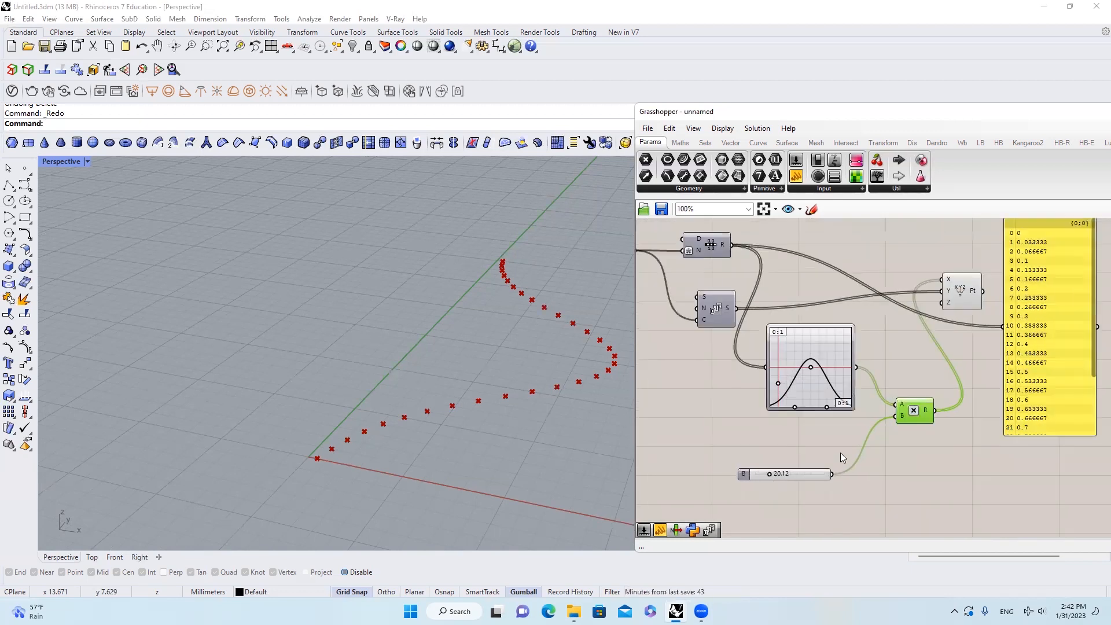
scroll(781, 483, "up", 1)
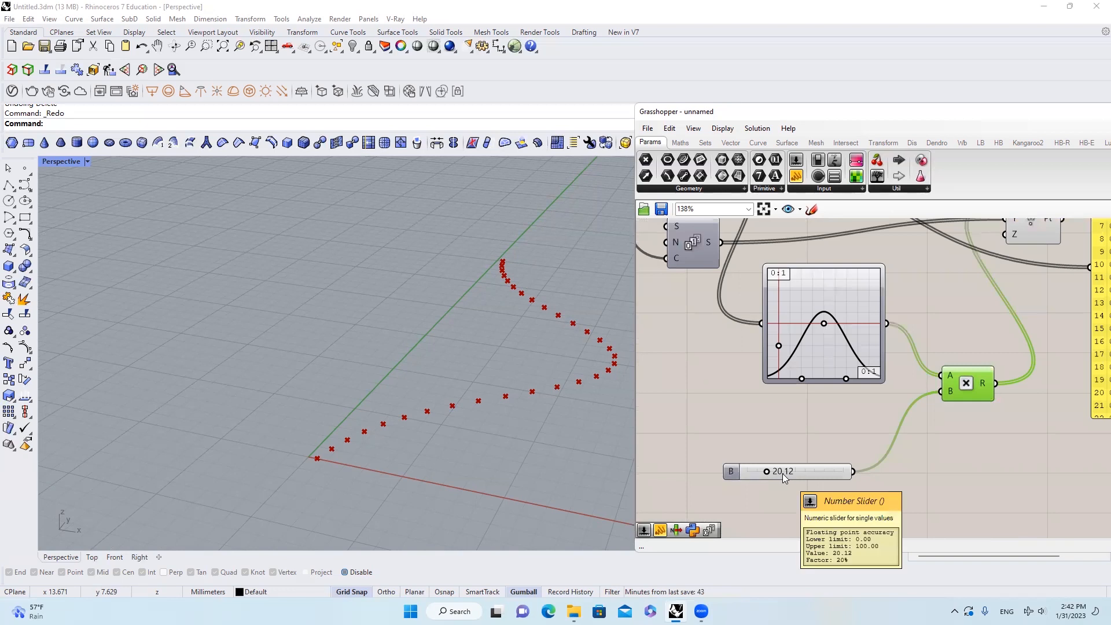
scroll(862, 417, "down", 2)
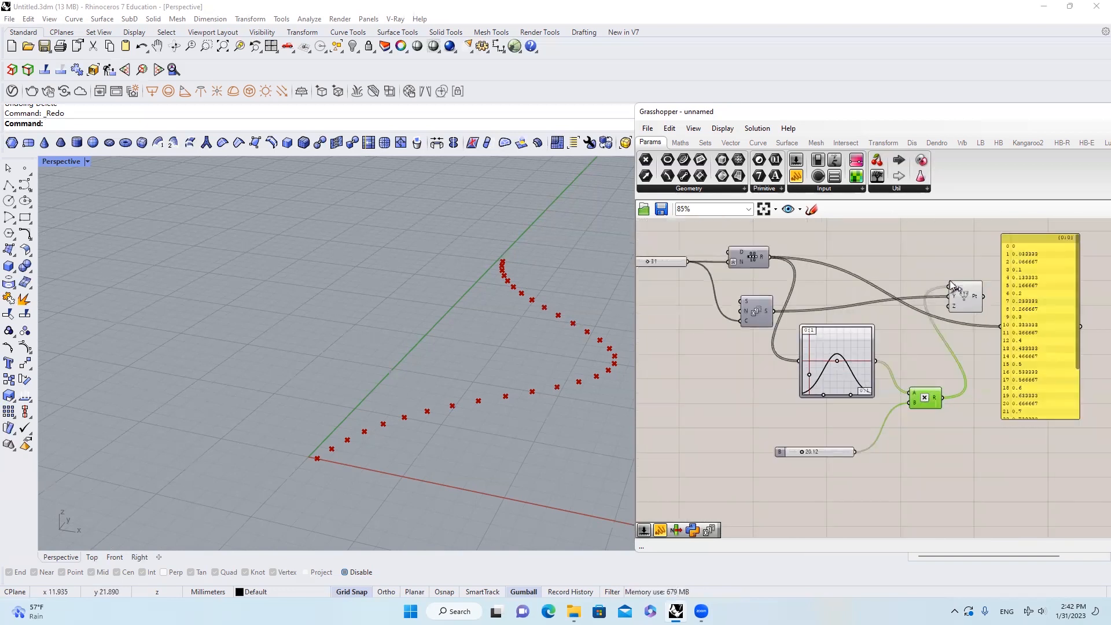
Move Construct Point aside, remove the Range panel and place a second Multiplication component below the first.
left_click_drag(971, 296, 982, 280)
scroll(979, 269, "down", 2)
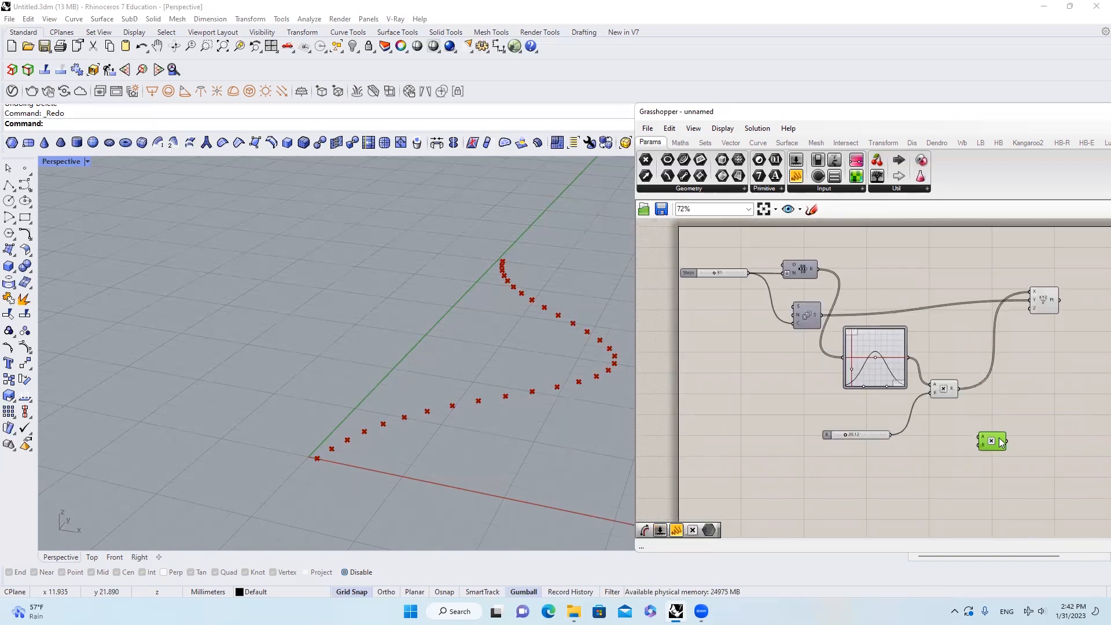
left_click_drag(1001, 442, 1007, 445)
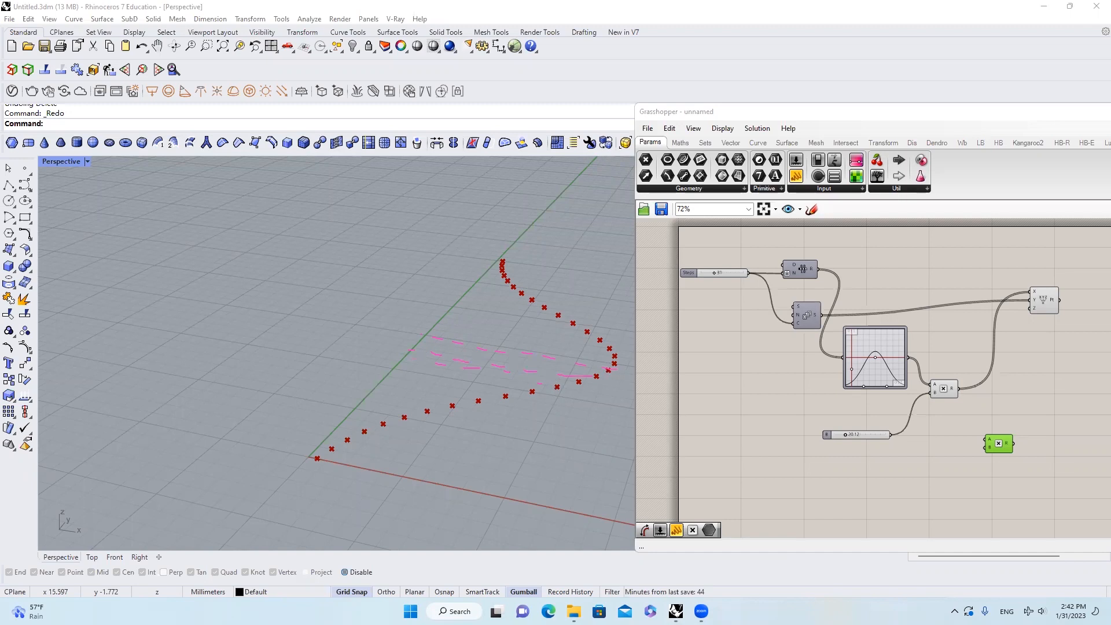
right_click_drag(1001, 358, 992, 355)
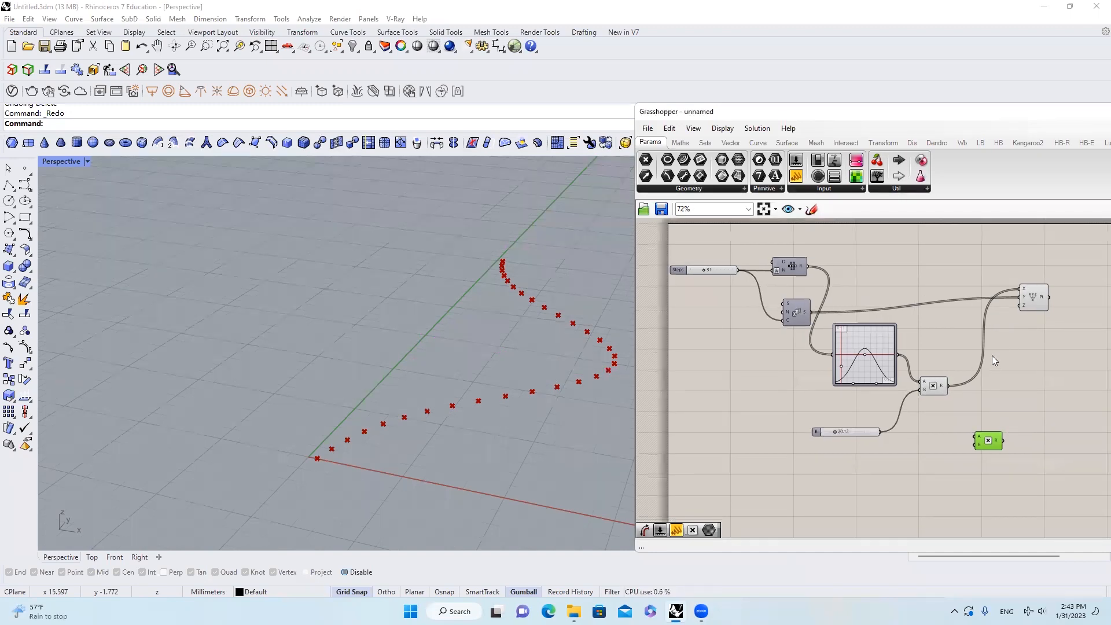
left_click(938, 387)
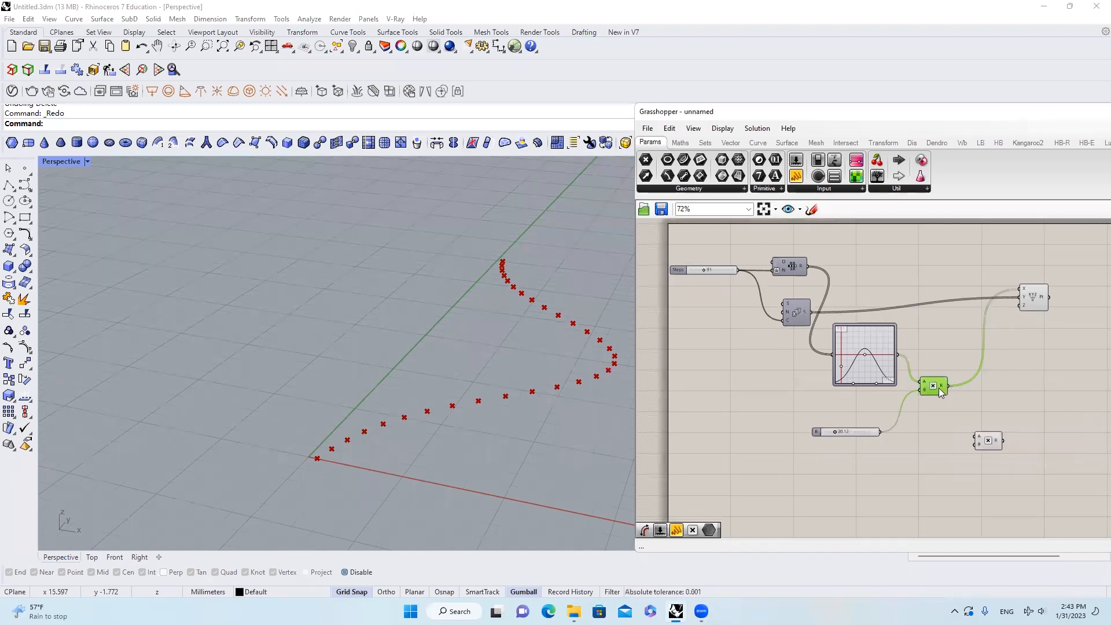
left_click(970, 406)
right_click_drag(969, 406, 971, 394)
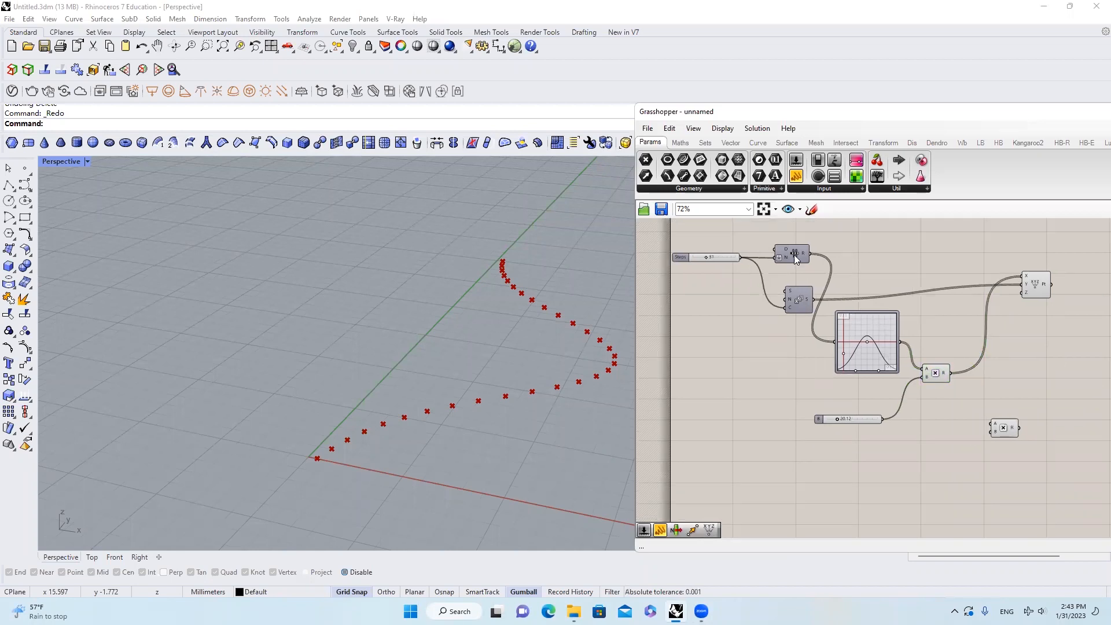
Add a second Range component below the Series and place a number slider set to 20 beside it.
double_click(781, 369)
type("ra")
left_click(782, 344)
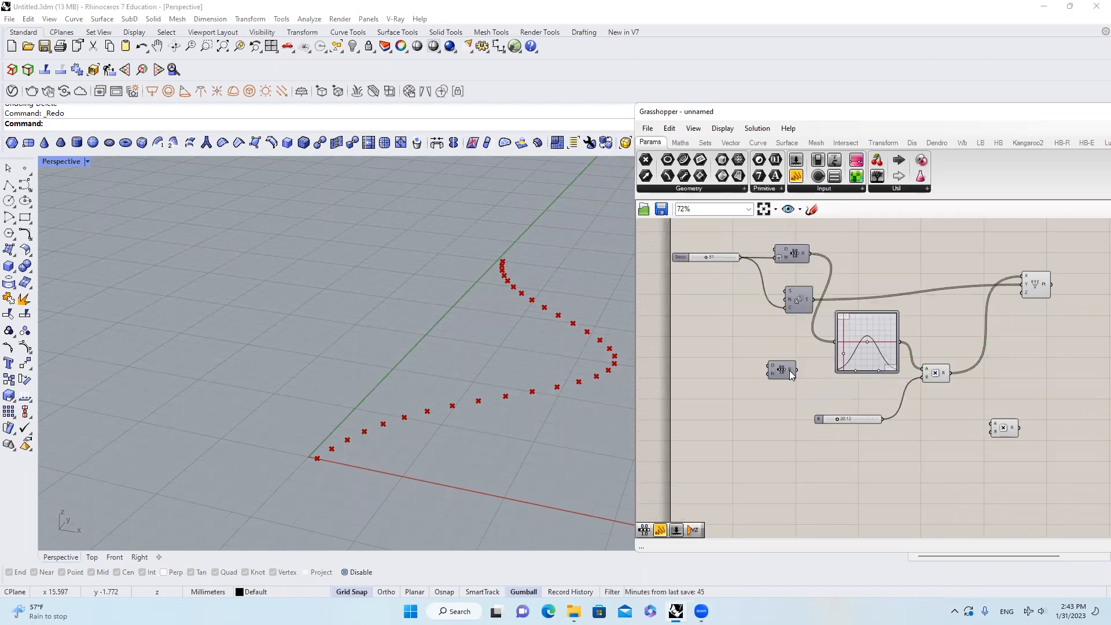
scroll(750, 380, "up", 1)
right_click_drag(763, 383, 789, 393)
left_click(747, 394)
double_click(747, 393)
type("20")
key("Return")
scroll(810, 397, "up", 2)
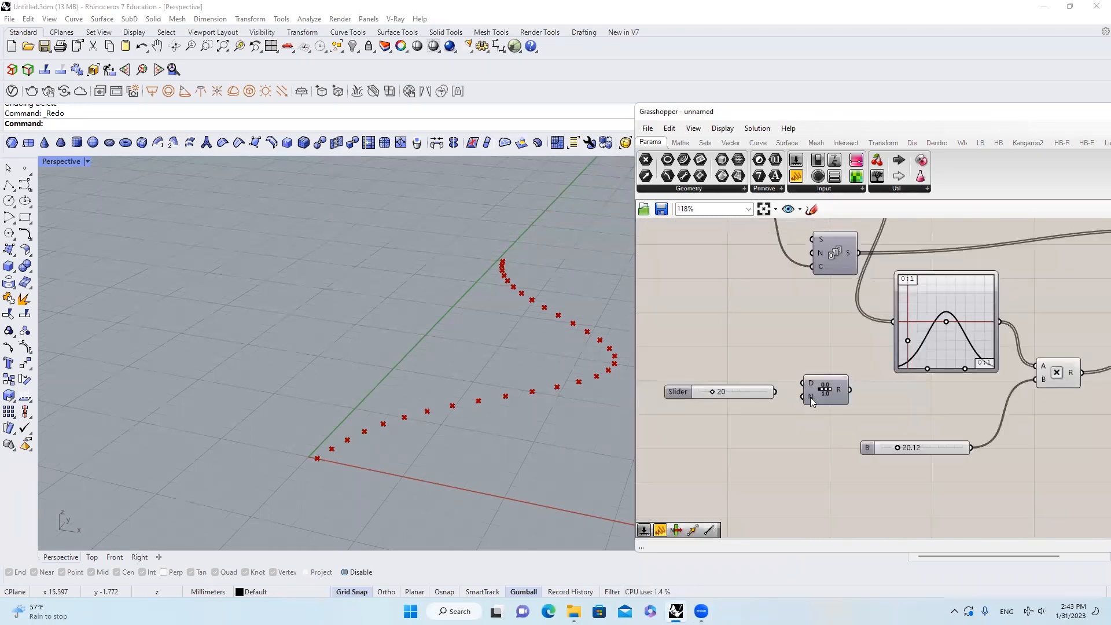
Apply the expression x-1 to the N input of the second Range component.
right_click(810, 397)
mouse_move(911, 490)
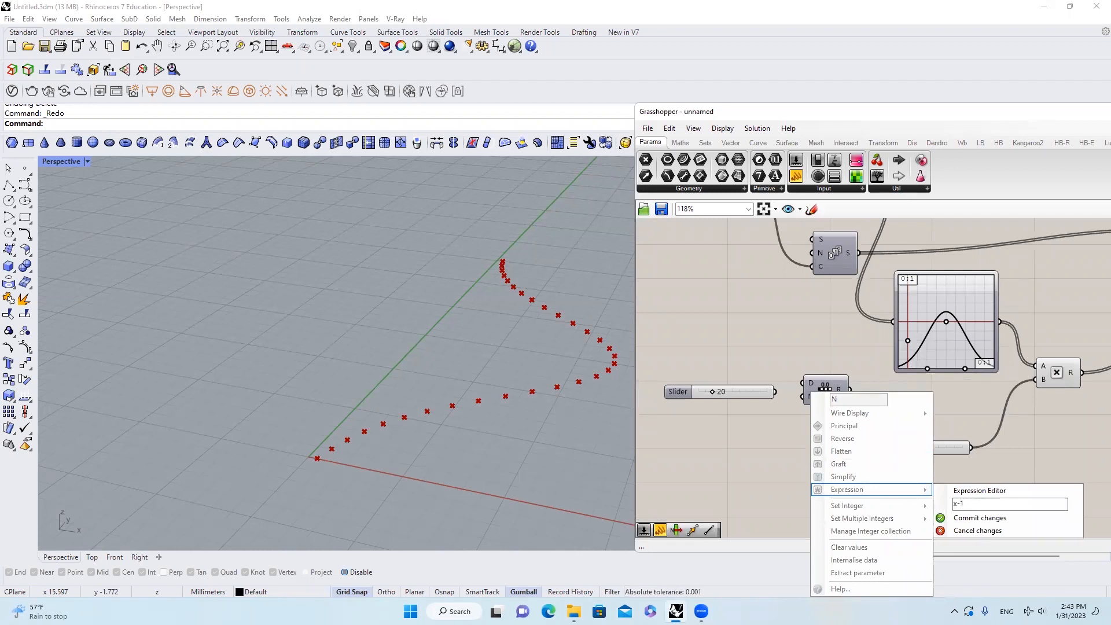
left_click(978, 518)
scroll(780, 303, "down", 2)
Copy the Series component below the second Range and connect the 20 slider to the copy's C input.
left_click(821, 273)
left_click_drag(819, 296, 811, 422, "alt")
left_click_drag(776, 372, 810, 410)
left_click_drag(824, 371, 827, 371)
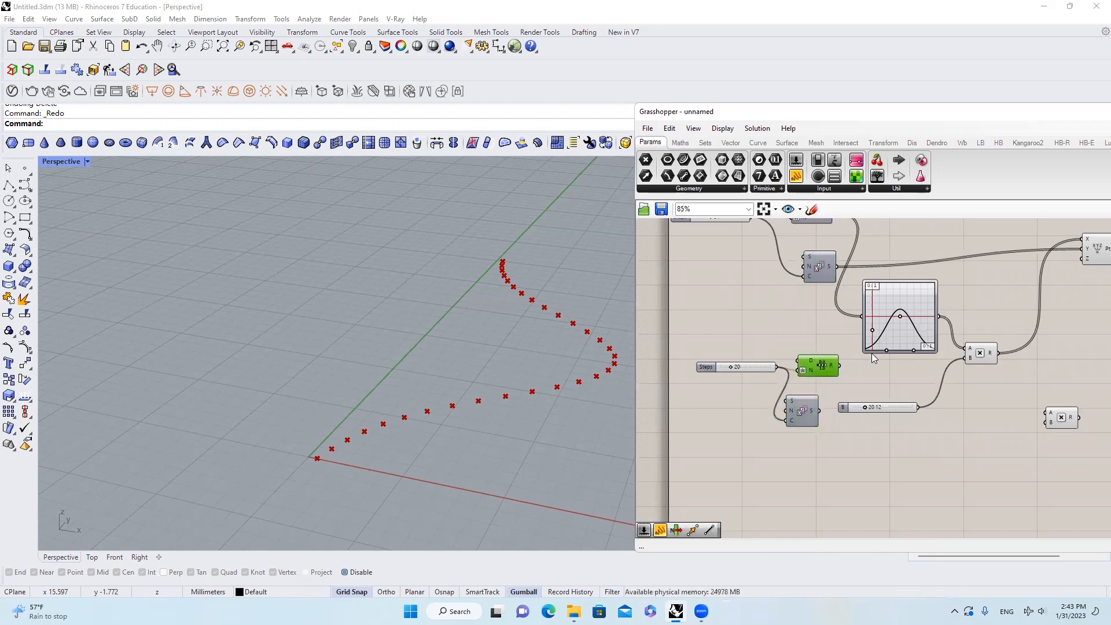
right_click_drag(871, 353, 833, 362)
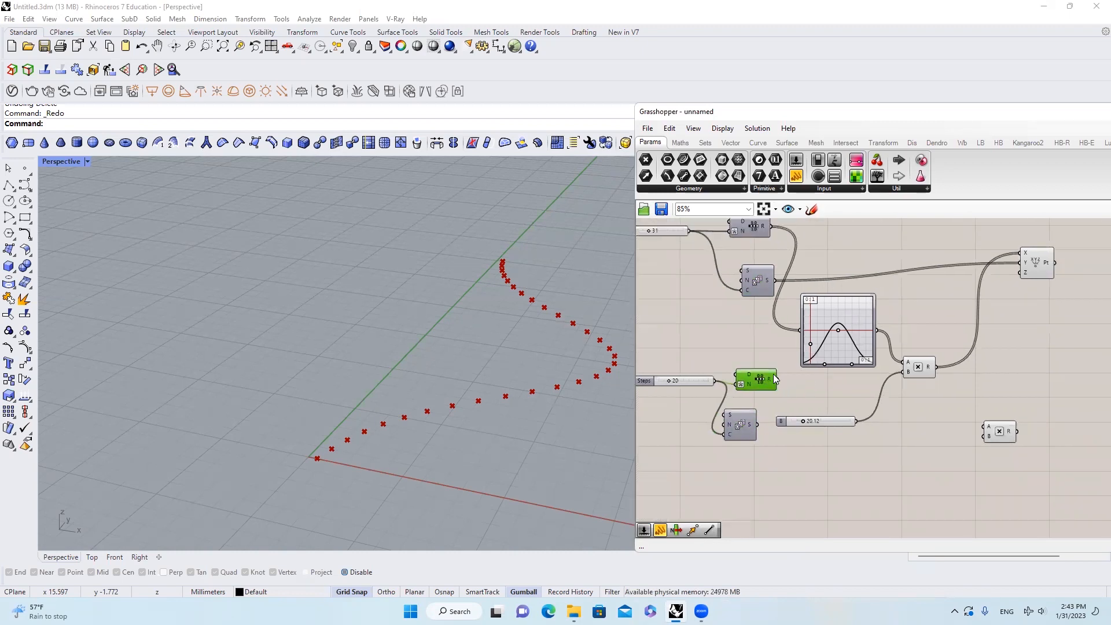
Move the second Multiplication component closer and feed the second Range's output into its B input.
mouse_move(775, 378)
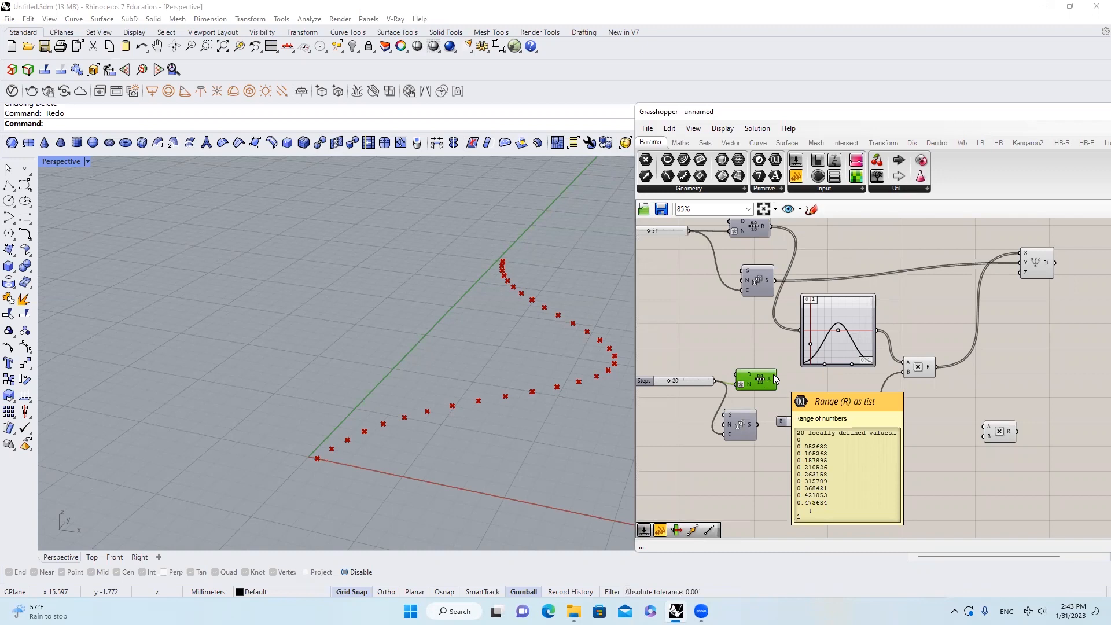
left_click_drag(999, 431, 978, 427)
left_click_drag(776, 379, 961, 431)
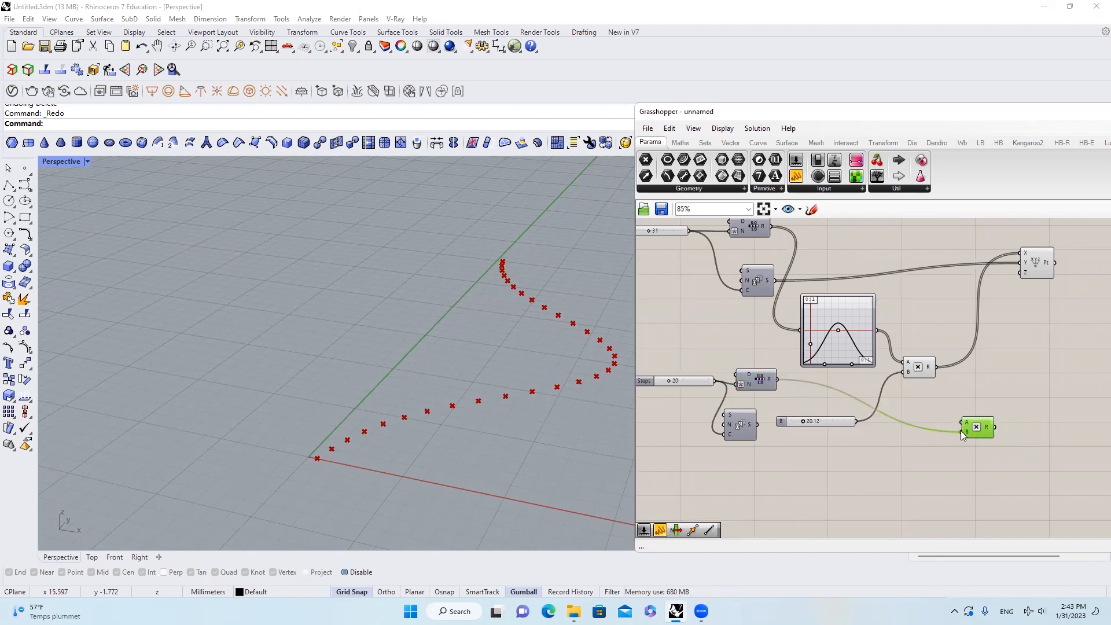
Feed the first Multiplication's result into the second Multiplication's A input and graft its B input.
left_click(1024, 261)
left_click_drag(937, 366, 964, 423)
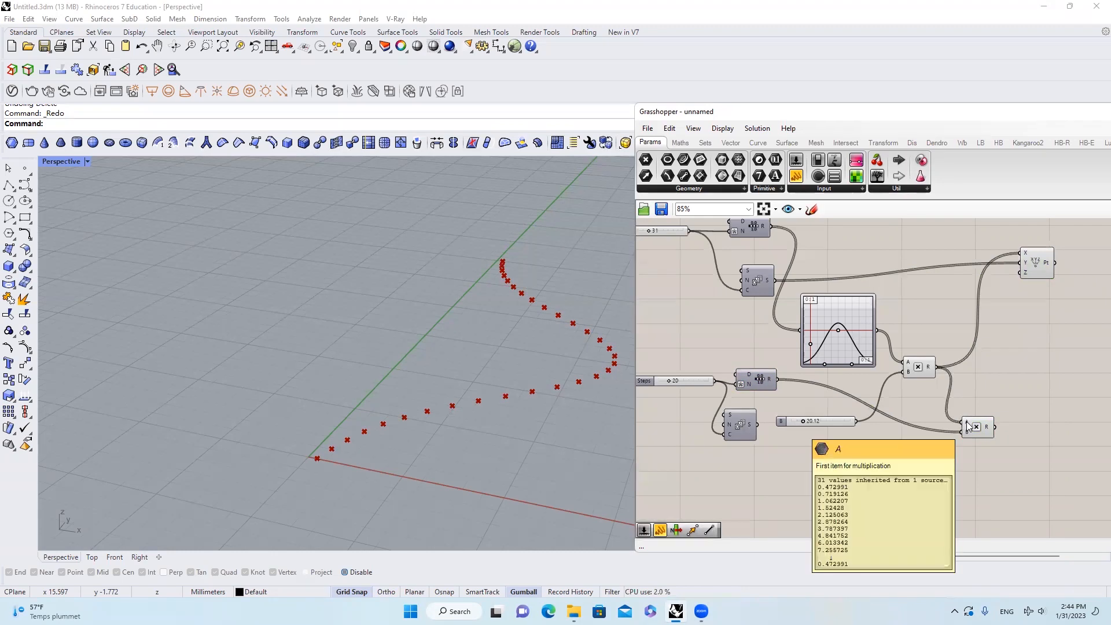
scroll(968, 422, "up", 2)
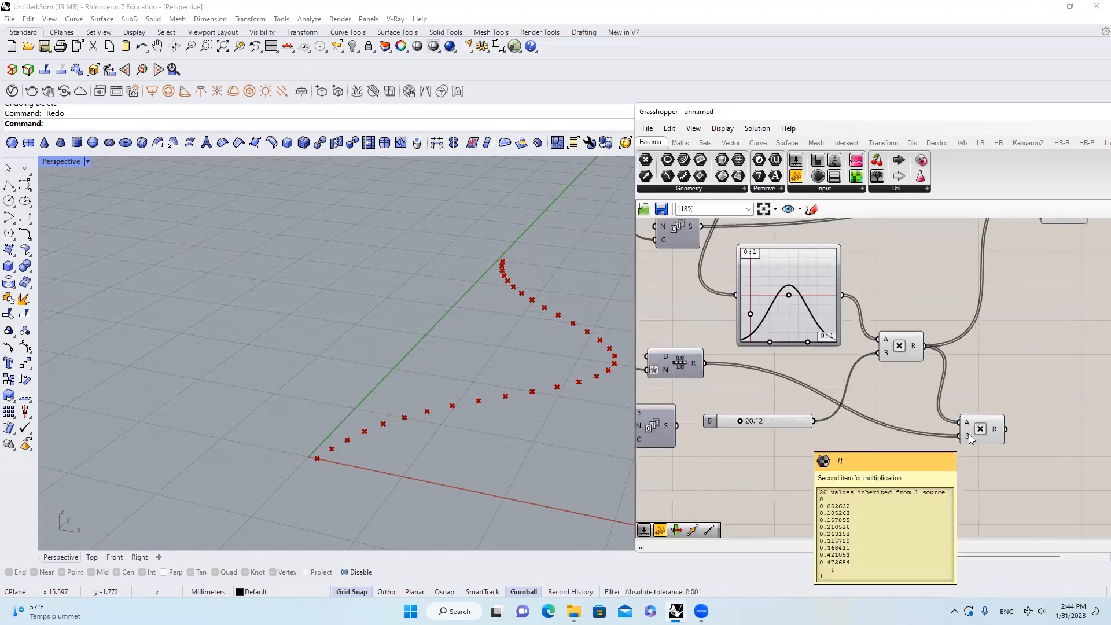
right_click(968, 434)
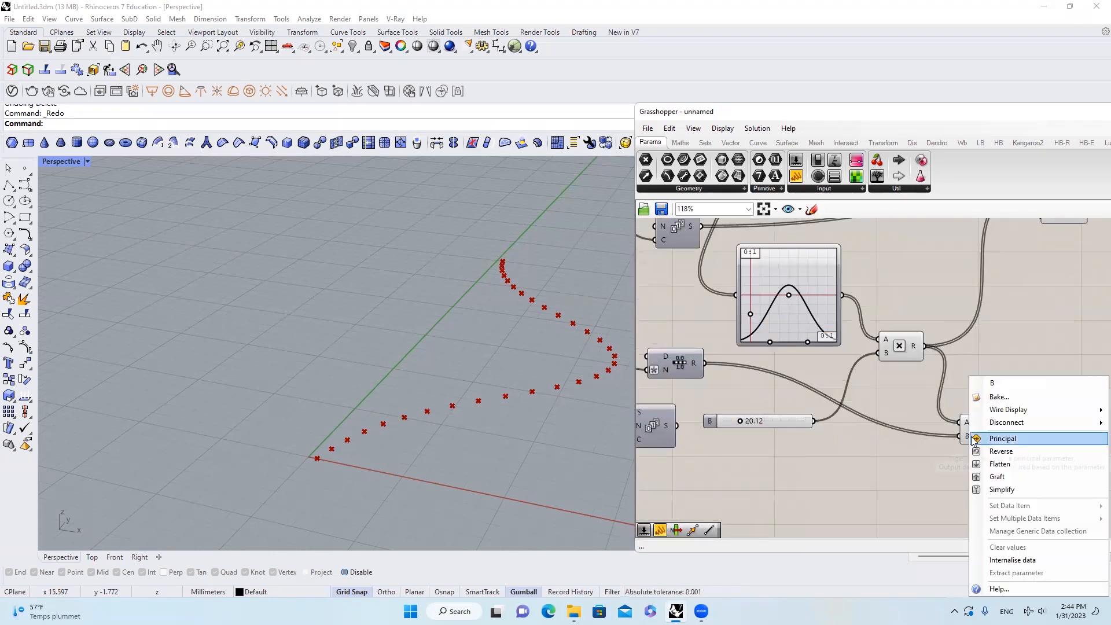
left_click(994, 476)
scroll(904, 399, "down", 2)
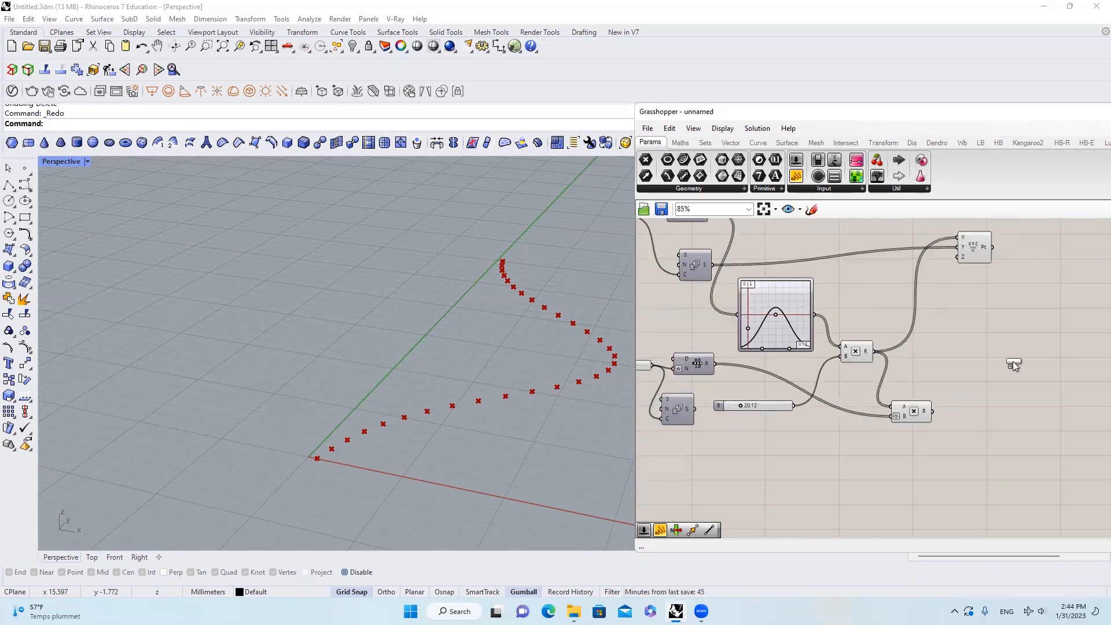
Add a panel near the second Multiplication and wire that component's result into it.
left_click_drag(1012, 363, 1013, 366)
left_click_drag(932, 410, 1003, 516)
right_click_drag(962, 372, 916, 387)
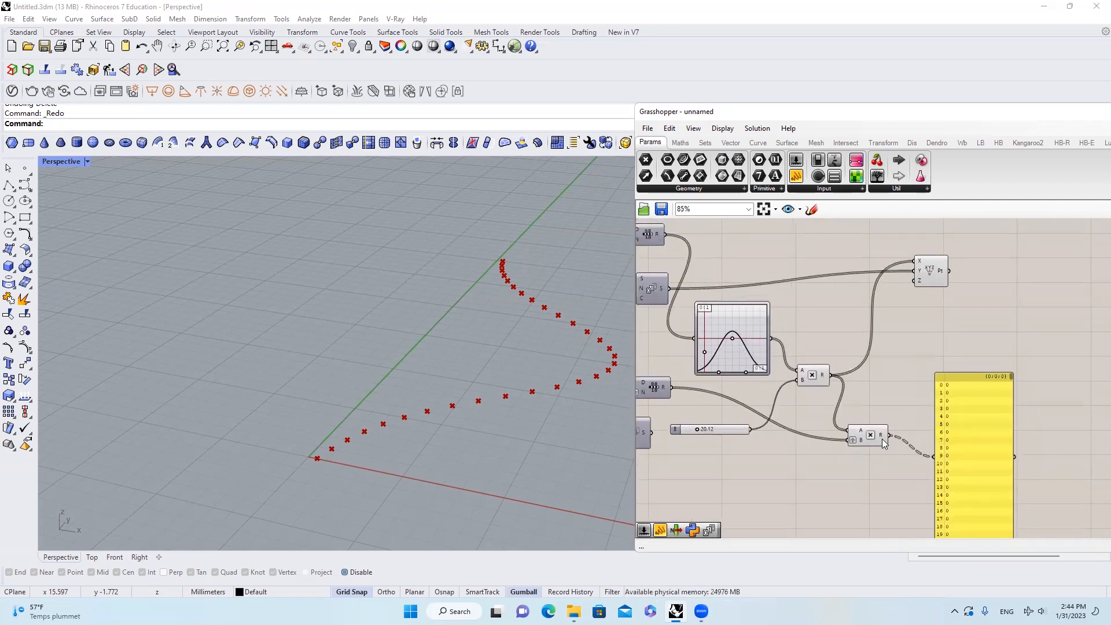
Replace the Construct Point's X input with the second Multiplication's result.
left_click_drag(884, 434, 923, 259)
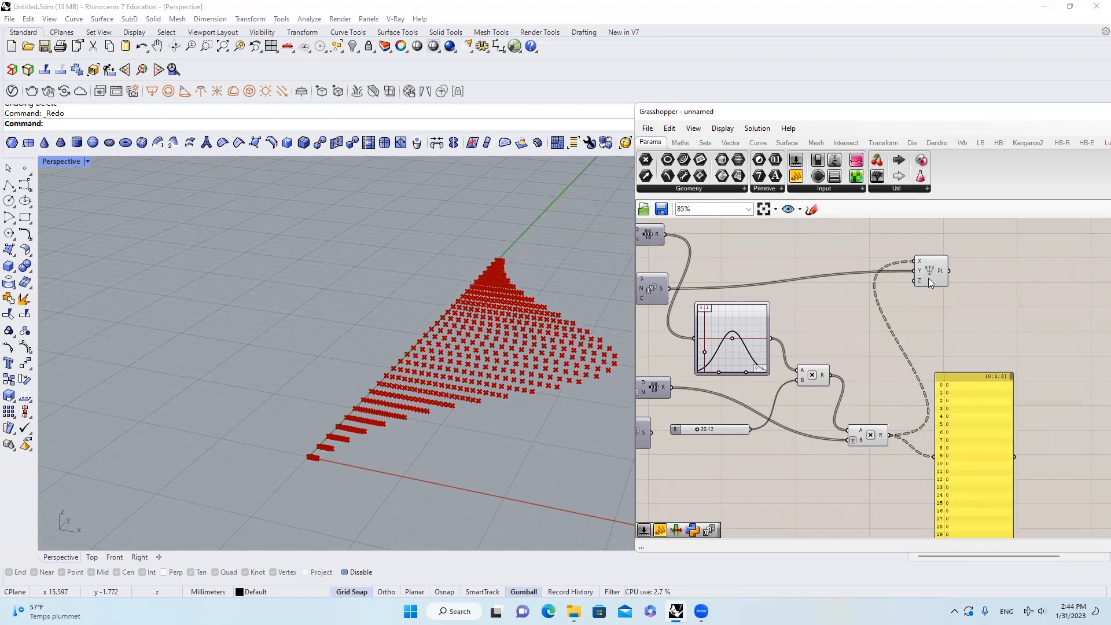
right_click_drag(489, 419, 516, 439)
scroll(960, 405, "down", 4)
scroll(872, 365, "down", 1)
right_click_drag(872, 365, 957, 392)
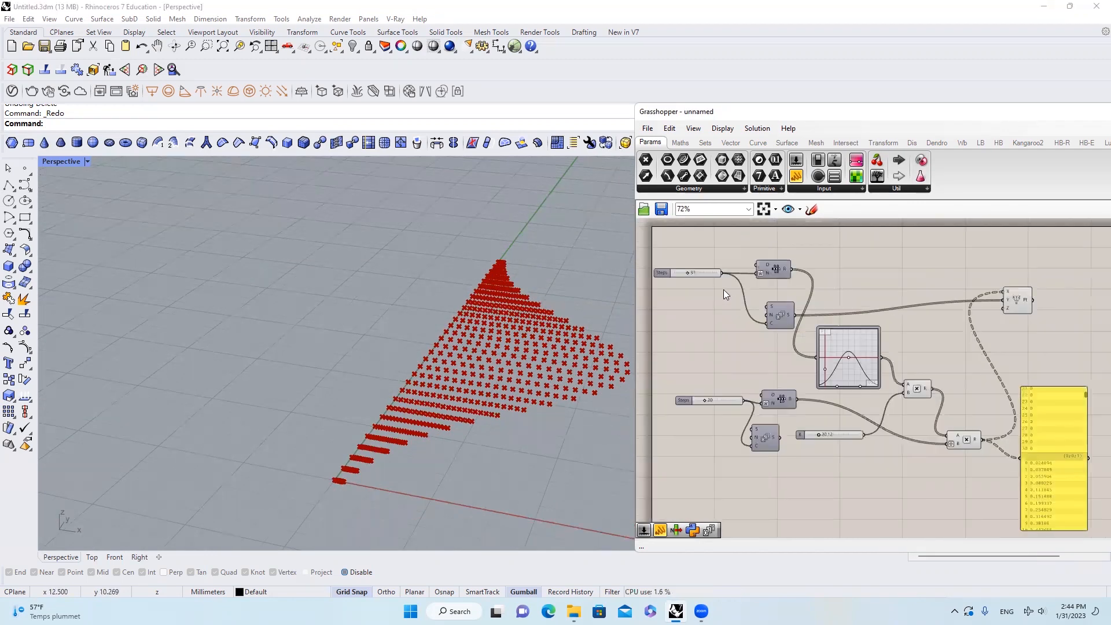
Set the Steps slider feeding the first Range and Series to 30.
scroll(723, 294, "up", 2)
double_click(736, 277)
type("30")
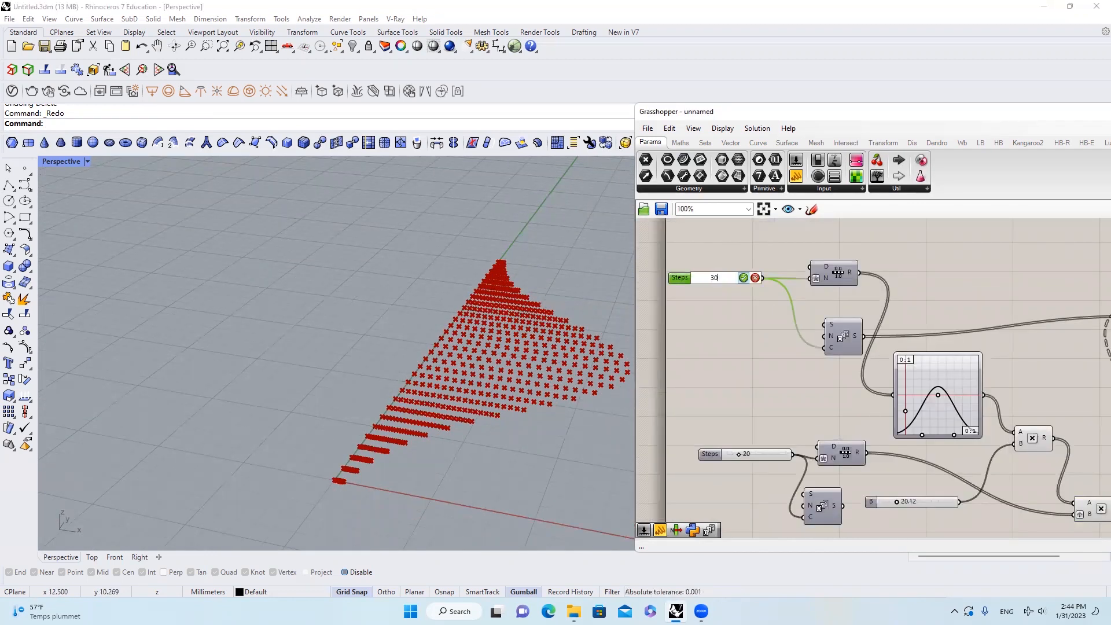
key("Return")
Set the Steps slider feeding the second Range and Series to 11.
scroll(810, 251, "down", 3)
scroll(1076, 393, "up", 3)
scroll(890, 412, "down", 1)
right_click_drag(891, 412, 1010, 414)
double_click(702, 368)
left_click(756, 477)
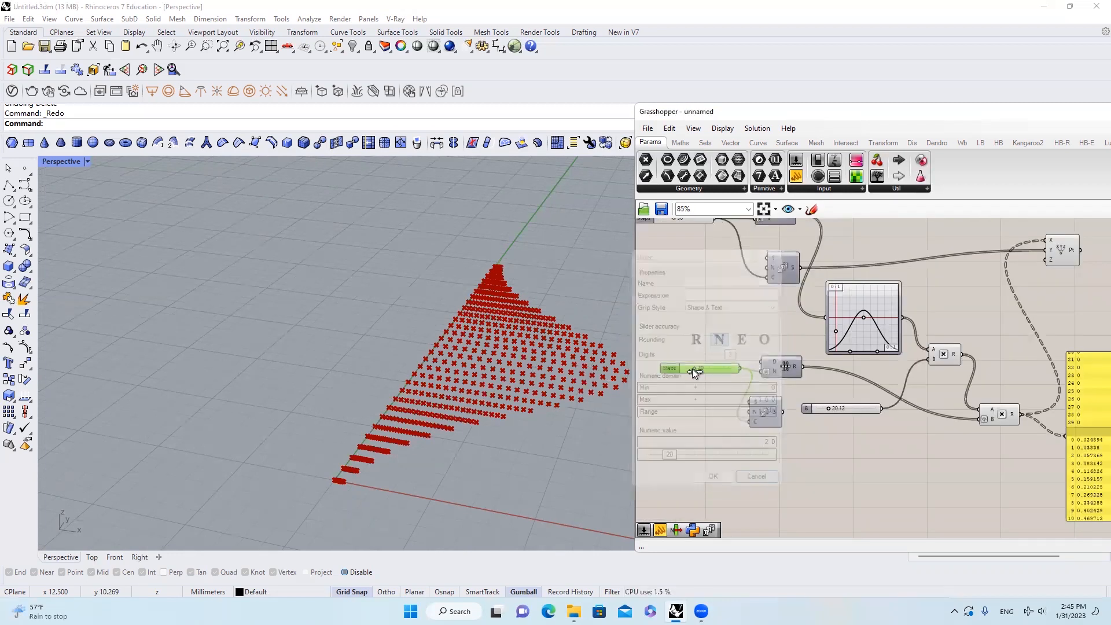
scroll(692, 369, "up", 2)
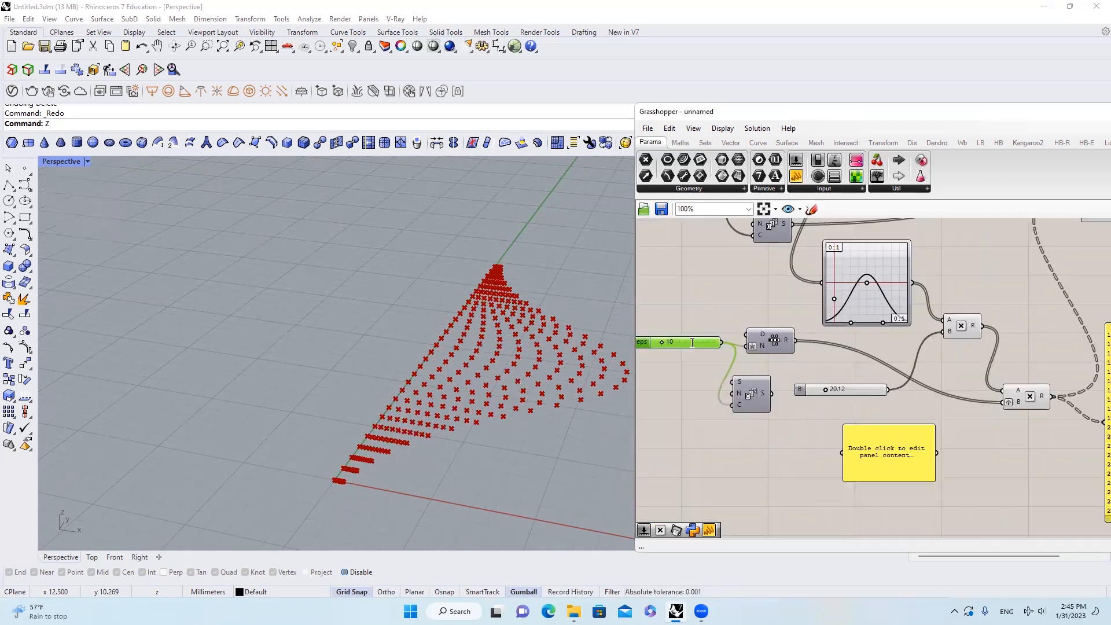
double_click(694, 342)
type("11")
left_click(709, 340)
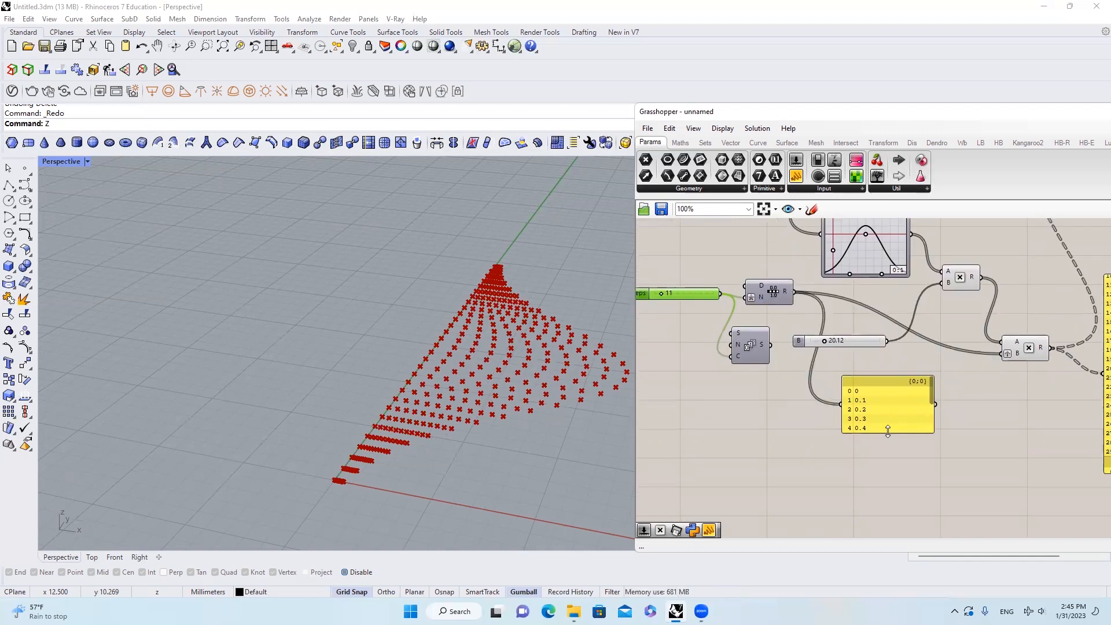
Show the second Range's output in an enlarged panel, and copy the panel beside it for the Graph Mapper's output.
left_click_drag(888, 433, 885, 513)
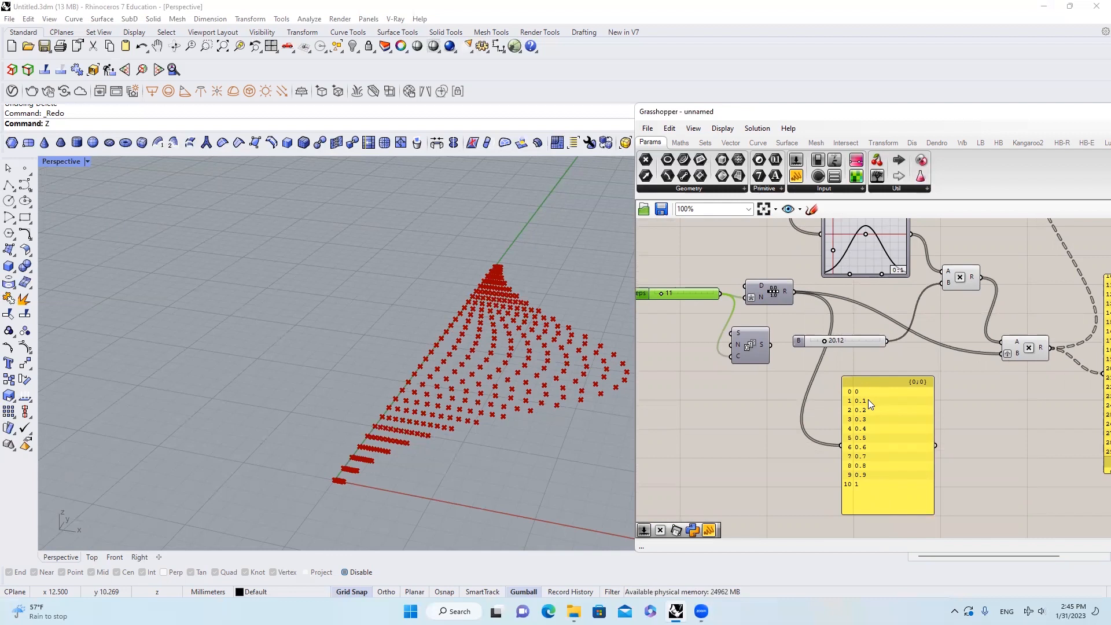
scroll(870, 469, "down", 3)
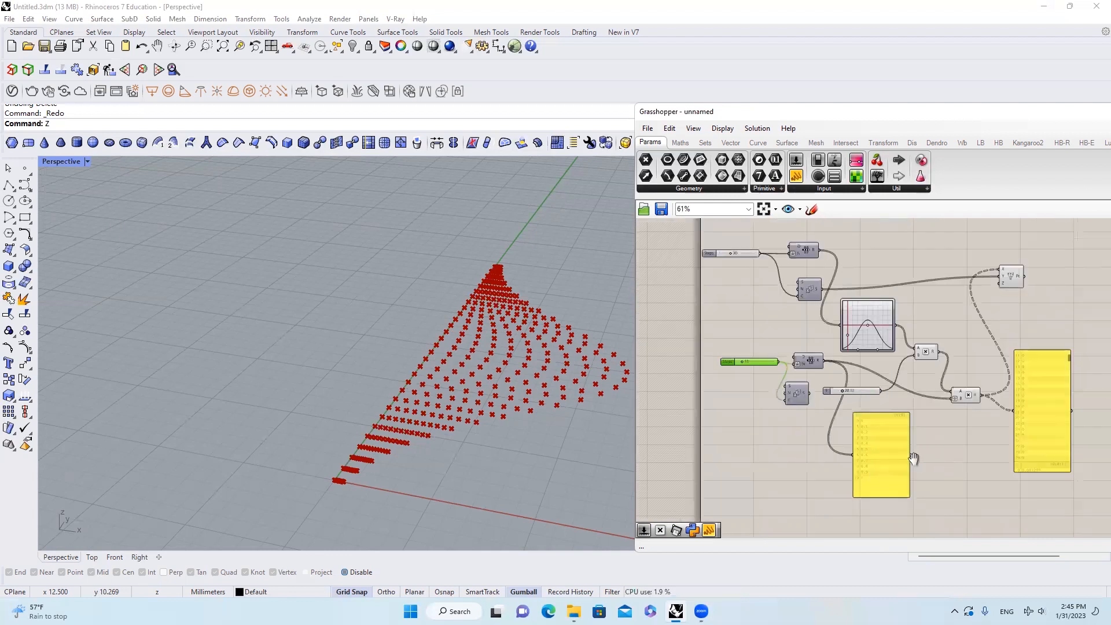
left_click_drag(926, 460, 941, 460, "alt")
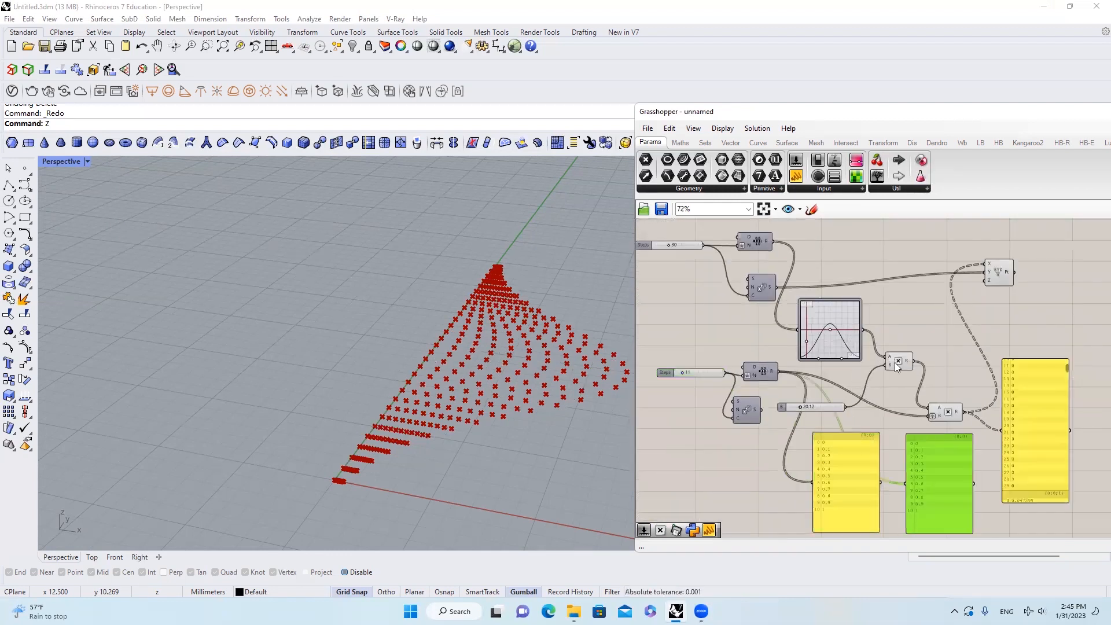
scroll(926, 456, "up", 1)
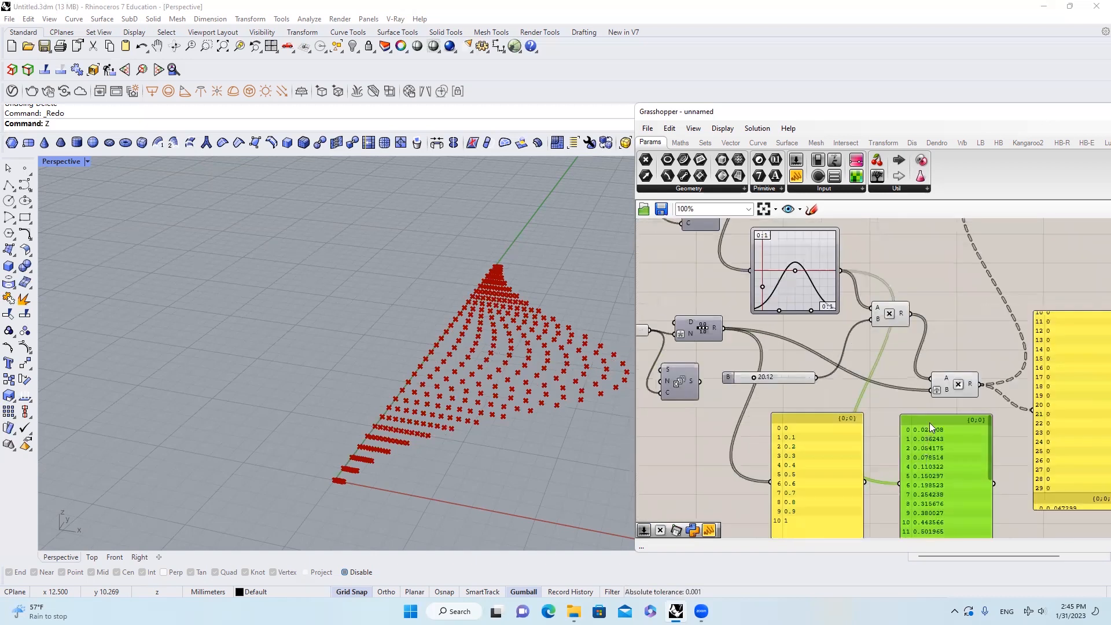
mouse_move(900, 310)
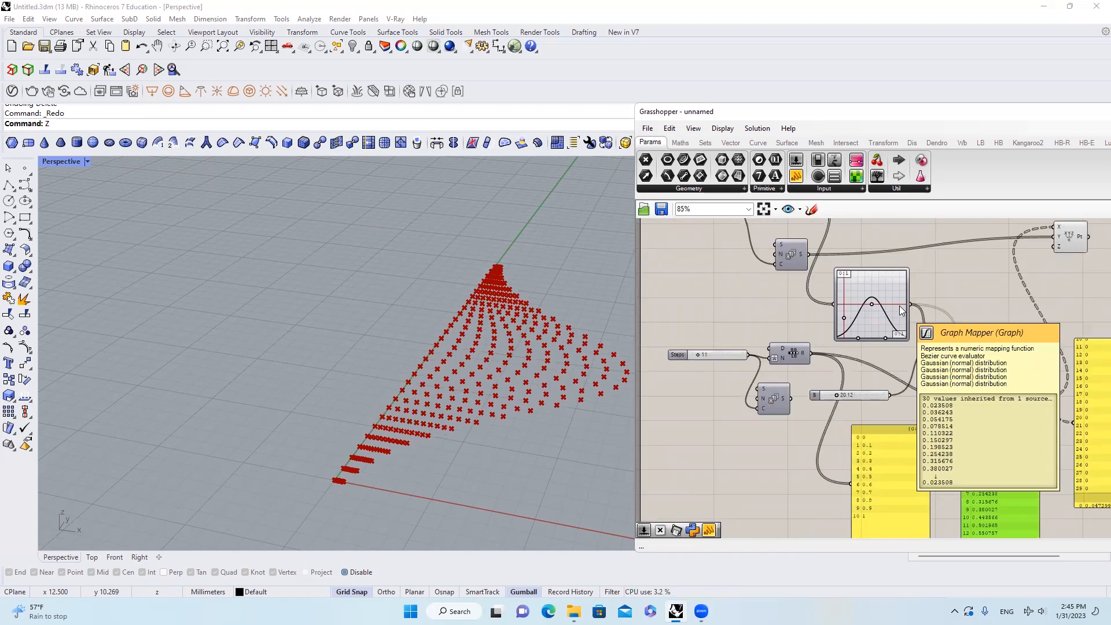
scroll(900, 311, "down", 1)
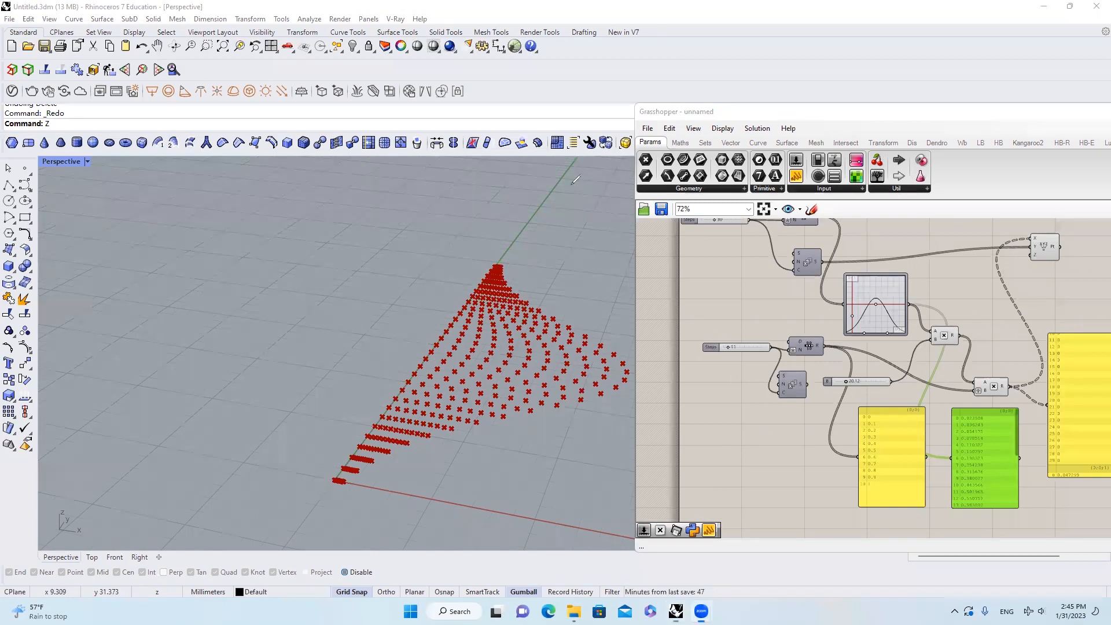
mouse_move(618, 369)
left_mouse_down()
mouse_move(373, 469)
mouse_move(315, 506)
left_mouse_up()
mouse_move(867, 411)
left_mouse_down()
mouse_move(900, 463)
mouse_move(864, 477)
mouse_move(857, 454)
left_mouse_up()
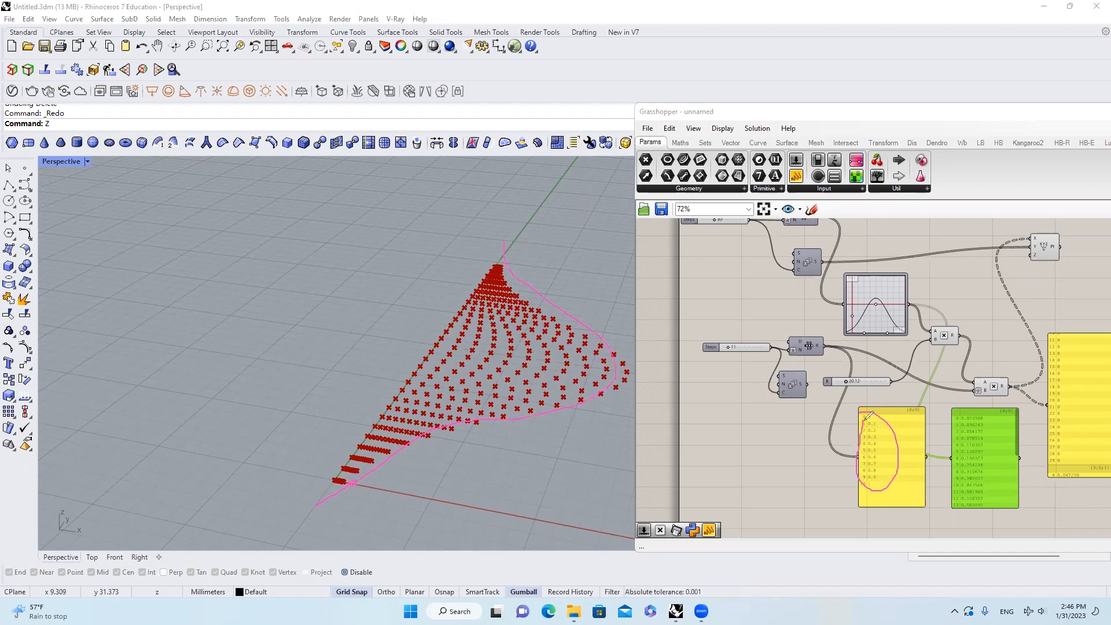
mouse_move(865, 428)
left_mouse_down()
mouse_move(880, 428)
mouse_move(881, 439)
left_mouse_up()
left_click_drag(880, 484, 867, 484)
scroll(391, 452, "up", 5)
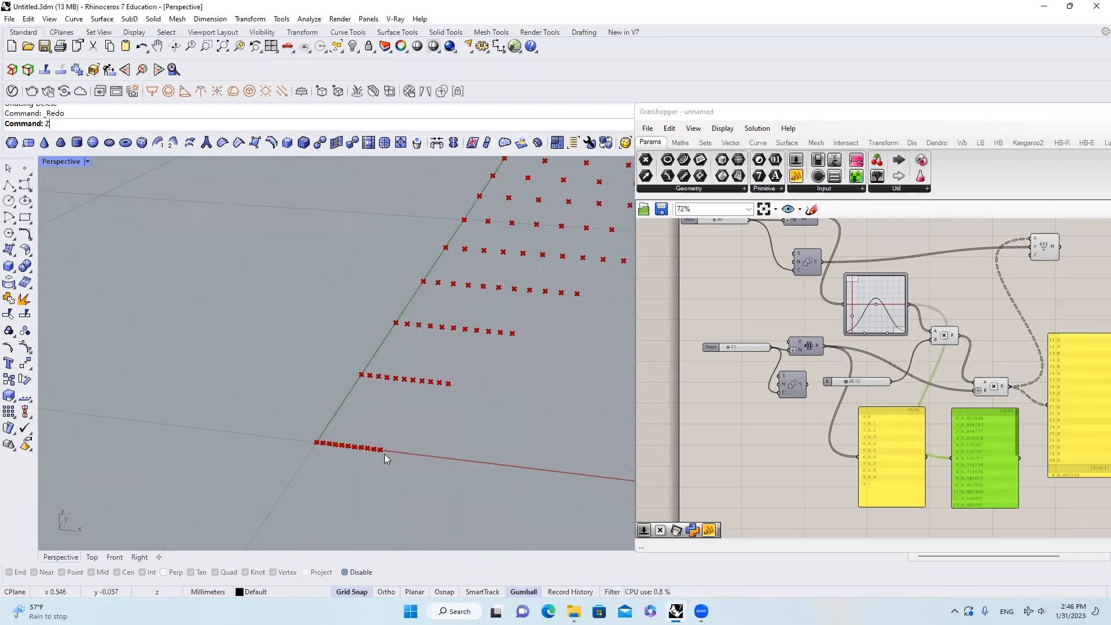
left_click(585, 472)
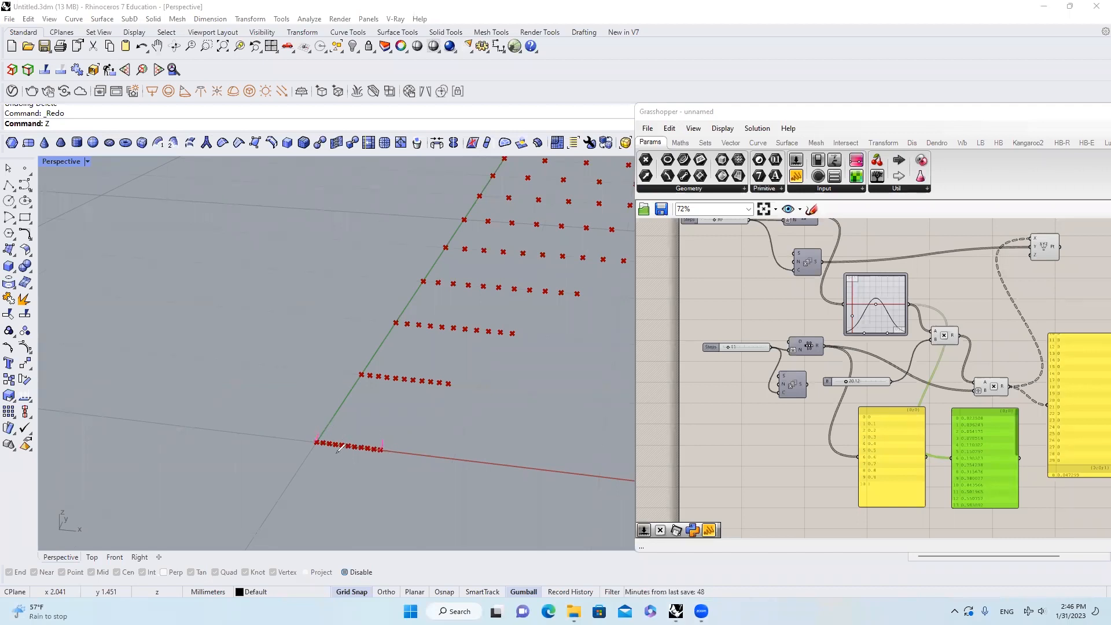
left_click_drag(335, 452, 335, 462)
mouse_move(355, 460)
left_mouse_down()
mouse_move(339, 461)
mouse_move(335, 424)
left_mouse_up()
mouse_move(323, 481)
left_mouse_down()
mouse_move(325, 494)
mouse_move(376, 491)
left_mouse_up()
left_click_drag(383, 489, 397, 497)
left_click_drag(327, 431, 382, 445)
Move the Construct Point component farther away from the Multiplication components.
left_click(1051, 253)
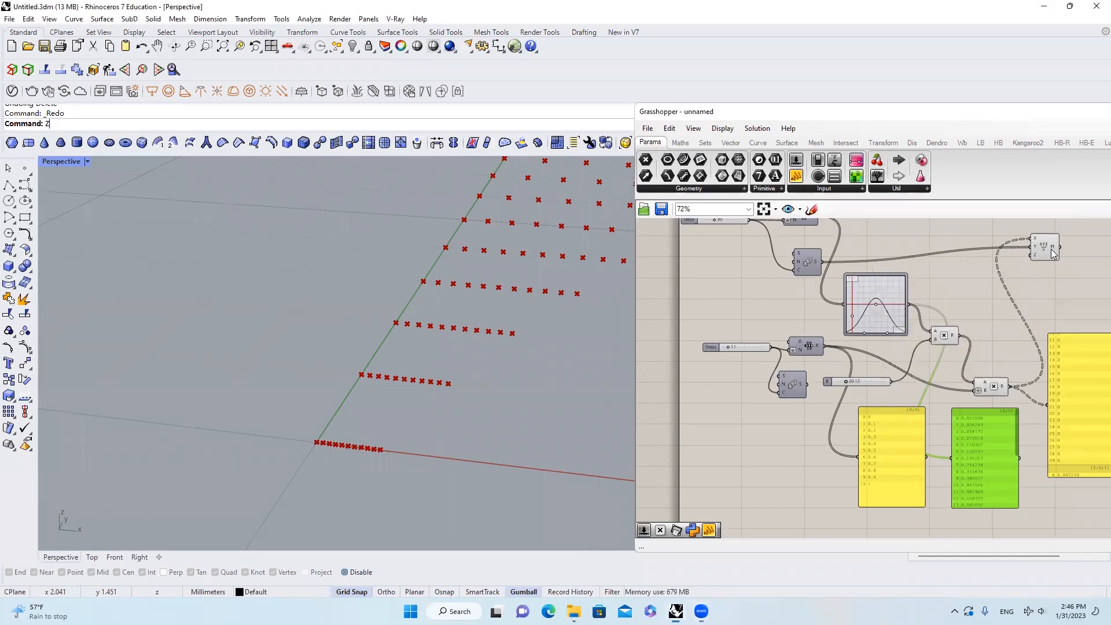
left_click(1049, 250)
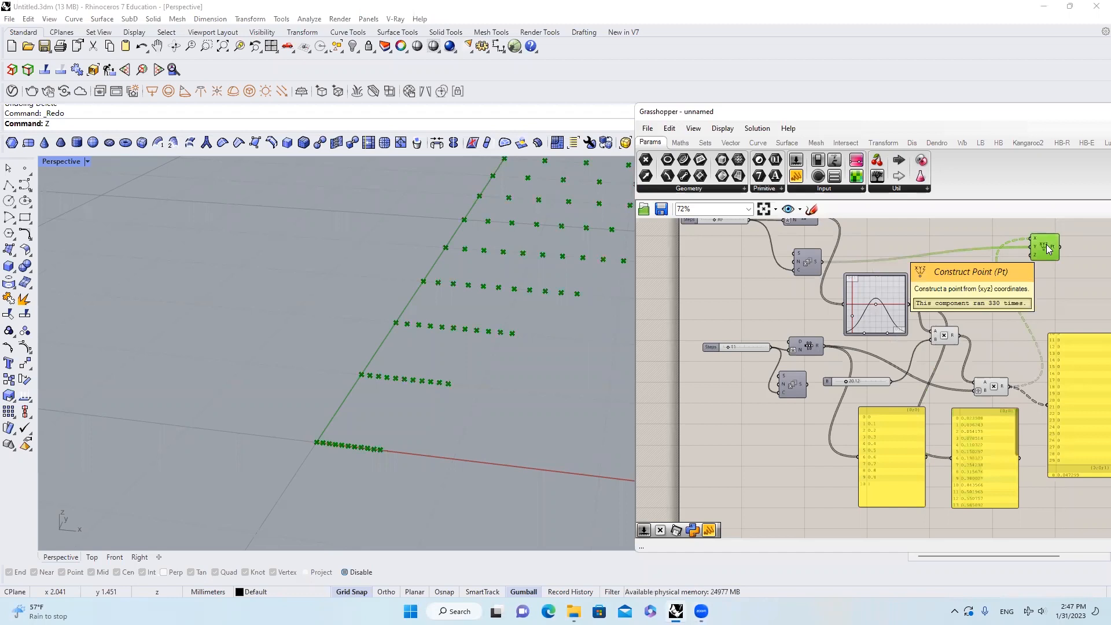
scroll(470, 360, "down", 8)
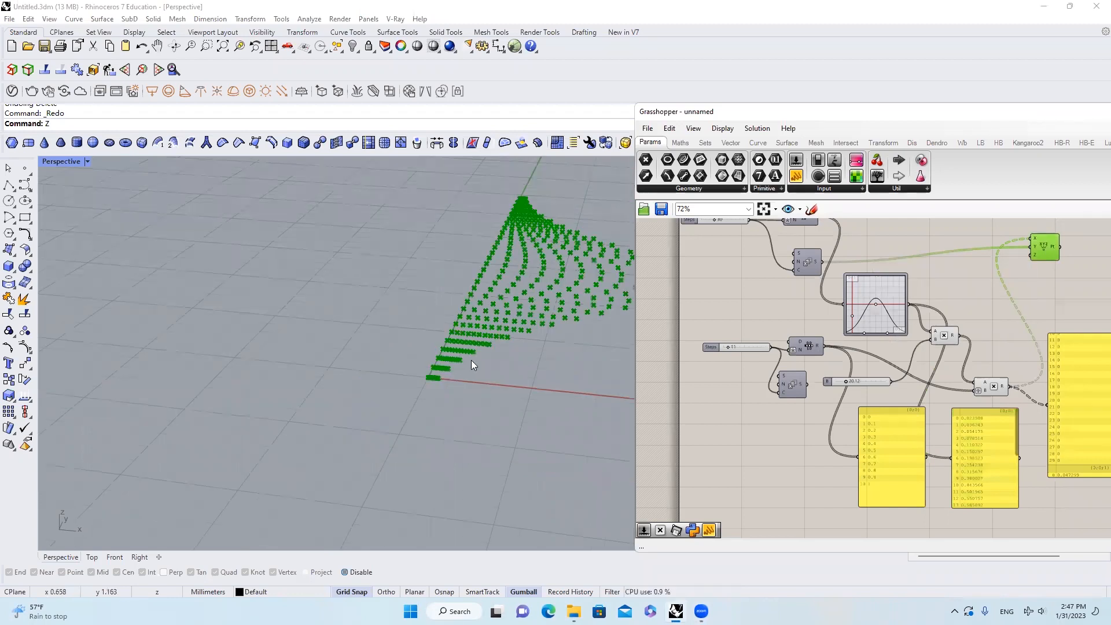
right_click_drag(612, 275, 493, 304, "shift")
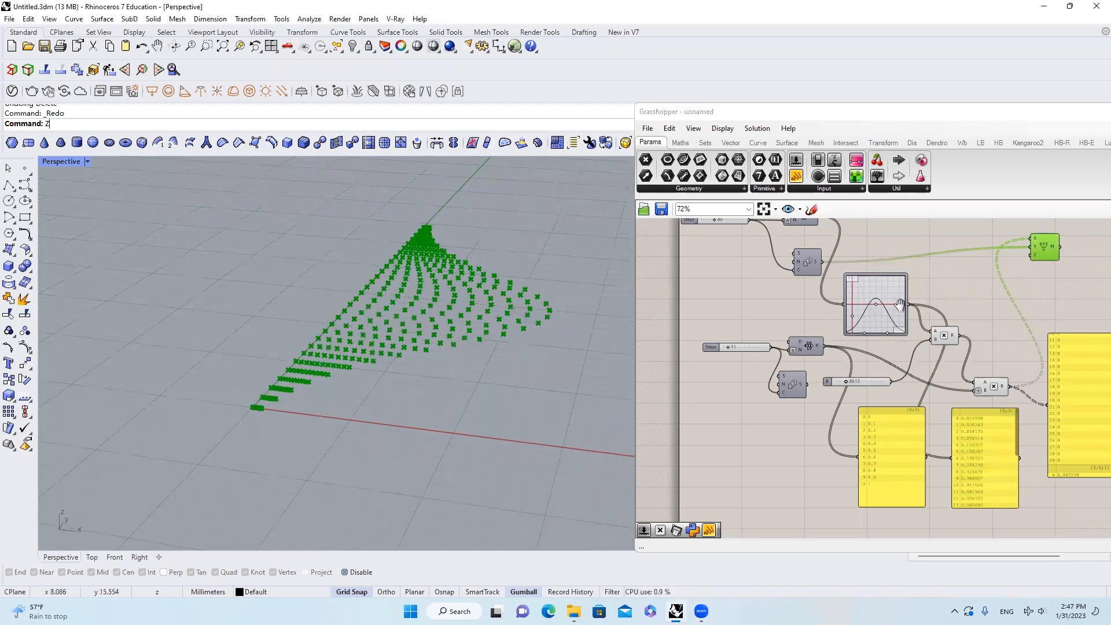
right_click_drag(1072, 266, 1007, 268)
left_click(1007, 267)
left_click_drag(976, 249, 1048, 273)
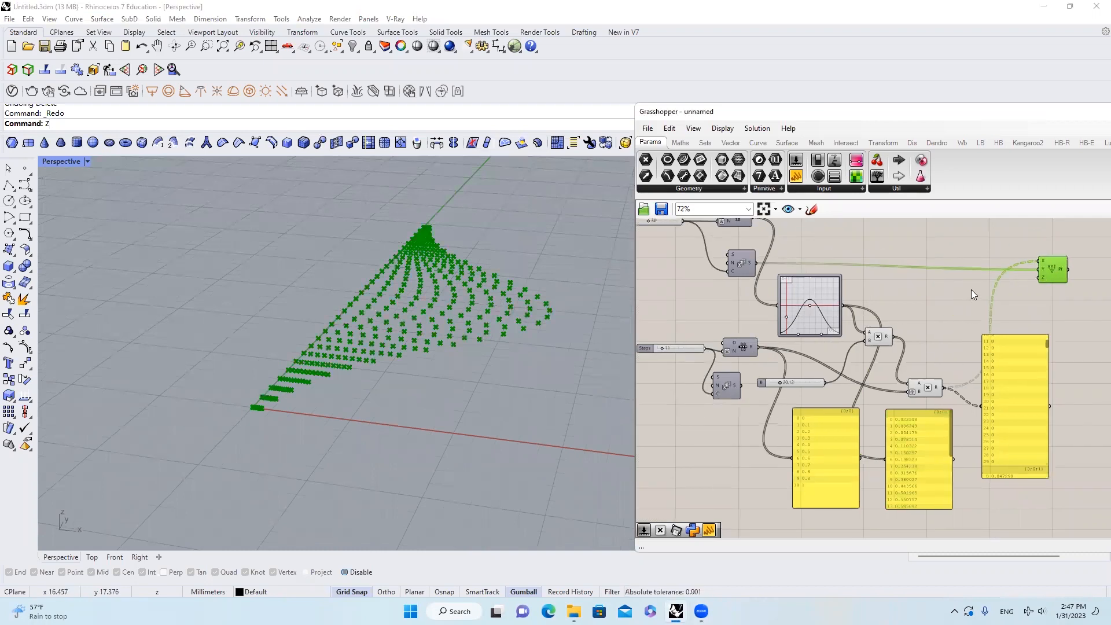
right_click_drag(970, 289, 985, 284)
left_click(916, 304)
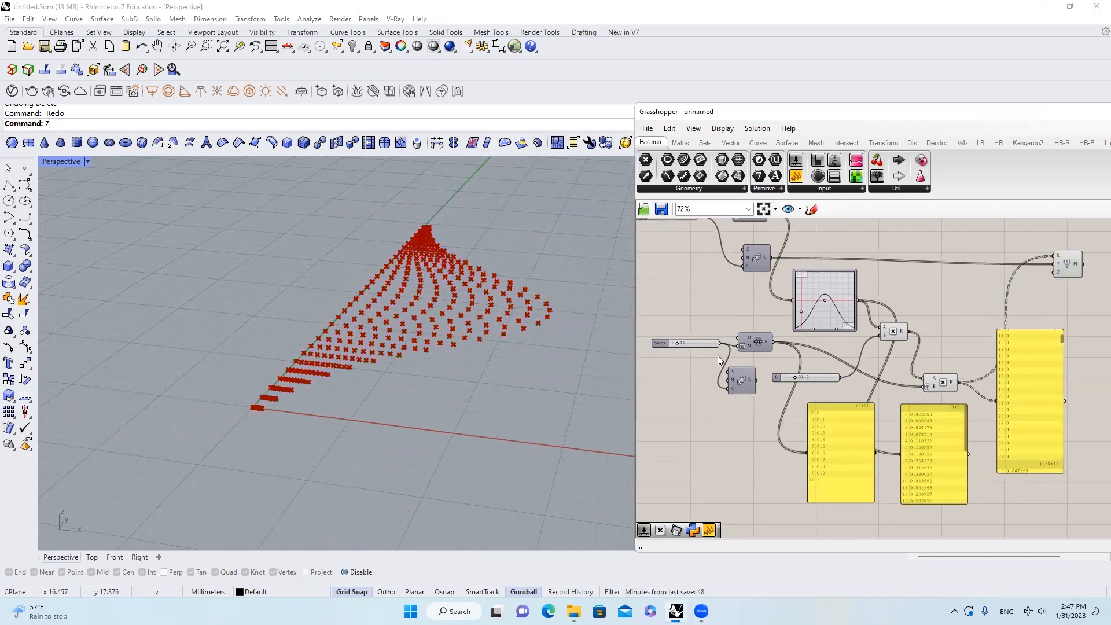
Connect the second Series component's output to the Construct Point's Z input.
scroll(747, 375, "up", 4)
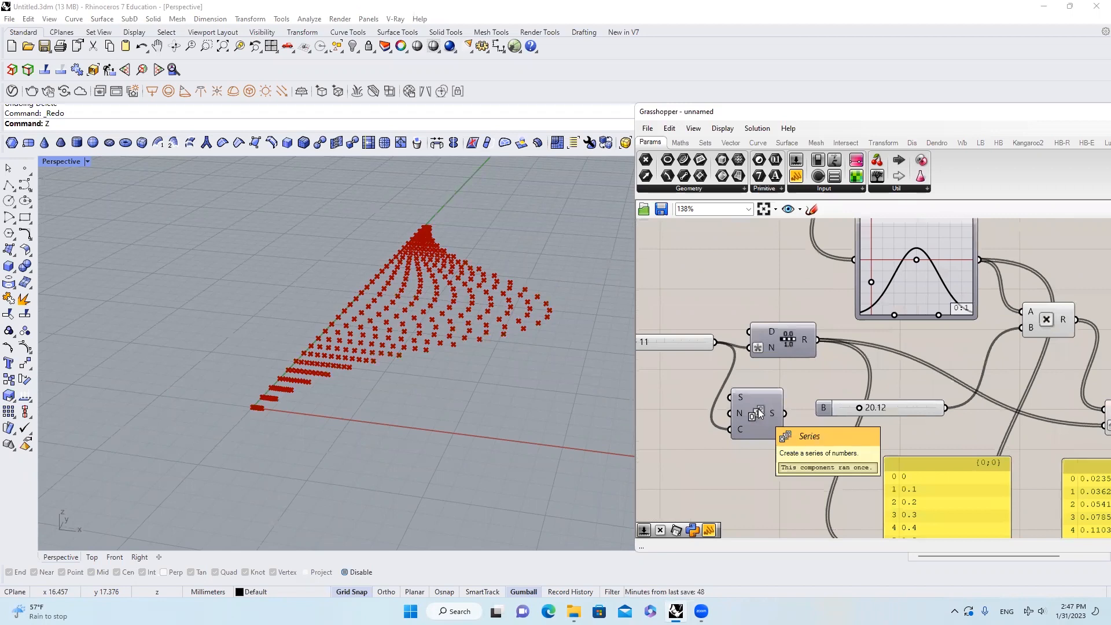
scroll(759, 412, "down", 4)
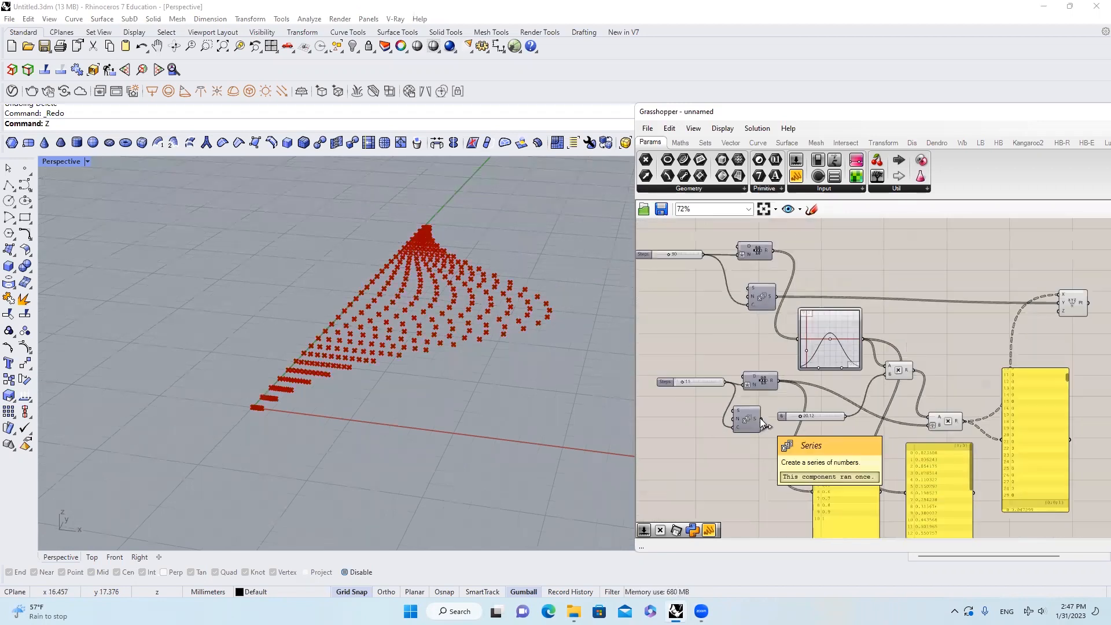
left_click_drag(761, 419, 1063, 314)
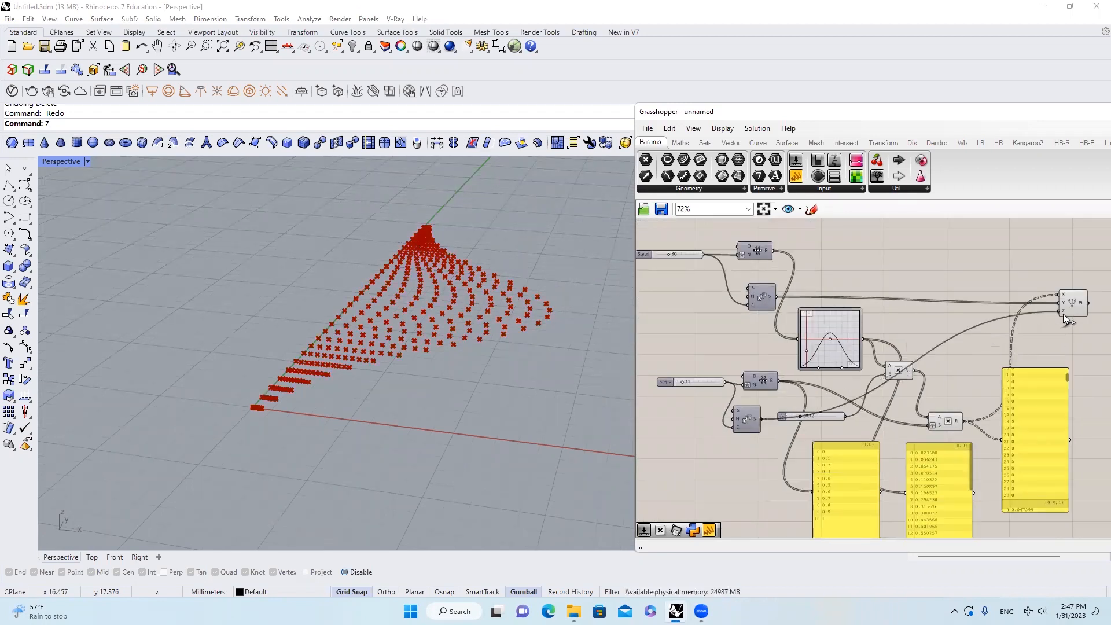
scroll(349, 371, "down", 5)
right_click_drag(349, 372, 388, 311)
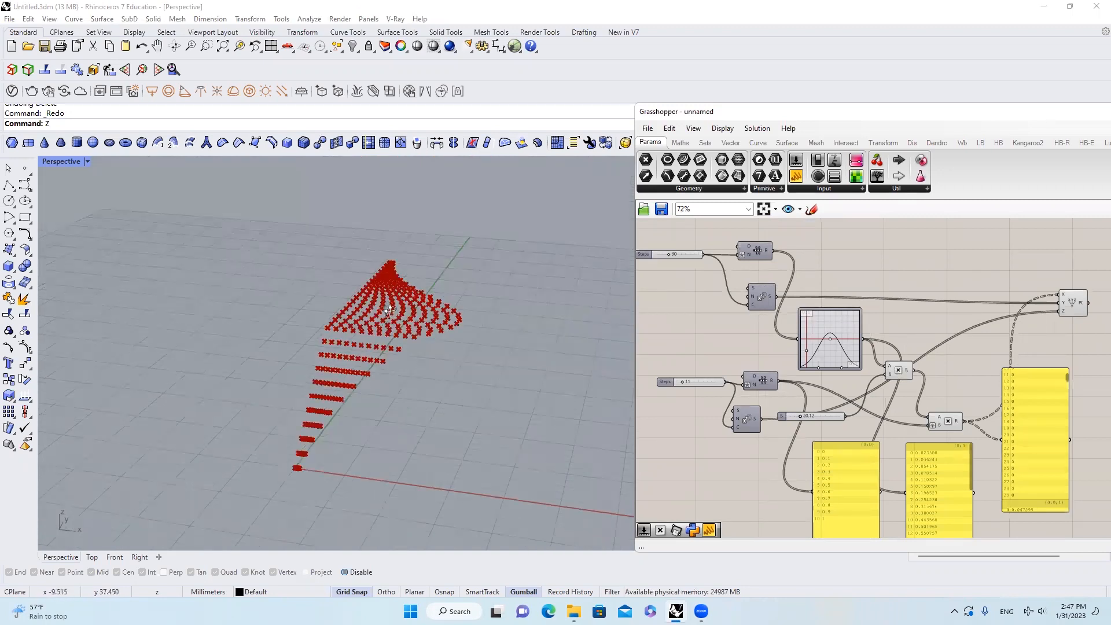
Compare the data structures arriving at the Construct Point's X, Y and Z inputs.
scroll(969, 291, "up", 5)
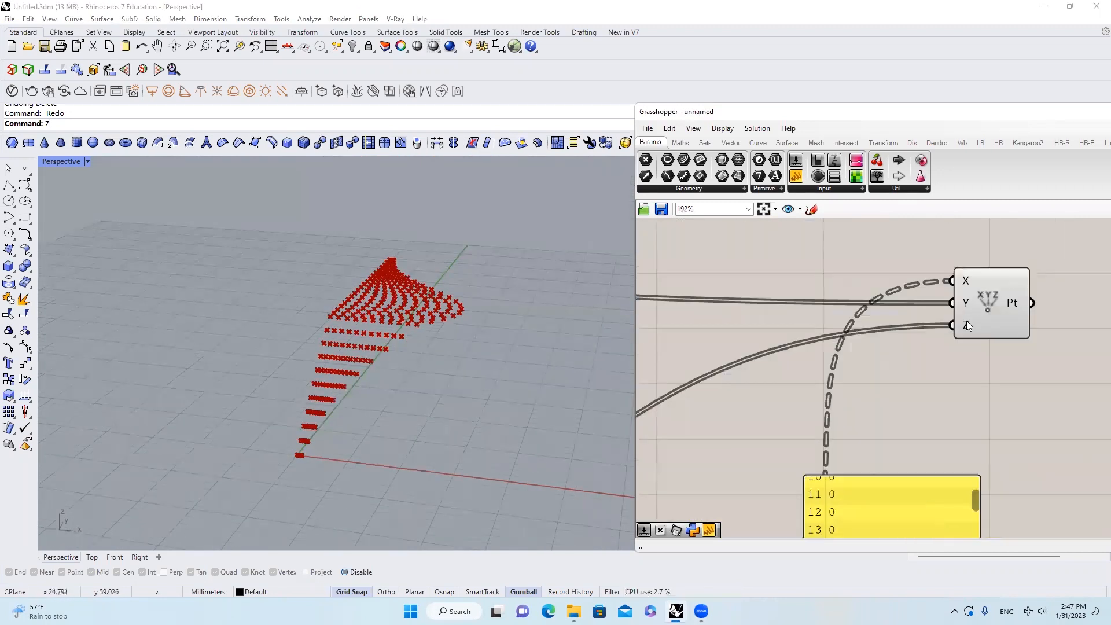
mouse_move(967, 326)
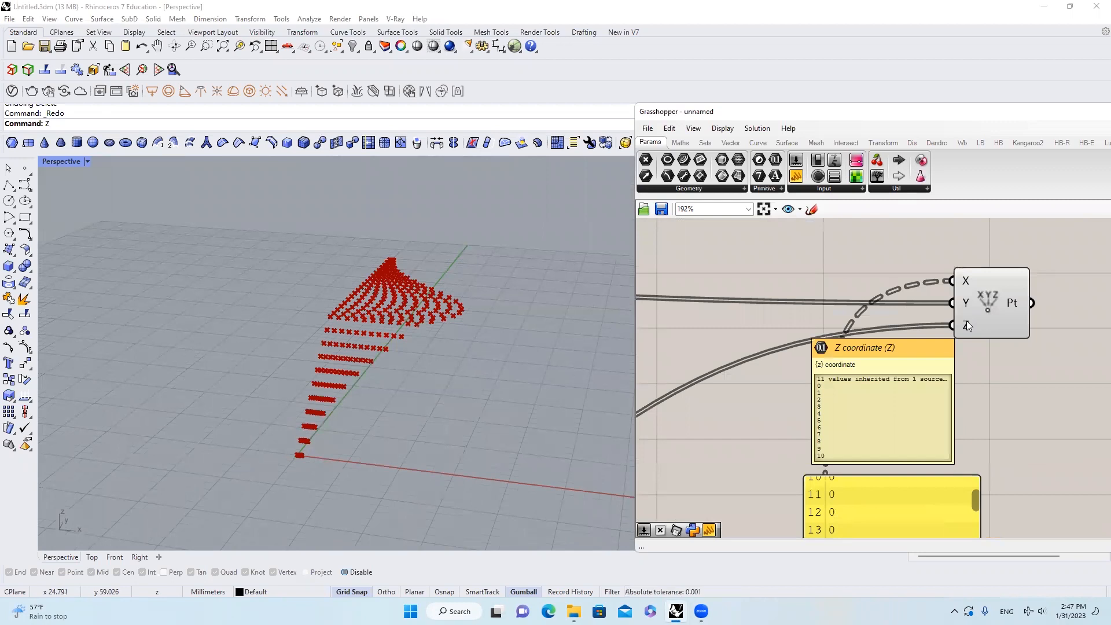
mouse_move(969, 281)
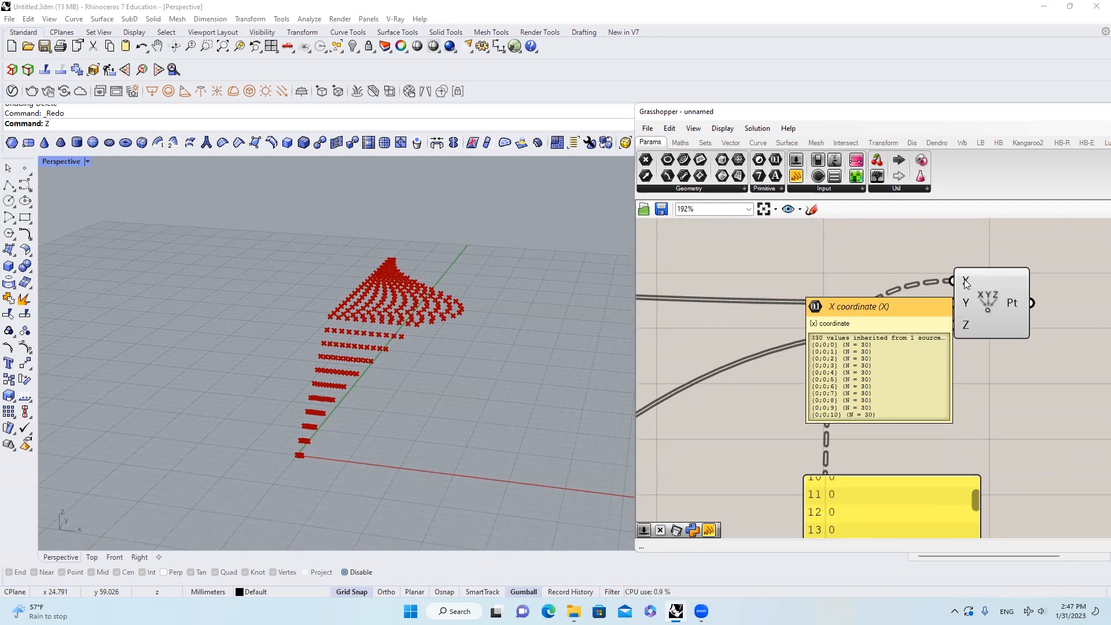
mouse_move(965, 303)
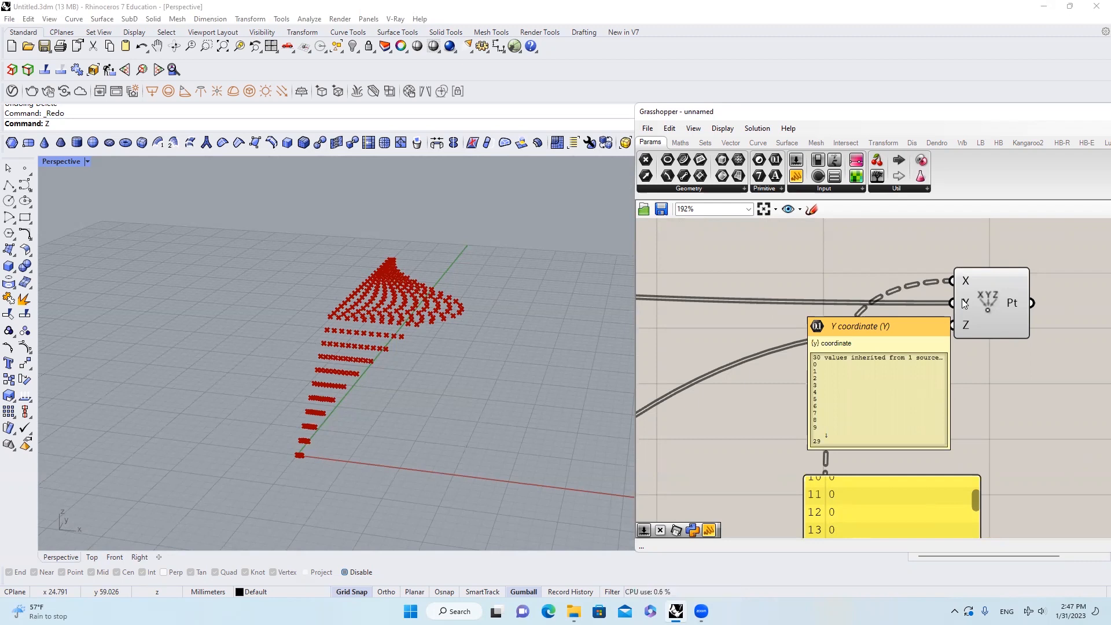
mouse_move(966, 324)
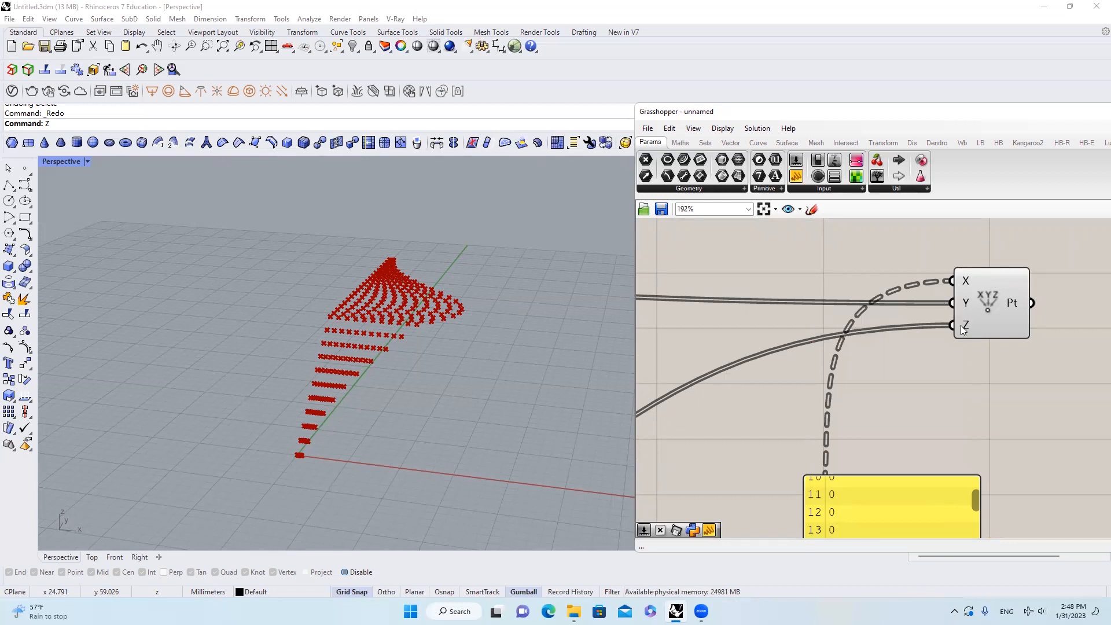
Graft the Construct Point's Z input.
right_click(961, 328)
left_click(990, 414)
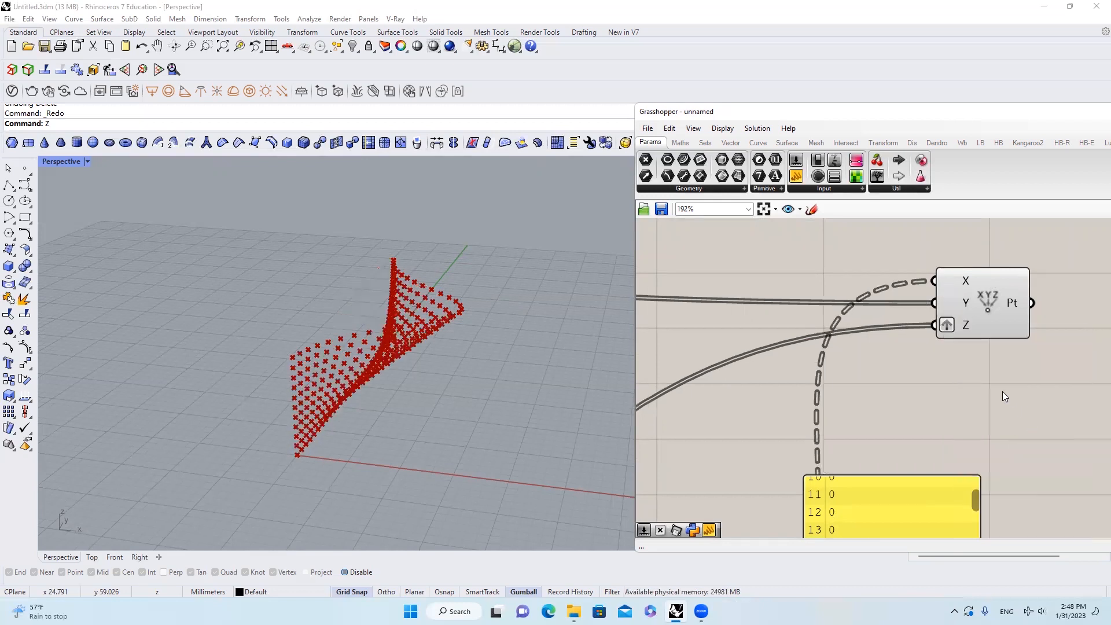
left_click(995, 306)
right_click_drag(583, 311, 555, 324)
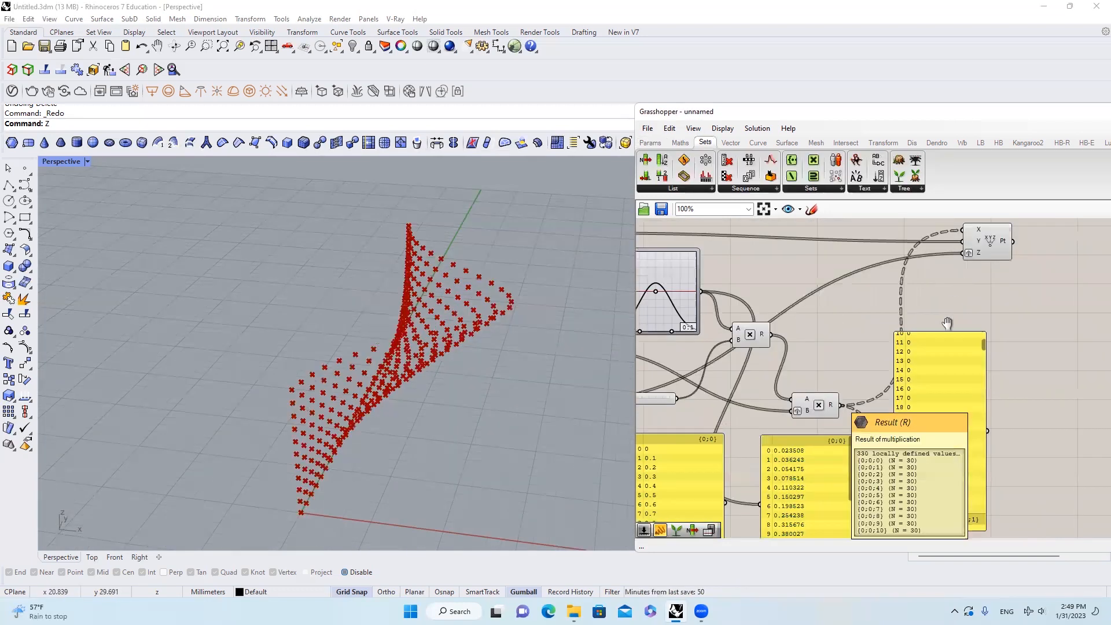
Shift the second Multiplication component slightly up the canvas, and inspect the grafted point grid from several angles.
right_click_drag(946, 323, 932, 378)
mouse_move(964, 316)
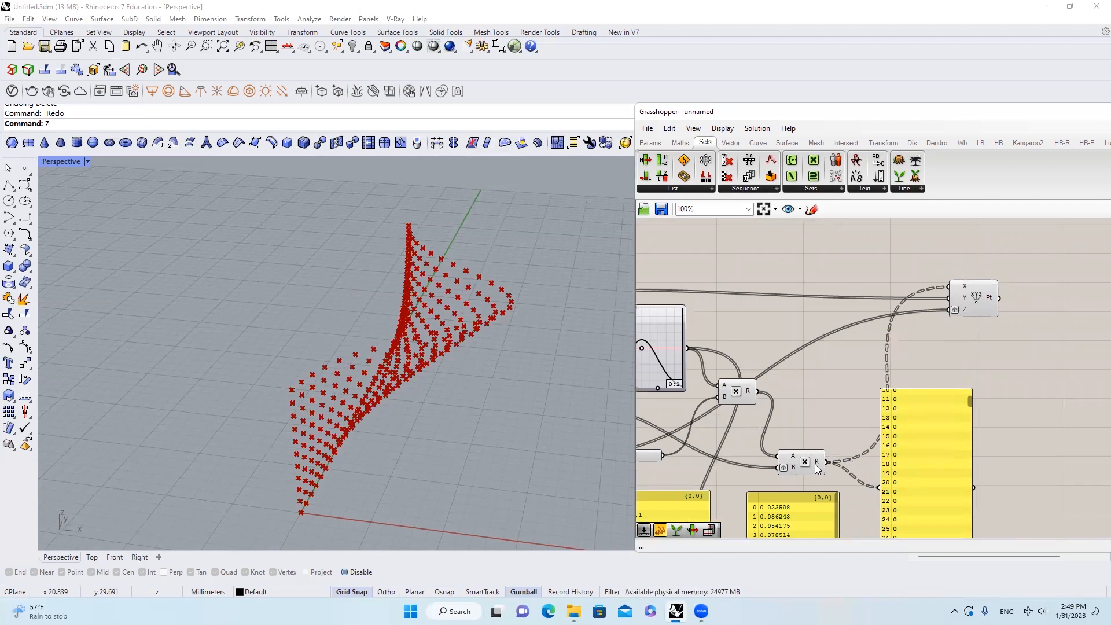
left_click_drag(816, 469, 816, 458)
right_click_drag(567, 376, 535, 354)
right_click_drag(467, 304, 443, 277)
scroll(443, 276, "up", 4)
scroll(463, 277, "down", 6)
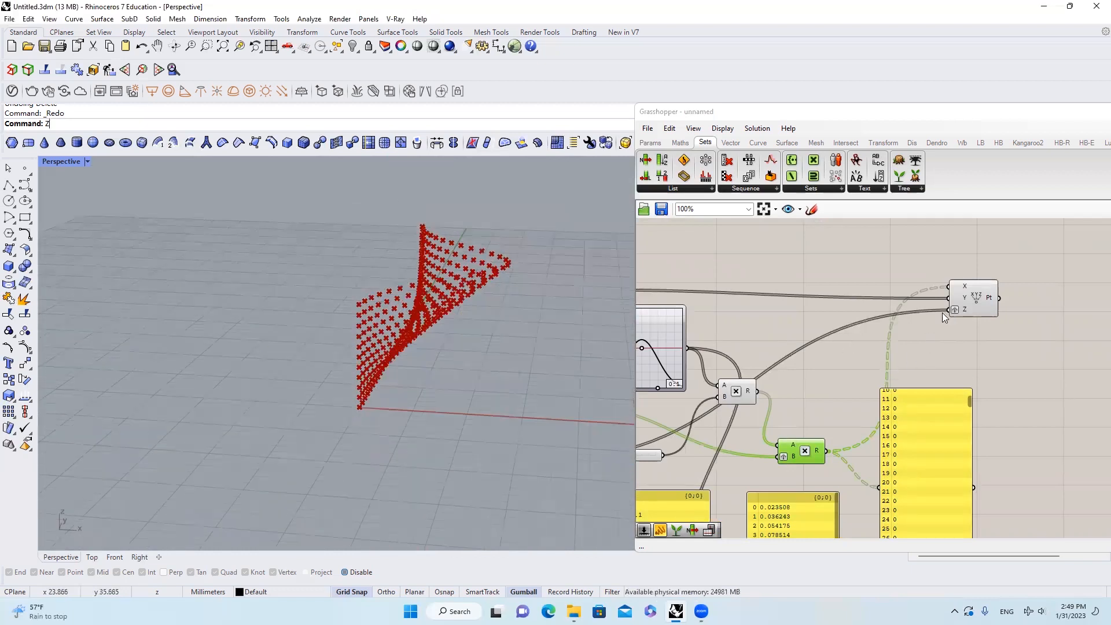
Reverse the list coming out of the second Series component.
right_click_drag(823, 373, 955, 336)
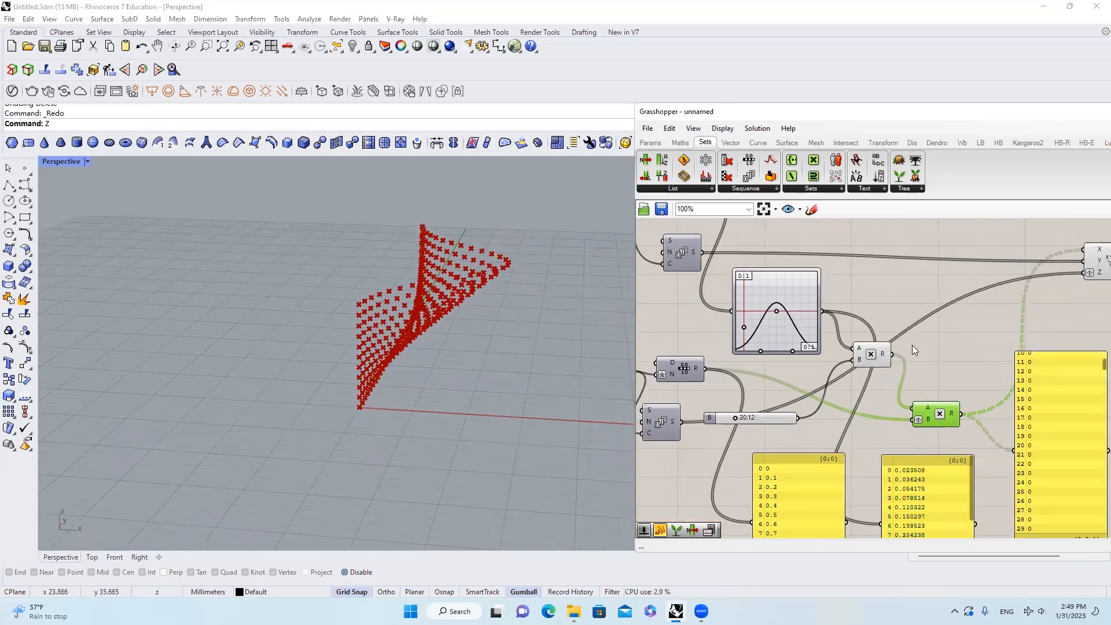
right_click(675, 418)
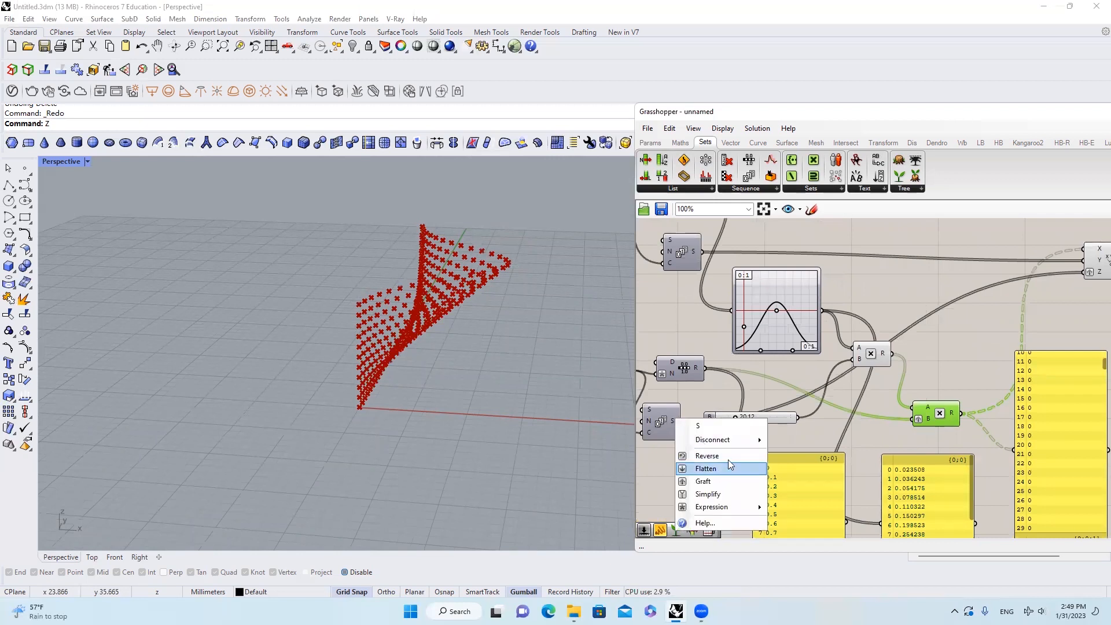
left_click(729, 461)
mouse_move(490, 373)
right_mouse_down()
mouse_move(460, 370)
mouse_move(458, 386)
mouse_move(491, 368)
right_mouse_up()
scroll(422, 332, "up", 5)
scroll(831, 359, "down", 3)
scroll(1005, 335, "up", 2)
scroll(978, 299, "down", 2)
scroll(806, 341, "up", 3)
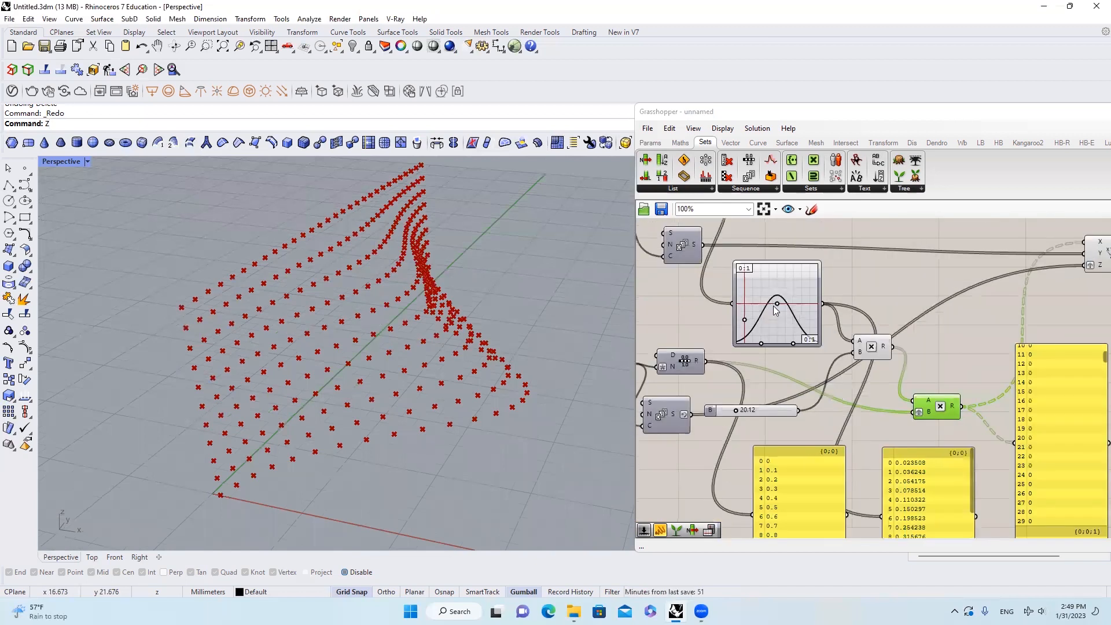
Fine-tune the Gaussian curve, and place the B slider under the 30-step slider with a value of 23.45.
mouse_move(743, 321)
left_mouse_down()
mouse_move(744, 296)
mouse_move(745, 318)
left_mouse_up()
right_click_drag(806, 385, 934, 422)
left_click_drag(872, 448, 759, 322)
scroll(445, 320, "down", 5)
scroll(414, 286, "up", 3)
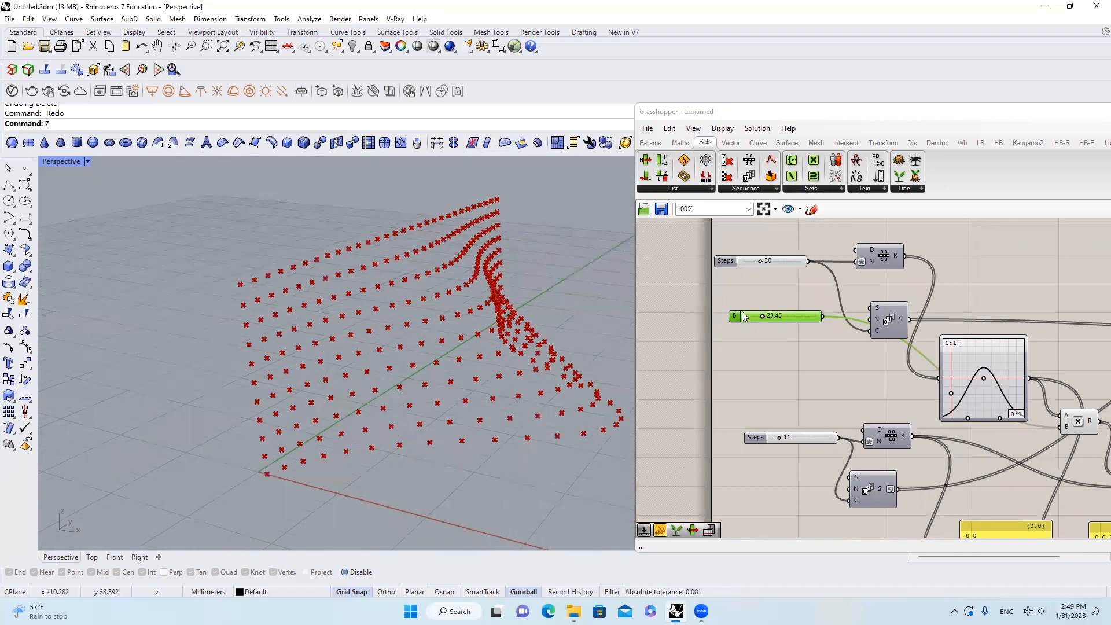
Examine the spacing and outline of the point rows in the Front view.
scroll(743, 316, "down", 4)
scroll(993, 423, "up", 2)
right_click_drag(558, 331, 596, 324)
left_click(115, 556)
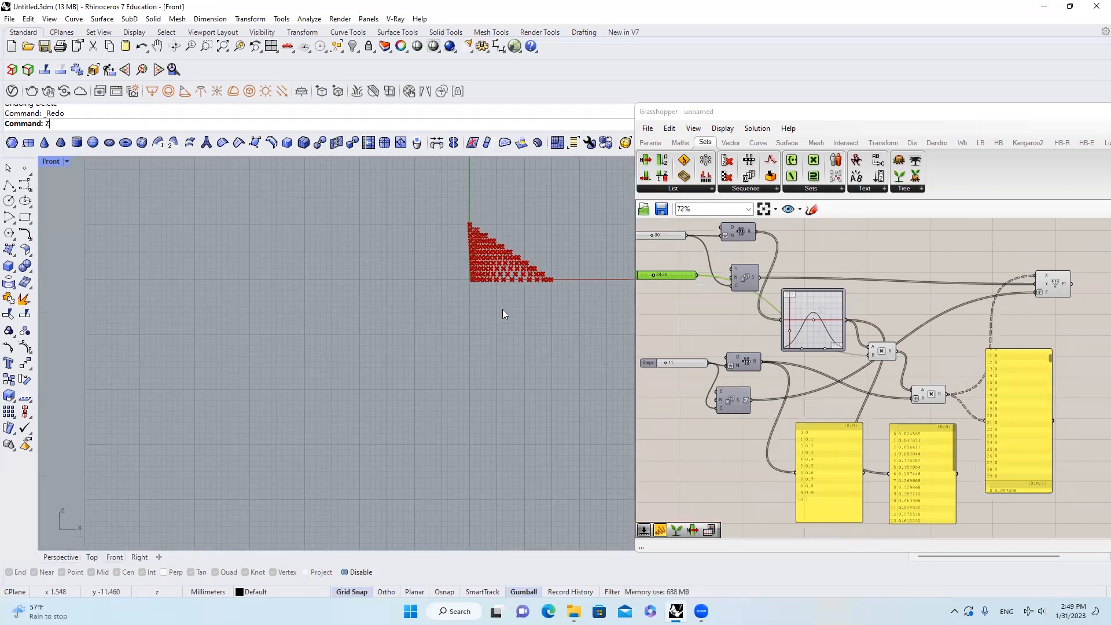
scroll(518, 252, "up", 4)
scroll(472, 321, "up", 2)
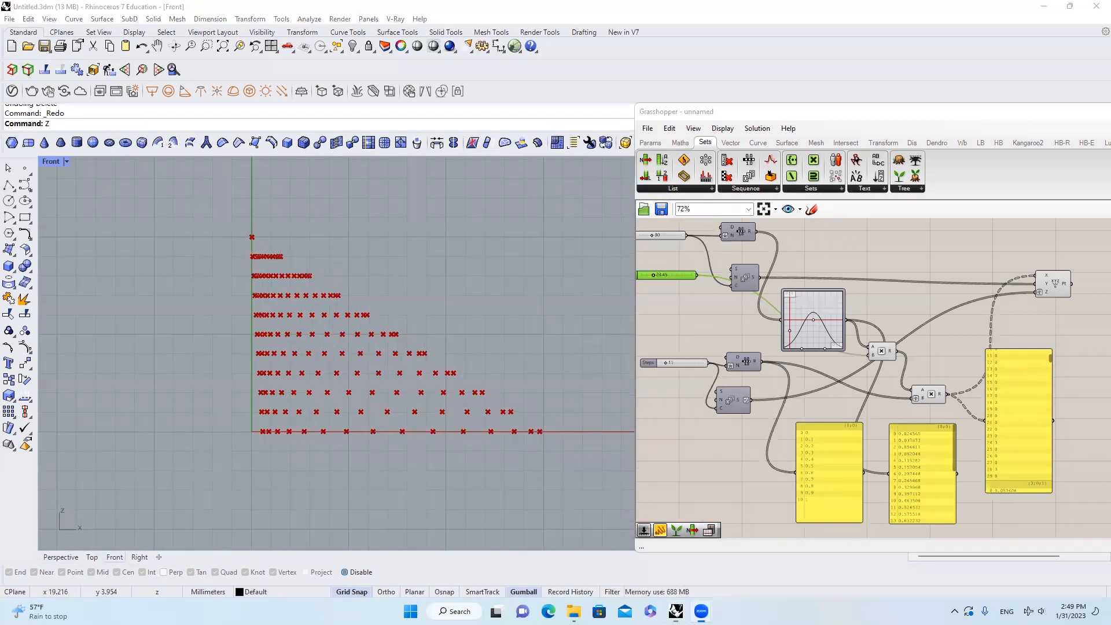
left_click_drag(539, 431, 284, 255)
Open the reference photos in the Serpentine_pavilion folder and study the pavilion's curved side profile.
left_click(573, 612)
double_click(294, 261)
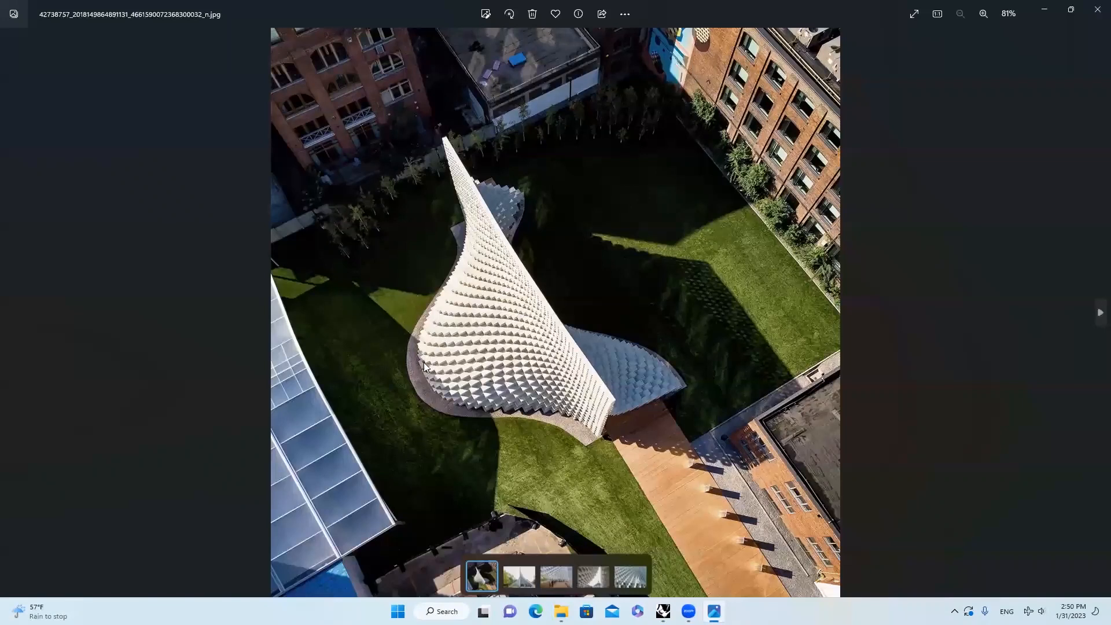
left_click(1100, 312)
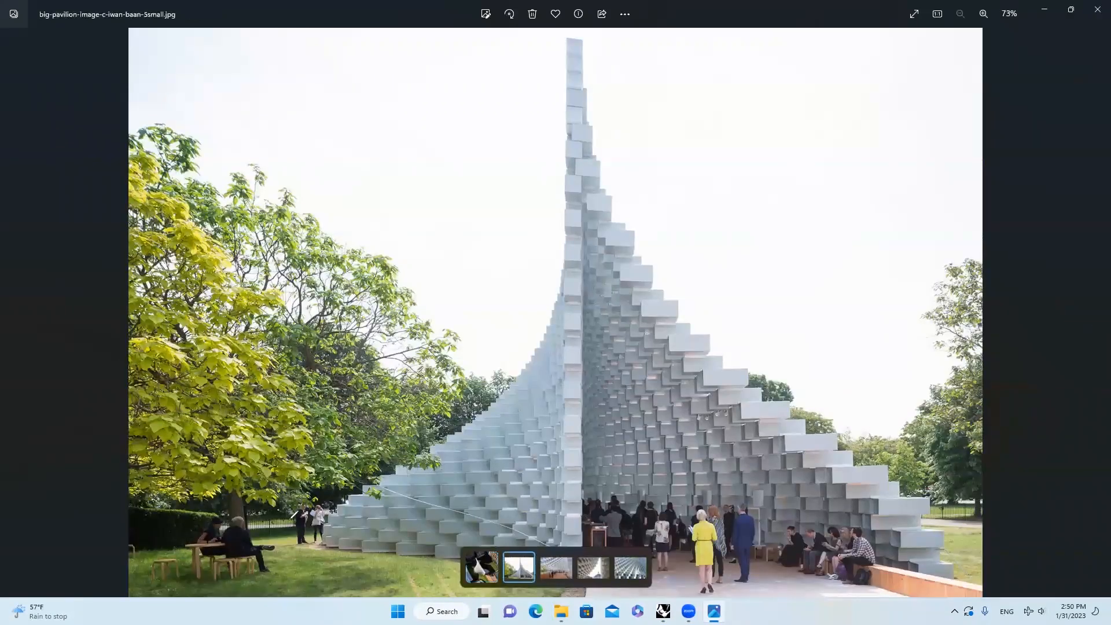
mouse_move(452, 428)
left_mouse_down()
mouse_move(532, 318)
mouse_move(547, 255)
left_mouse_up()
left_click(1094, 10)
left_click(476, 305)
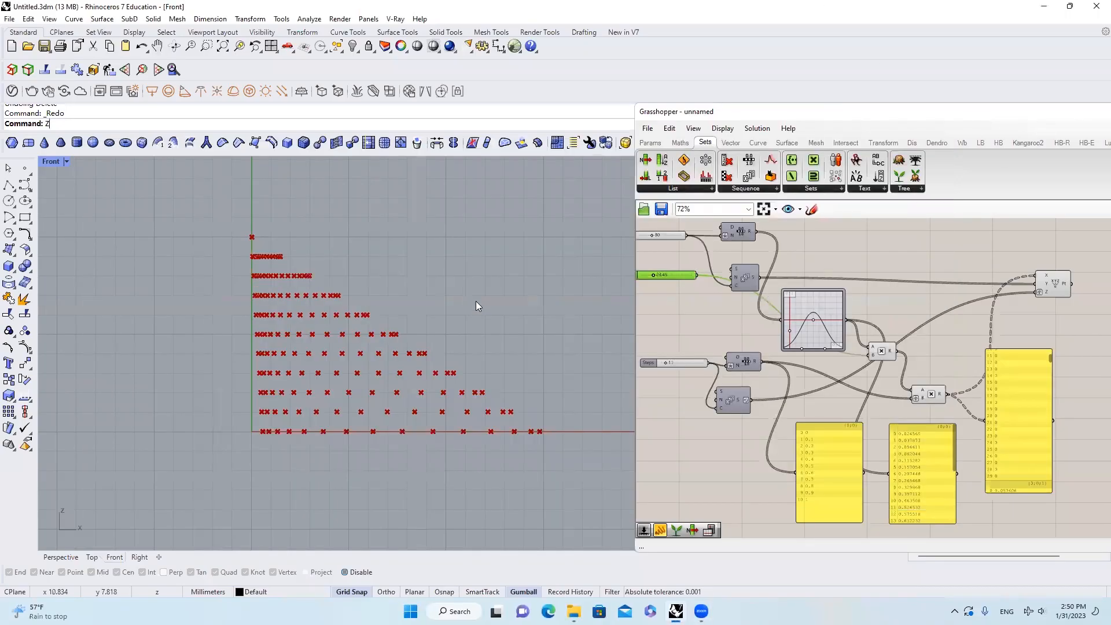
In the Perspective view, check the point grid against the second Range's values feeding the second Multiplication.
left_click(61, 557)
right_click_drag(472, 312, 330, 373)
right_click_drag(827, 375, 873, 300)
scroll(811, 296, "up", 3)
scroll(806, 342, "down", 3)
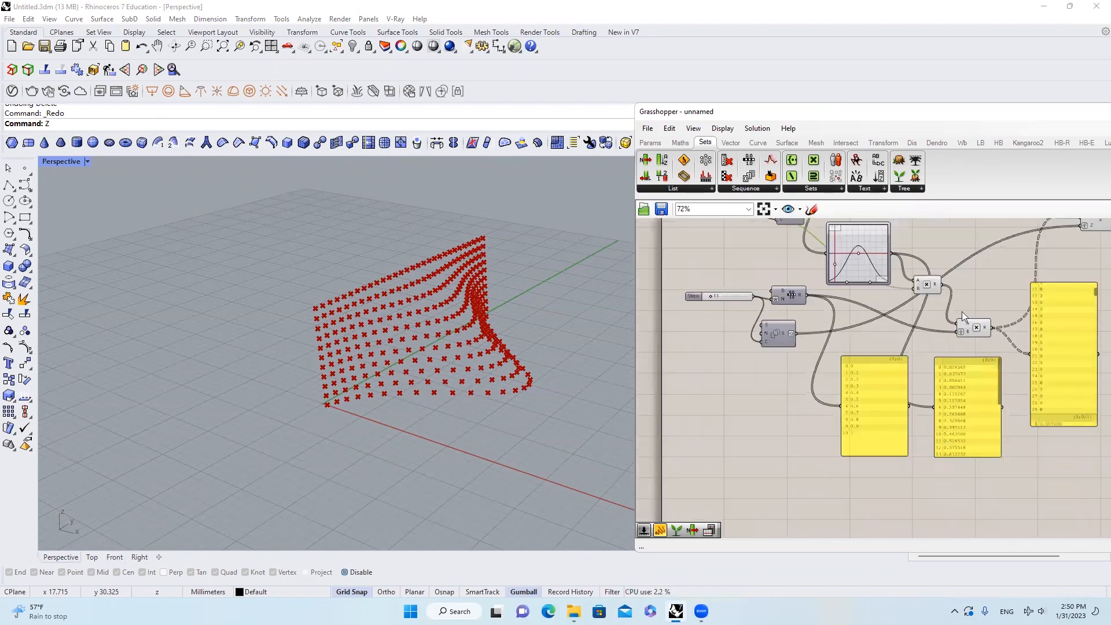
scroll(961, 316, "up", 2)
left_click(975, 327)
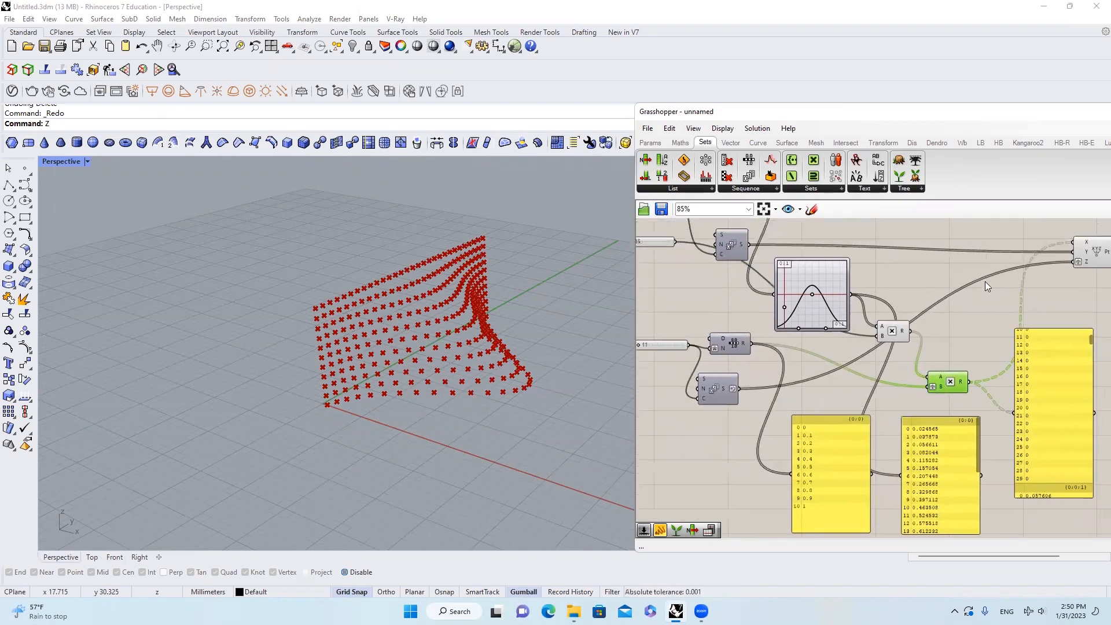
scroll(802, 434, "up", 2)
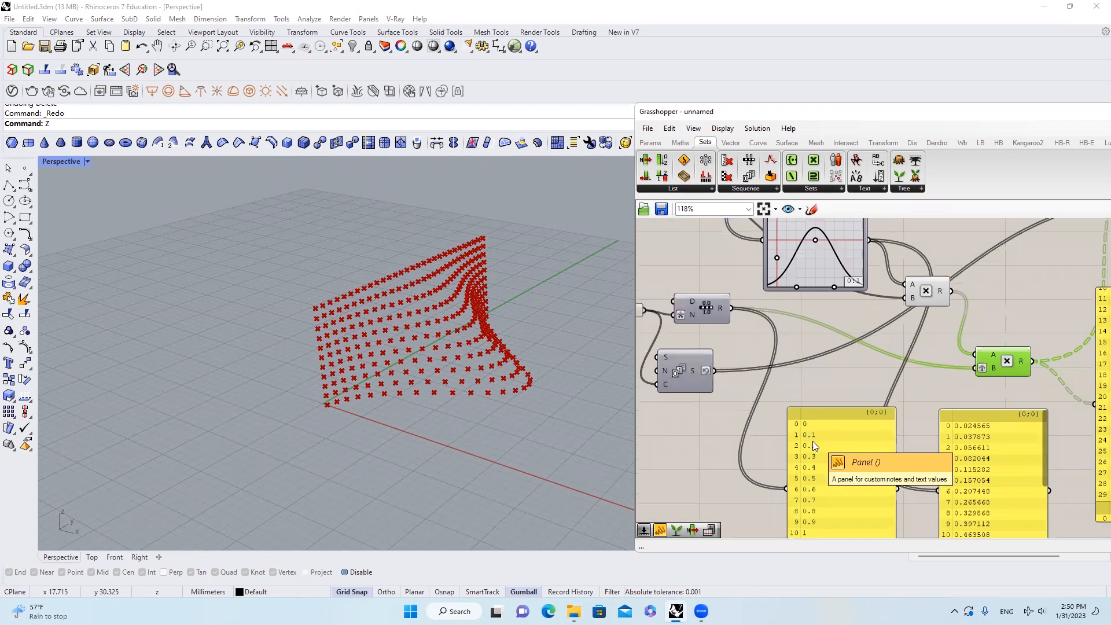
scroll(812, 451, "down", 2)
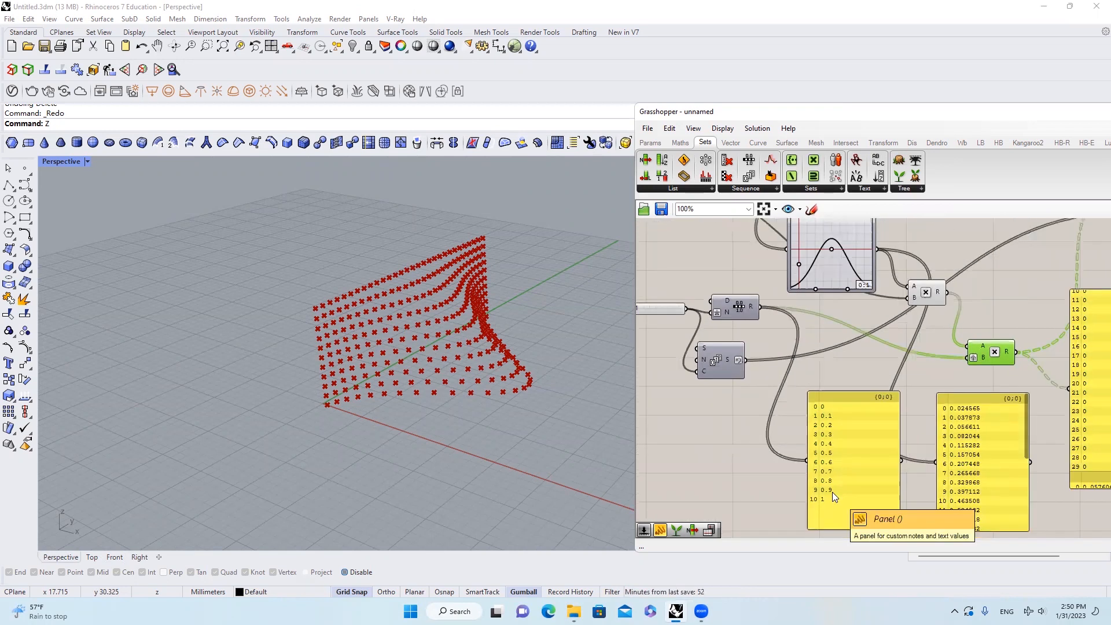
Move the second Range's panel aside and insert a Graph Mapper of type Bezier beside it.
left_click(811, 429)
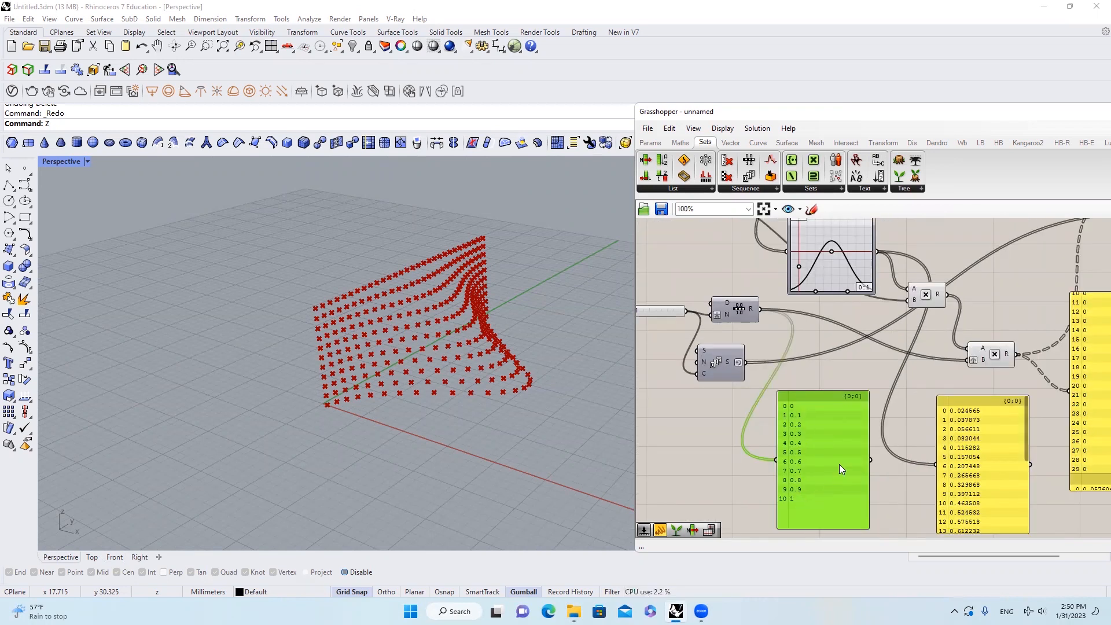
scroll(838, 464, "down", 1)
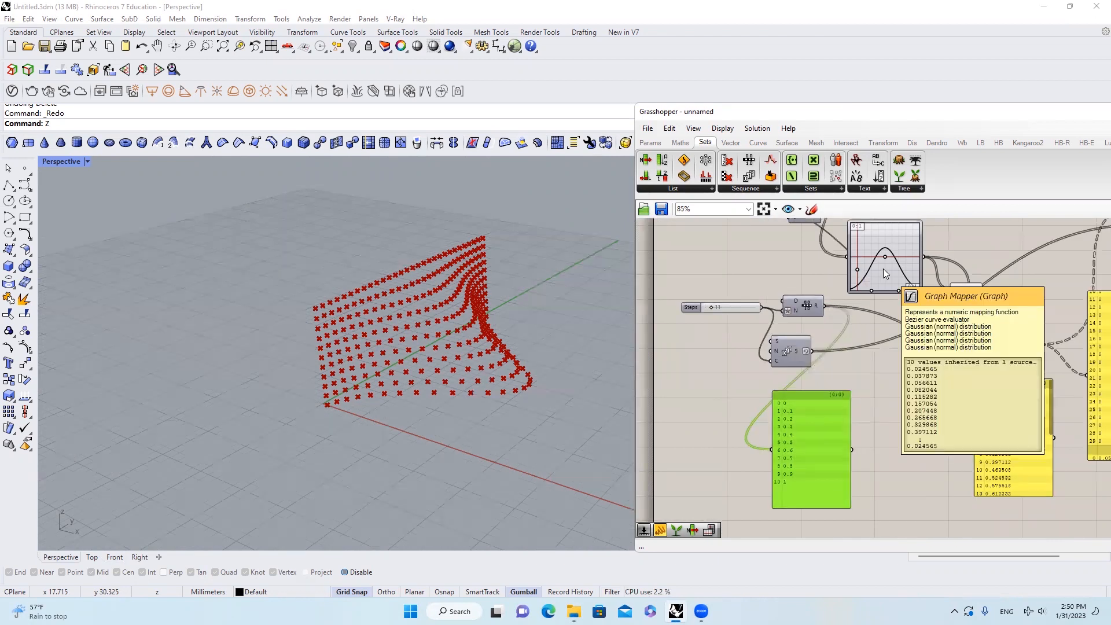
double_click(901, 413)
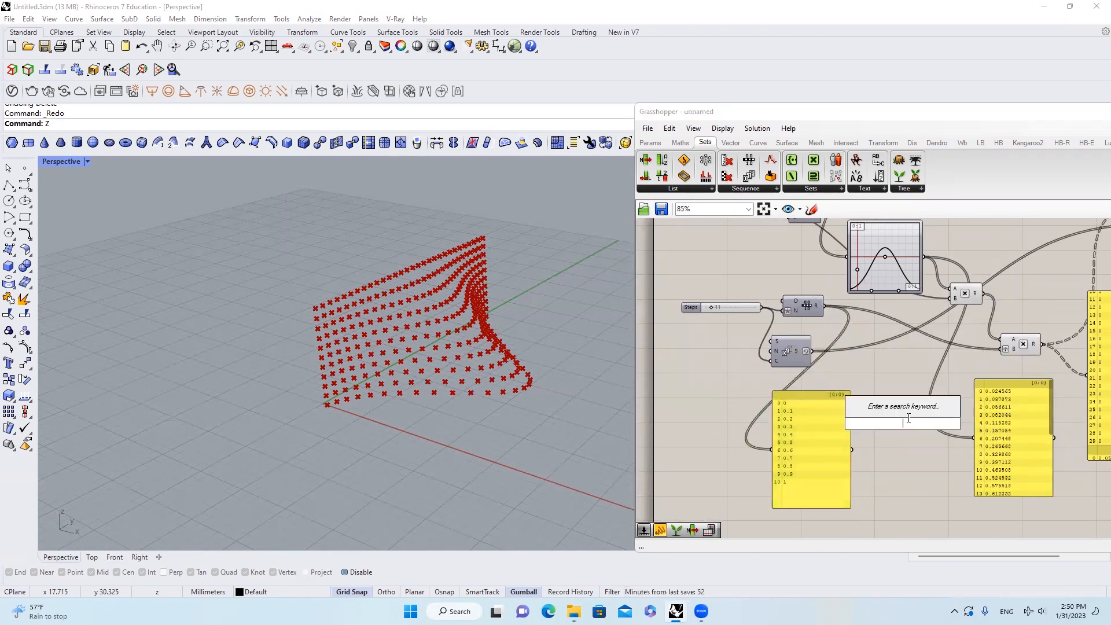
type("gra")
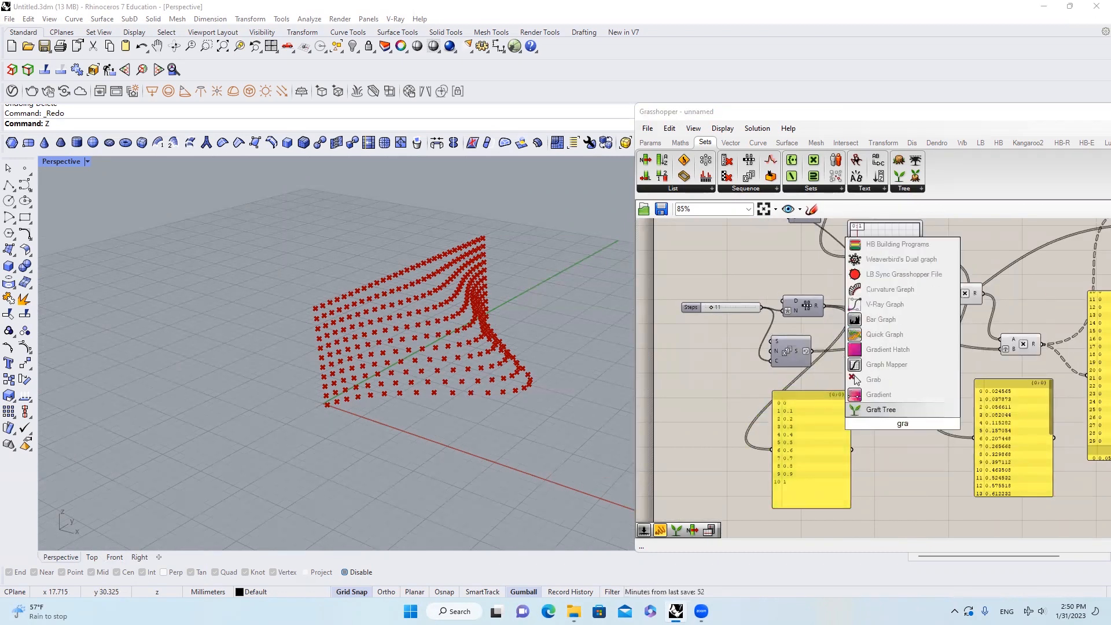
left_click(886, 364)
scroll(891, 415, "up", 2)
right_click(907, 420)
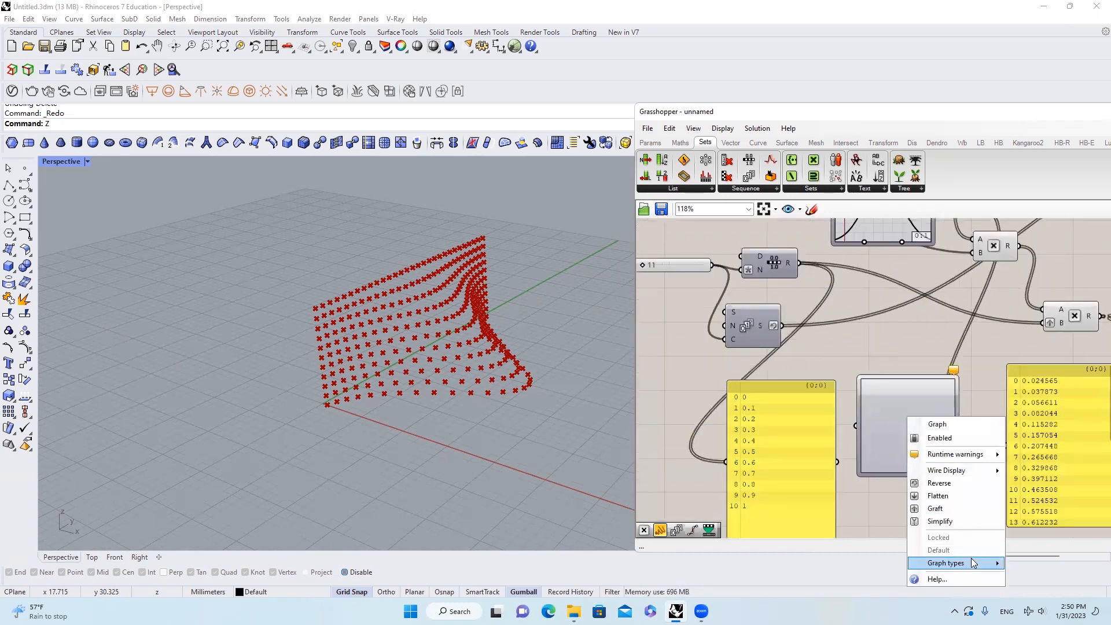
mouse_move(982, 562)
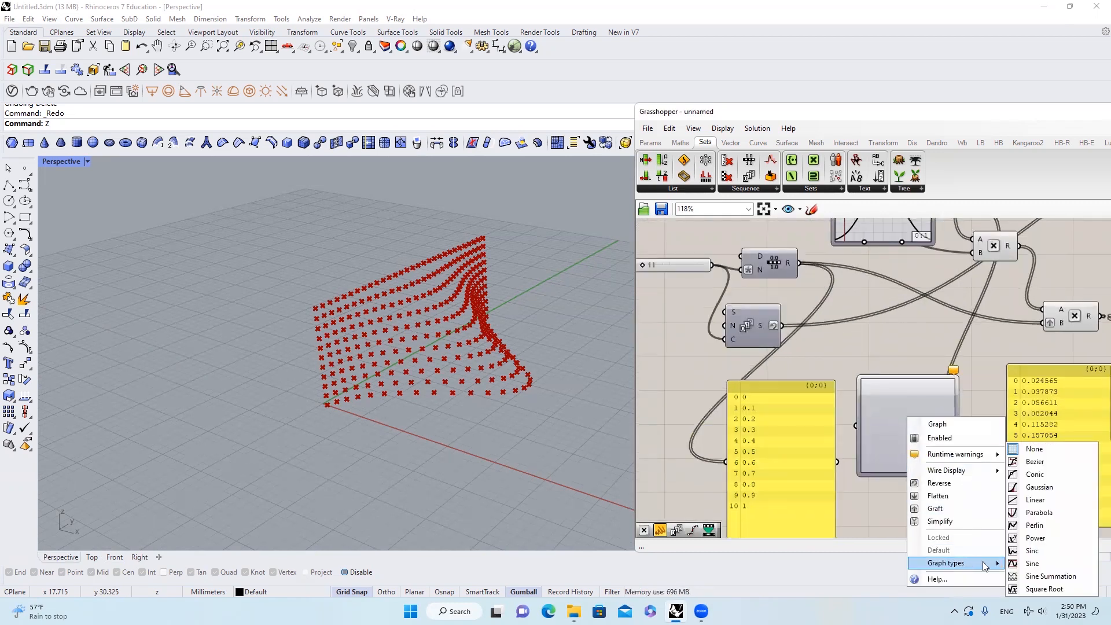
left_click(1065, 465)
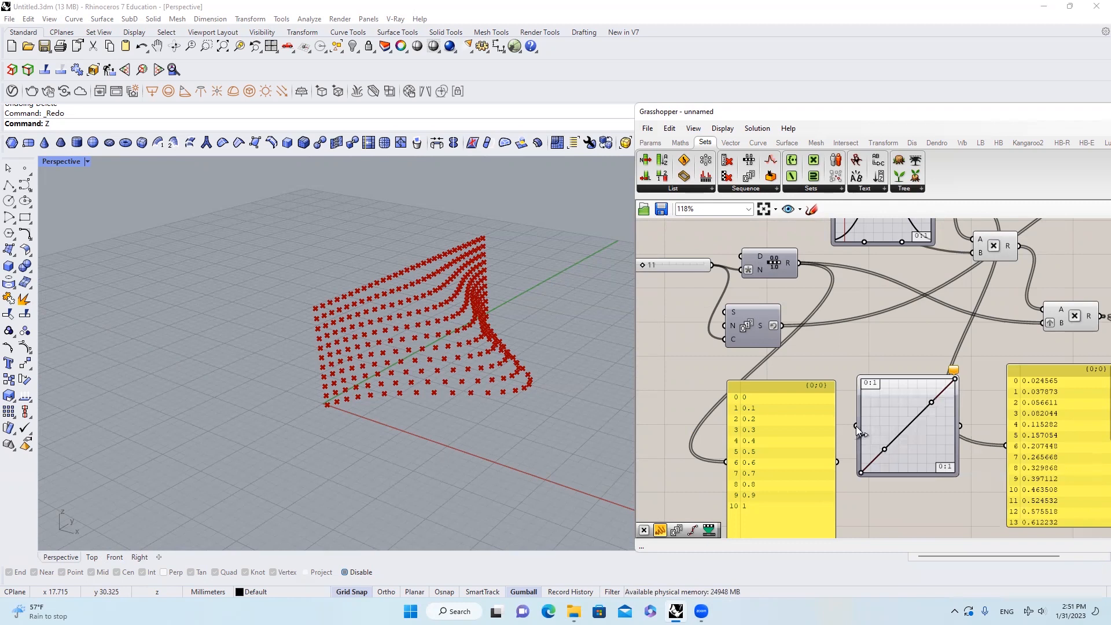
Wire the Range panel through the Bezier Graph Mapper into the neighbouring panel, and bend the curve into an S shape.
scroll(860, 395, "down", 2)
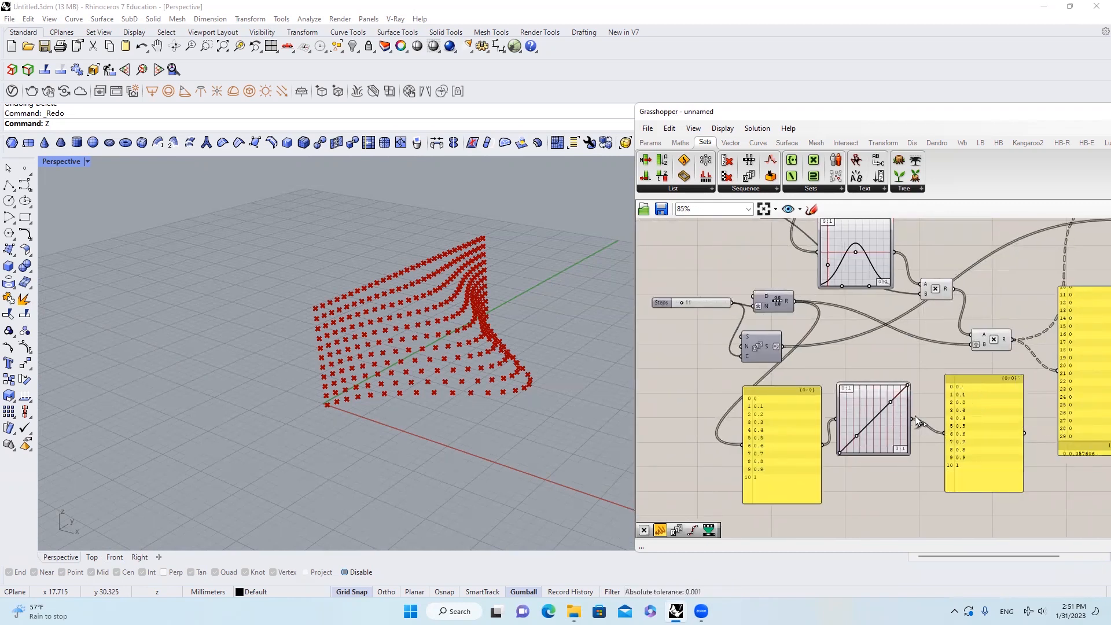
scroll(896, 413, "up", 1)
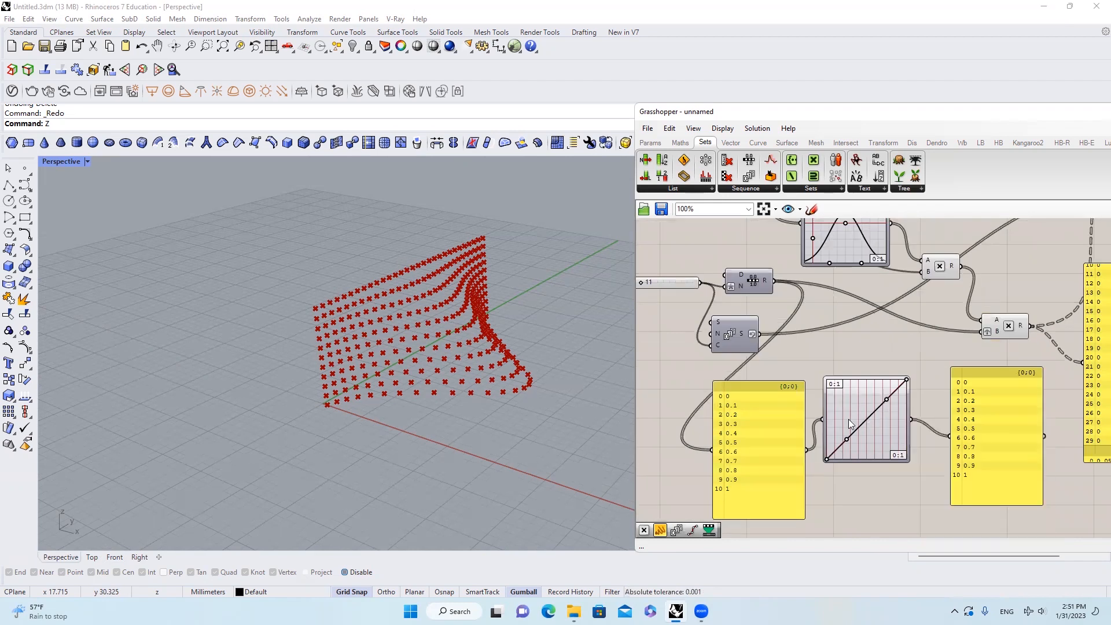
left_click_drag(845, 439, 880, 463)
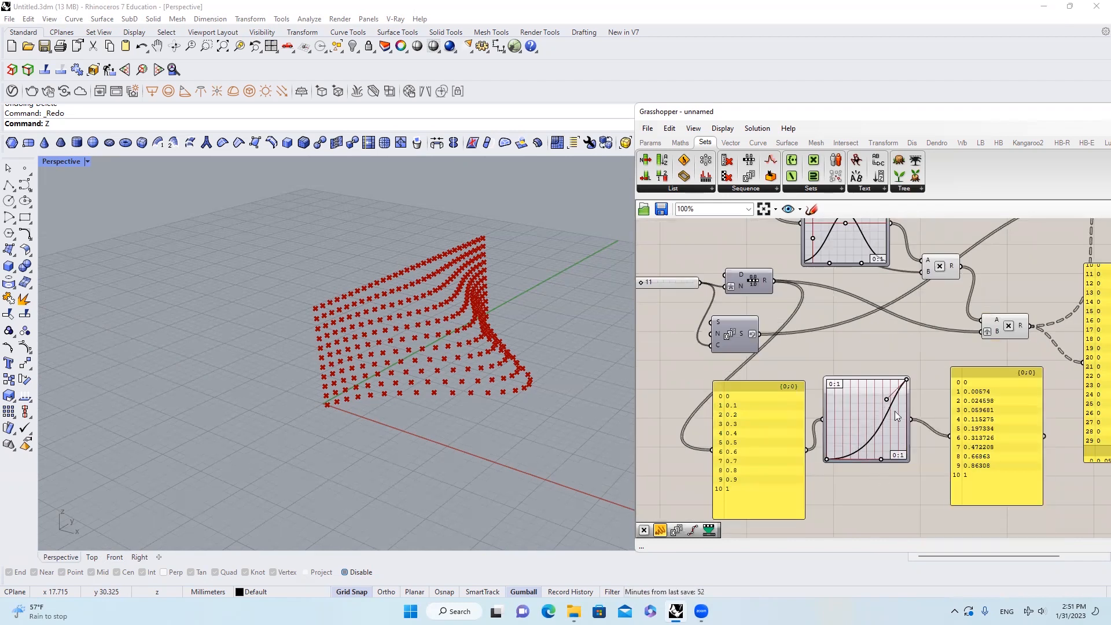
left_click_drag(887, 399, 864, 373)
Connect the Bezier Graph Mapper's output to the second Multiplication's B input in place of the direct Range values.
right_click_drag(903, 374, 897, 400)
scroll(891, 389, "down", 1)
mouse_move(875, 412)
left_mouse_down()
mouse_move(873, 385)
mouse_move(879, 411)
left_mouse_up()
right_click_drag(525, 363, 574, 302)
scroll(571, 309, "up", 3)
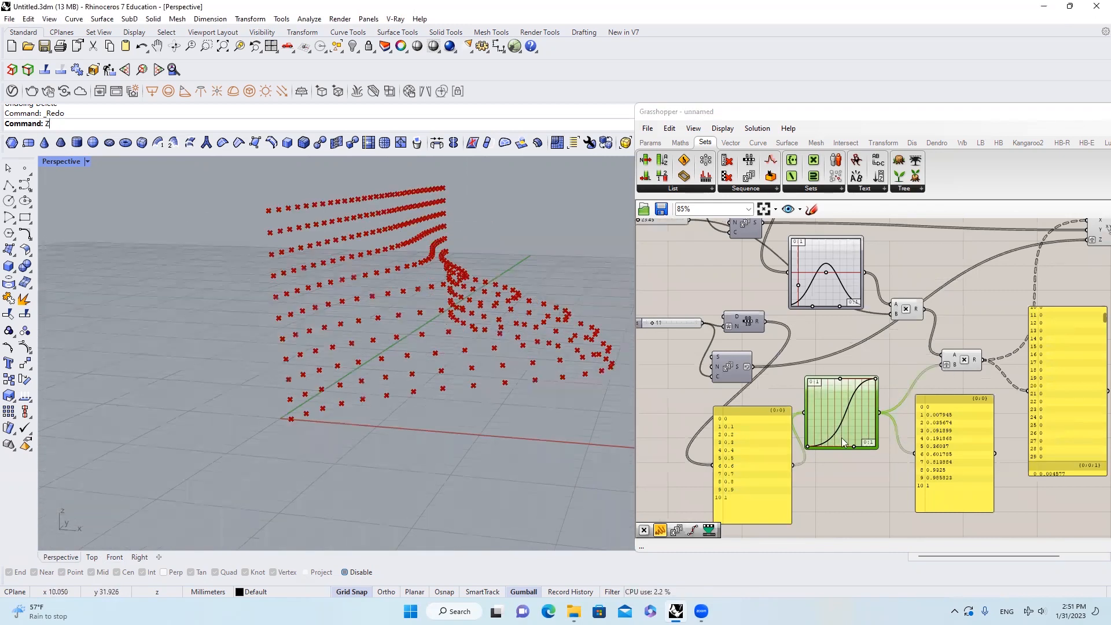
Compare the point grid with the pavilion photo big-pavilion-image-c-iwan-baan-5small.jpg.
left_click(573, 611)
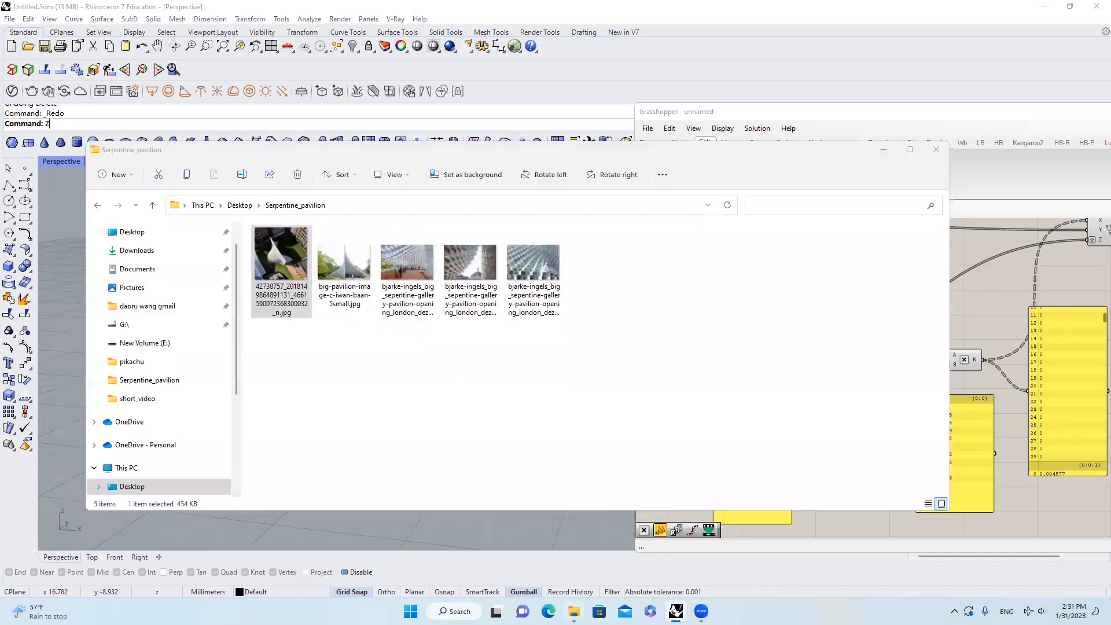
double_click(320, 278)
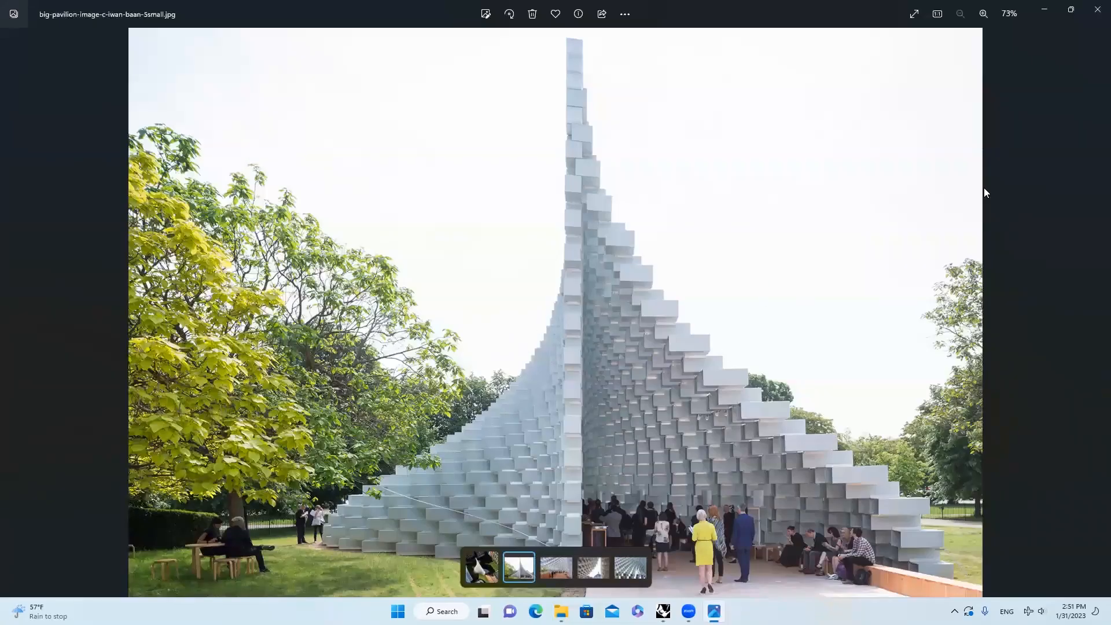
double_click(1028, 17)
left_click(707, 12)
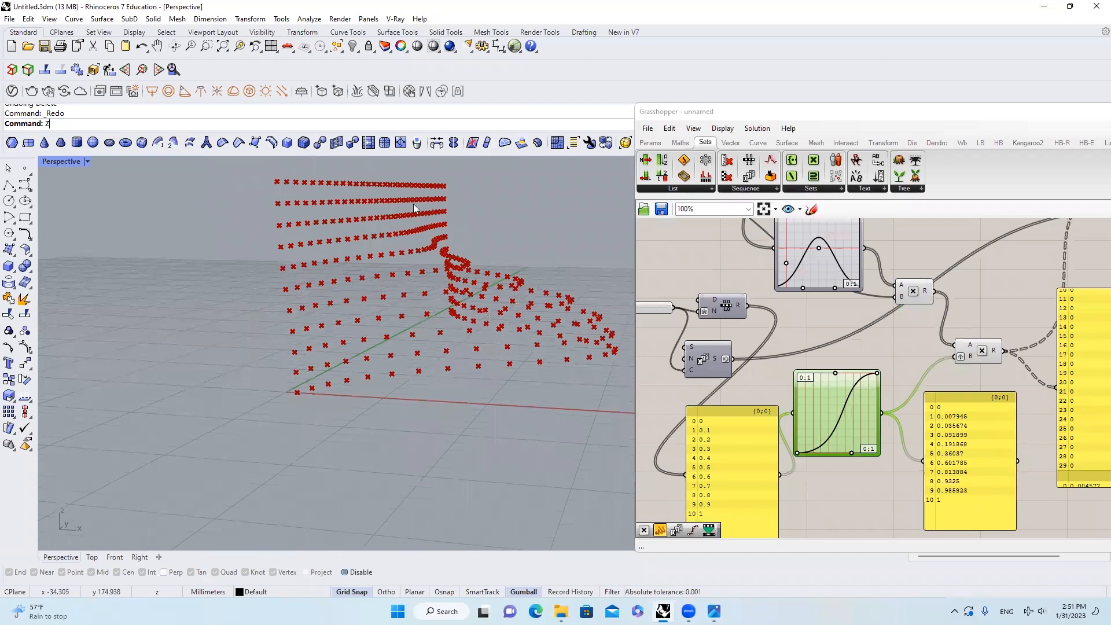
Shift the Bezier curve's lower handle toward the curve's start to soften the vertical profile.
scroll(861, 412, "up", 2)
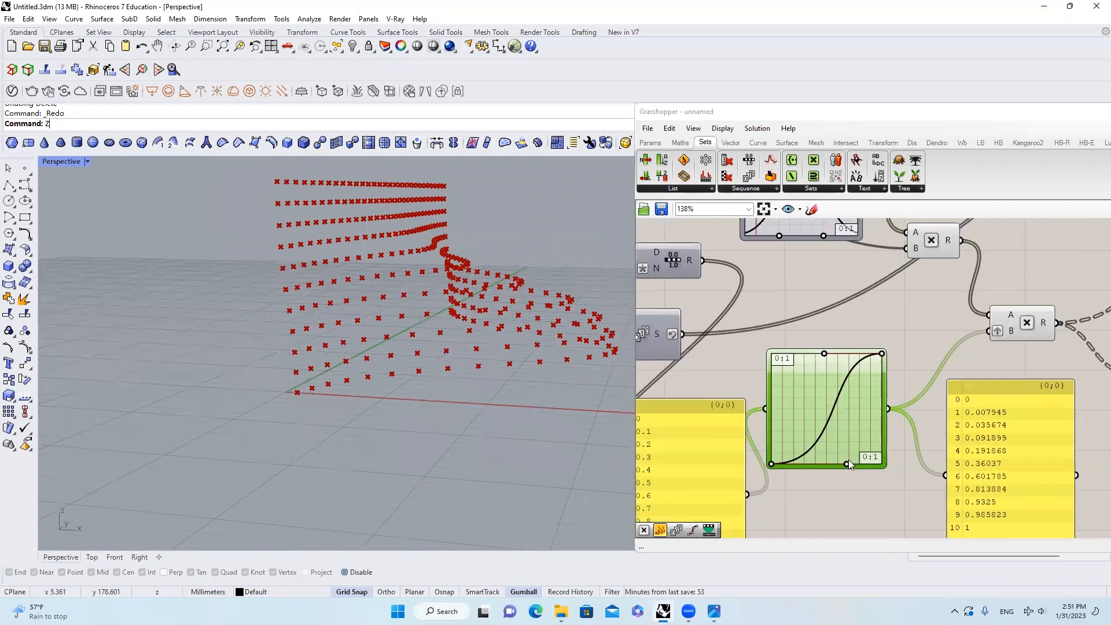
left_click_drag(840, 463, 805, 466)
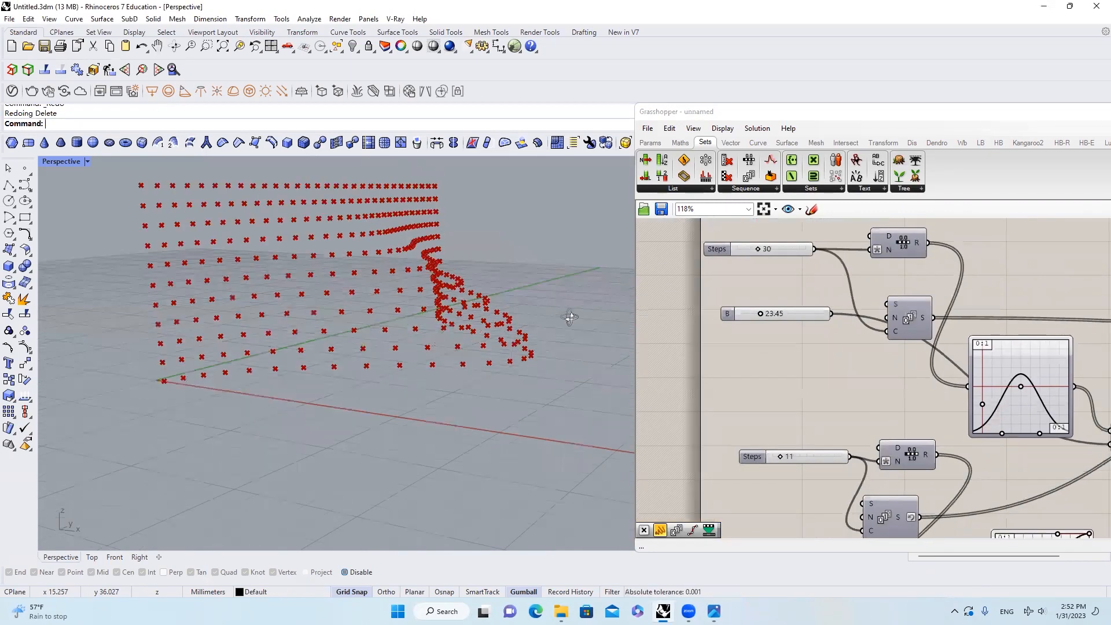
right_click_drag(569, 317, 669, 309)
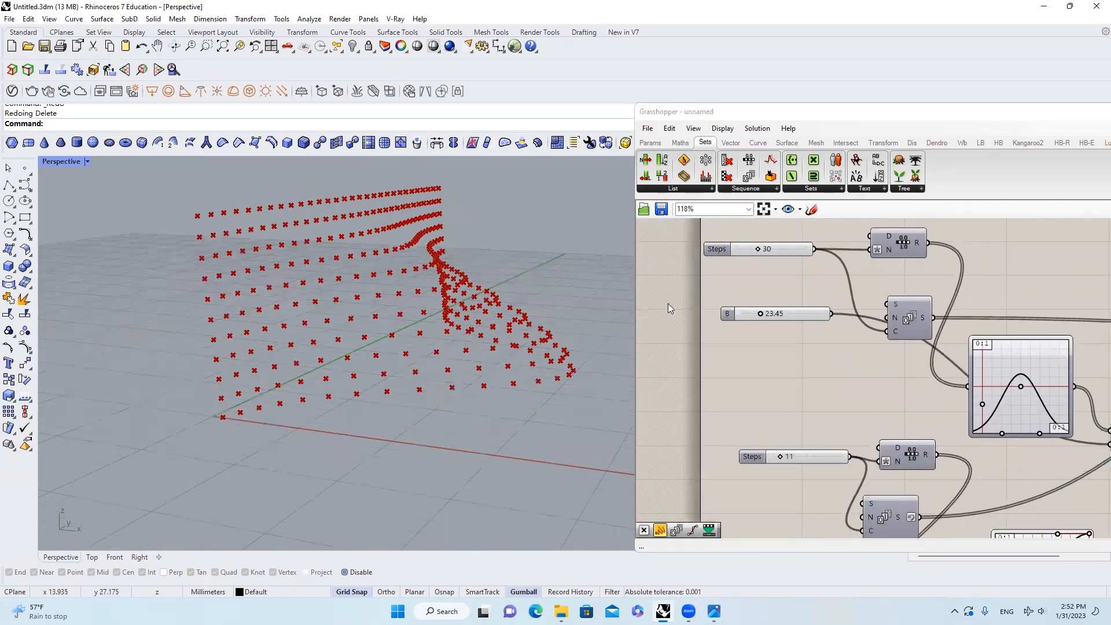
Reduce the B slider to 15.26 to make the Gaussian bulge shallower.
scroll(761, 319, "up", 2)
left_click_drag(761, 316, 751, 318)
right_click_drag(539, 329, 627, 321)
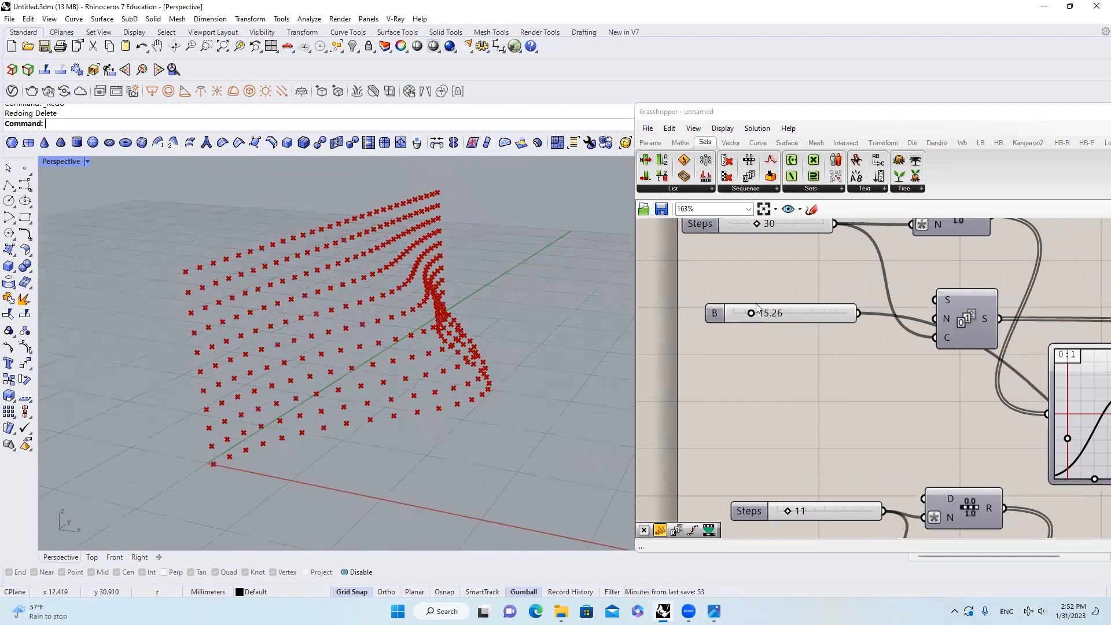
Delete the three yellow value panels attached to the Range, Bezier Graph Mapper and second Multiplication outputs.
scroll(891, 307, "down", 5)
scroll(938, 295, "up", 3)
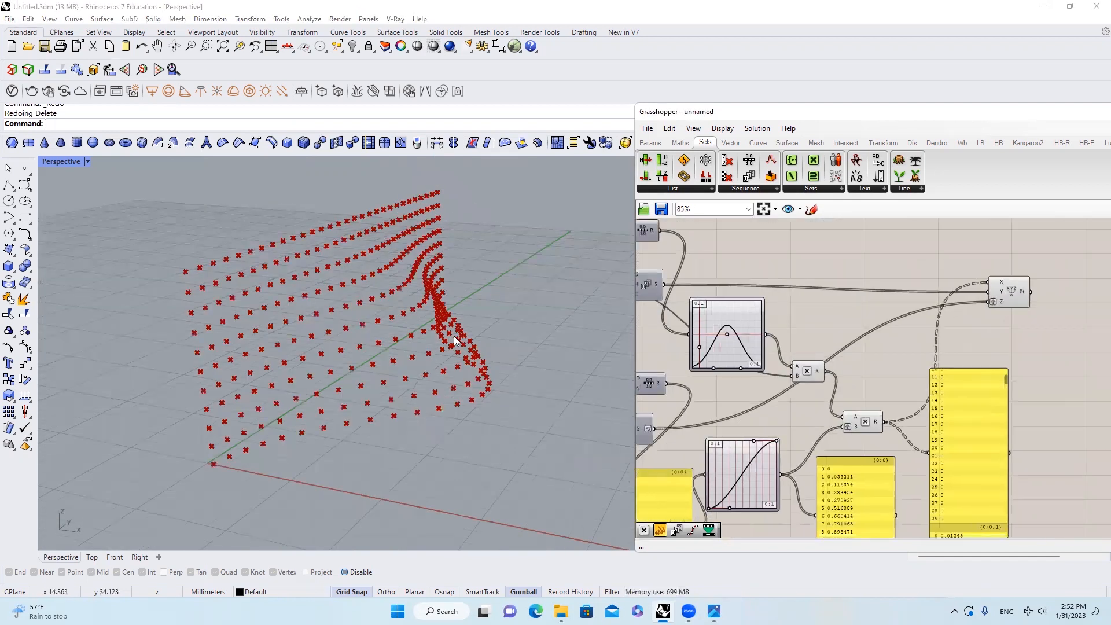
right_click_drag(457, 340, 402, 333)
right_click_drag(489, 339, 467, 315)
scroll(467, 314, "up", 3)
scroll(960, 286, "down", 2)
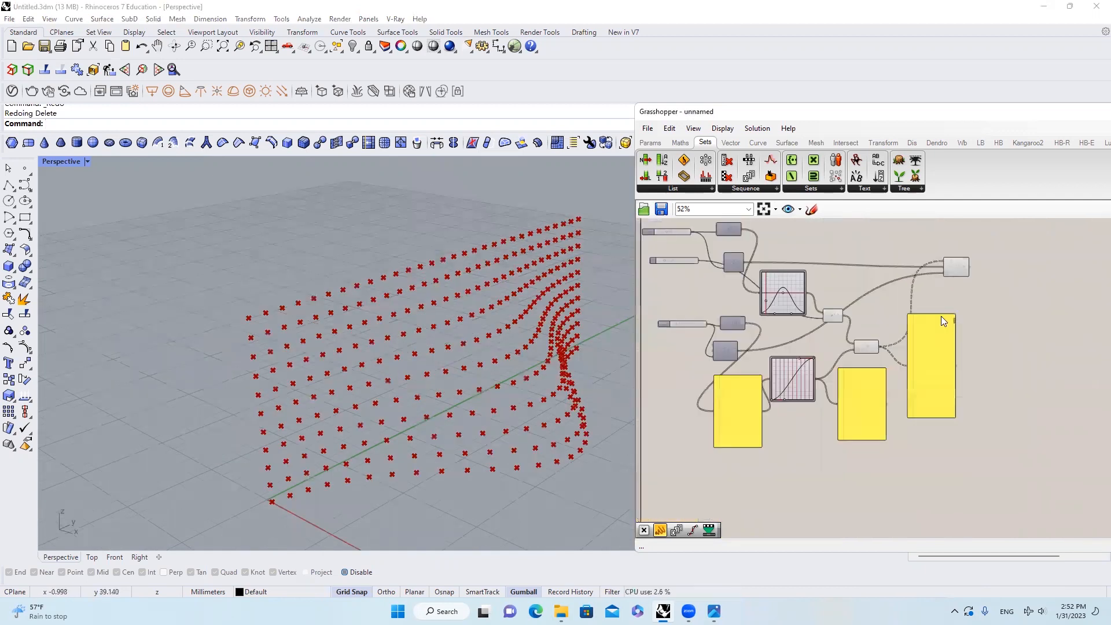
left_click(931, 366)
key("Delete")
left_click(829, 419)
key("Delete")
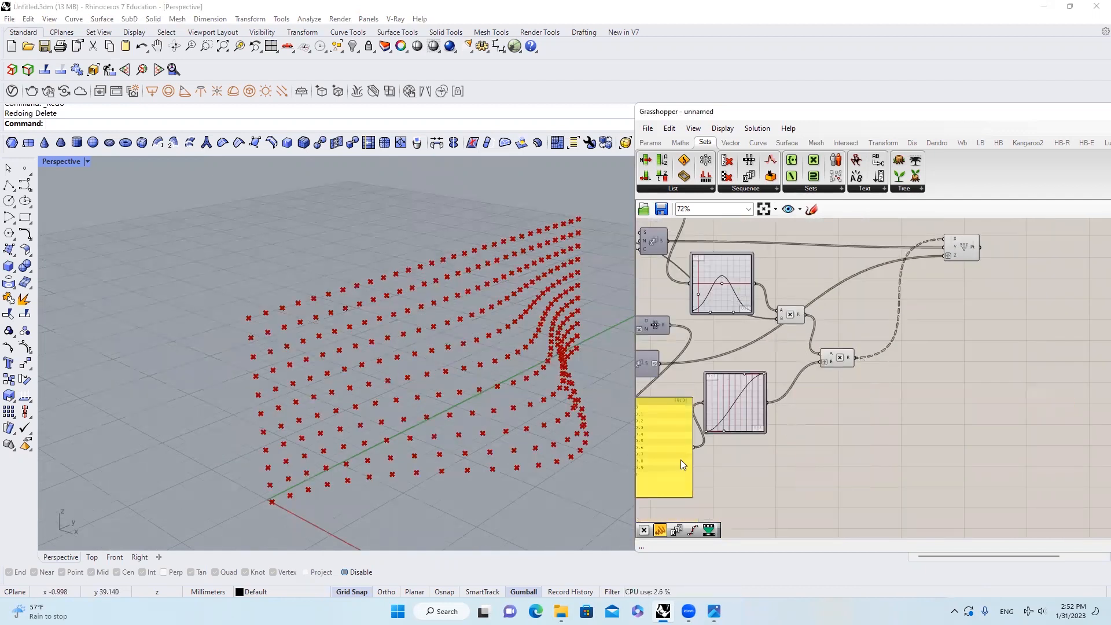
left_click(680, 459)
scroll(853, 354, "up", 3)
left_click(856, 364)
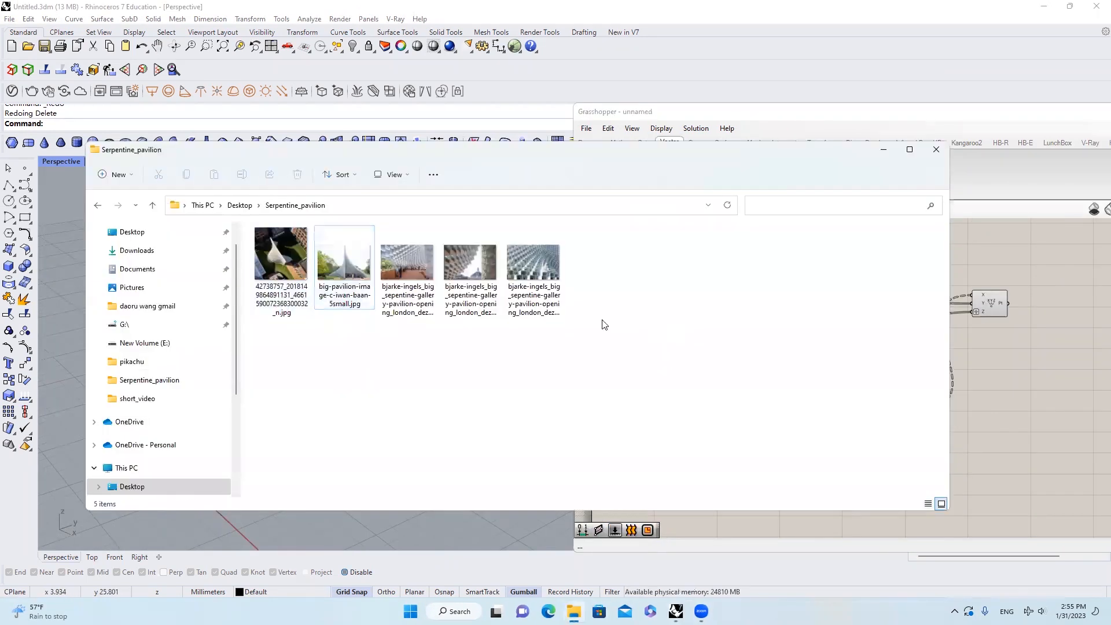
Examine the staggered pattern of blocks and openings in the exterior and interior pavilion photos from the Serpentine_pavilion folder.
double_click(361, 290)
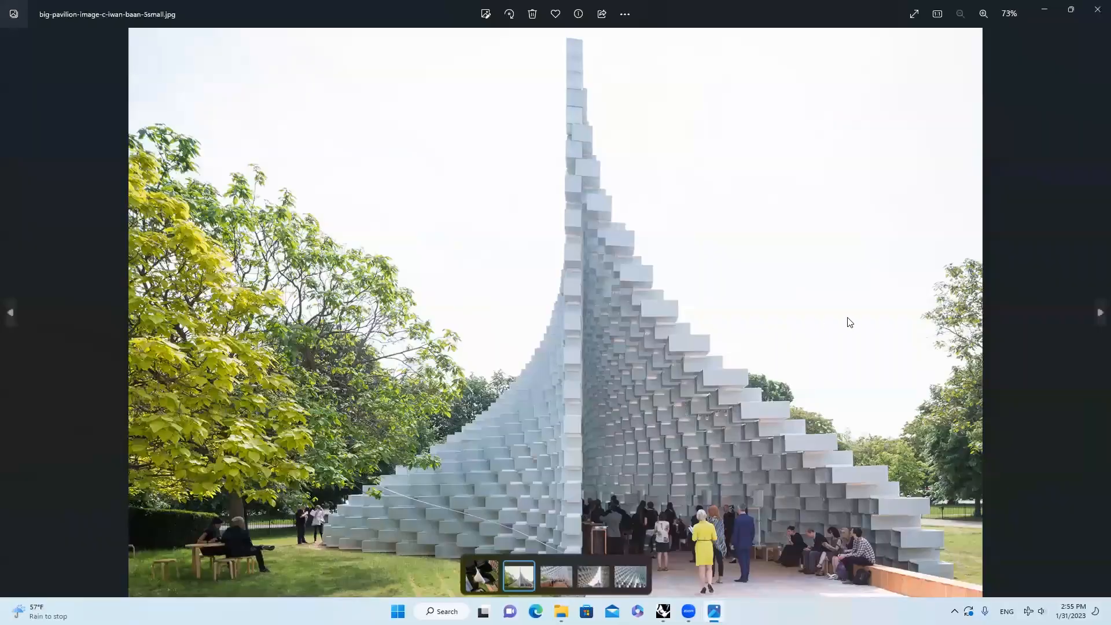
left_click(1099, 313)
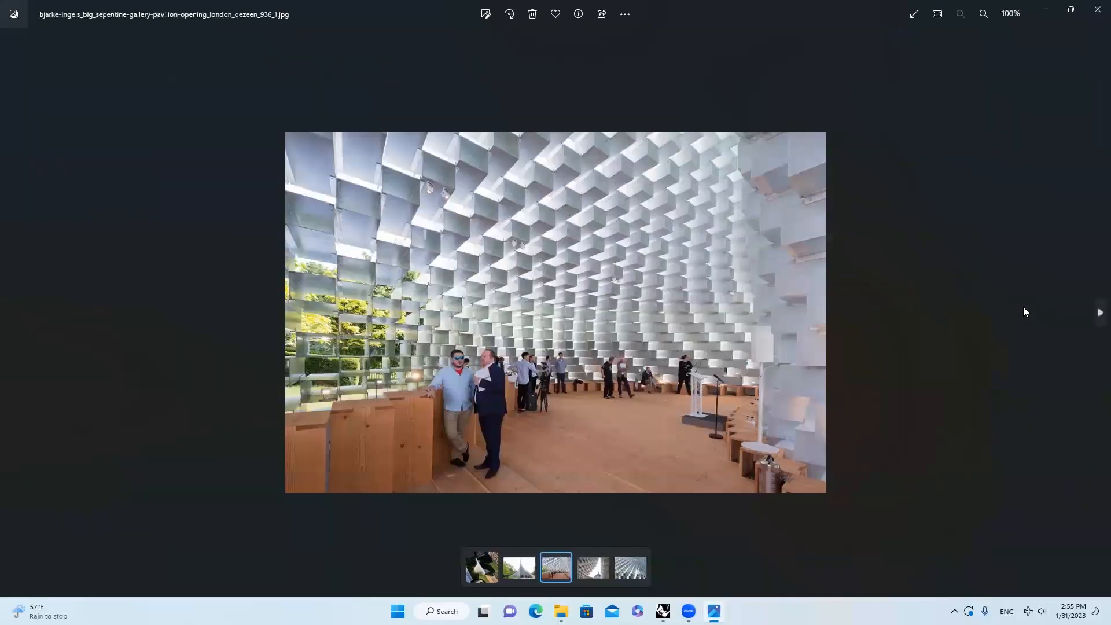
scroll(446, 172, "up", 1)
scroll(446, 172, "up", 1)
scroll(491, 163, "up", 1)
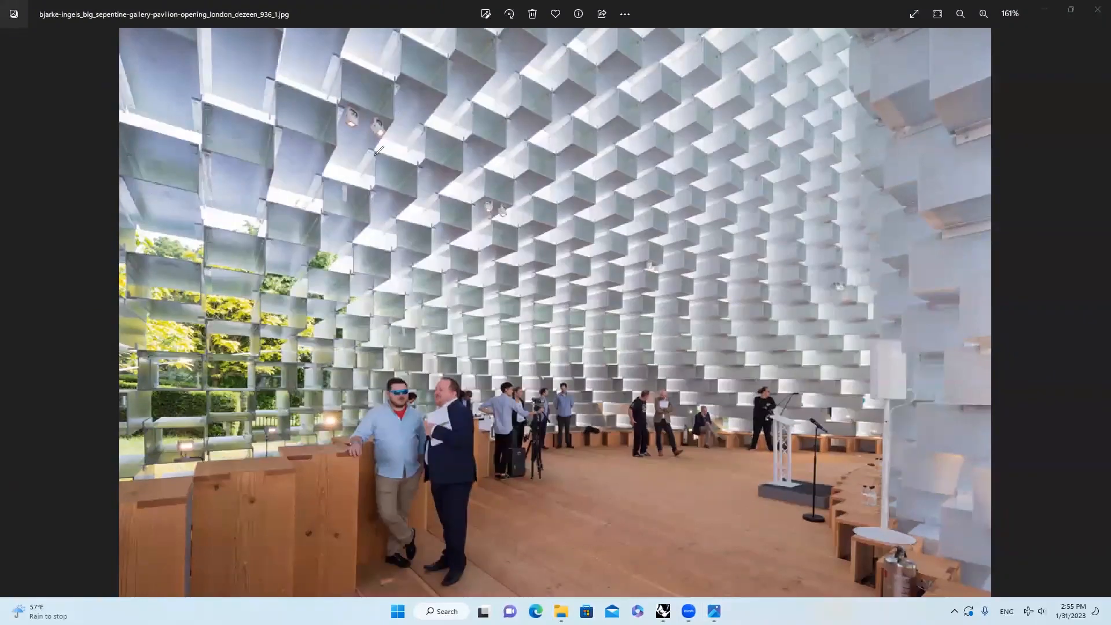
mouse_move(379, 158)
left_mouse_down()
mouse_move(380, 188)
mouse_move(409, 151)
mouse_move(393, 145)
left_mouse_up()
mouse_move(441, 109)
left_mouse_down()
mouse_move(456, 126)
mouse_move(431, 124)
left_mouse_up()
mouse_move(303, 70)
left_mouse_down()
mouse_move(316, 87)
mouse_move(288, 85)
left_mouse_up()
mouse_move(380, 47)
left_mouse_down()
mouse_move(367, 62)
mouse_move(381, 61)
left_mouse_up()
left_click_drag(349, 151, 363, 169)
left_click_drag(365, 152, 328, 166)
mouse_move(458, 181)
left_mouse_down()
mouse_move(472, 203)
mouse_move(440, 193)
left_mouse_up()
mouse_move(495, 88)
left_mouse_down()
mouse_move(508, 103)
mouse_move(493, 100)
left_mouse_up()
mouse_move(501, 152)
left_mouse_down()
mouse_move(515, 172)
mouse_move(497, 168)
left_mouse_up()
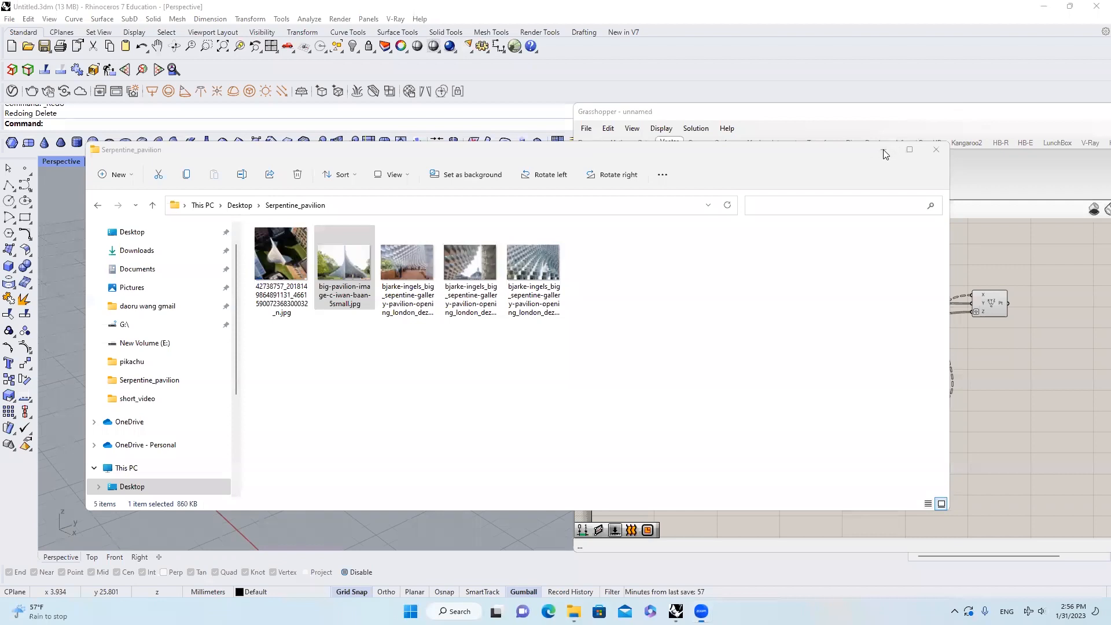
left_click(883, 150)
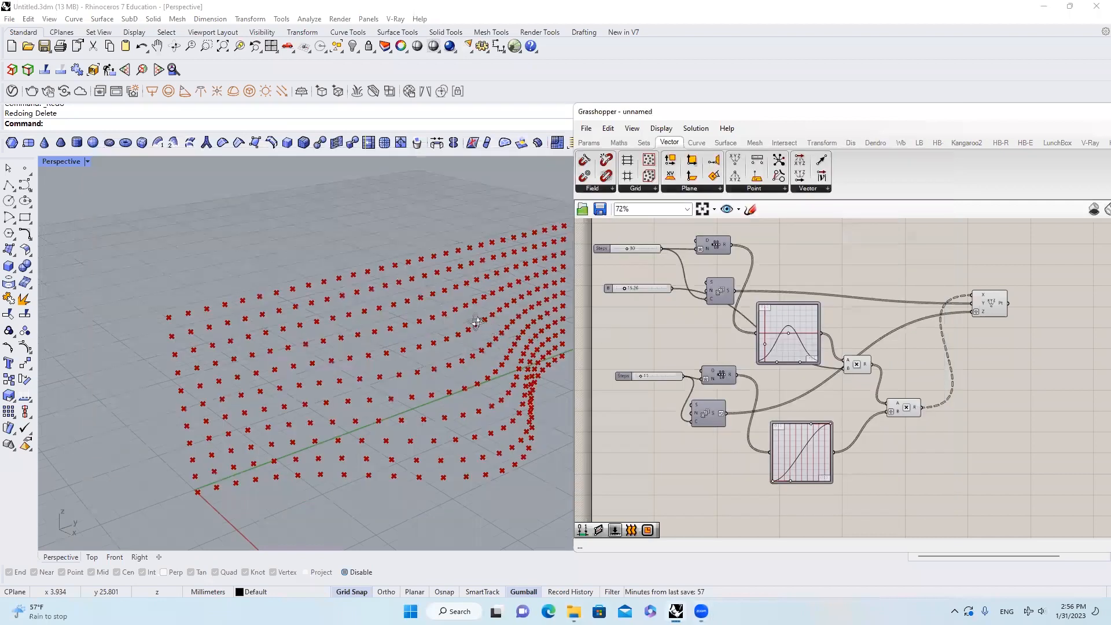
Add a Flatten Tree component and connect the Construct Point's Pt output to its T input.
scroll(214, 326, "down", 3)
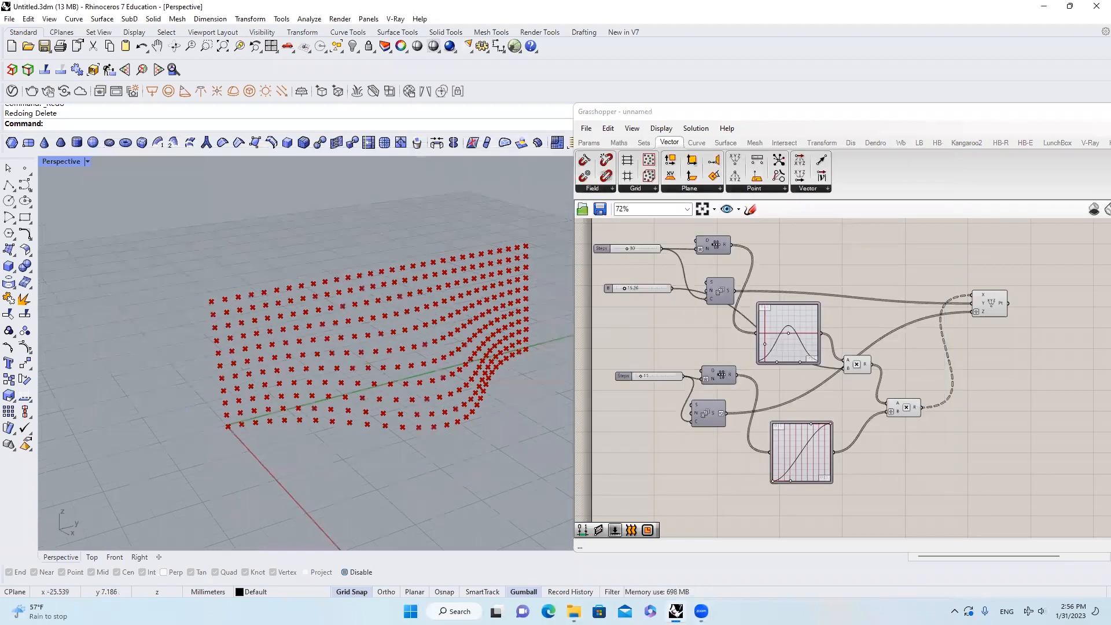
scroll(214, 278, "up", 3)
mouse_move(204, 275)
left_mouse_down()
mouse_move(238, 277)
mouse_move(252, 301)
mouse_move(207, 327)
left_mouse_up()
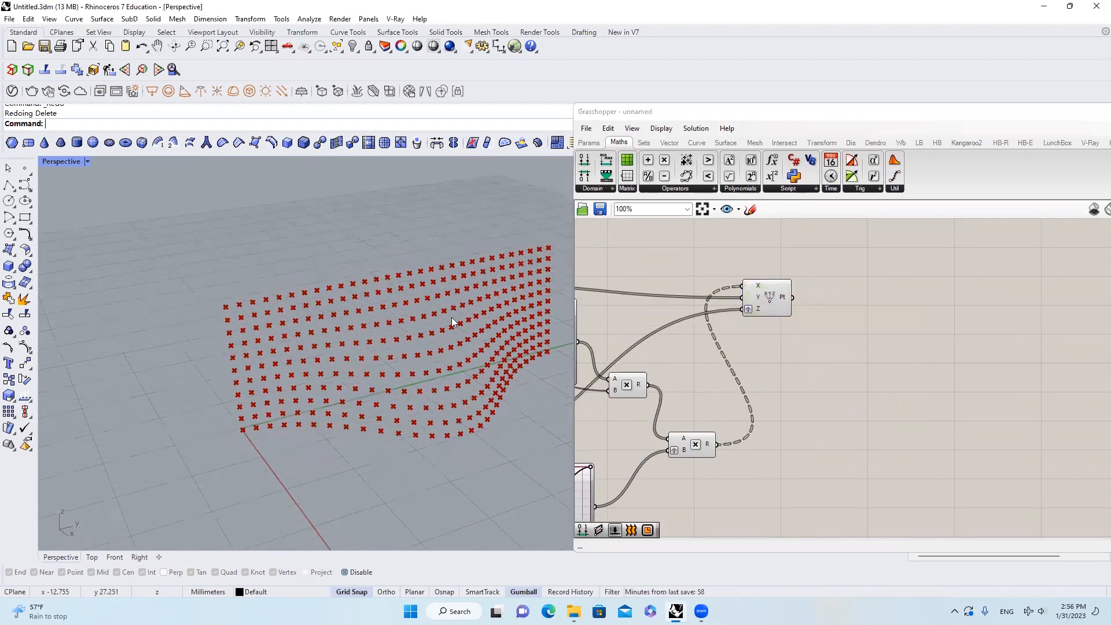
scroll(448, 317, "up", 3)
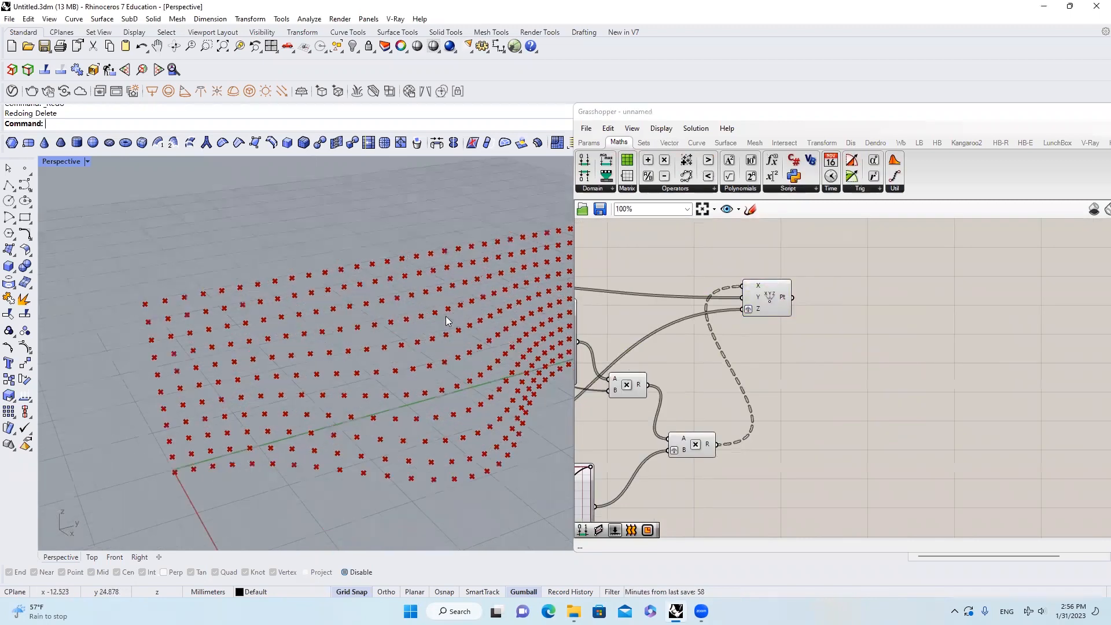
left_click_drag(722, 116, 757, 112)
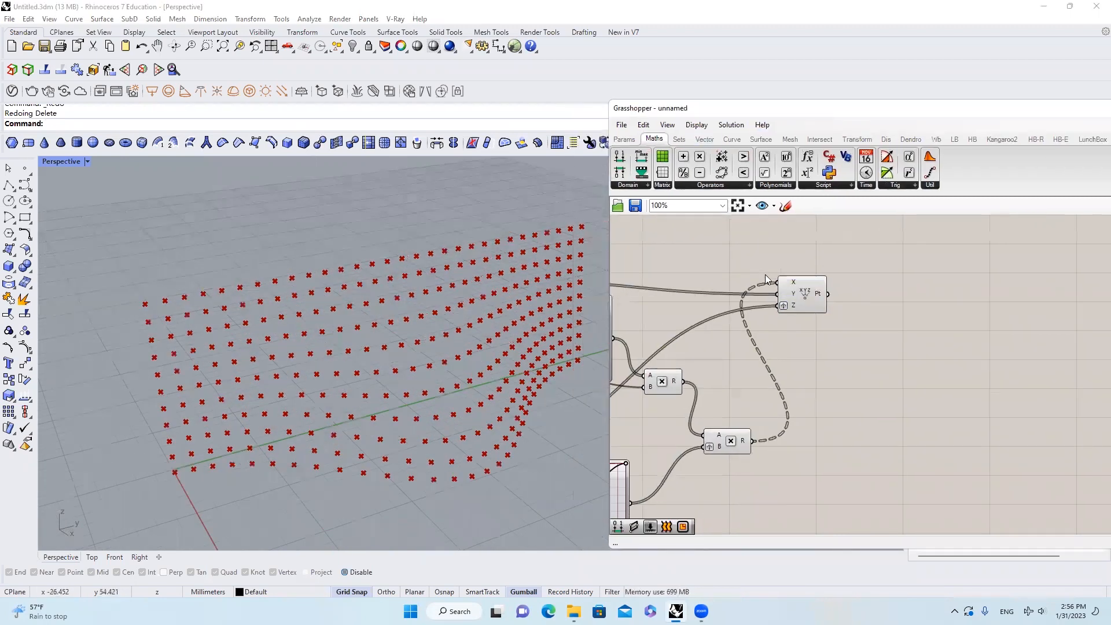
double_click(887, 306)
type("fl")
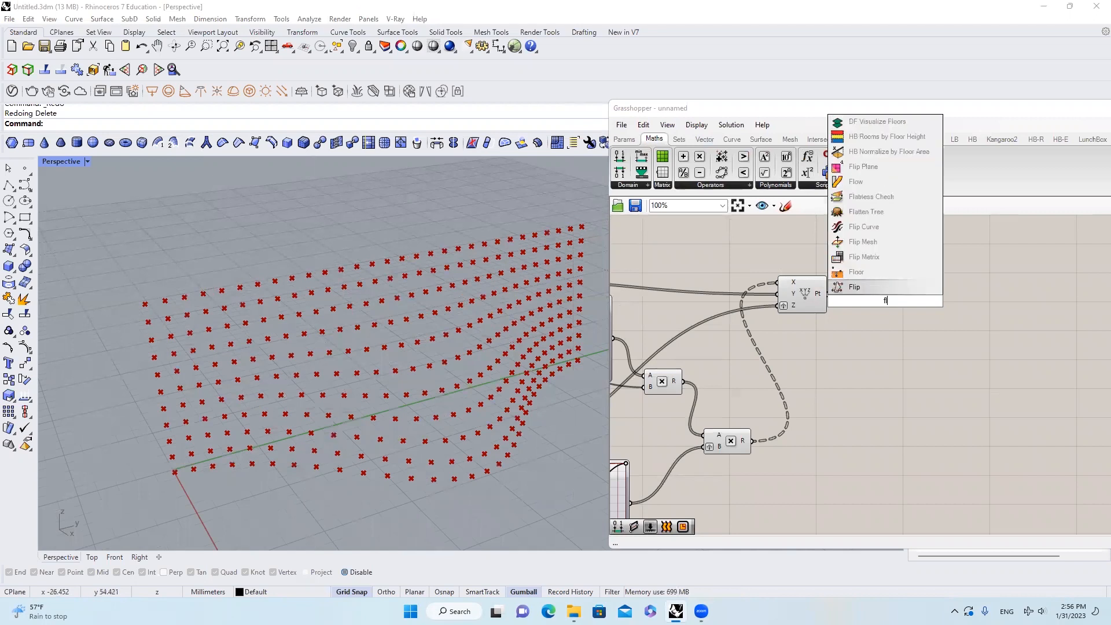
left_click(885, 213)
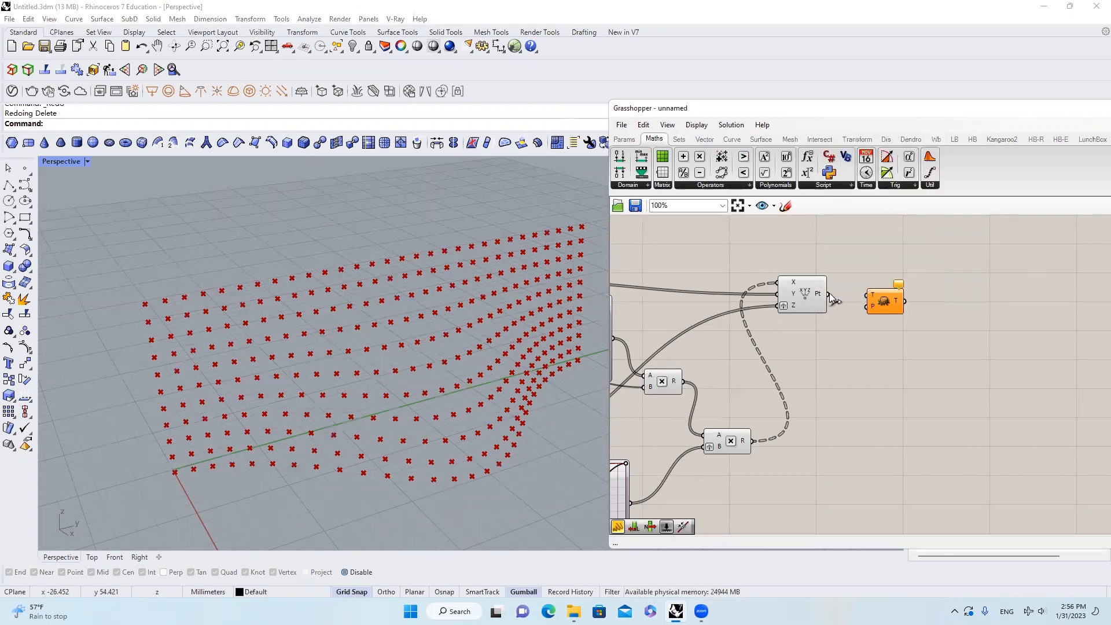
left_click(908, 323)
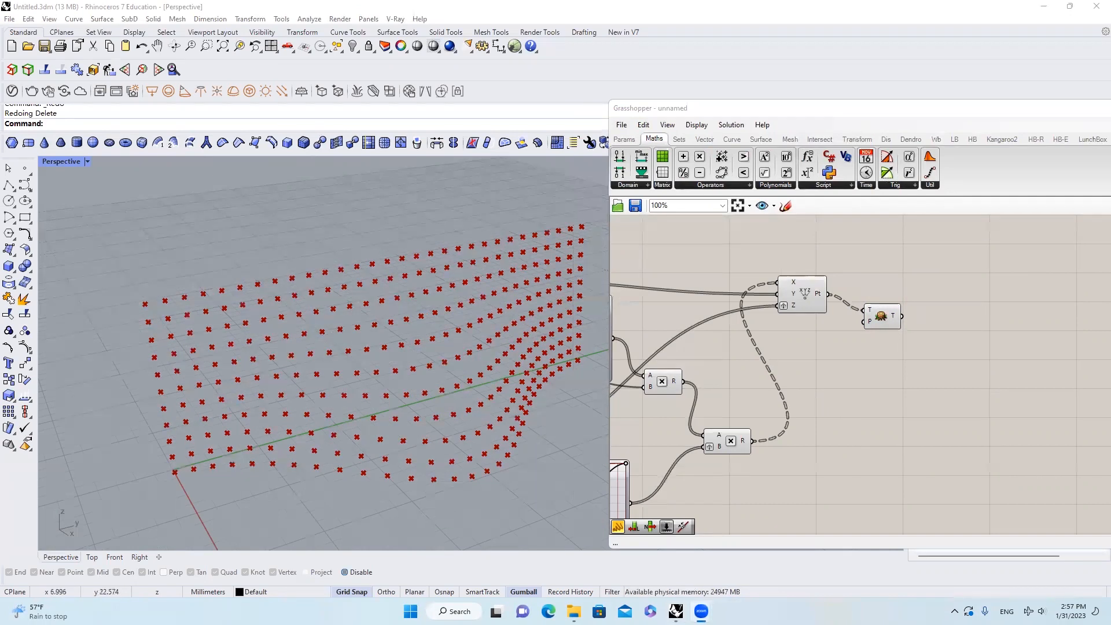
Examine the point grid's row and column order, marking alternate points in the first columns to plan the checkerboard selection.
mouse_move(142, 301)
left_mouse_down()
mouse_move(149, 306)
mouse_move(141, 301)
left_mouse_up()
left_click_drag(148, 340, 177, 472)
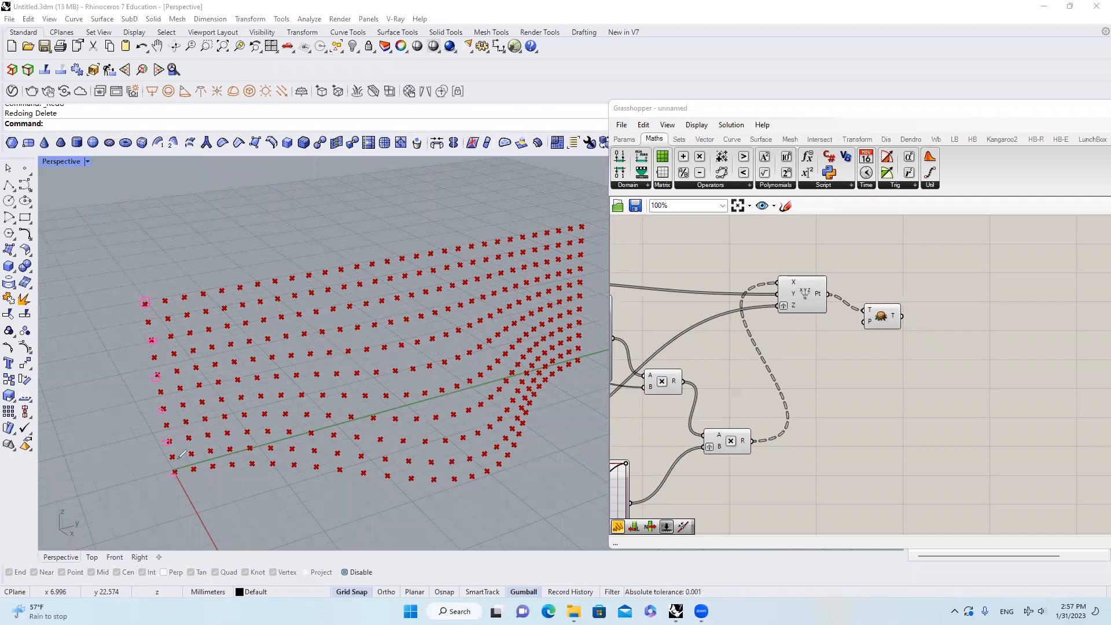
left_click_drag(172, 311, 172, 315)
mouse_move(183, 383)
left_mouse_down()
mouse_move(174, 390)
mouse_move(183, 384)
mouse_move(184, 423)
left_mouse_up()
left_click_drag(114, 299, 145, 471)
left_click_drag(176, 492, 175, 498)
left_click_drag(168, 297, 146, 463)
left_click_drag(145, 303, 143, 300)
mouse_move(143, 281)
left_mouse_down()
mouse_move(338, 230)
mouse_move(532, 221)
left_mouse_up()
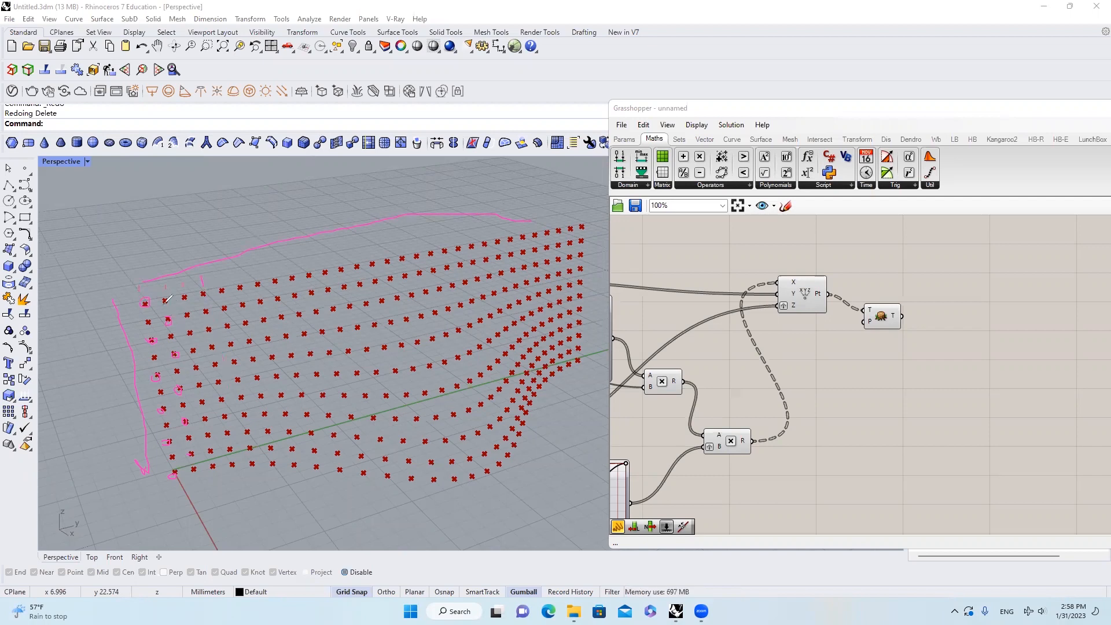
left_click_drag(138, 286, 175, 474)
left_click_drag(167, 299, 194, 468)
left_click_drag(195, 333, 223, 451)
left_click_drag(214, 287, 243, 471)
mouse_move(149, 306)
left_mouse_down()
mouse_move(169, 441)
mouse_move(174, 301)
mouse_move(194, 457)
mouse_move(194, 304)
mouse_move(218, 463)
left_mouse_up()
Inspect the point data before and after flattening with a temporary panel, and delete the panel.
left_click(891, 314)
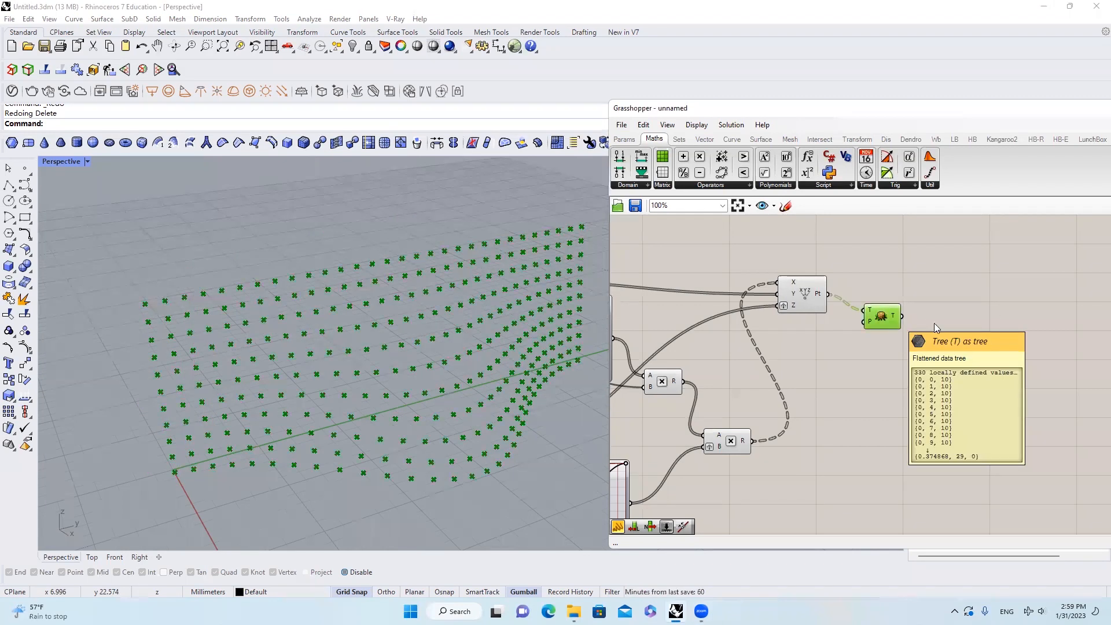
left_click_drag(881, 316, 874, 311)
left_click(956, 295)
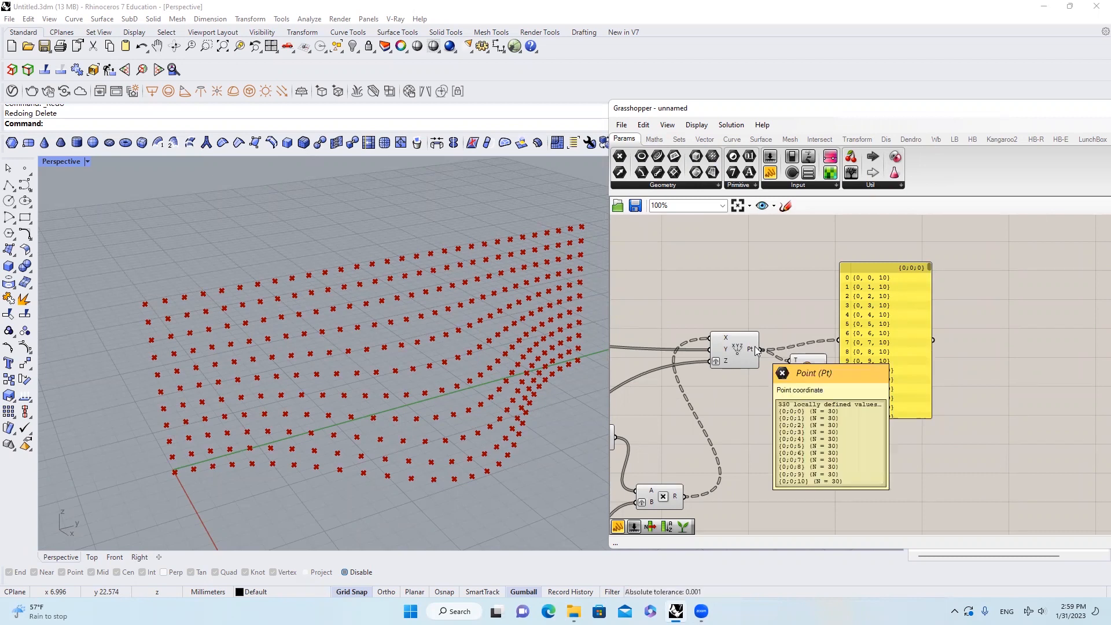
left_click_drag(838, 340, 819, 369)
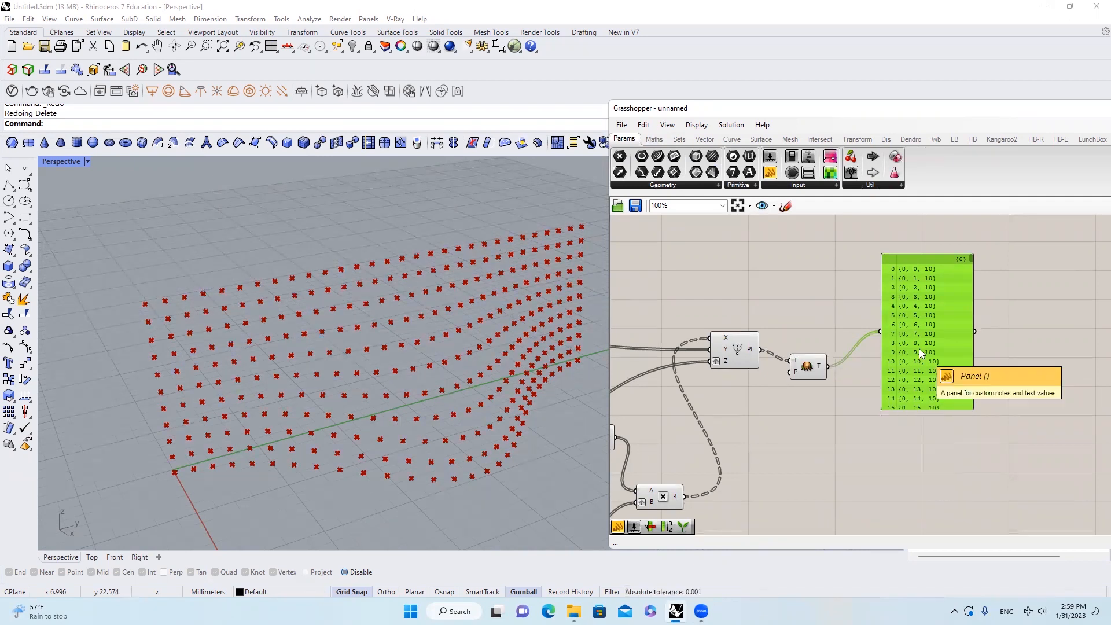
key("Delete")
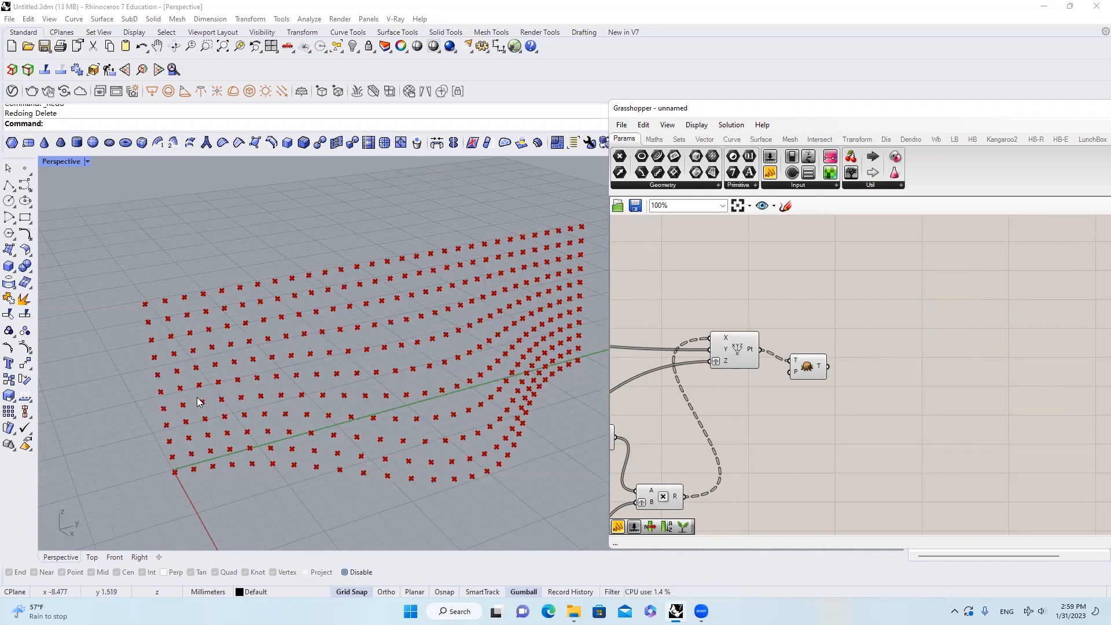
Add a List Item component and connect the flattened tree to its L input.
left_click(679, 139)
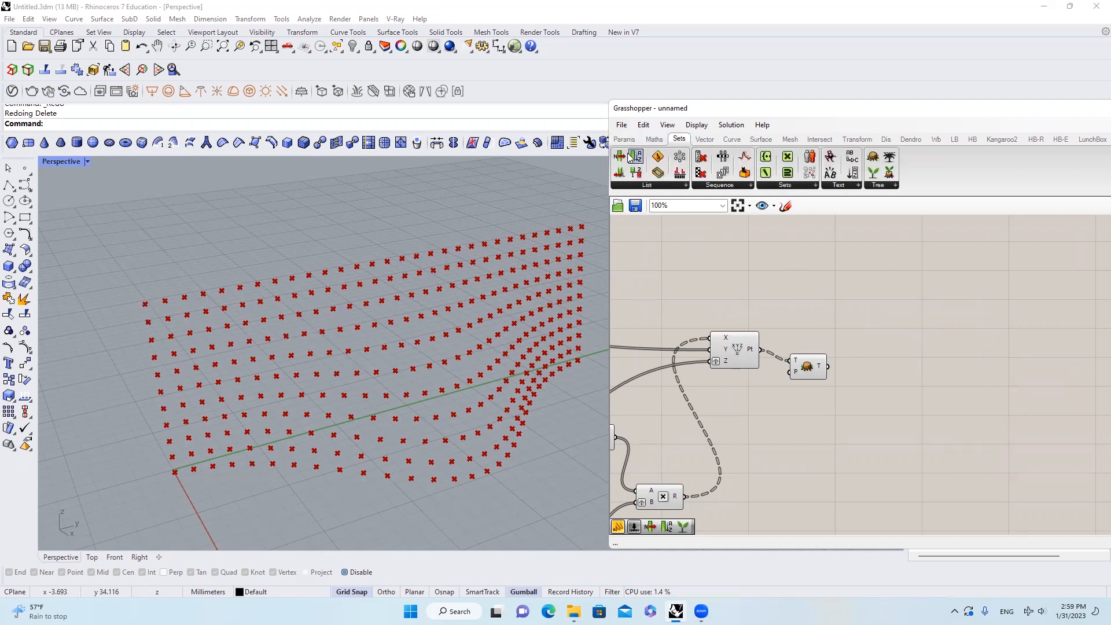
left_click_drag(716, 192, 919, 397)
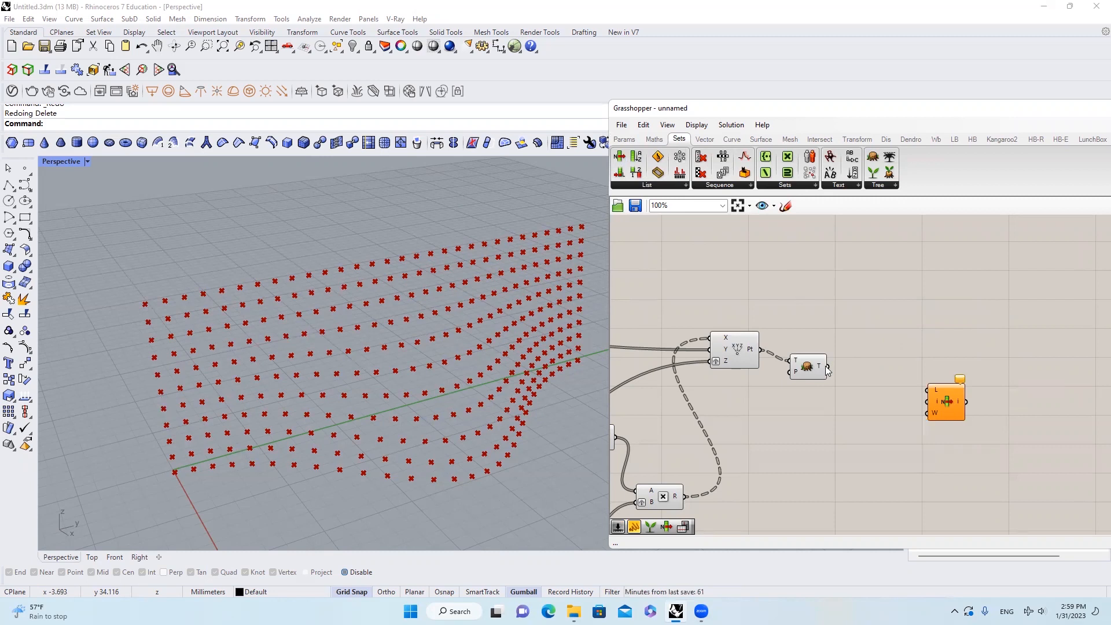
left_click_drag(828, 367, 995, 378)
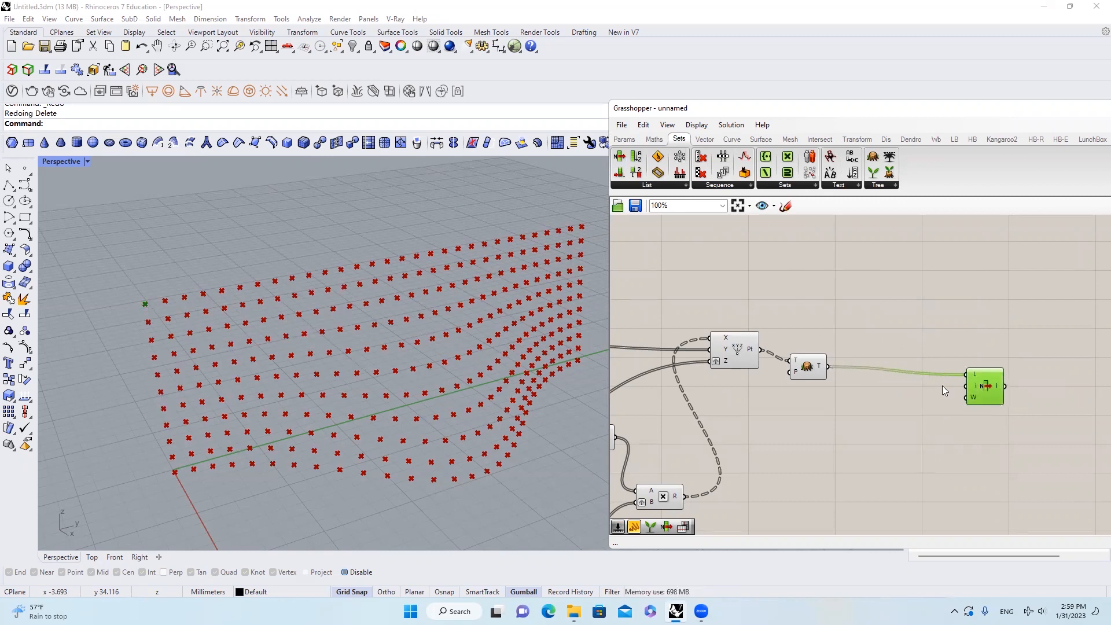
Add a Series component between the Flatten Tree and List Item components.
double_click(873, 398)
type("ser")
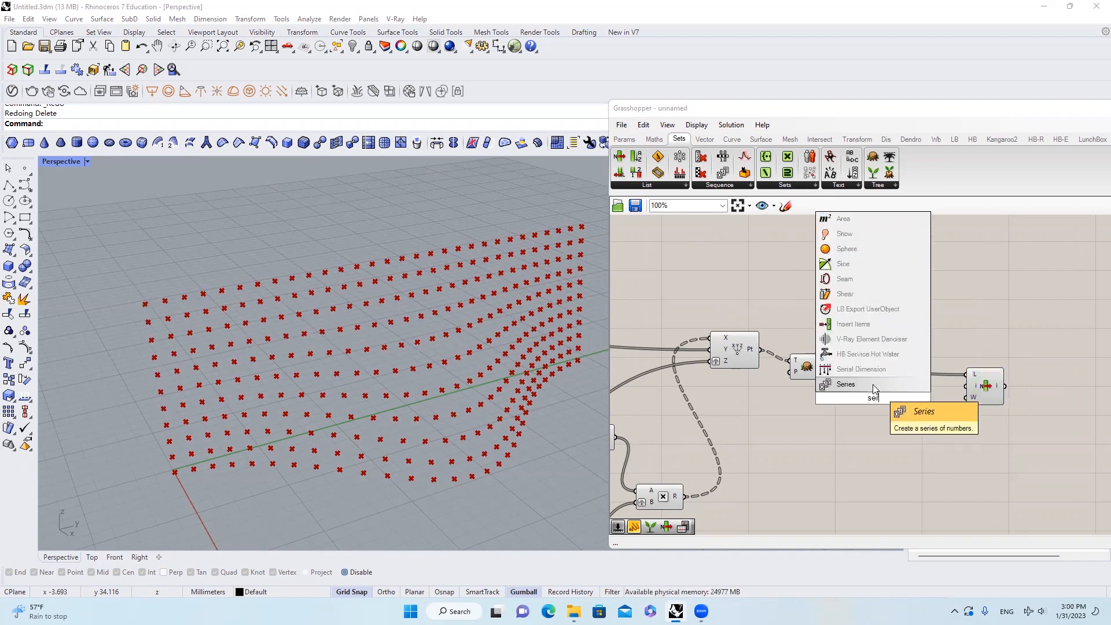
left_click(872, 385)
left_click_drag(867, 392, 885, 420)
right_click_drag(872, 395, 910, 387)
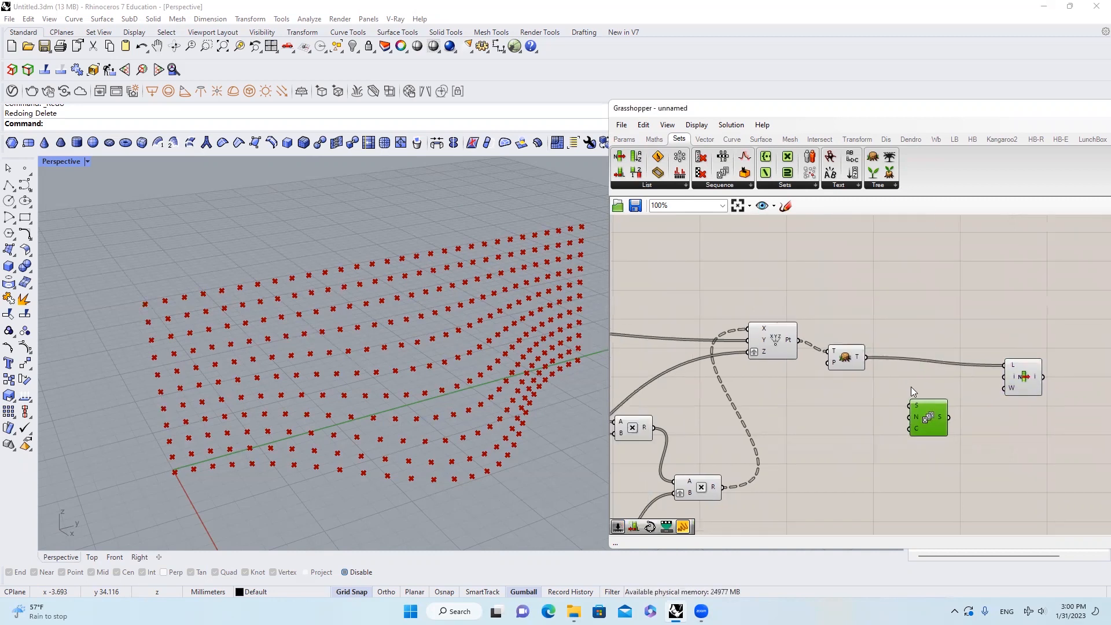
Add a List Length component fed by the flattened tree and connect its output to the Series' C input.
double_click(870, 377)
key("BackSpace")
type("lis")
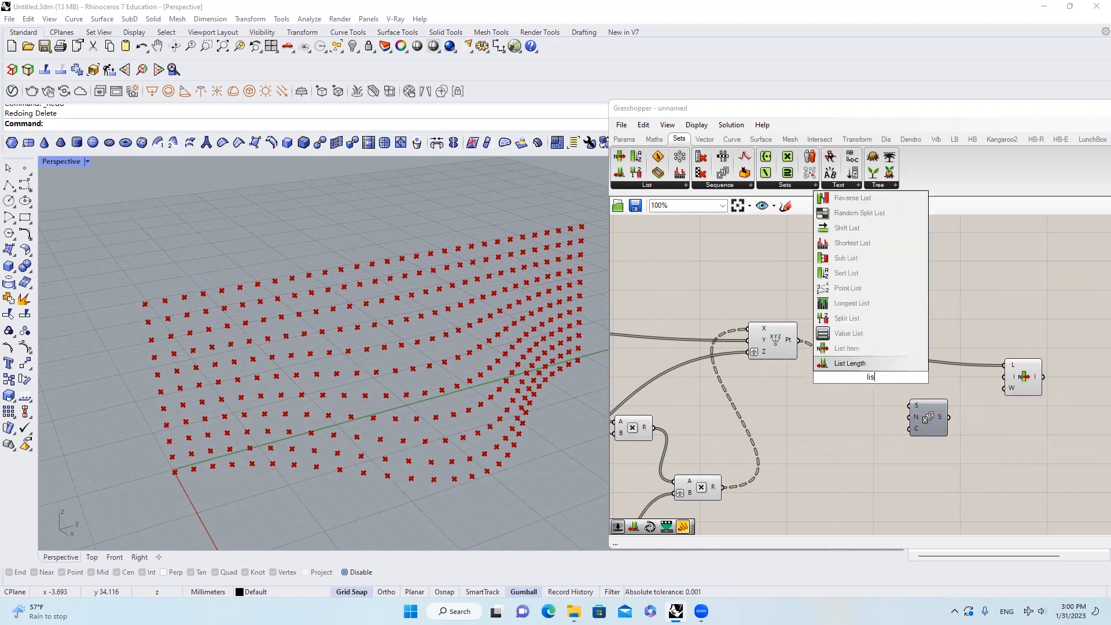
left_click(865, 365)
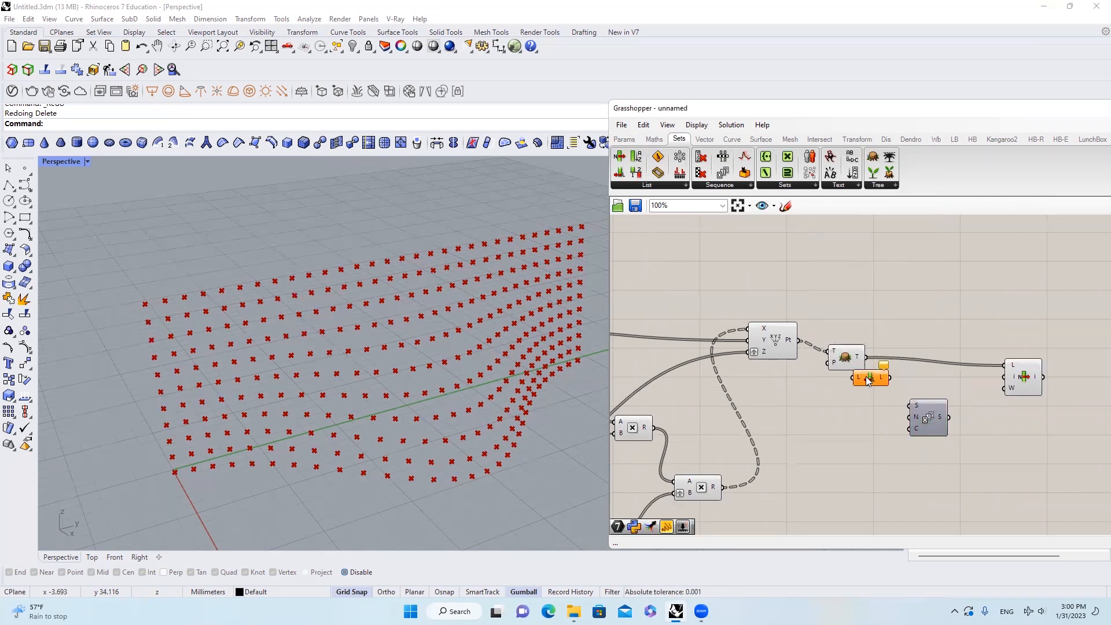
left_click_drag(885, 381, 908, 429)
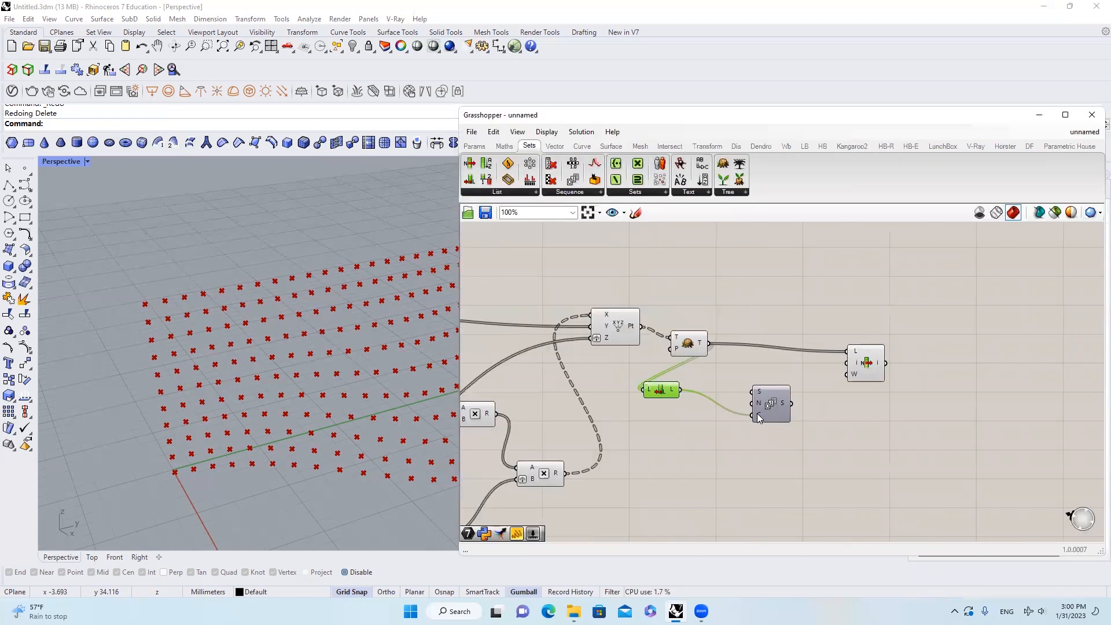
Set an expression on the Series' C input that halves the incoming list length.
right_click(754, 414)
mouse_move(850, 489)
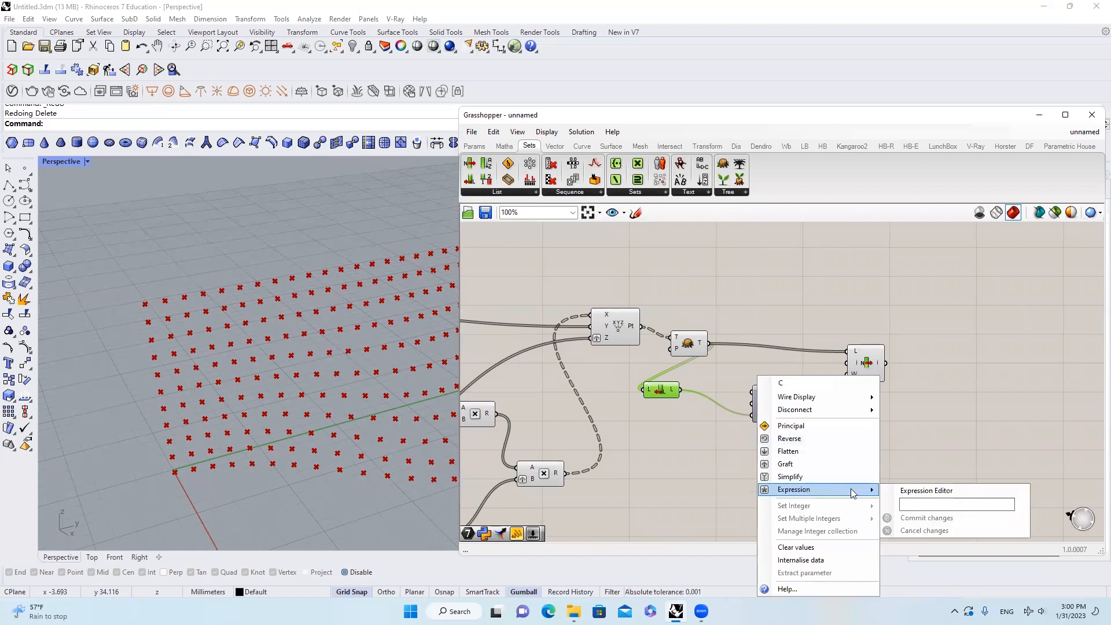
left_click(912, 503)
type("x/")
left_click(917, 518)
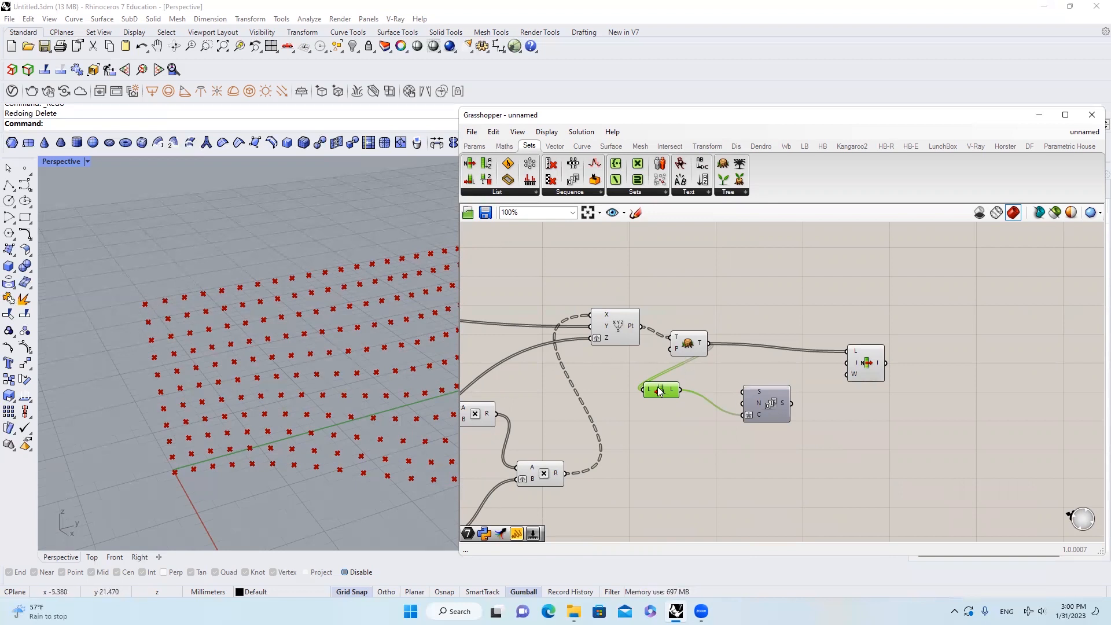
Connect the Series' S output to the List Item's i input and preview the selected points.
left_click_drag(659, 391, 686, 400)
left_click_drag(790, 403, 846, 363)
left_click(864, 368)
left_click_drag(646, 124, 823, 125)
right_click_drag(376, 324, 395, 342)
right_click_drag(954, 369, 859, 364)
scroll(860, 364, "up", 2)
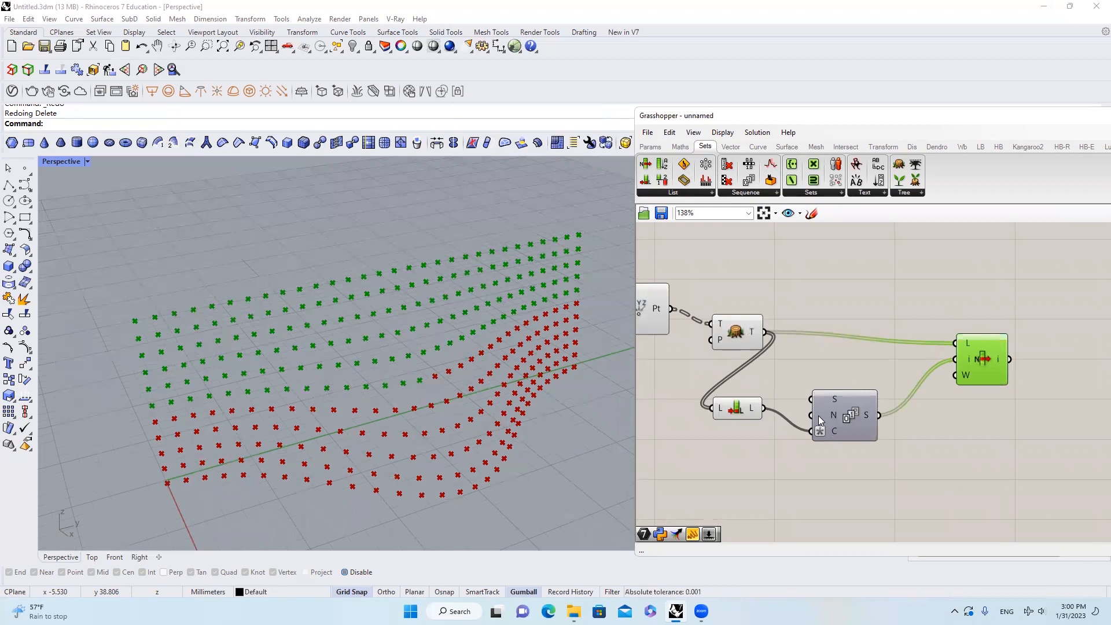
Inspect the Series output values in a temporary panel, and delete the panel.
left_click(651, 147)
left_click(797, 180)
left_click_drag(817, 415, 944, 398)
left_click(956, 413)
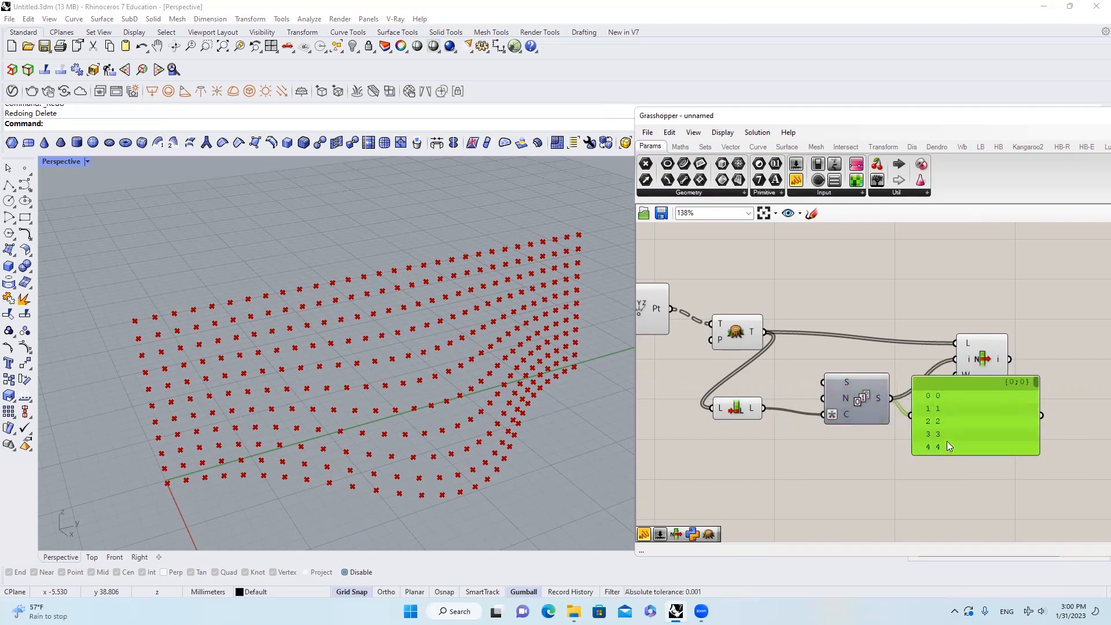
key("Delete")
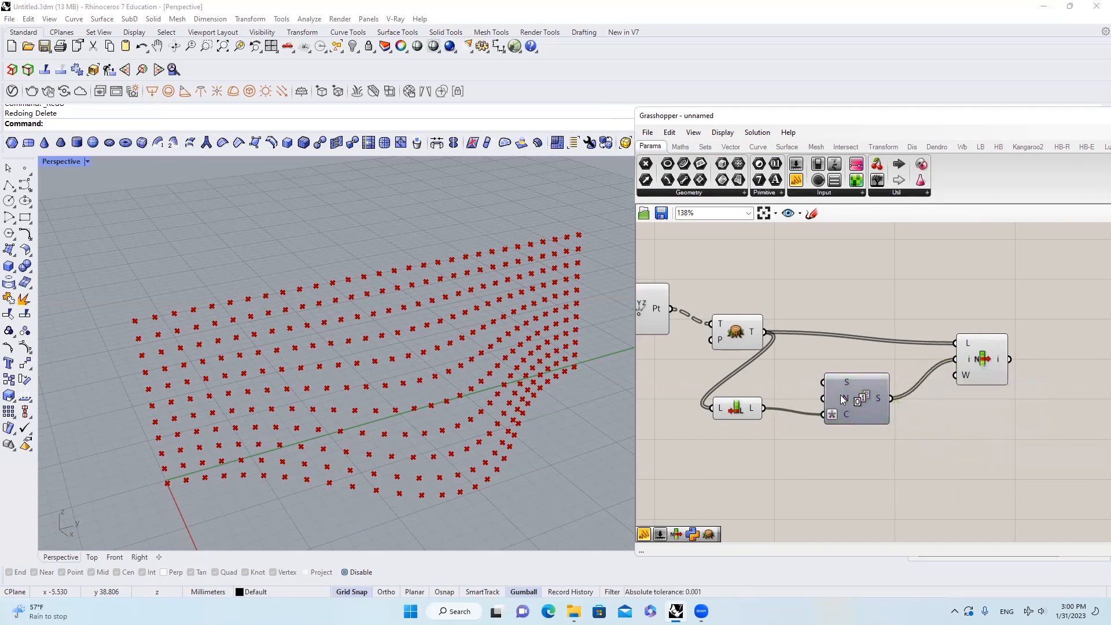
Add a number slider of 2 as the Series' N step input and preview the List Item points.
double_click(758, 376)
type("2")
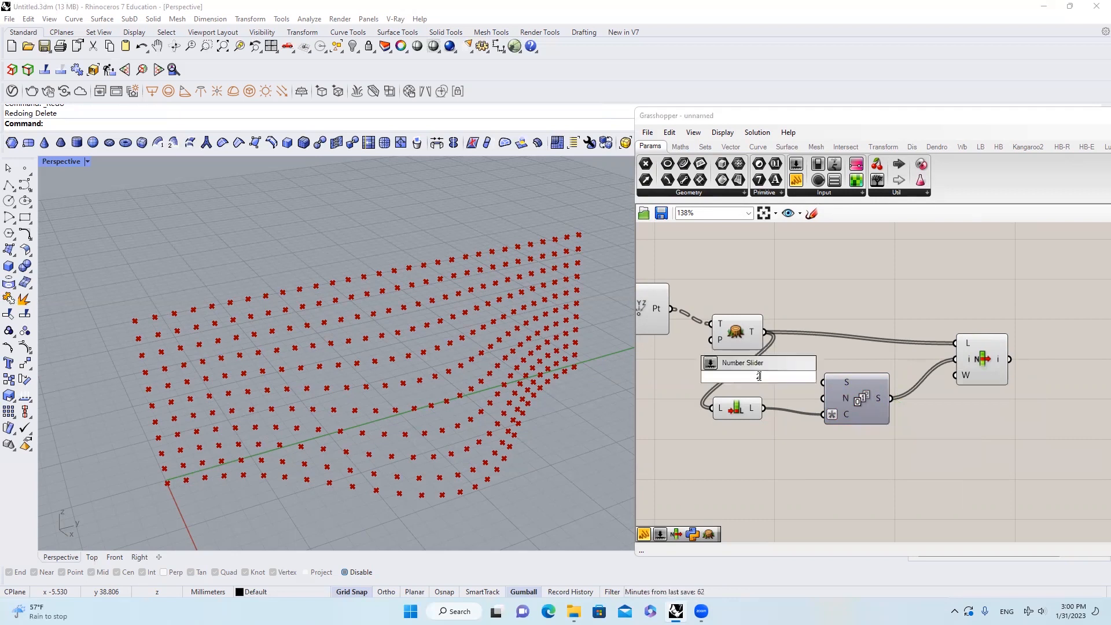
key("Return")
left_click(970, 363)
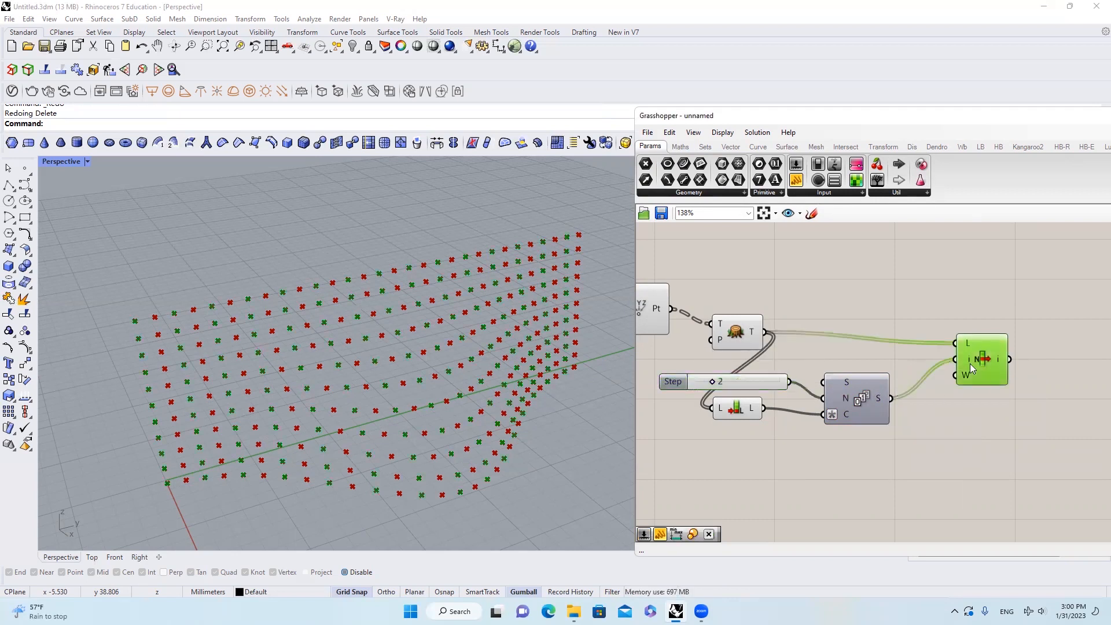
right_click_drag(960, 357, 905, 357)
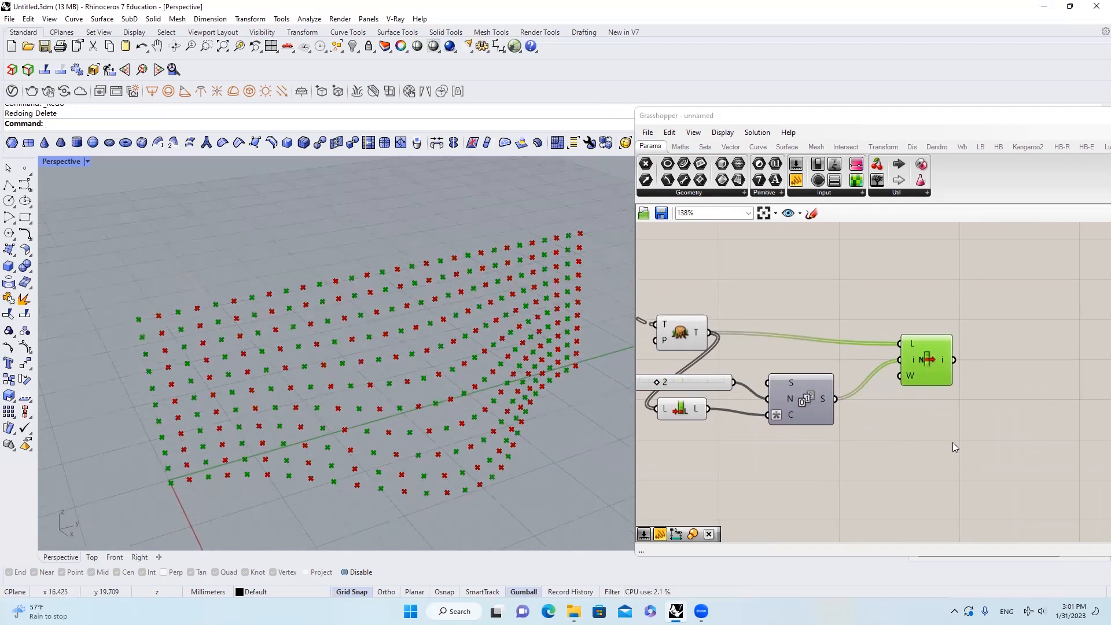
mouse_move(129, 321)
left_mouse_down()
mouse_move(160, 469)
mouse_move(168, 487)
mouse_move(172, 478)
left_mouse_up()
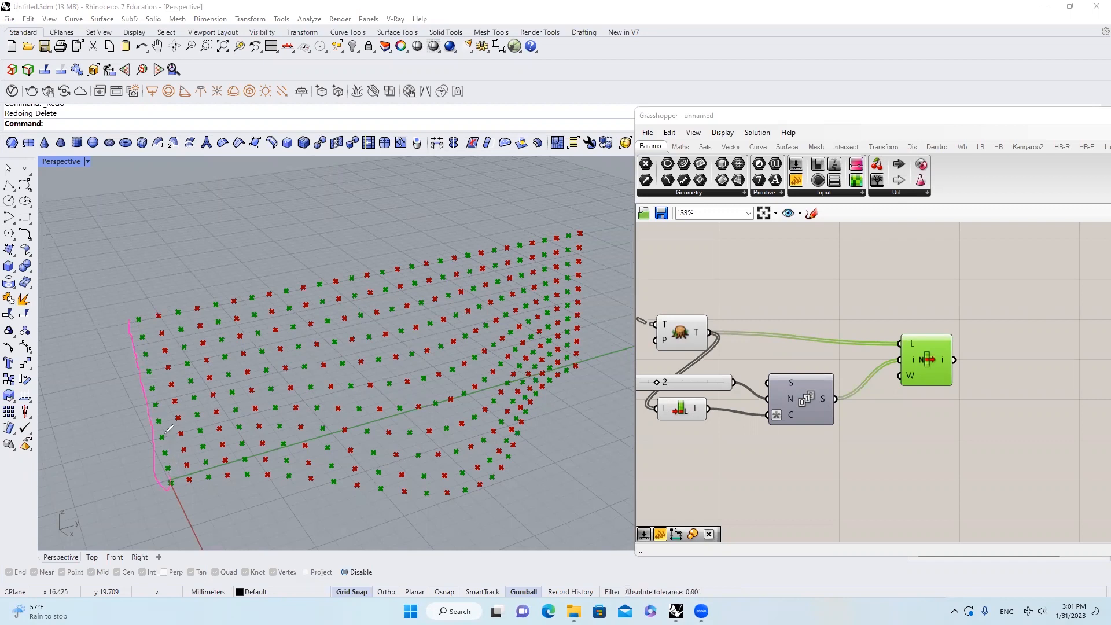
left_click_drag(158, 315, 193, 470)
left_click_drag(189, 390, 205, 463)
mouse_move(125, 311)
left_mouse_down()
mouse_move(547, 223)
mouse_move(527, 233)
left_mouse_up()
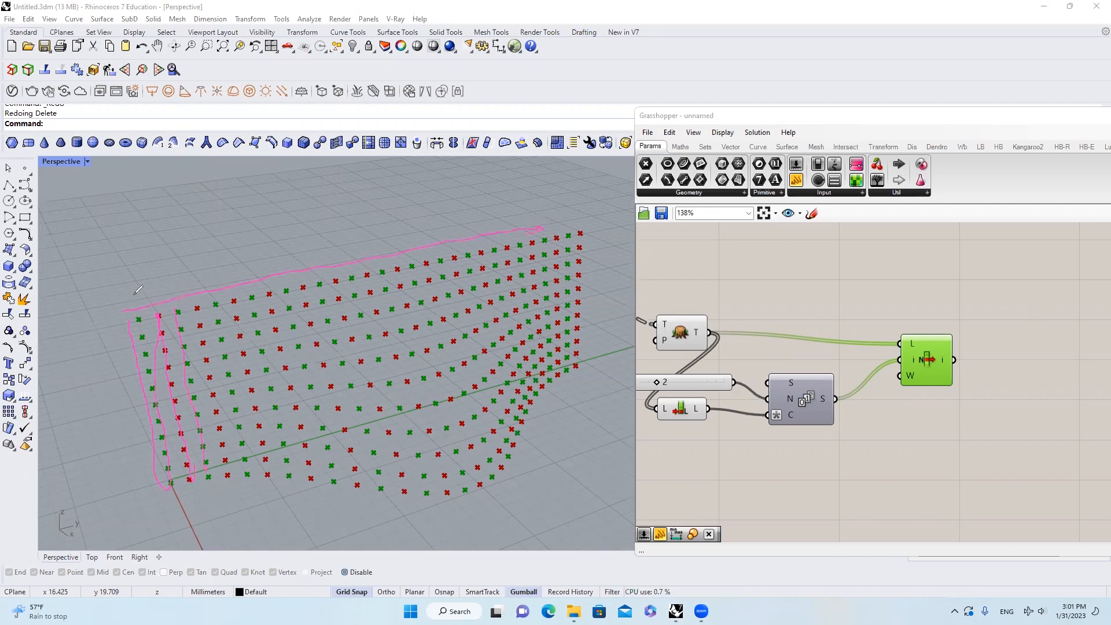
left_click_drag(157, 286, 155, 294)
left_click_drag(343, 282, 577, 252)
key("ctrl+z")
Add a Flip Matrix component and connect the Construct Point output Pt to its data input.
double_click(774, 276)
type("fl")
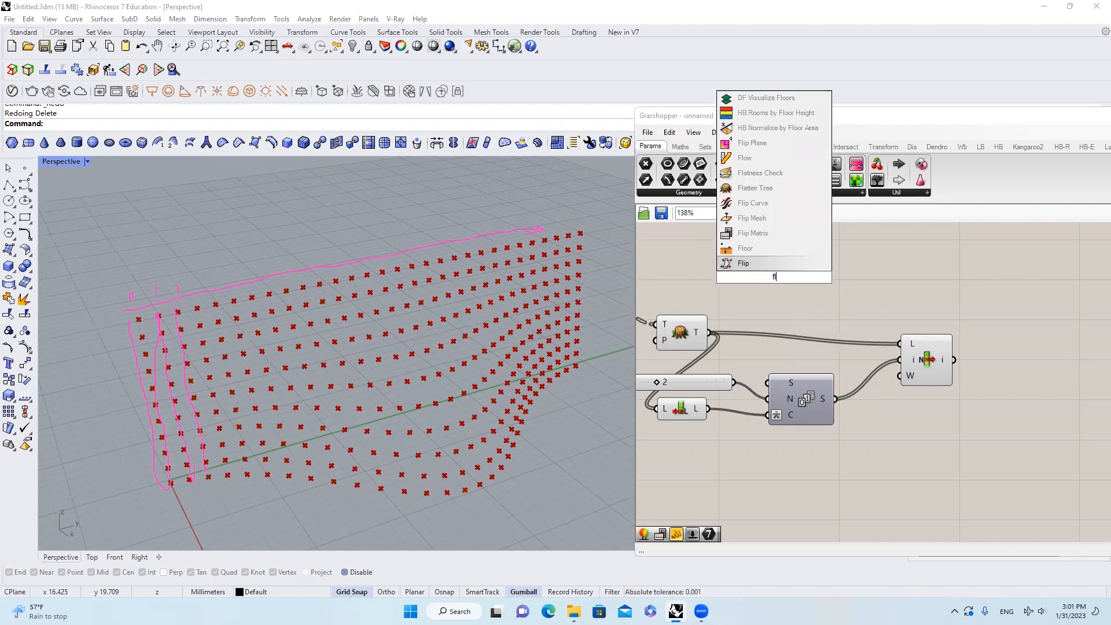
left_click(777, 232)
right_click_drag(776, 229, 899, 229)
left_click_drag(868, 283, 745, 313)
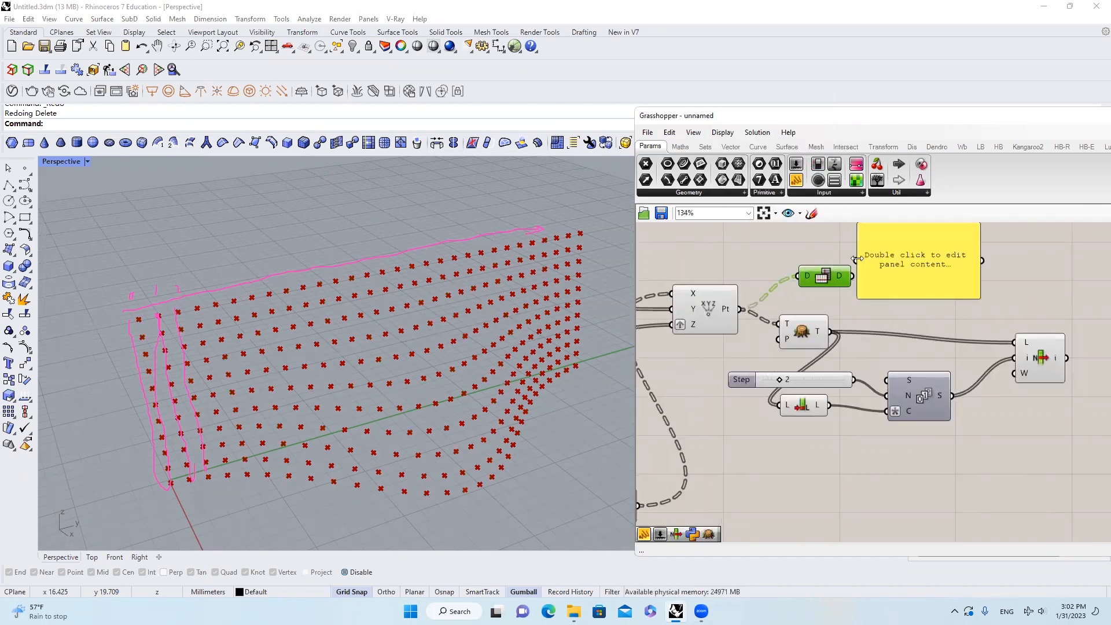
Attach one data panel to the Construct Point output and another to the Flip Matrix output for comparison.
left_click_drag(861, 259, 741, 310)
scroll(904, 305, "down", 2)
right_click_drag(904, 306, 834, 342)
left_click_drag(858, 313, 1036, 299)
left_click_drag(952, 305, 800, 327)
left_click_drag(777, 326, 876, 247)
right_click_drag(940, 287, 853, 302)
scroll(852, 302, "up", 2)
left_click_drag(781, 361, 782, 396)
Compare the branch structure of the Construct Point output with that of the Flip Matrix output.
right_click_drag(876, 298, 1063, 281)
scroll(842, 324, "down", 1)
mouse_move(733, 363)
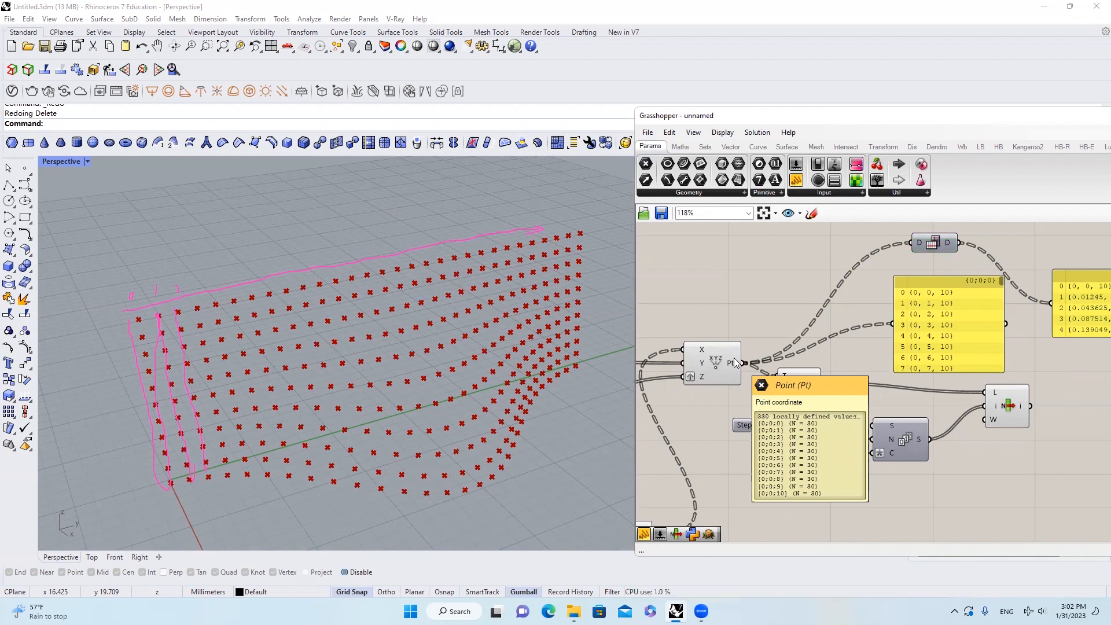
right_click_drag(970, 254, 847, 279)
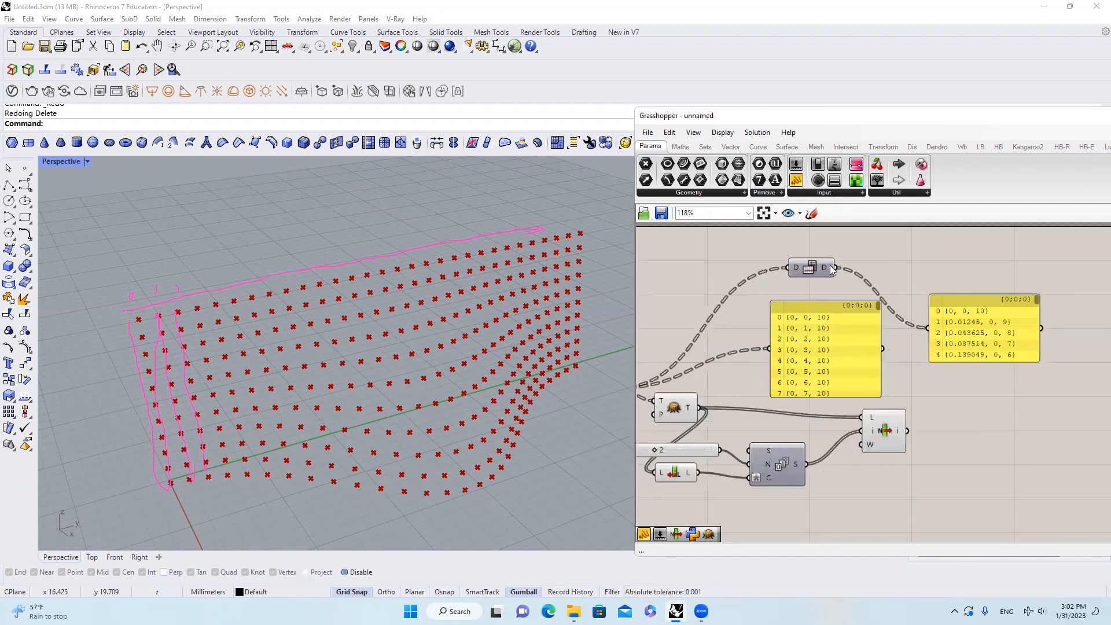
mouse_move(829, 267)
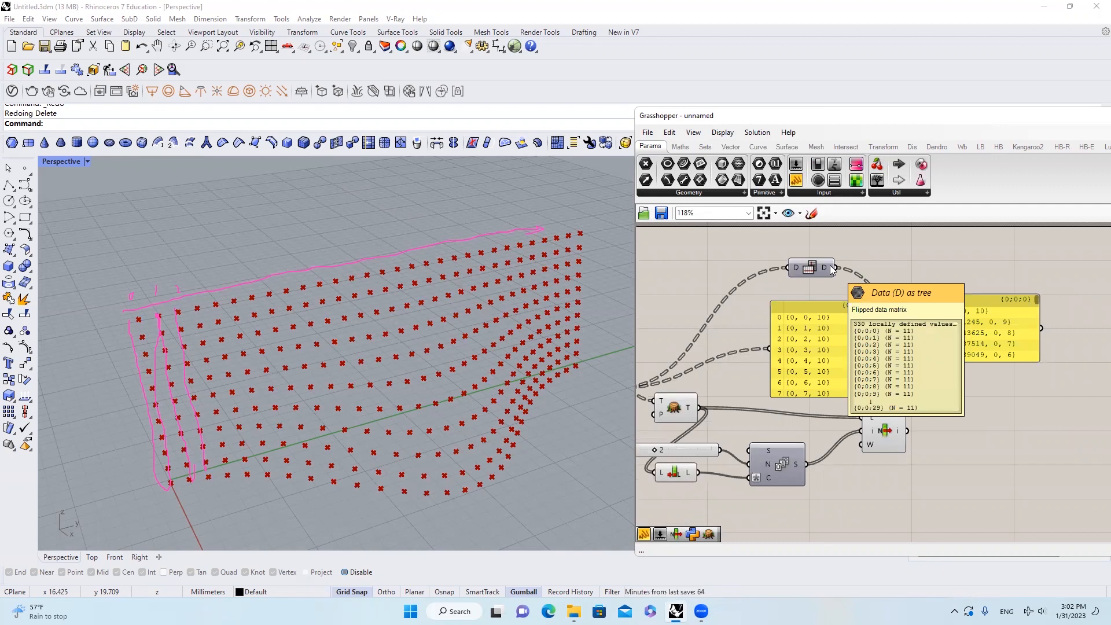
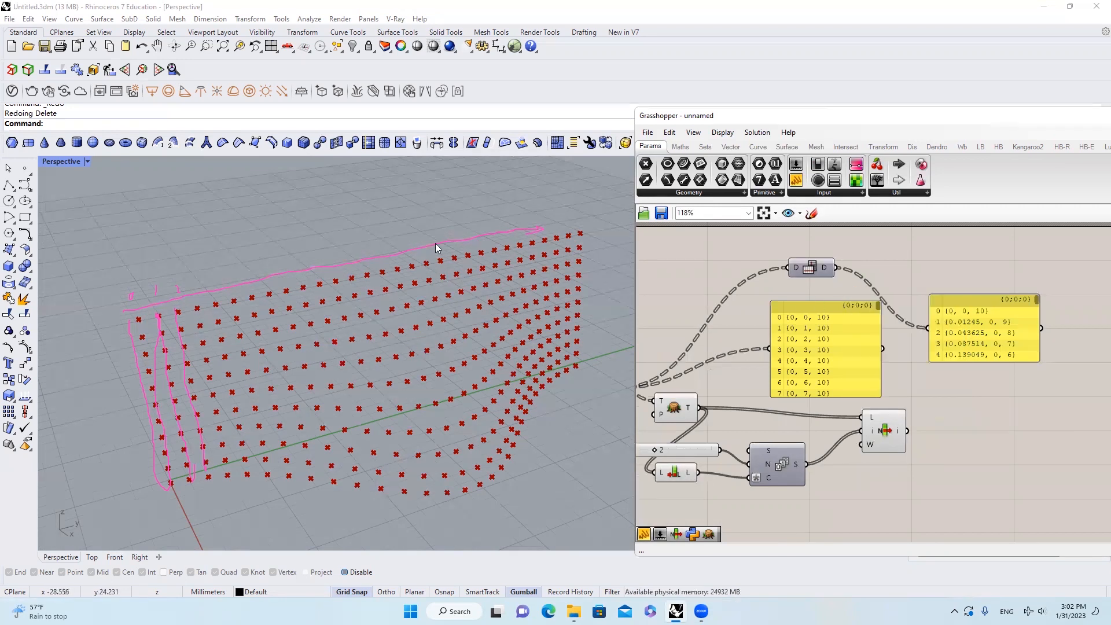
Enlarge the flipped data panel and examine the point lists in its branches alongside the original points panel.
left_click_drag(1007, 268, 875, 408)
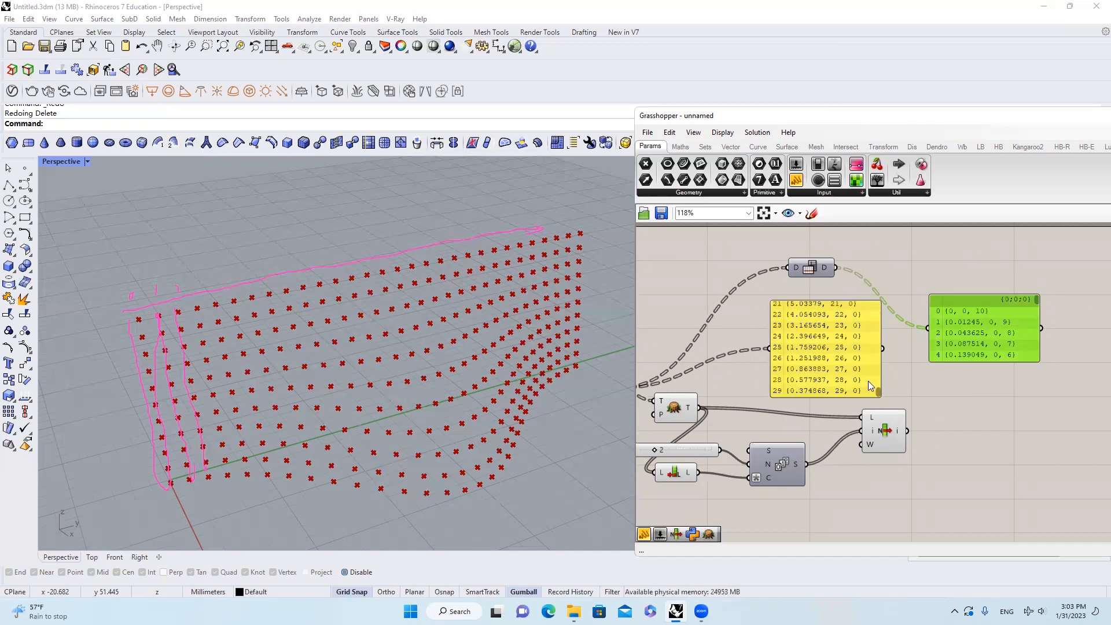
scroll(871, 376, "down", 3)
left_click_drag(958, 363, 977, 542)
left_click_drag(975, 330, 990, 532)
scroll(983, 532, "up", 3)
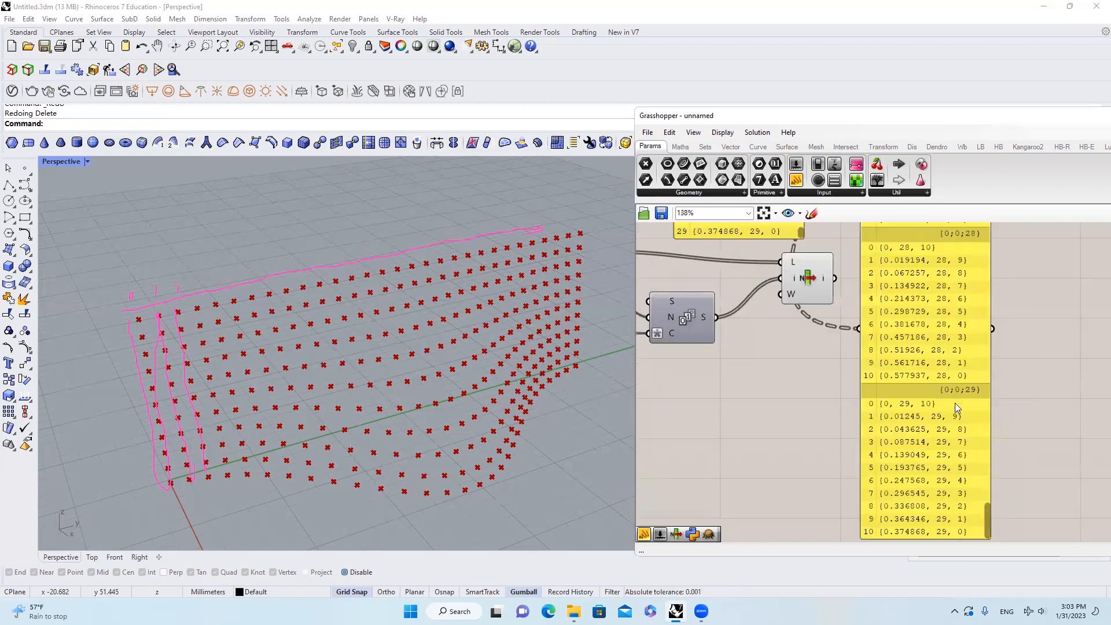
scroll(953, 393, "up", 1)
scroll(961, 382, "down", 2)
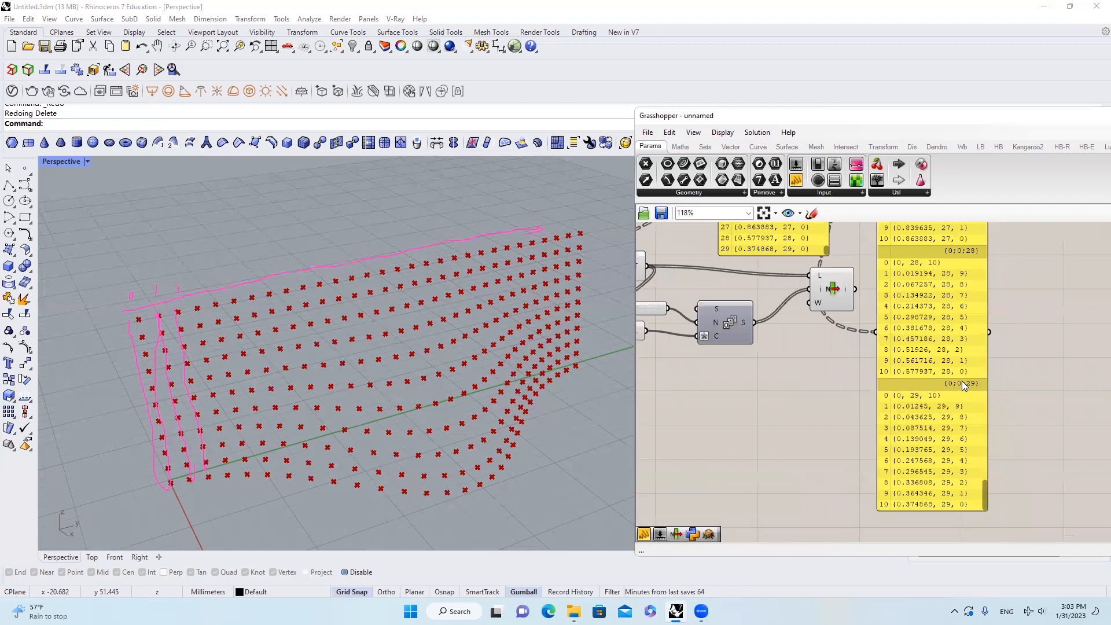
scroll(961, 381, "up", 2)
scroll(948, 393, "up", 1)
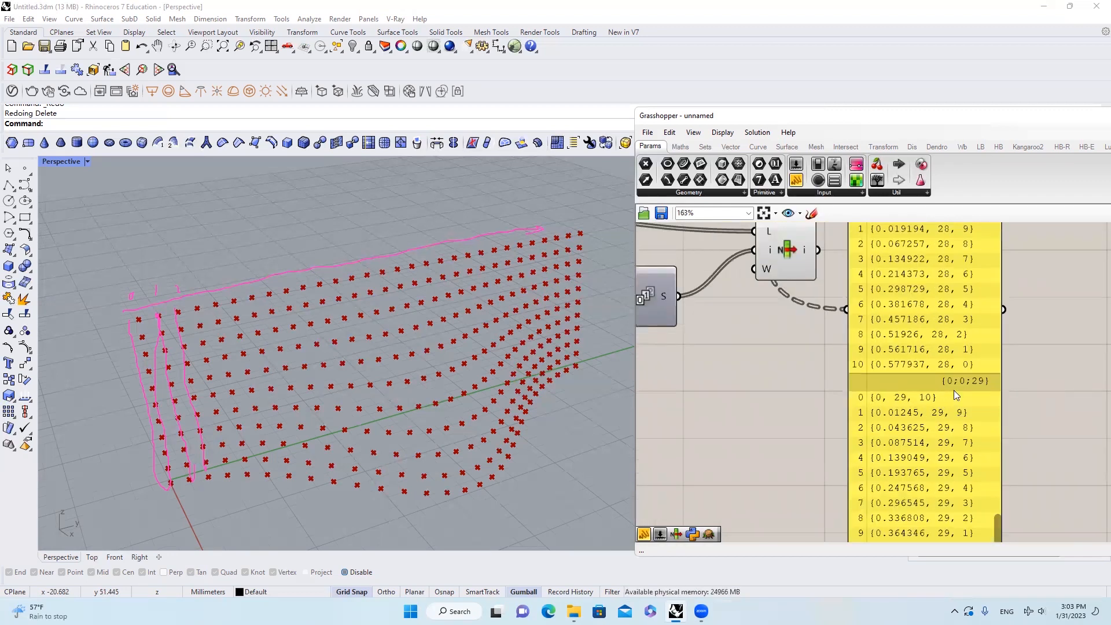
scroll(954, 390, "down", 1)
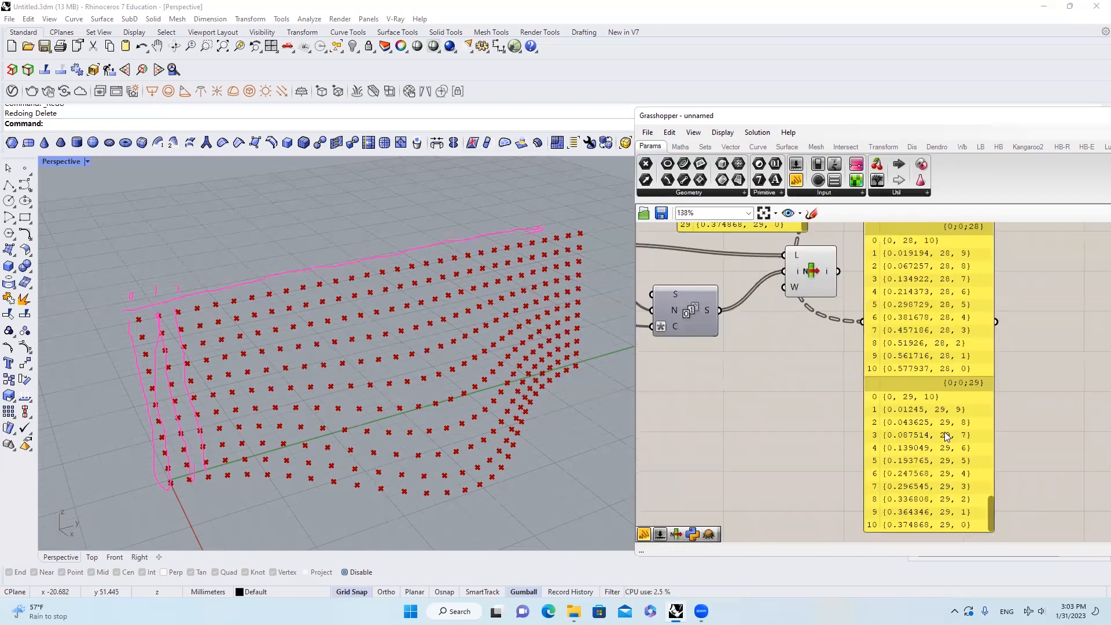
scroll(940, 466, "down", 2)
scroll(918, 430, "up", 2)
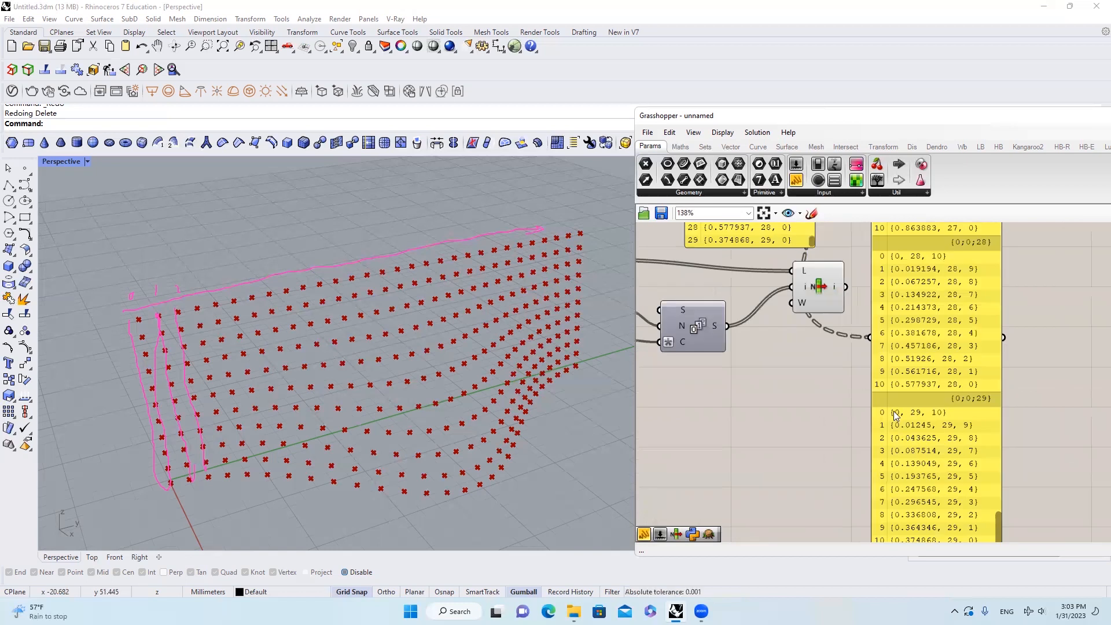
scroll(905, 431, "down", 2)
scroll(920, 501, "up", 2)
scroll(922, 502, "down", 3)
Delete both data panels from the Grasshopper canvas.
left_click(958, 381)
key("Delete")
left_click(797, 316)
key("Delete")
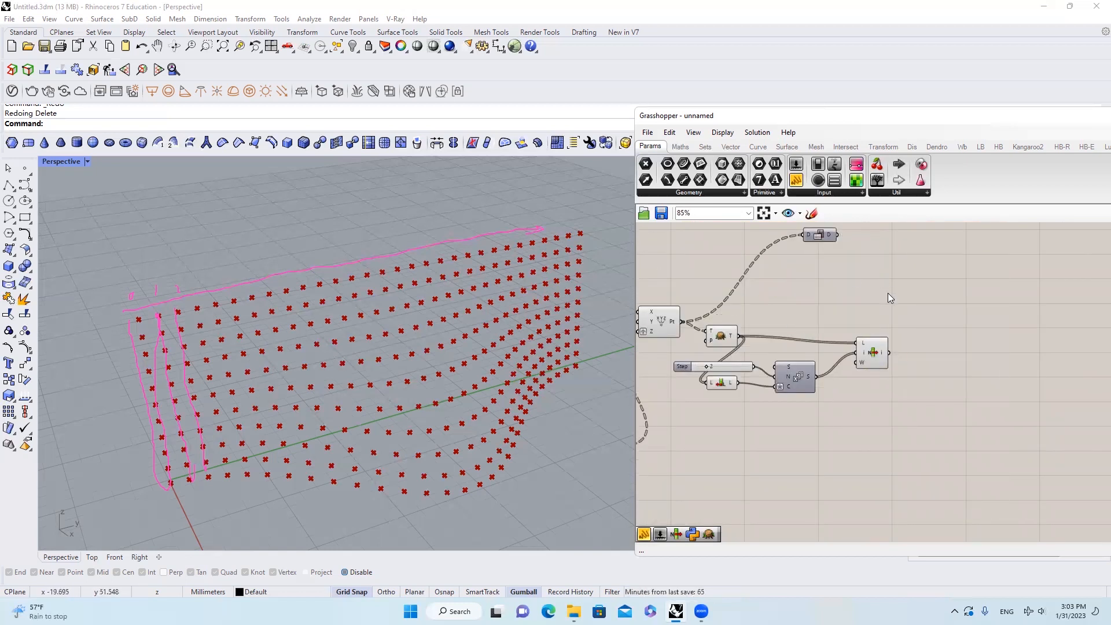
right_click_drag(887, 293, 900, 323)
left_click(832, 266)
left_click(1053, 555)
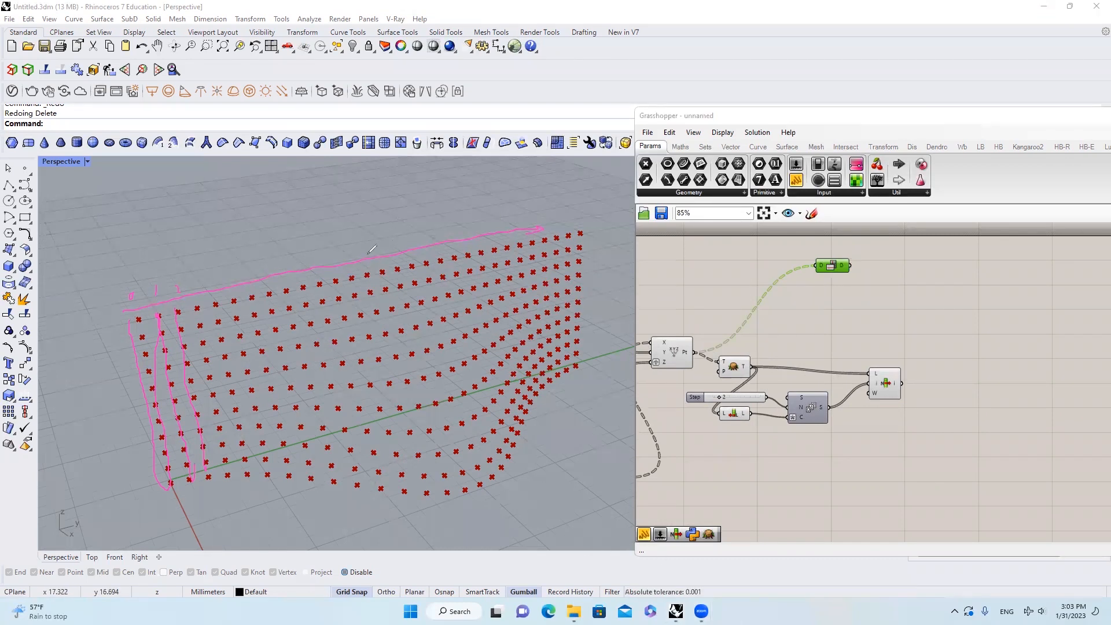
left_click_drag(615, 244, 173, 317)
left_click_drag(160, 381, 170, 492)
Connect the Flip Matrix output to the Flatten Tree's T input and inspect the points picked by List Item.
left_click_drag(849, 265, 719, 362)
left_click(889, 387)
right_click_drag(416, 379, 327, 350)
scroll(170, 280, "up", 3)
scroll(182, 271, "down", 3)
scroll(159, 263, "up", 3)
scroll(161, 292, "down", 4)
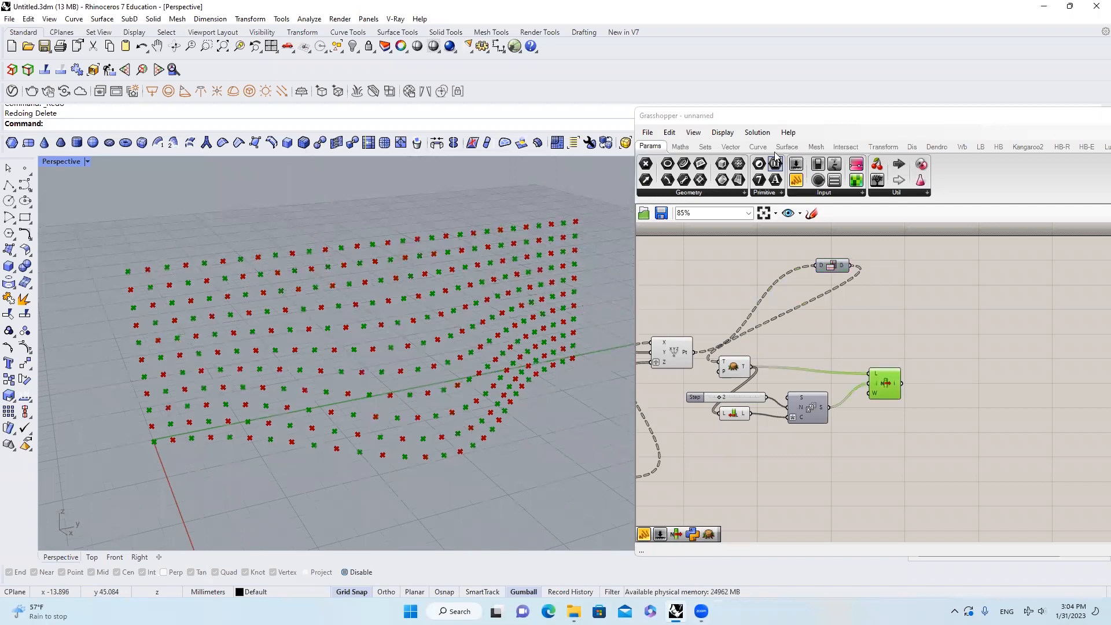
Add a YZ Plane component and use the List Item output as its plane origins.
left_click(729, 147)
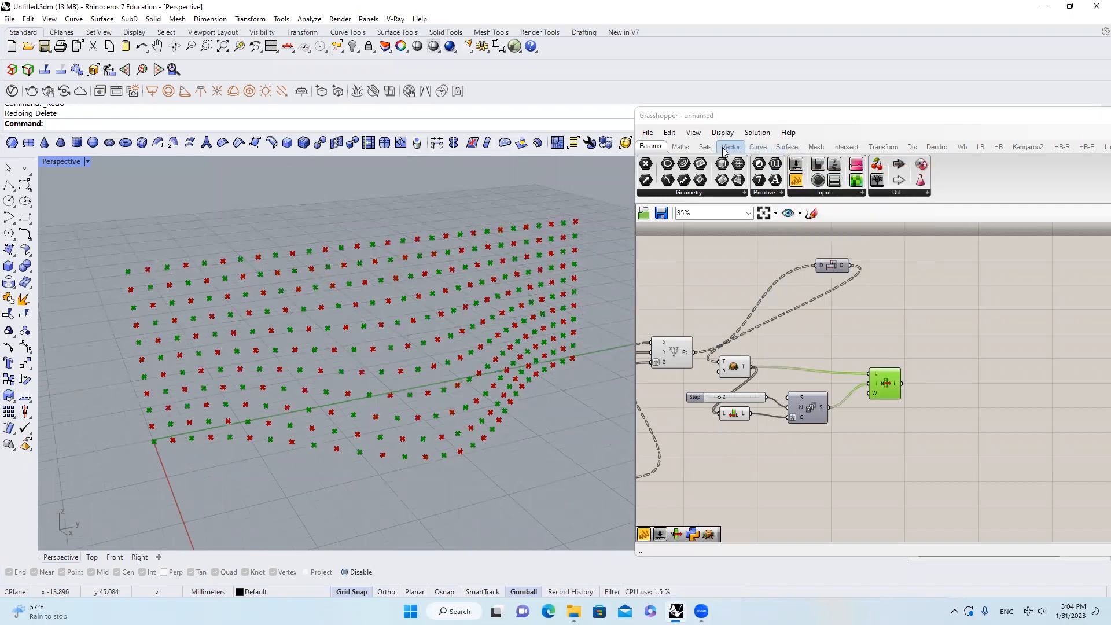
left_click(758, 193)
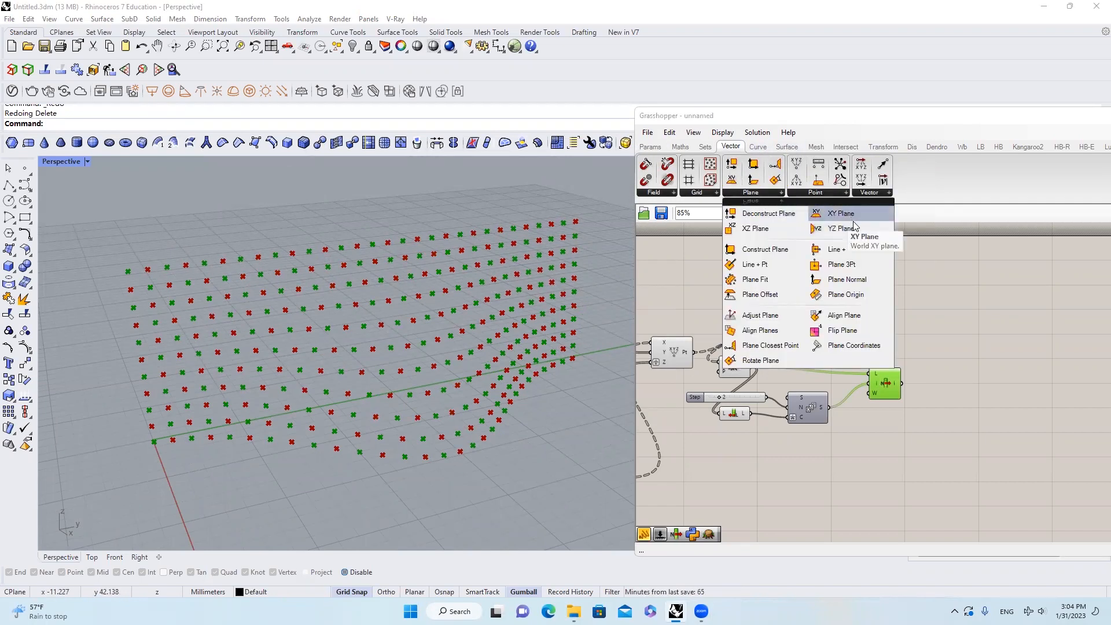
left_click_drag(842, 216, 945, 395)
right_click_drag(312, 288, 416, 291)
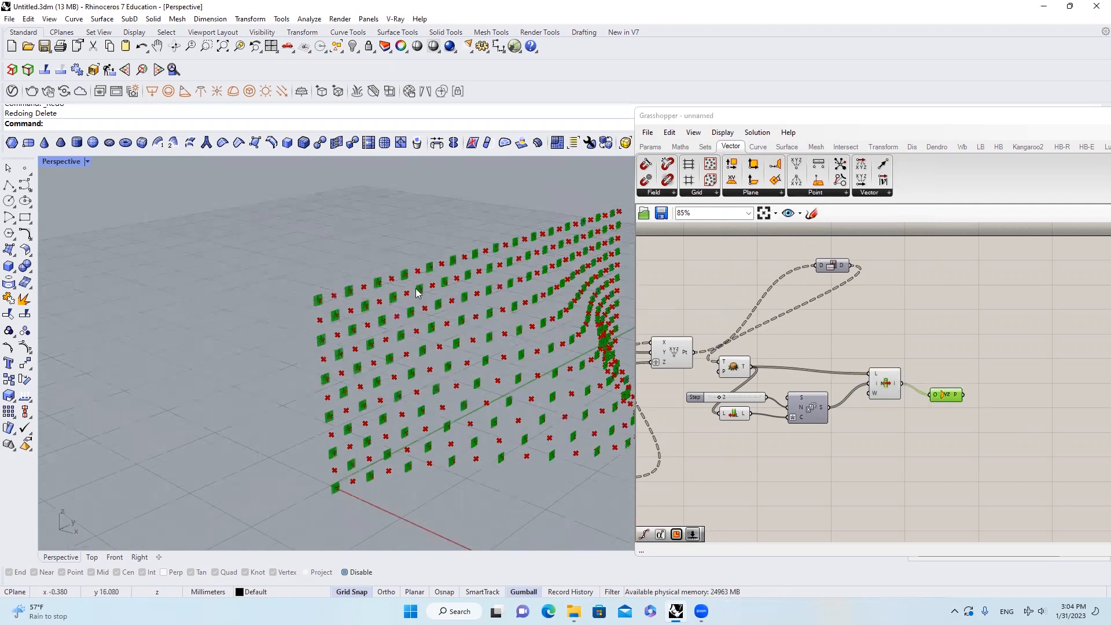
scroll(418, 292, "up", 10)
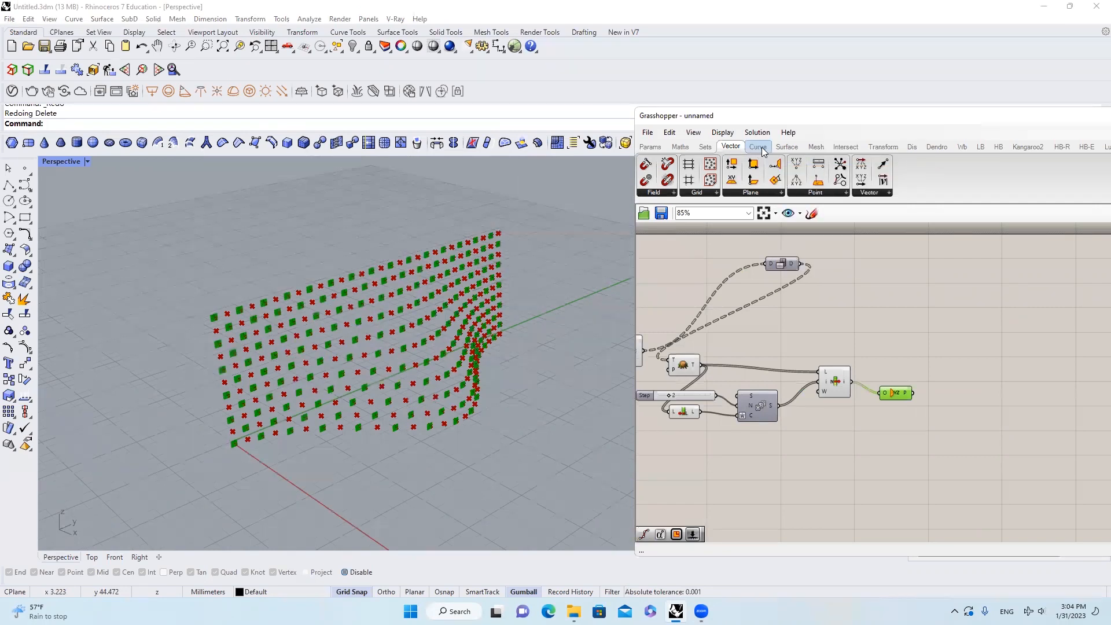
Add a Rectangle component and connect the YZ Plane output to its P input.
double_click(940, 340)
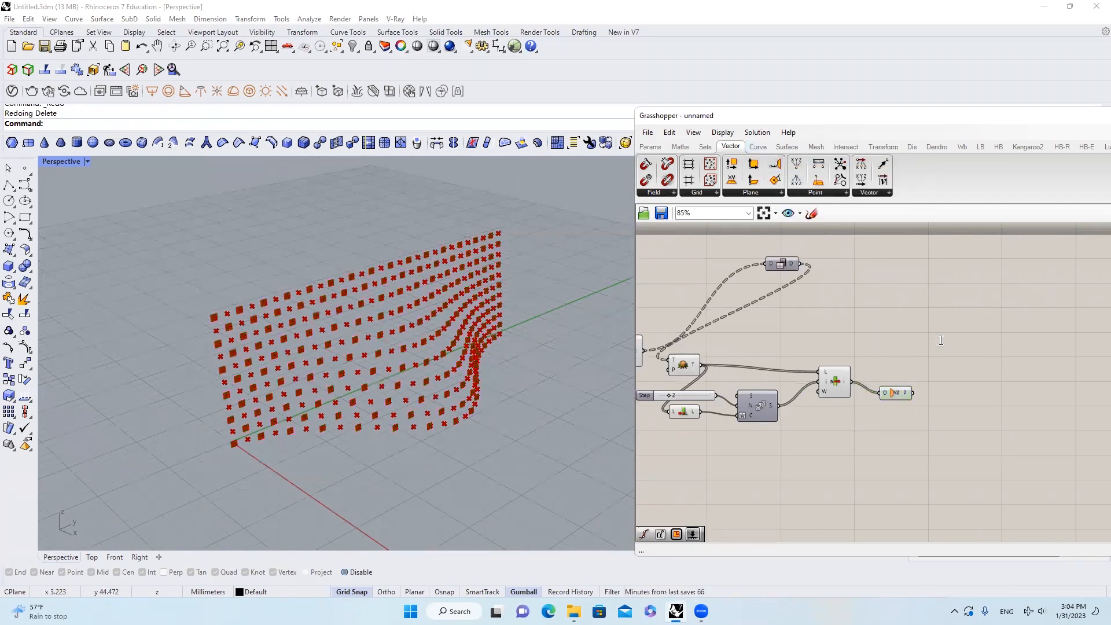
type("rectangle")
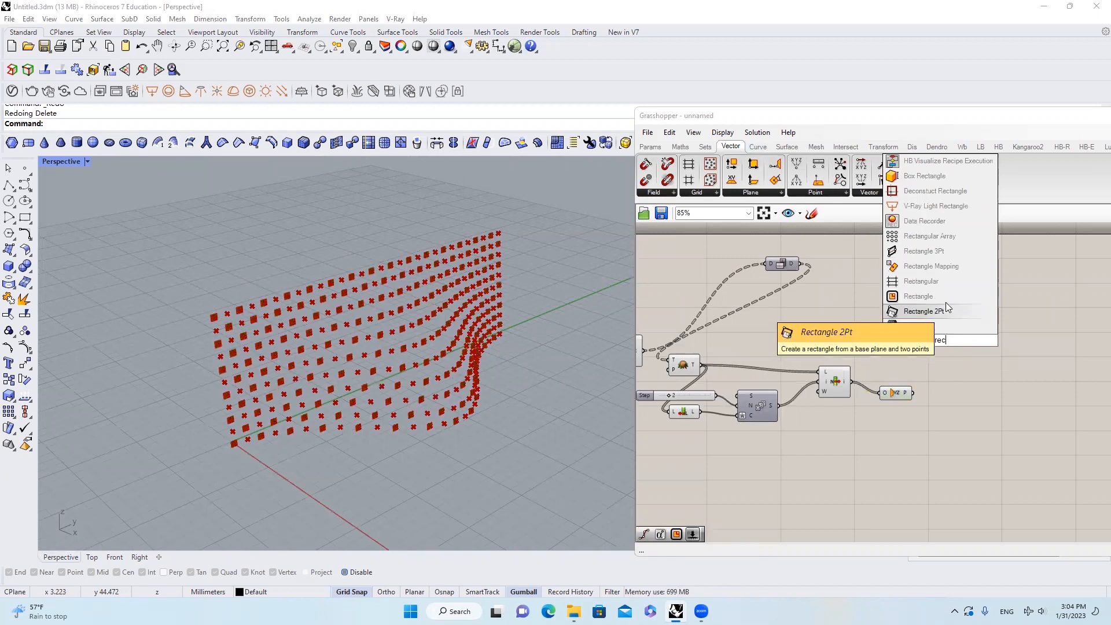
left_click(945, 302)
scroll(926, 414, "up", 2)
scroll(927, 414, "up", 1)
left_click_drag(964, 386, 1003, 399)
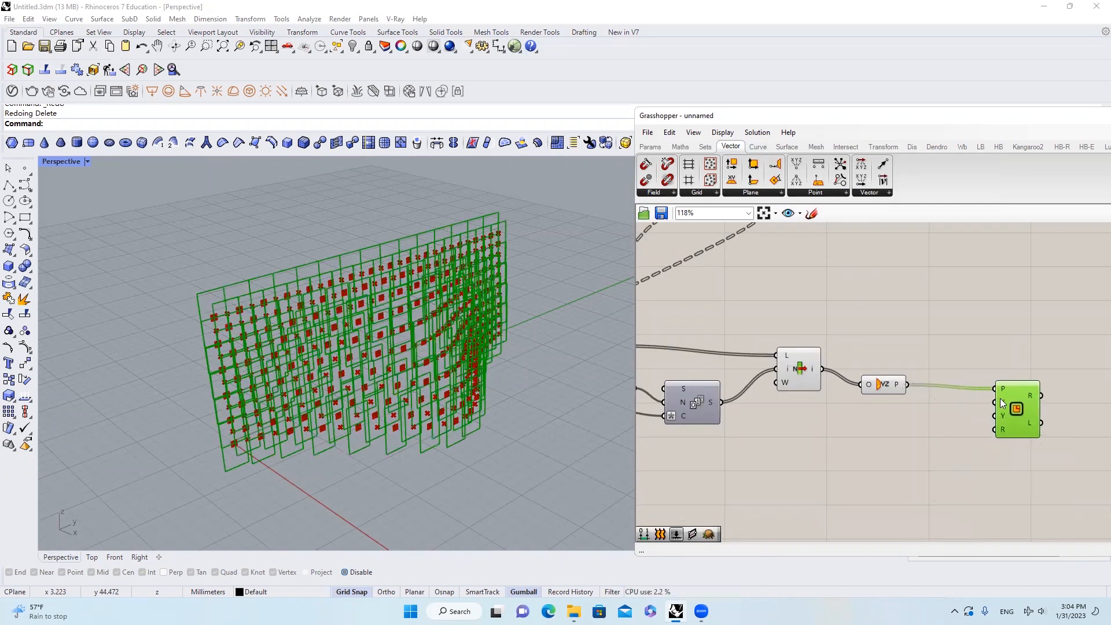
Add a Construct Domain component and connect its output to the Rectangle's X input.
left_click(680, 146)
left_click_drag(648, 166, 921, 425)
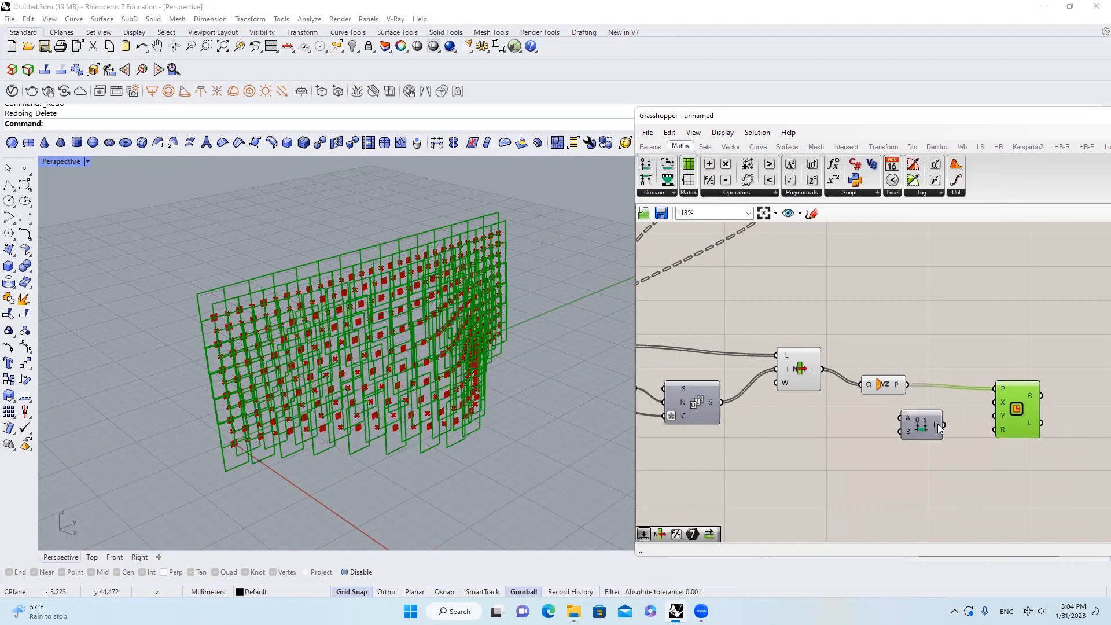
left_click_drag(996, 412, 995, 403)
left_click(908, 416)
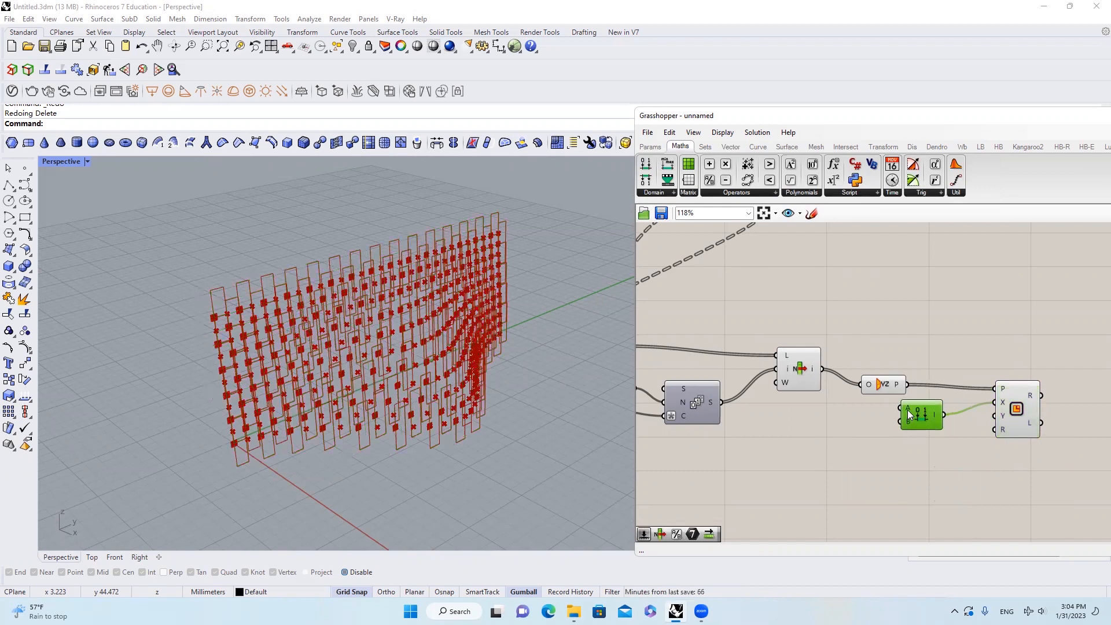
scroll(907, 409, "up", 2)
Create a number slider with value 0.5, place it beside Construct Domain and inspect the rectangles around the points.
double_click(823, 409)
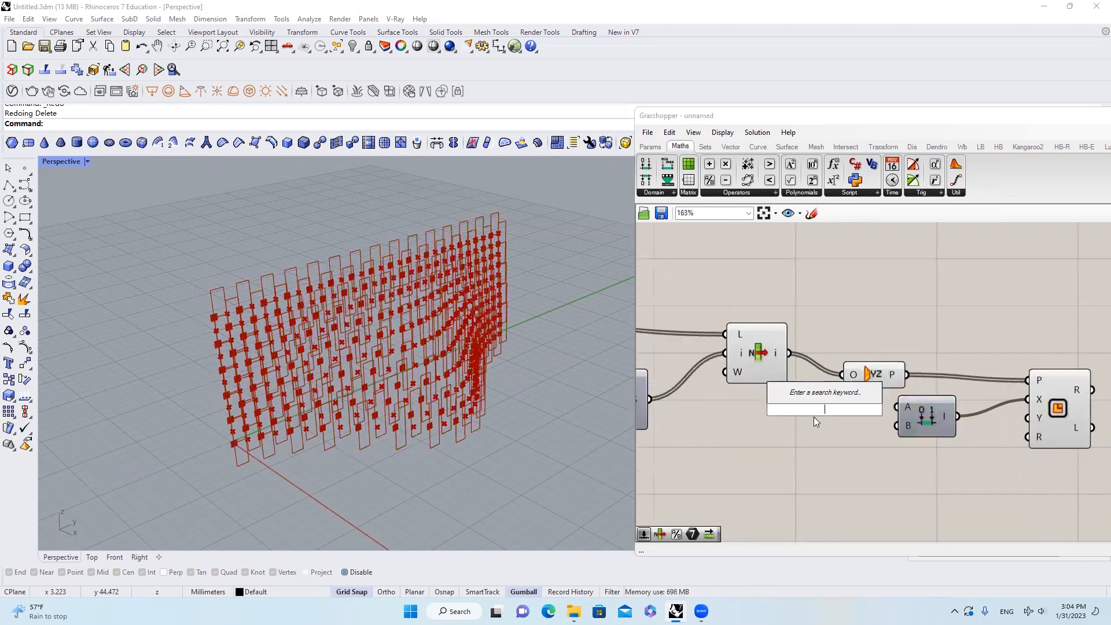
type("0.5")
key("Return")
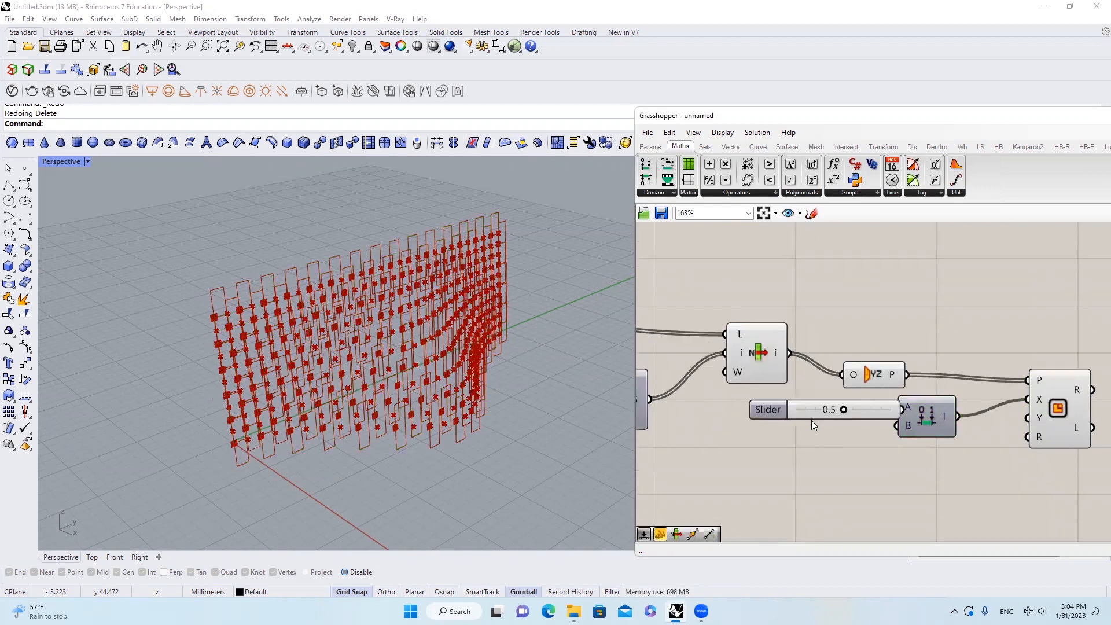
left_click_drag(878, 413, 833, 430)
right_click_drag(833, 430, 875, 417)
scroll(217, 454, "up", 3)
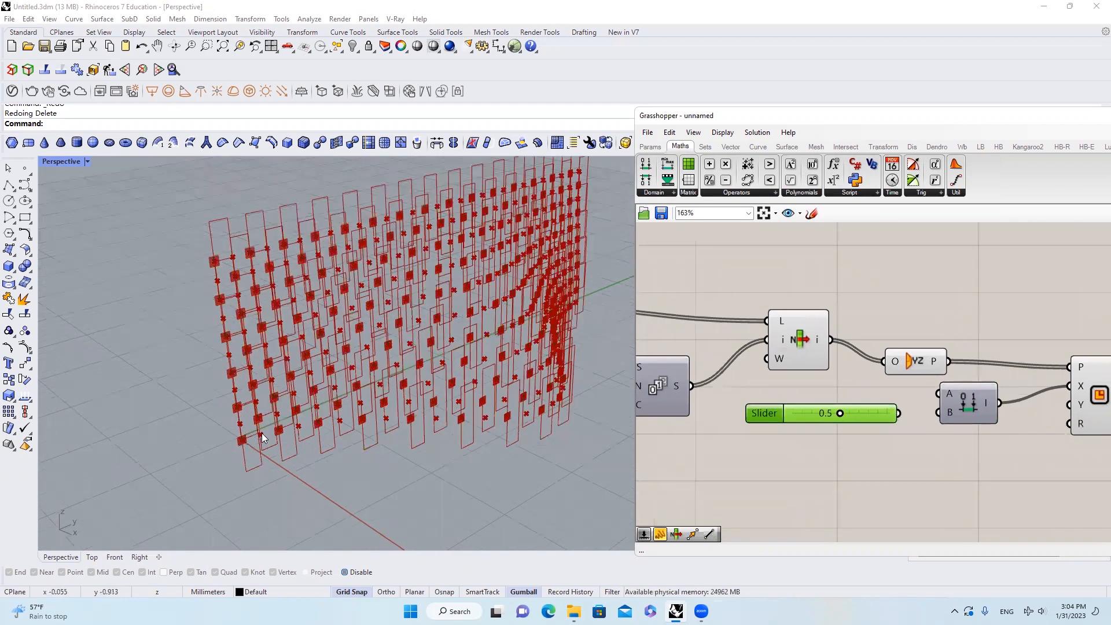
scroll(297, 430, "up", 5)
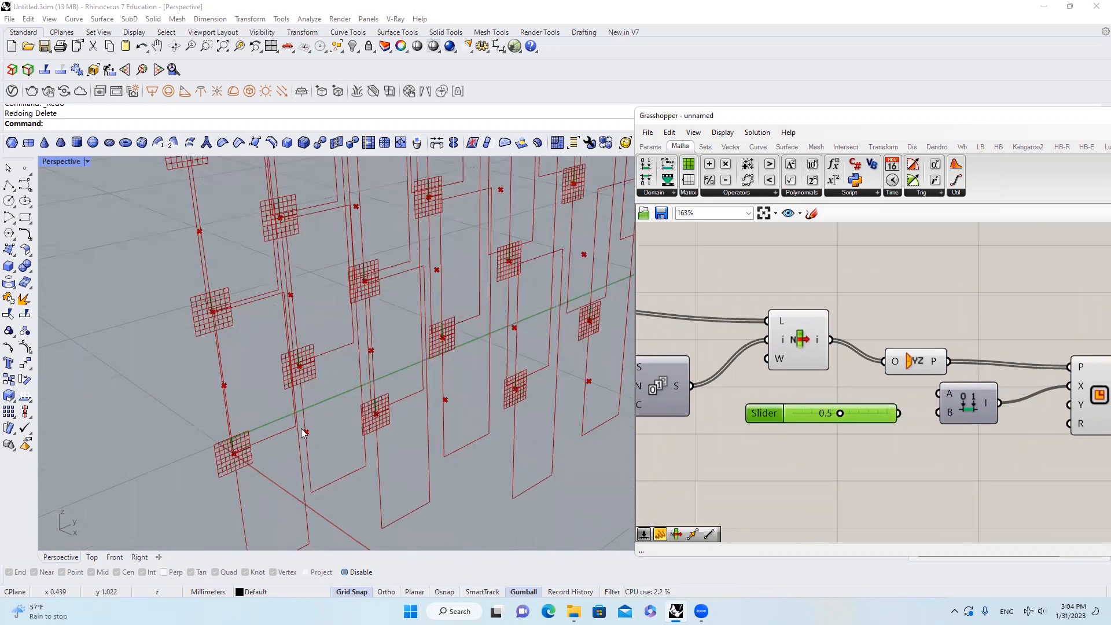
right_click_drag(900, 417, 837, 425)
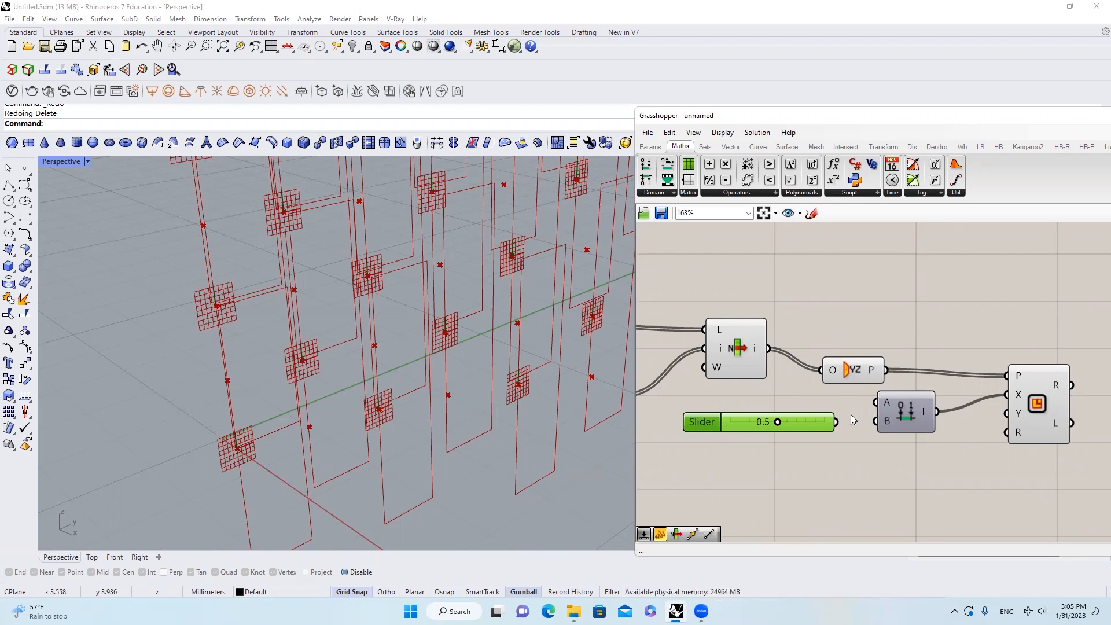
Set the expression -x on Construct Domain's A input and connect the 0.5 slider to both A and B.
right_click(885, 401)
mouse_move(965, 491)
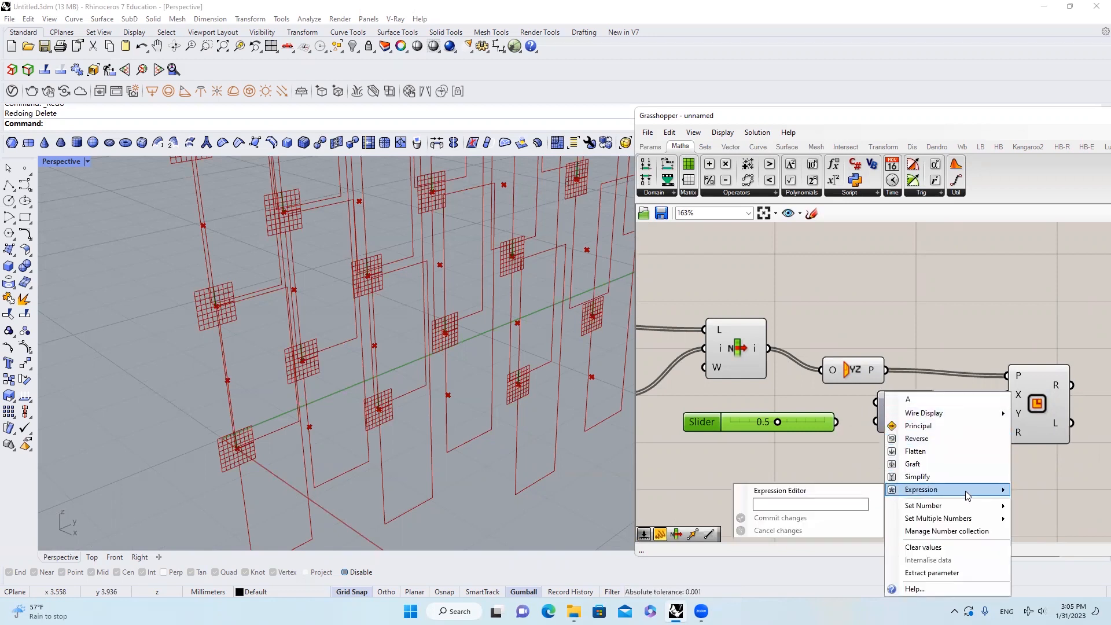
left_click(849, 503)
type("-x")
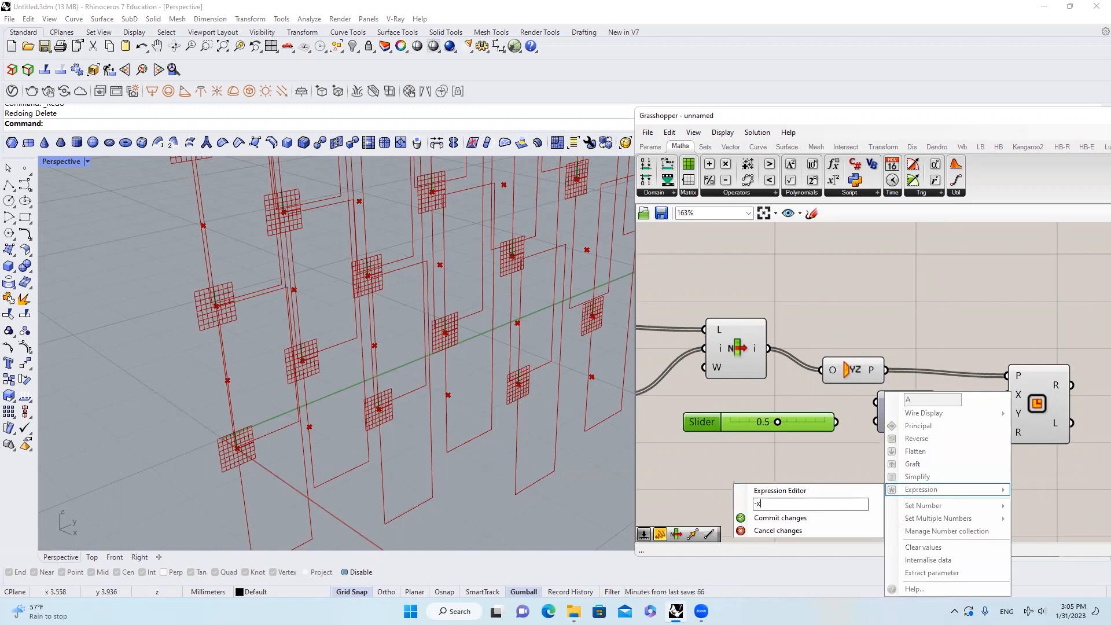
left_click(829, 518)
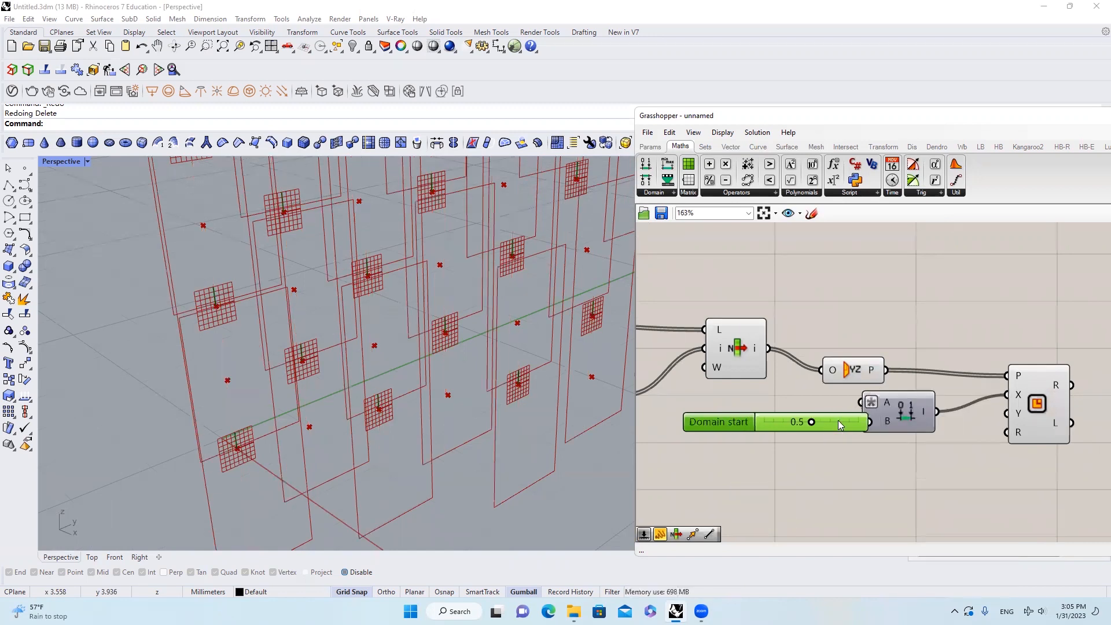
scroll(924, 412, "down", 1)
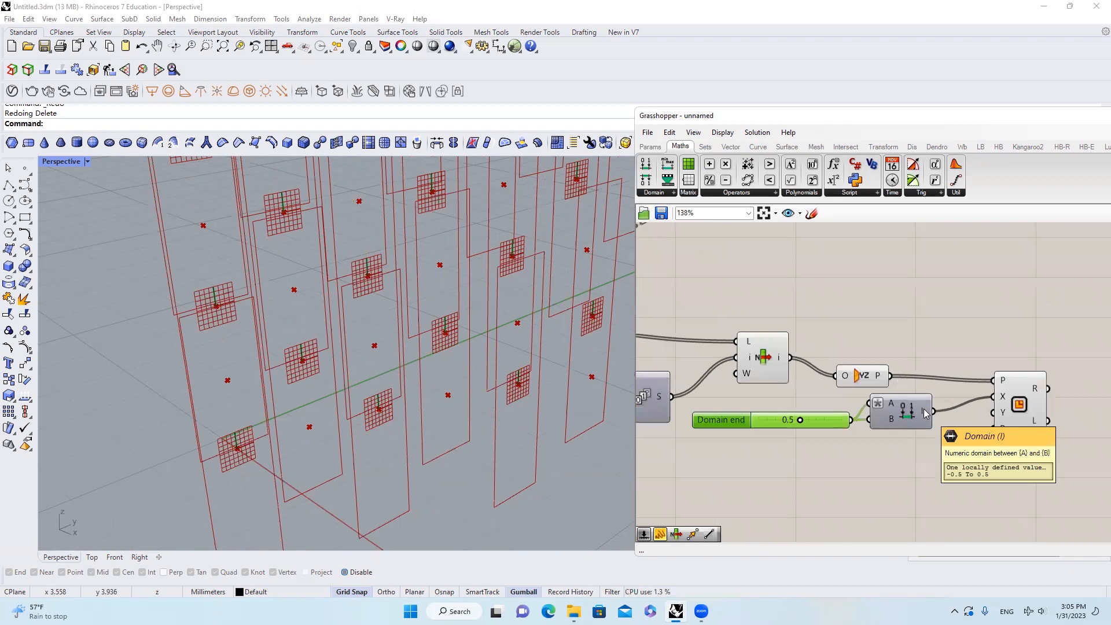
Connect the Construct Domain output to the Rectangle's Y input and check the resulting centred squares.
left_click_drag(920, 414, 994, 413)
scroll(489, 418, "down", 5)
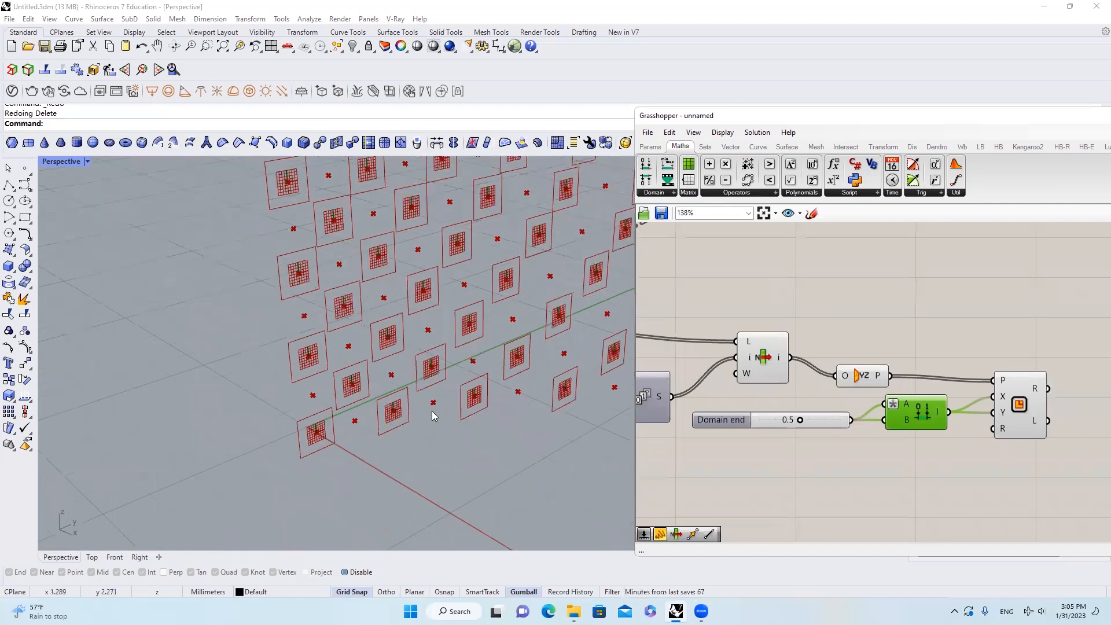
scroll(434, 389, "up", 1)
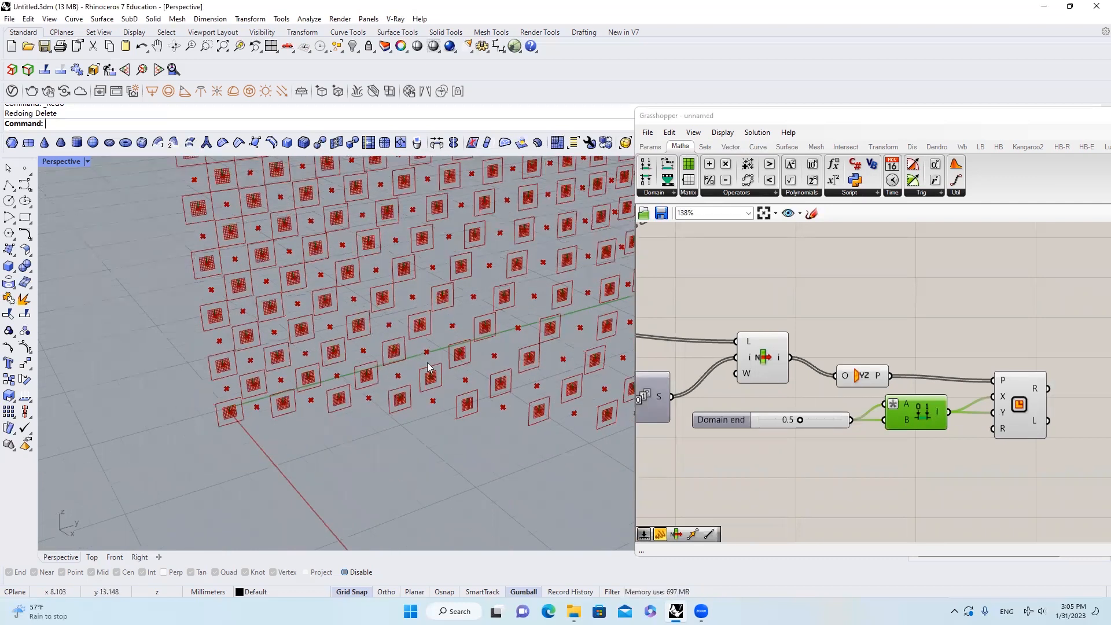
scroll(426, 372, "up", 3)
Examine how the squares alternate across the point grid in the Right and Perspective views.
left_click(139, 556)
scroll(384, 325, "down", 5)
scroll(424, 303, "up", 6)
scroll(424, 304, "down", 3)
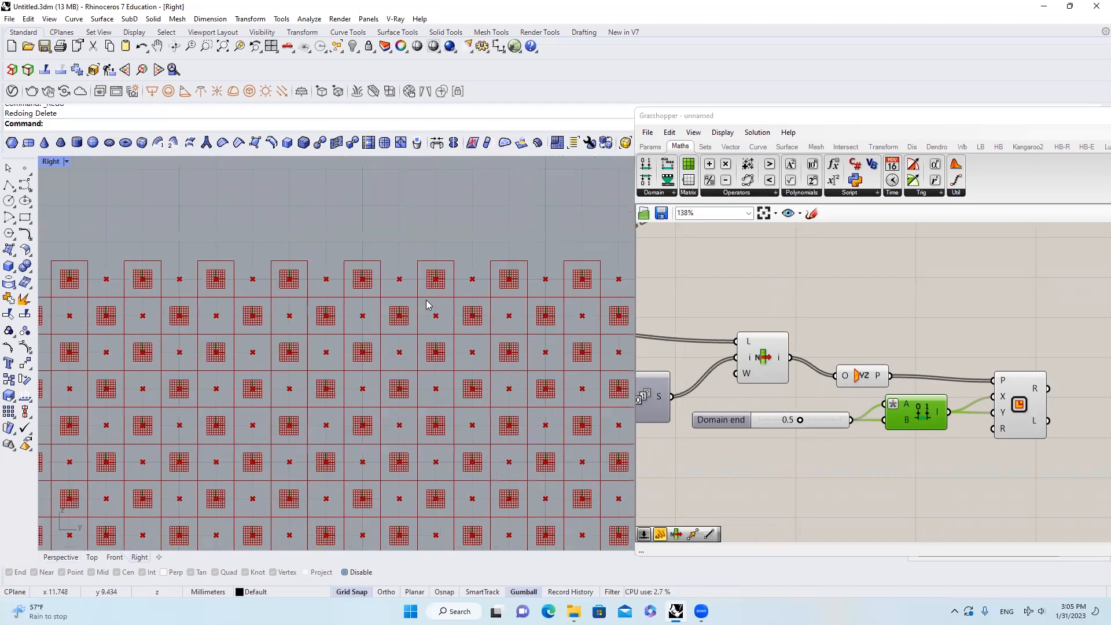
scroll(426, 301, "down", 3)
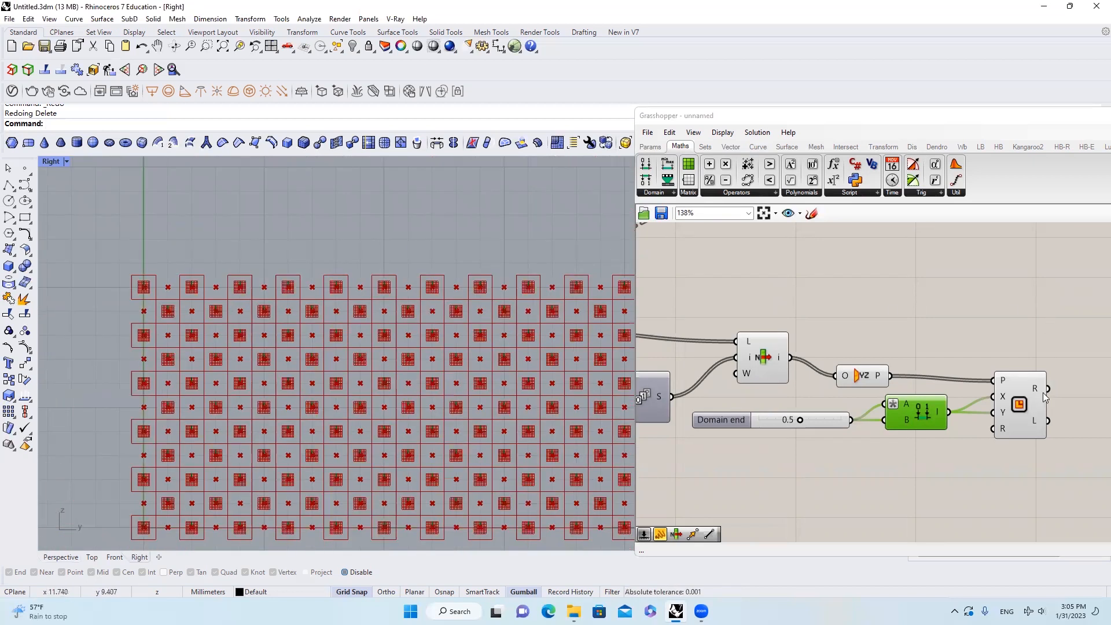
scroll(457, 390, "up", 1)
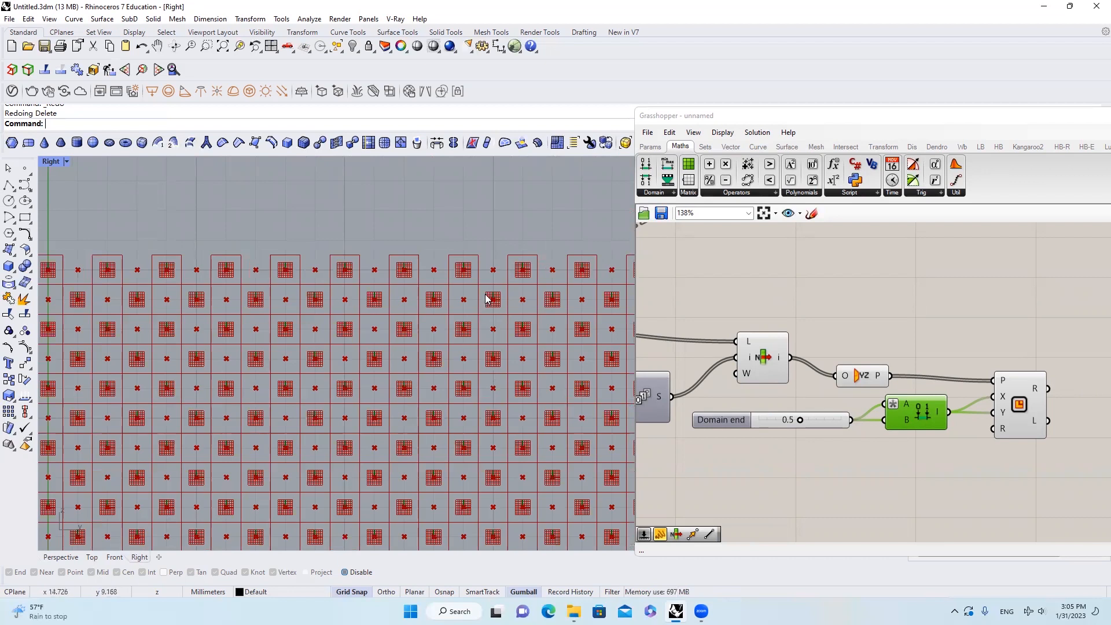
scroll(461, 300, "down", 3)
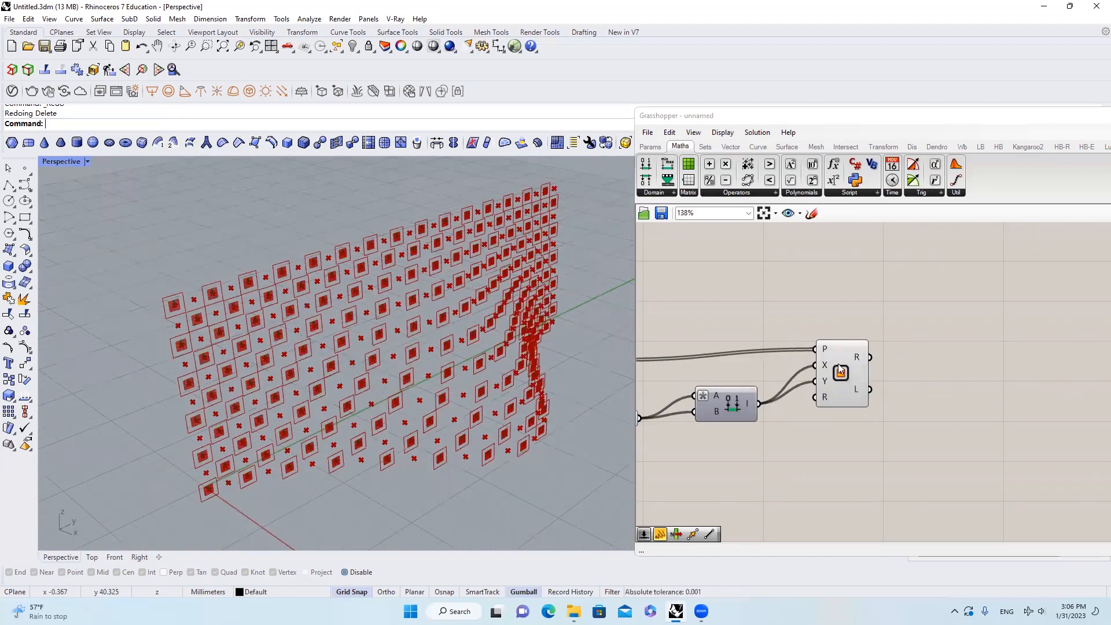
Add an Extrude component to the canvas beyond the Rectangle component.
left_click(841, 382)
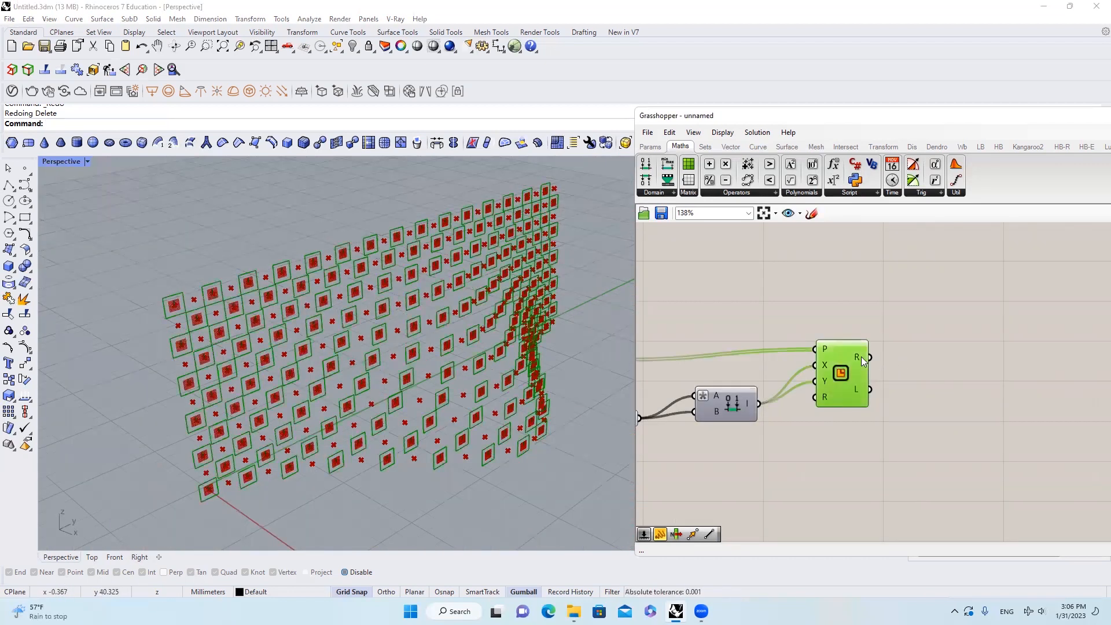
double_click(965, 362)
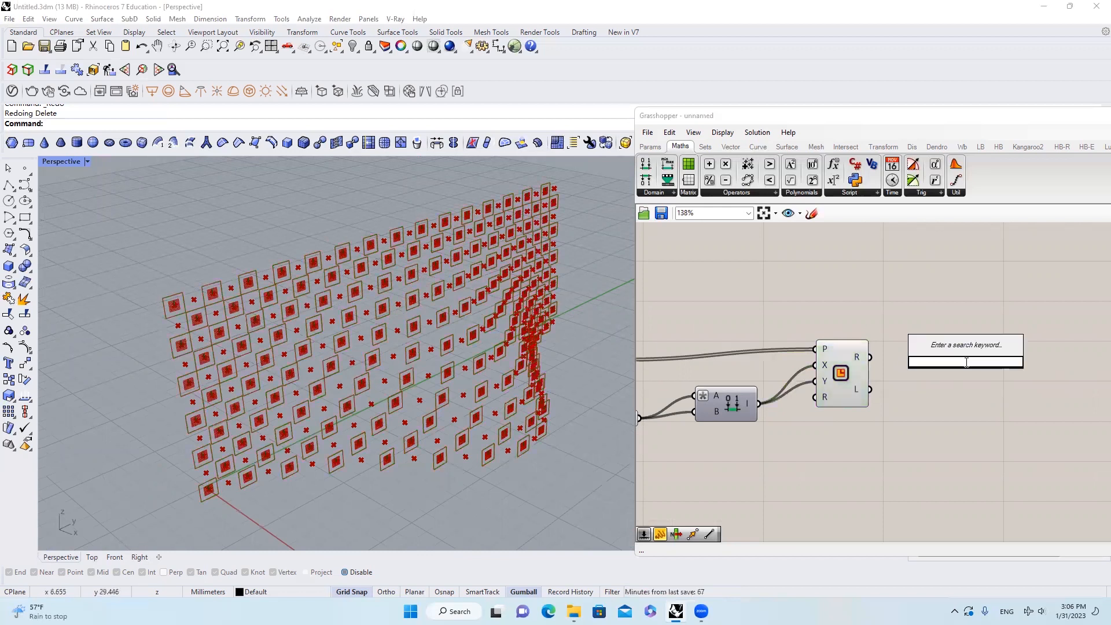
type("ex")
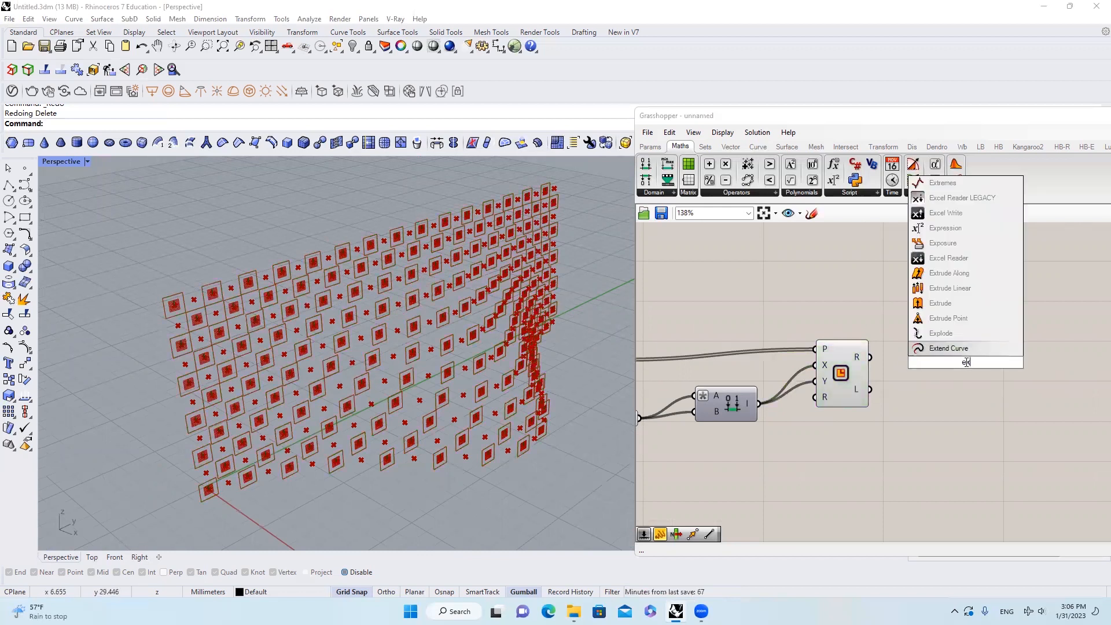
left_click(940, 302)
left_click_drag(963, 365, 1002, 375)
left_click(939, 405)
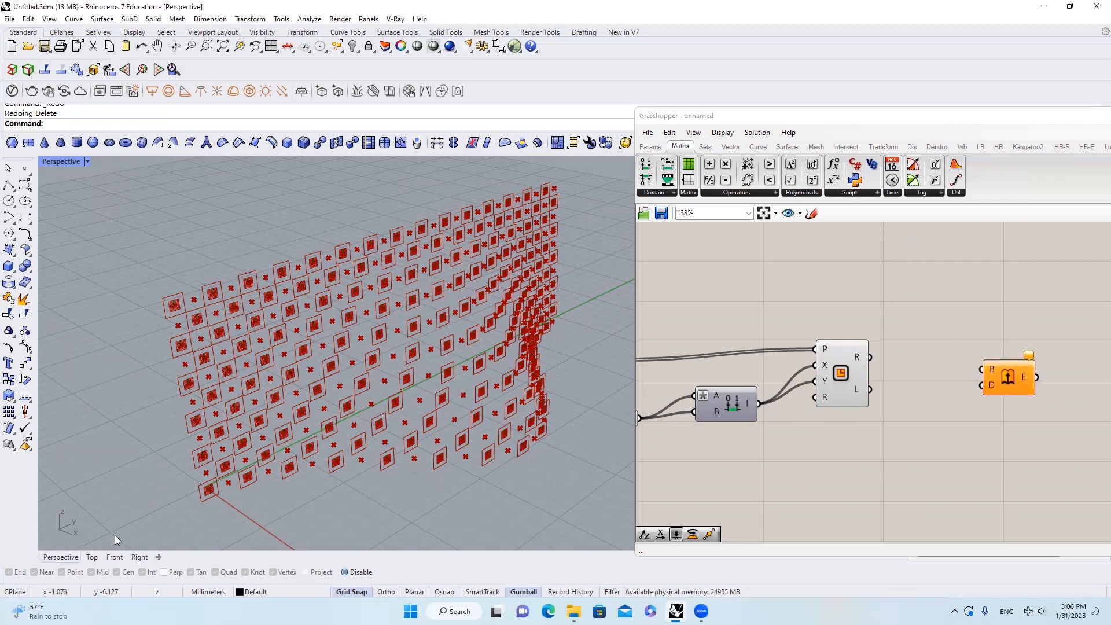
Add a Unit X vector feeding Extrude's D input and connect the Rectangle's R output to Extrude's B input.
double_click(938, 432)
type("x")
left_click(949, 418)
mouse_move(964, 432)
left_mouse_down()
mouse_move(983, 385)
mouse_move(950, 437)
left_mouse_up()
left_click_drag(870, 357, 983, 368)
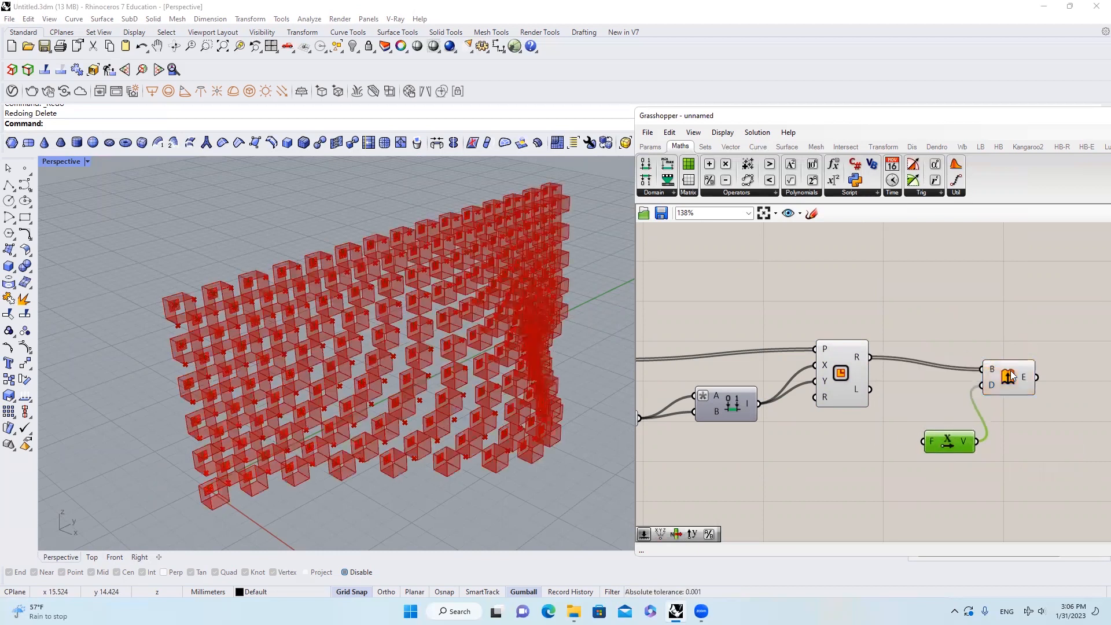
Create a decimal number slider, connect it to Unit X's F input and set the factor to 1.7.
double_click(823, 460)
type("3")
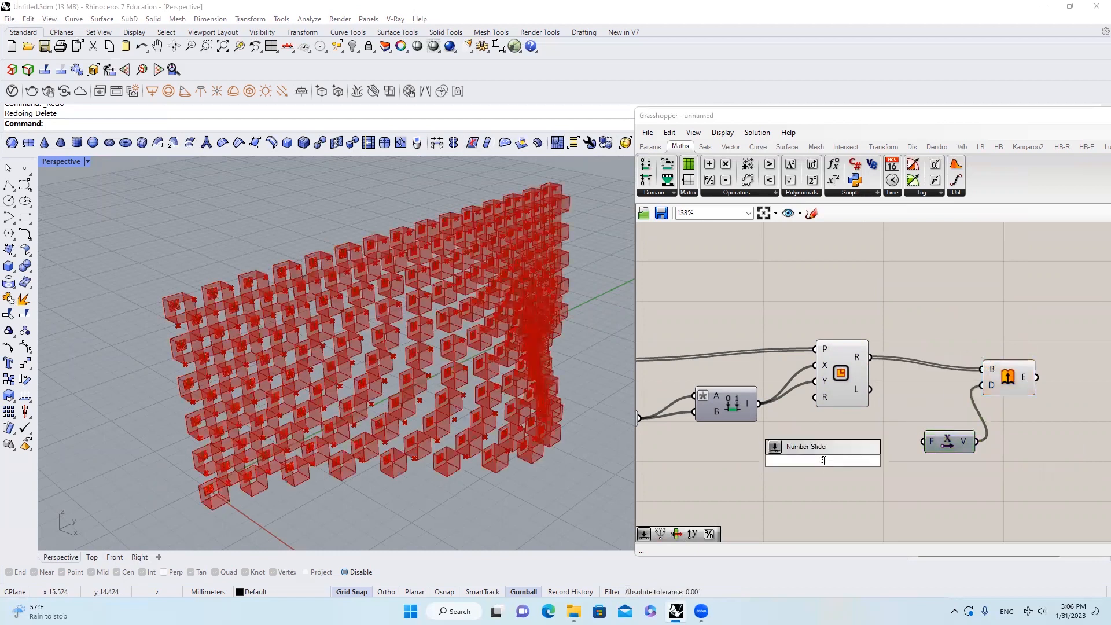
type(".3")
key("Return")
left_click_drag(924, 441, 890, 460)
scroll(827, 463, "up", 2)
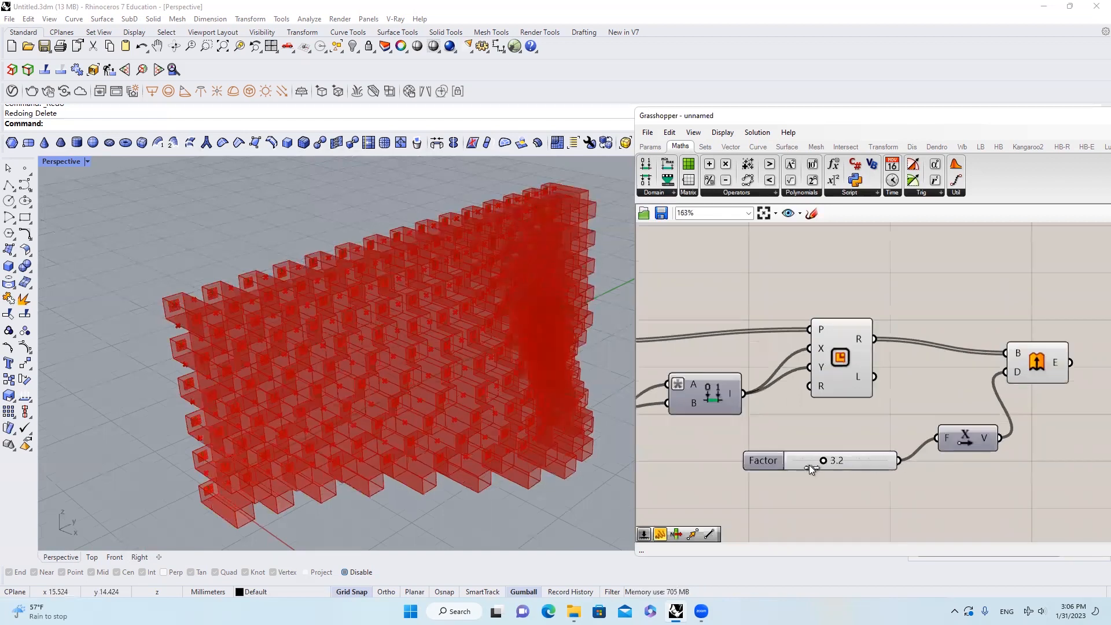
left_click_drag(806, 466, 818, 470)
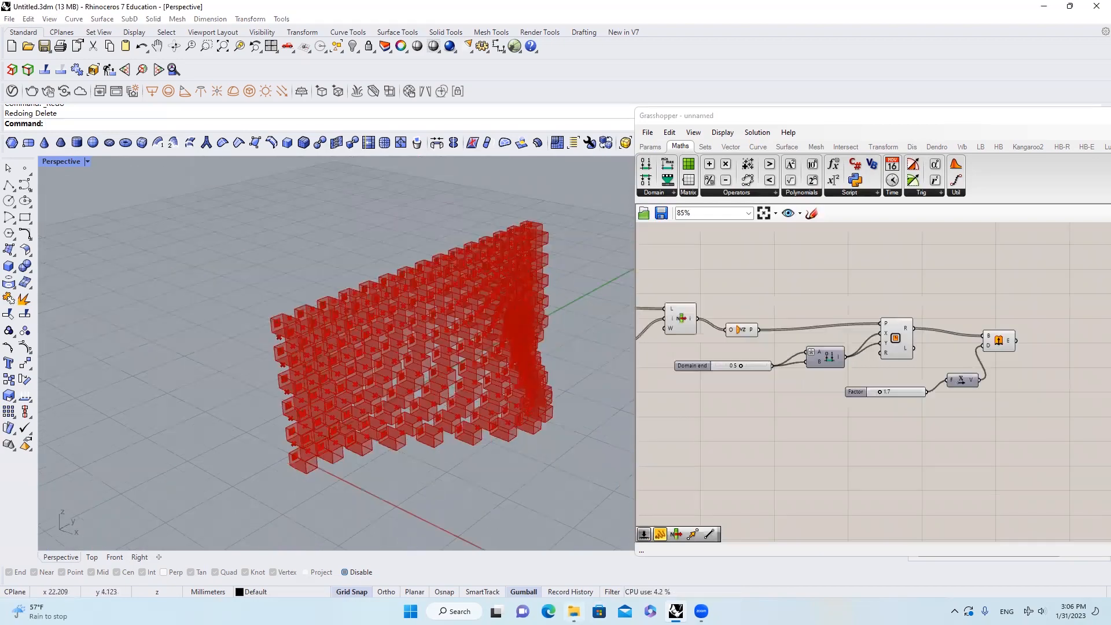
left_click(573, 611)
double_click(364, 272)
left_click_drag(581, 122, 619, 198)
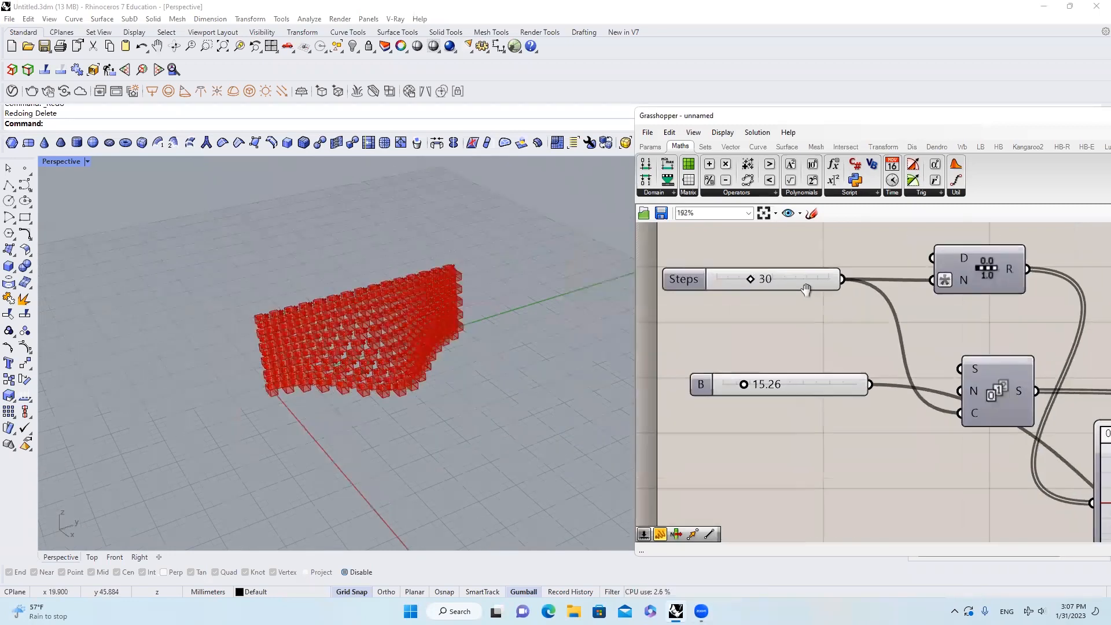
Set the Steps slider above the B slider to 50 and check the longer wall.
double_click(805, 288)
type("50")
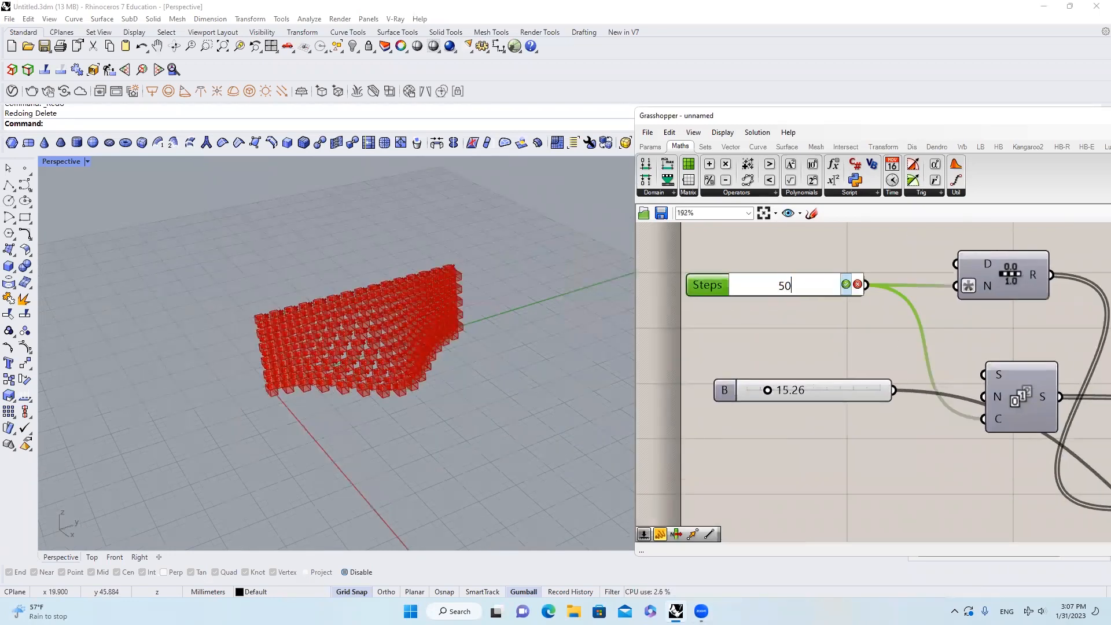
left_click(845, 284)
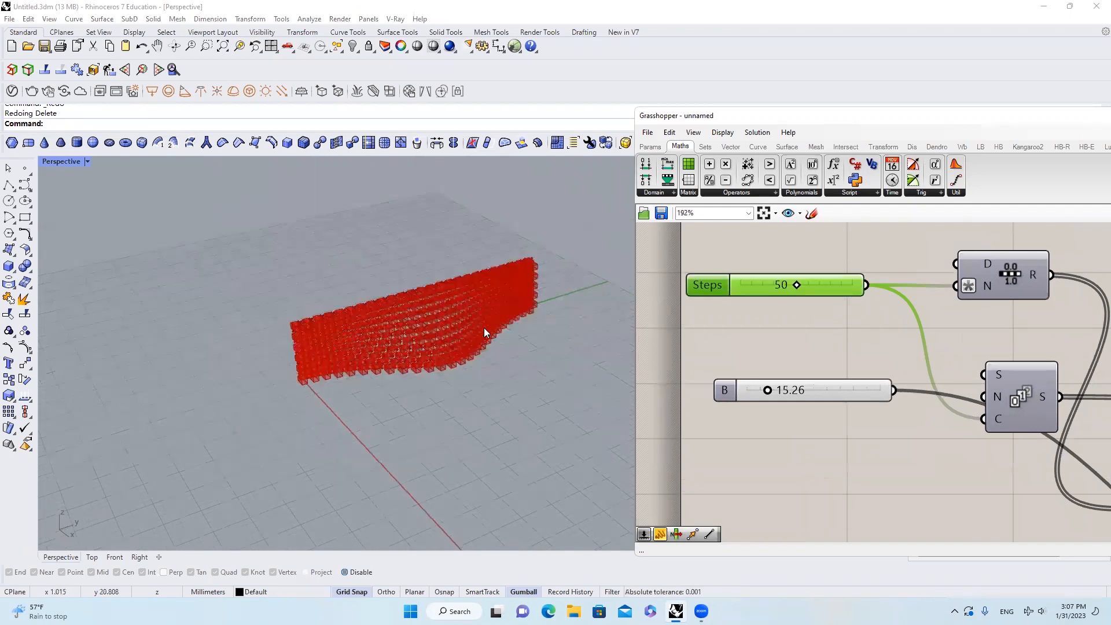
right_click_drag(484, 333, 550, 341)
scroll(793, 303, "down", 4)
right_click_drag(793, 303, 770, 258)
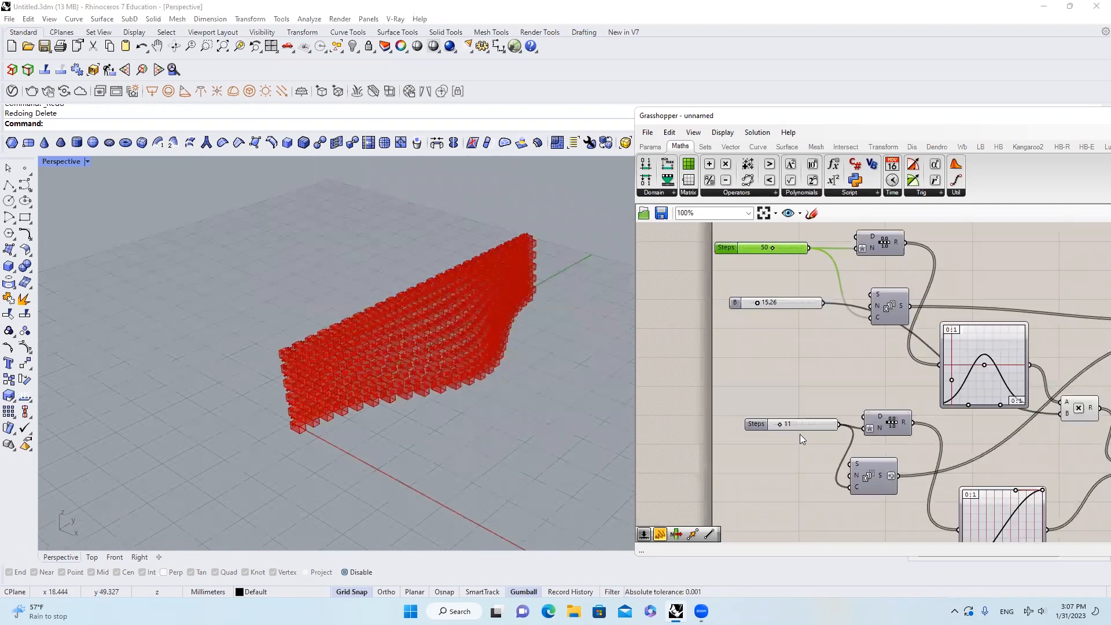
Set the Steps slider below the B slider to 20 and inspect the box pattern of the wall.
double_click(799, 428)
type("20")
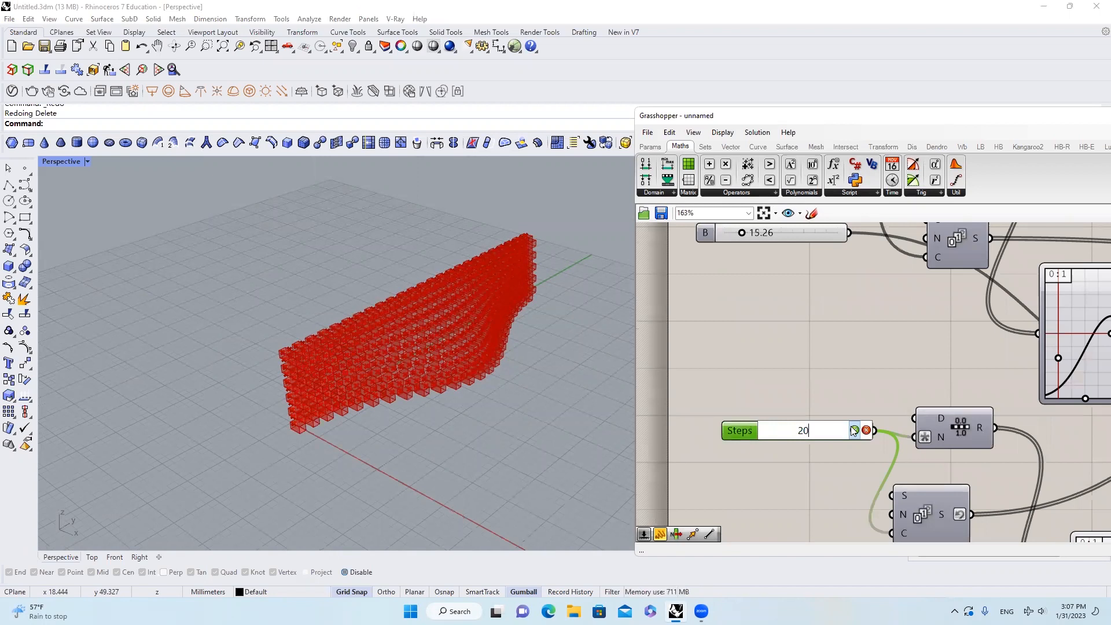
left_click(854, 429)
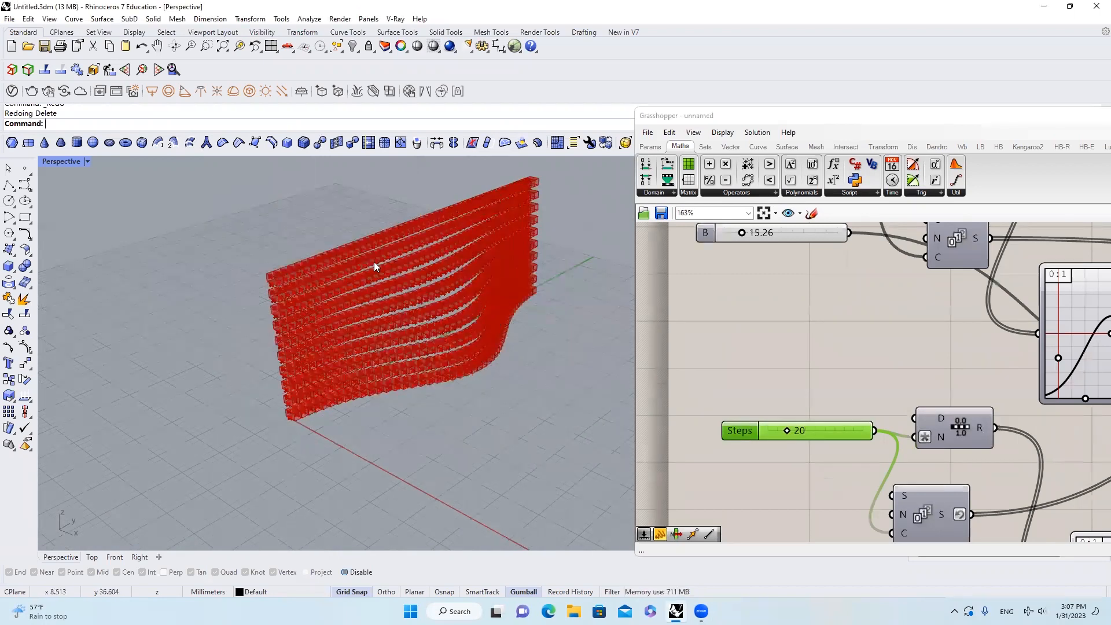
scroll(378, 267, "up", 3)
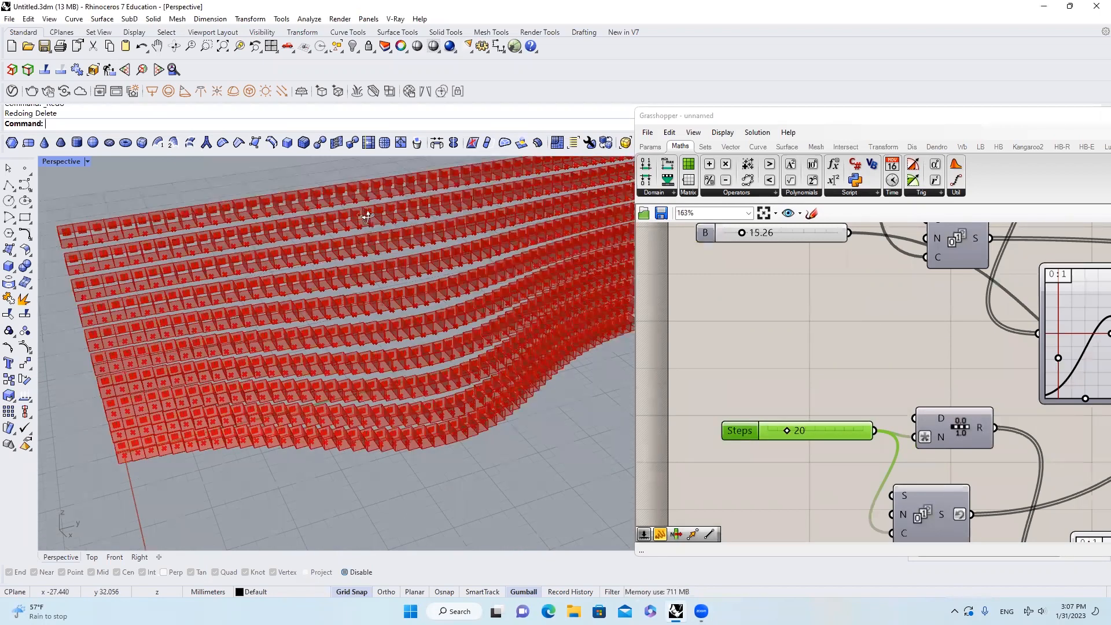
right_click_drag(353, 238, 376, 272)
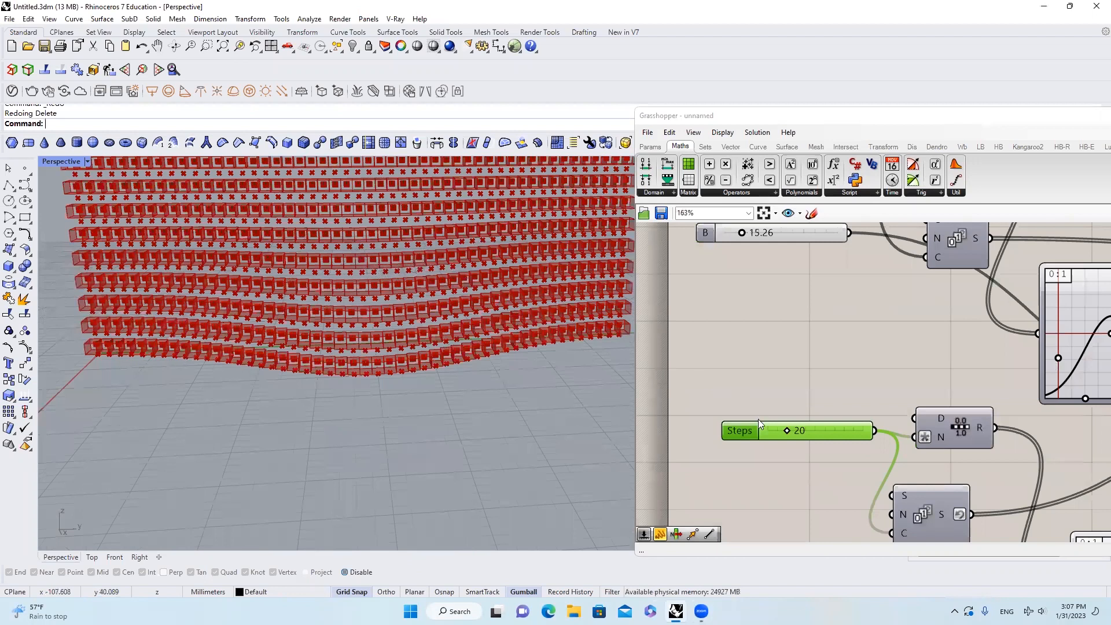
scroll(819, 436, "up", 3)
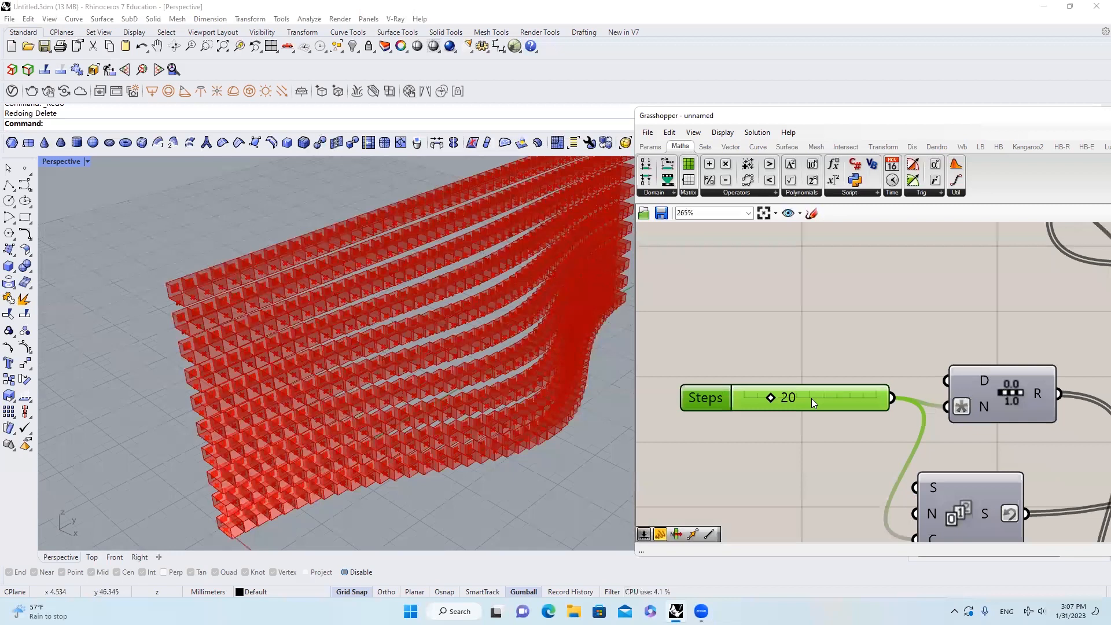
Change the lower Steps slider to 21 and inspect the alternating boxes from several angles.
double_click(811, 398)
type("2")
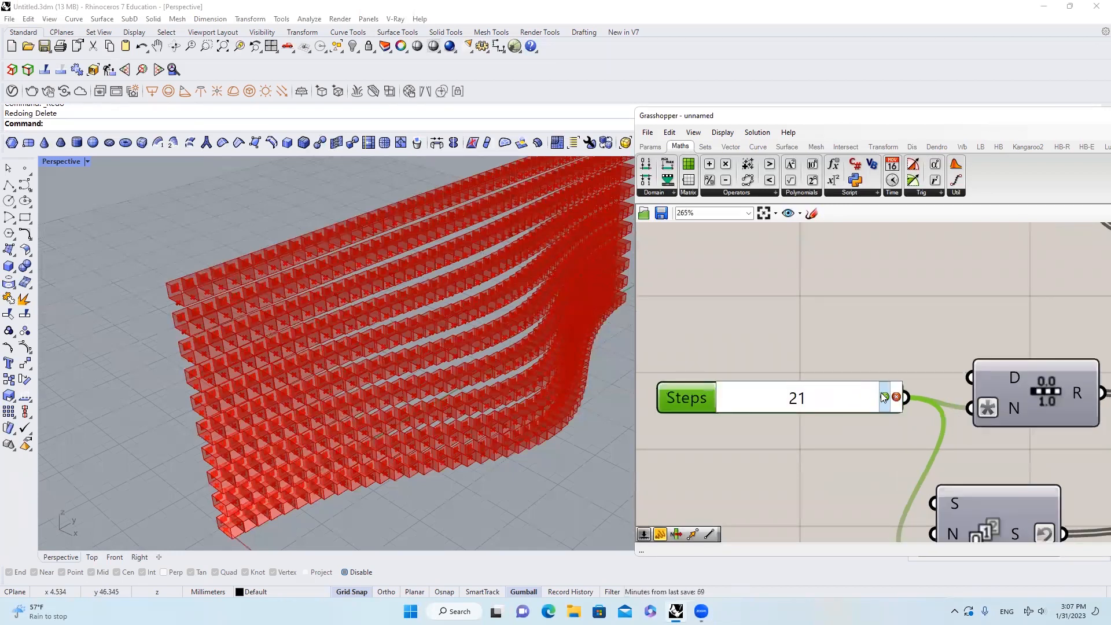
left_click(884, 395)
right_click_drag(381, 352, 359, 322)
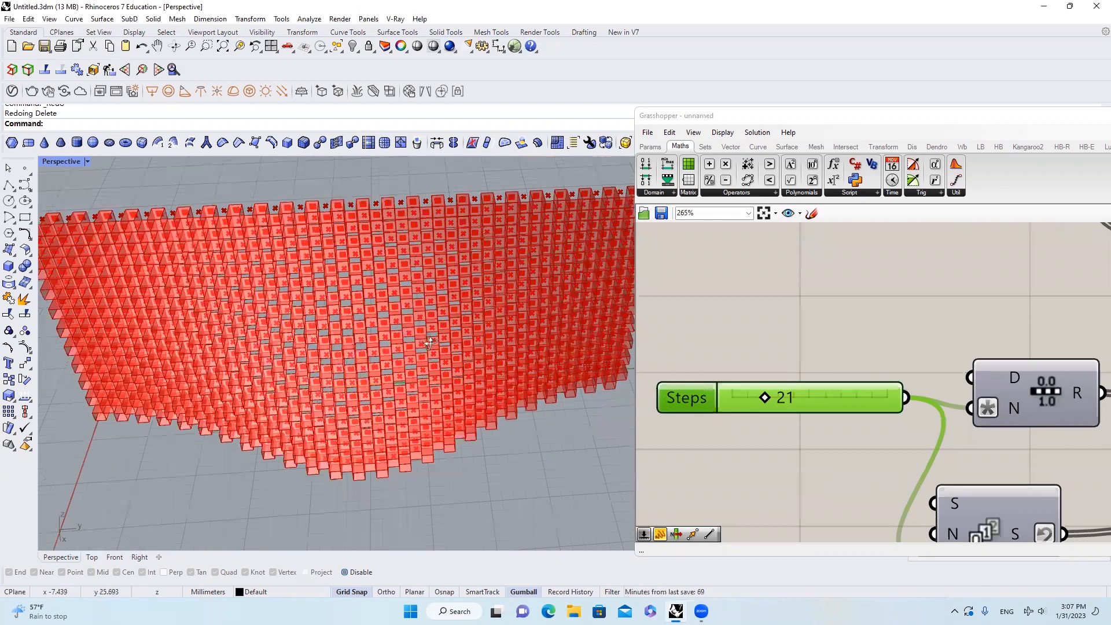
right_click_drag(429, 347, 307, 255)
scroll(244, 218, "up", 2)
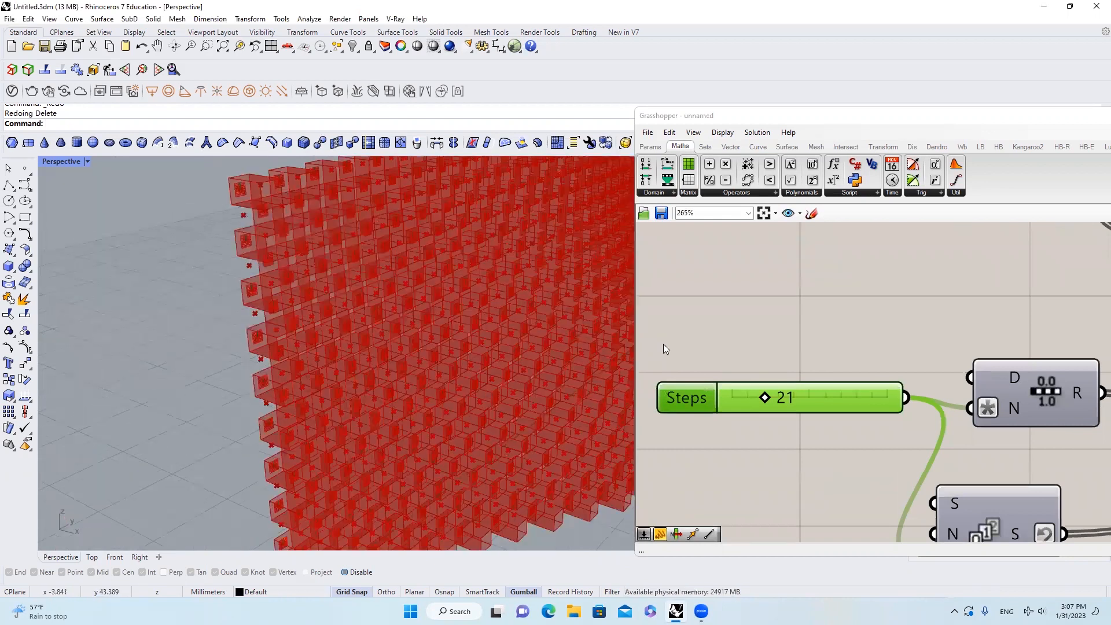
Return the lower Steps slider to the even value 20 to compare the box pattern.
double_click(787, 400)
type("20")
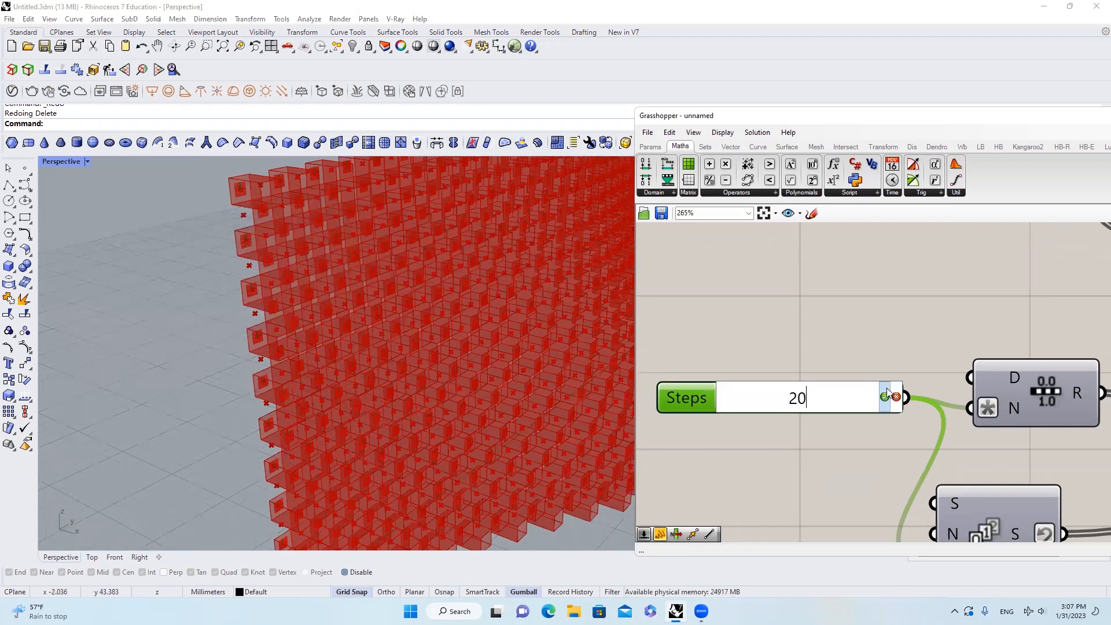
key("Return")
scroll(326, 211, "up", 2)
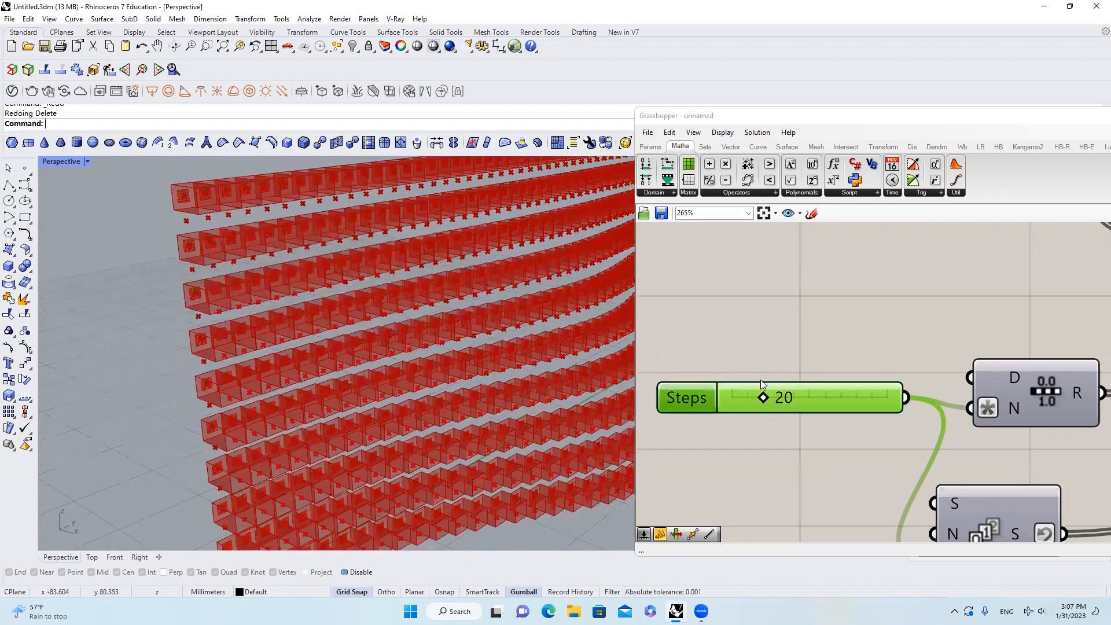
Set the lower Steps slider to the odd value 21 again and view the whole wall.
double_click(870, 400)
type("21")
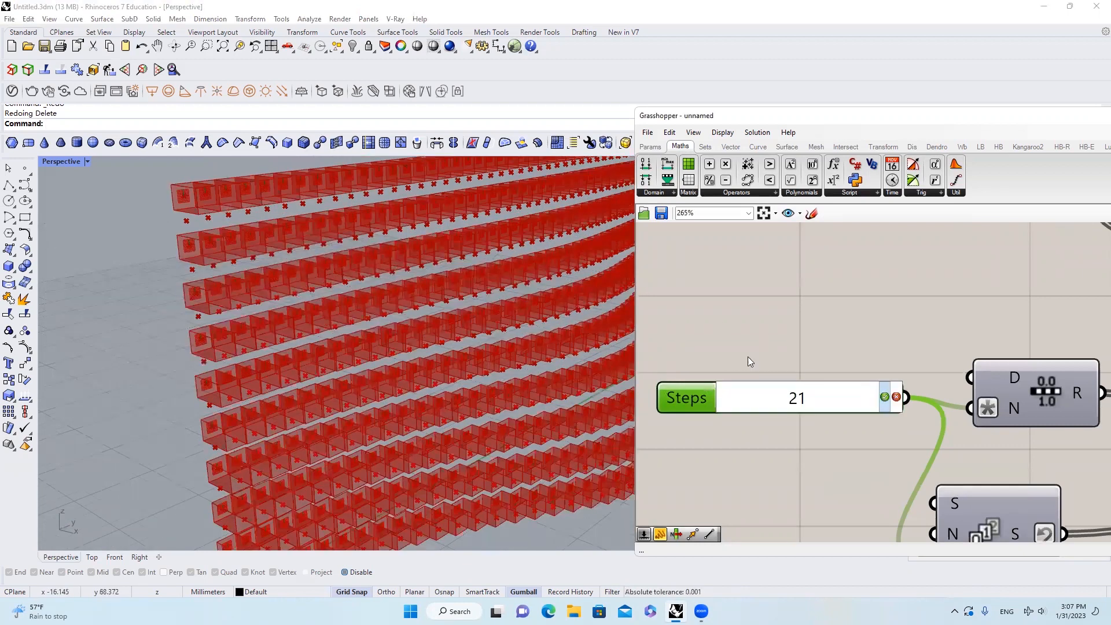
key("Return")
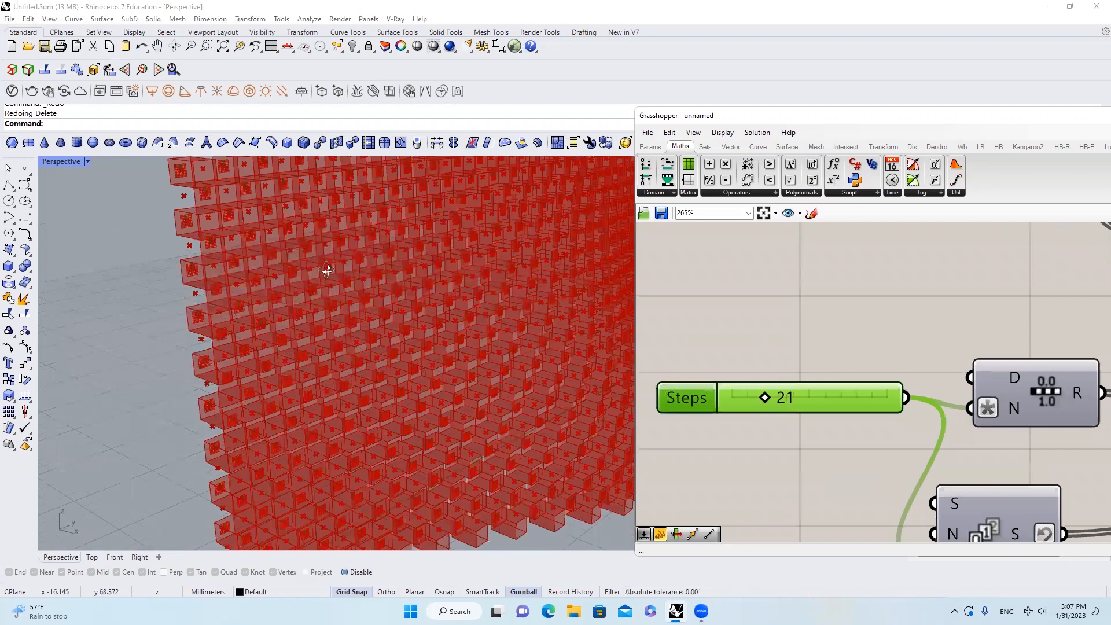
scroll(322, 265, "down", 4)
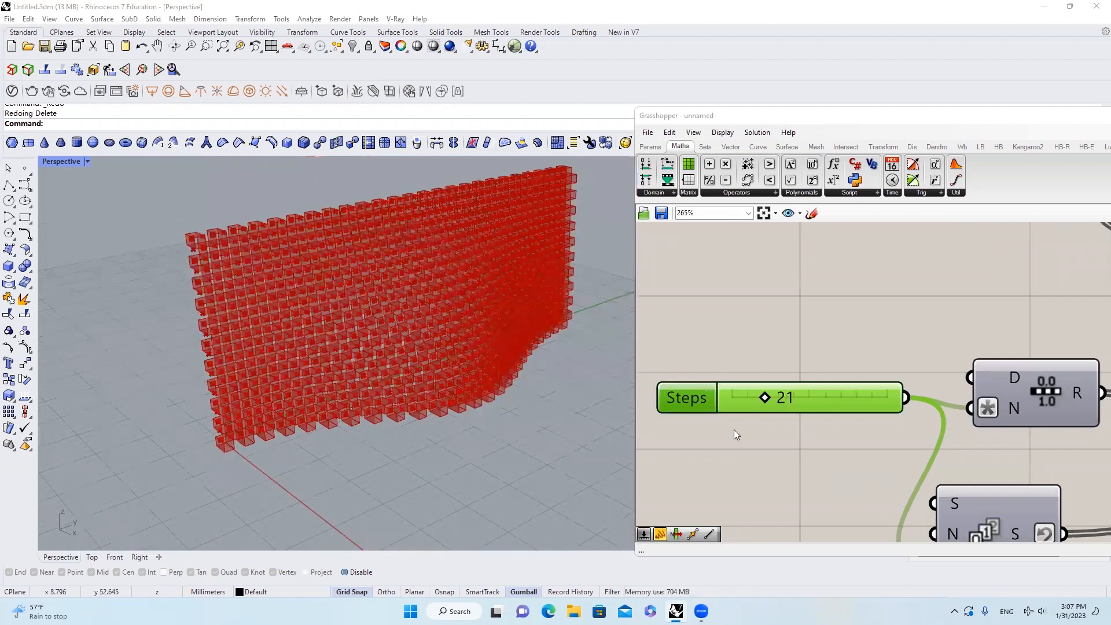
Restrict the lower Steps slider to odd numbers, raise it to 43 and check the taller wall.
double_click(708, 404)
left_click(767, 375)
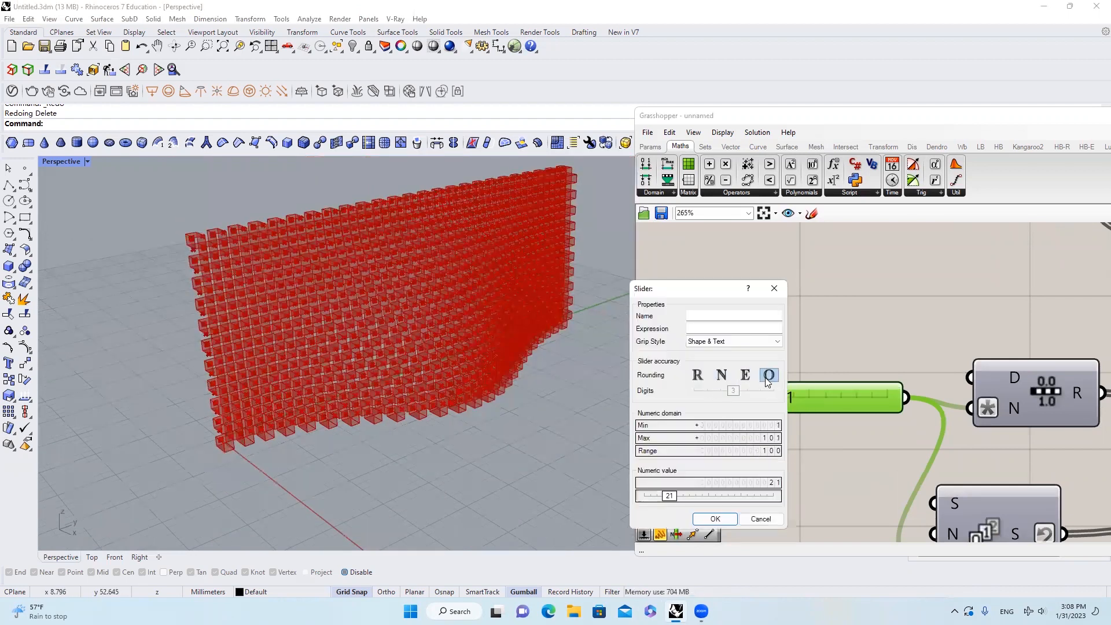
left_click(714, 518)
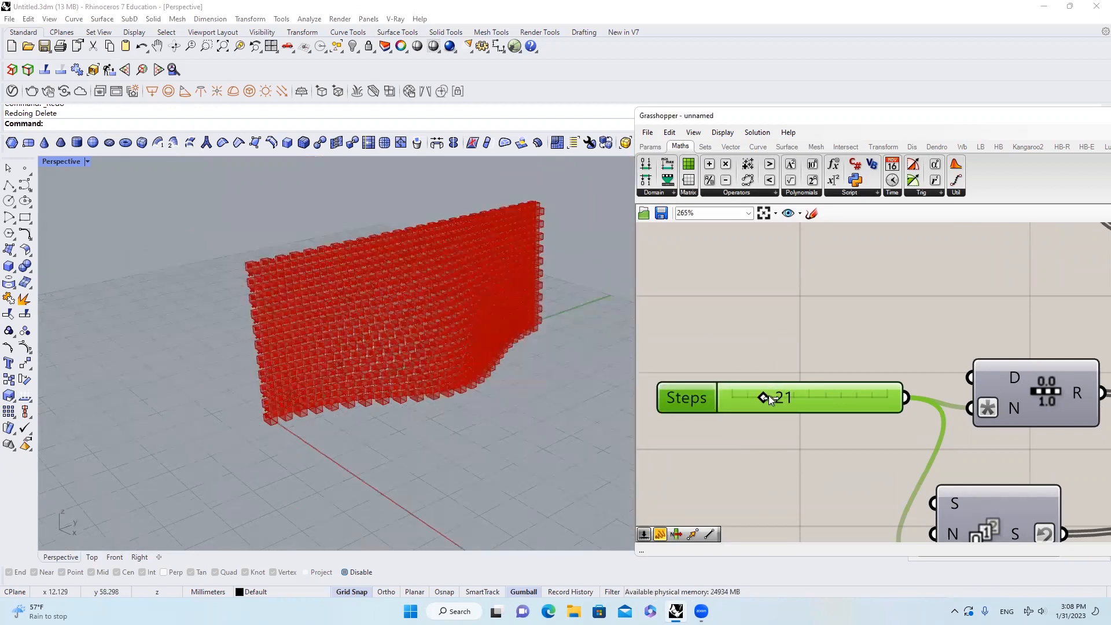
left_click_drag(800, 397, 833, 397)
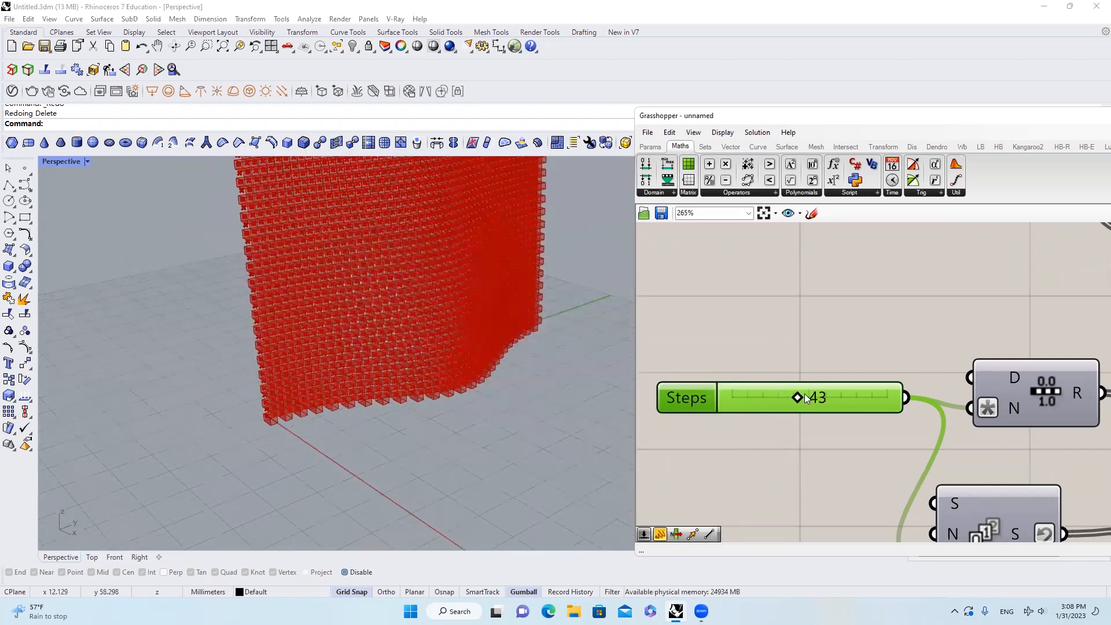
right_click_drag(404, 315, 400, 373)
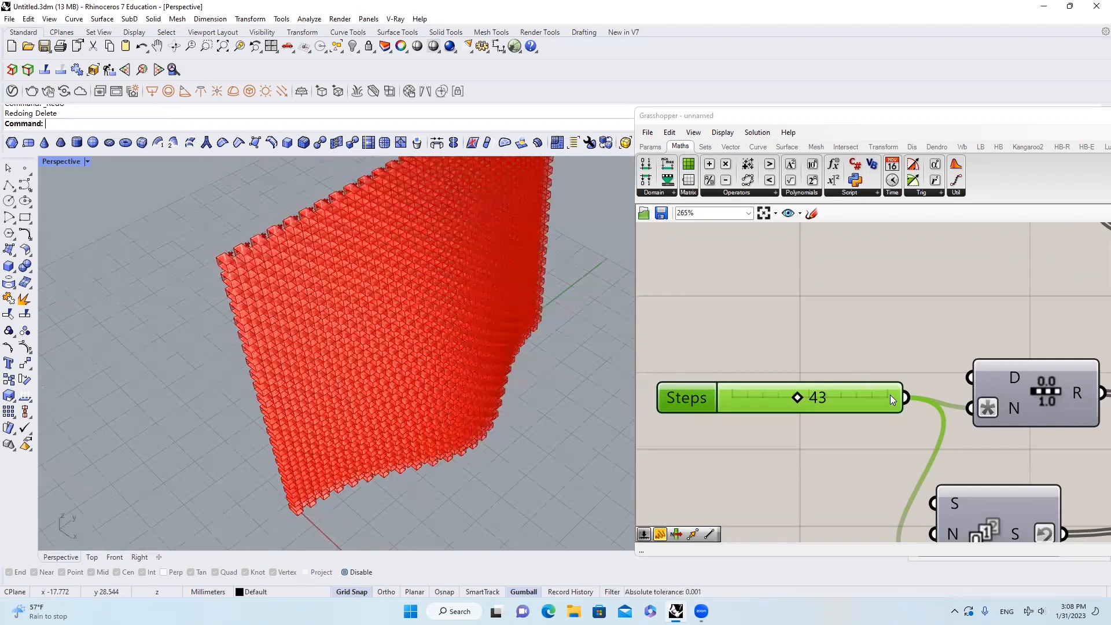
Undo the last value change on the lower Steps slider and view the whole wall.
key("ctrl+z")
right_click_drag(484, 298, 624, 266)
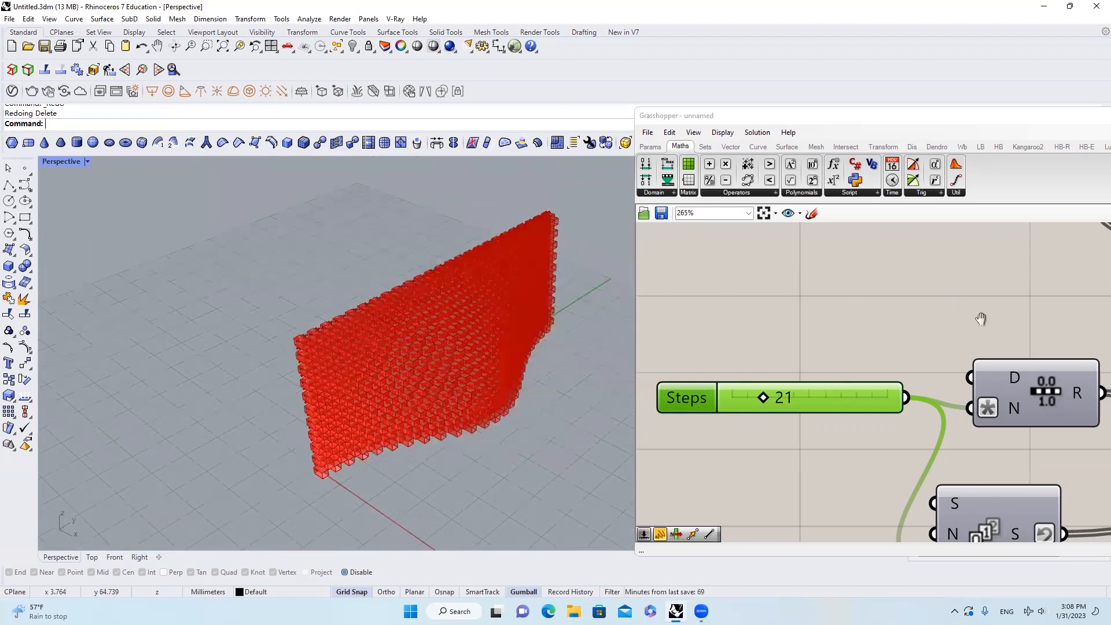
scroll(980, 318, "down", 6)
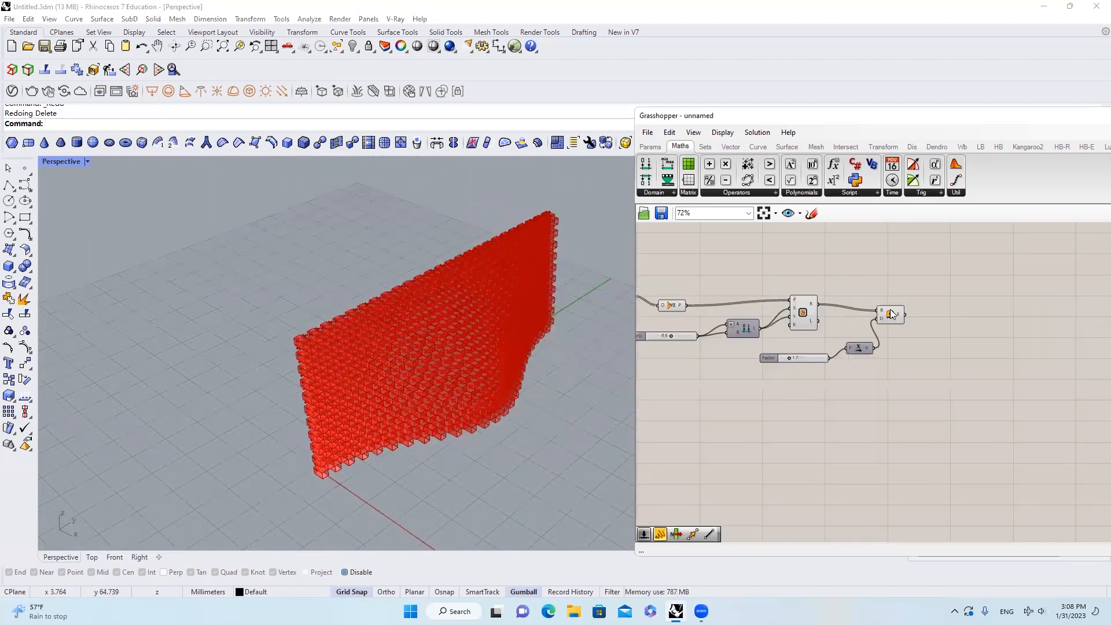
Disable the Extrude component so only the flat rectangles are previewed.
scroll(891, 314, "up", 4)
left_click(892, 321)
right_click_drag(824, 395, 904, 396)
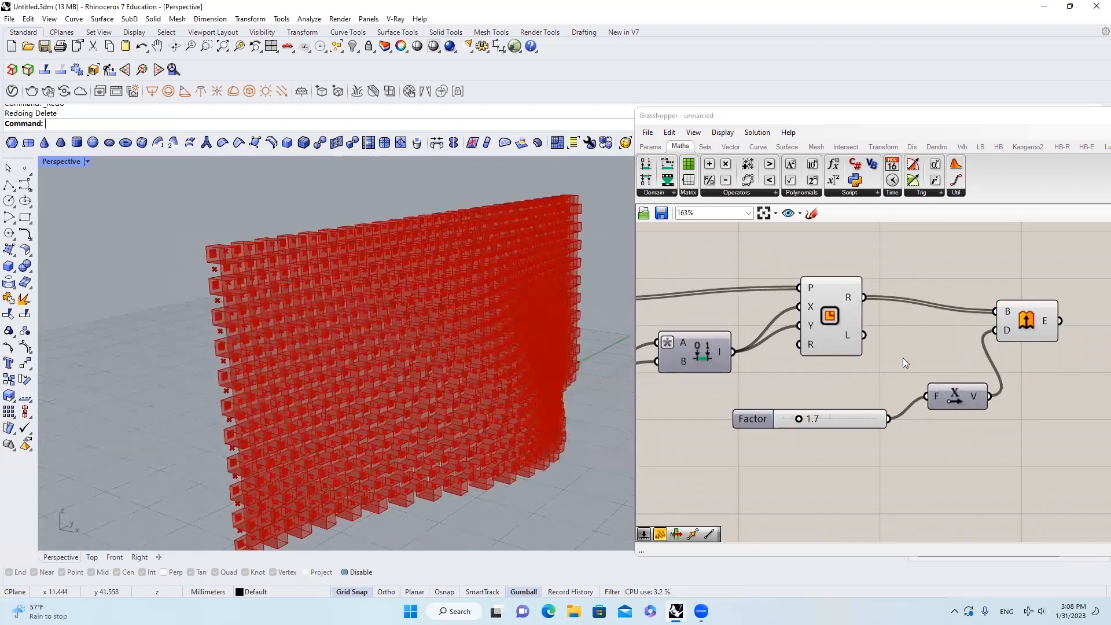
scroll(902, 358, "down", 2)
right_click_drag(750, 335, 925, 334)
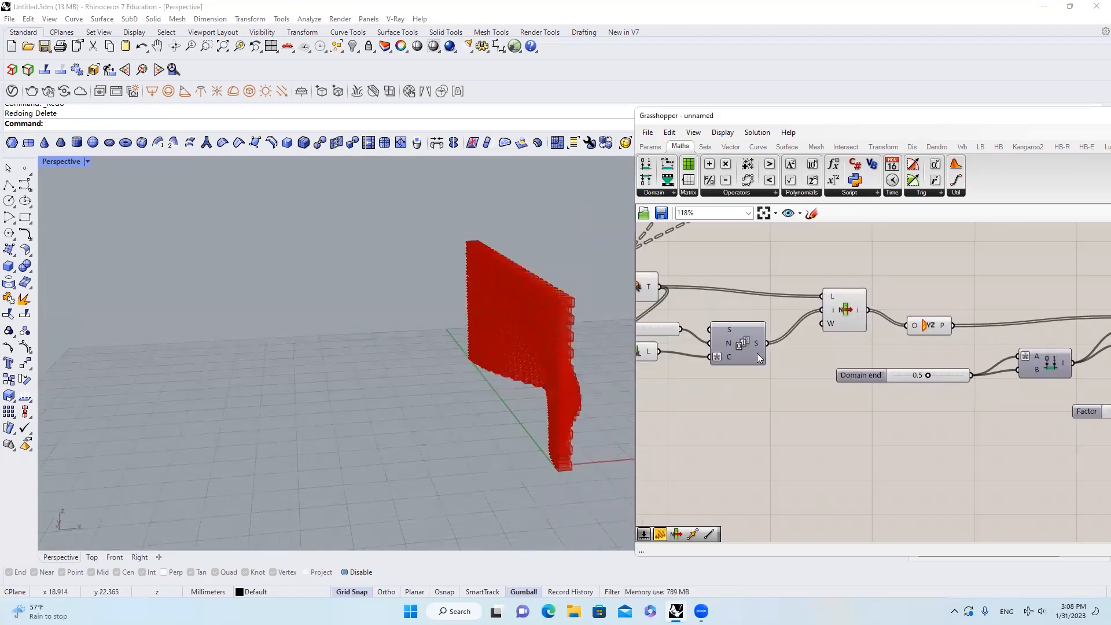
right_click_drag(757, 353, 550, 367)
scroll(509, 353, "up", 5)
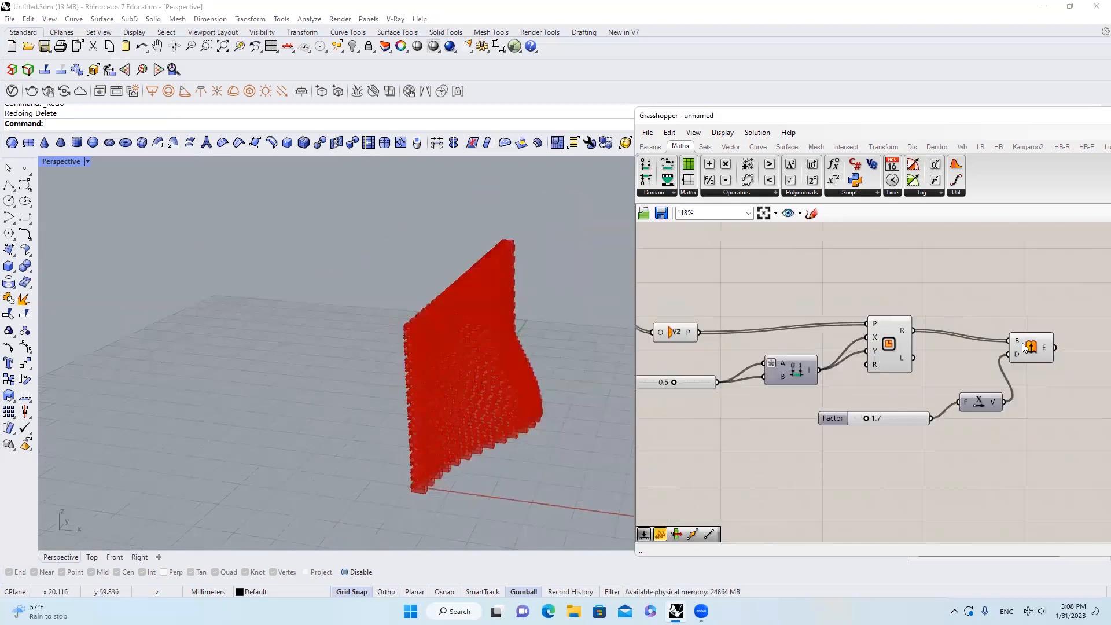
left_click(1024, 342)
middle_click(1024, 343)
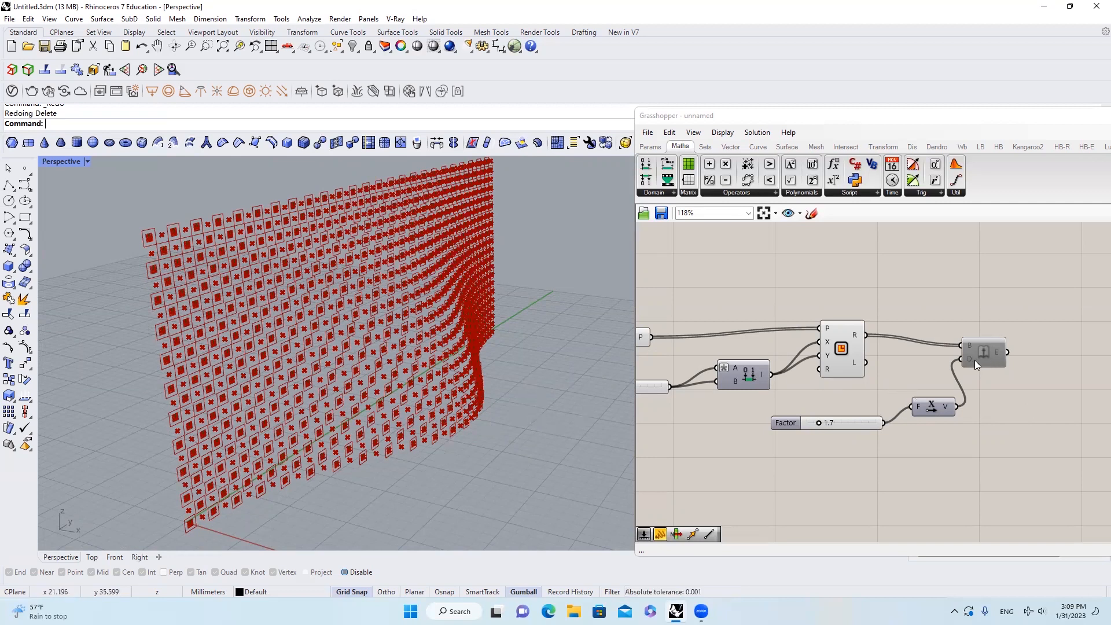
Examine the flat rectangles across the curved wall, both close up and as a whole.
scroll(412, 329, "up", 2)
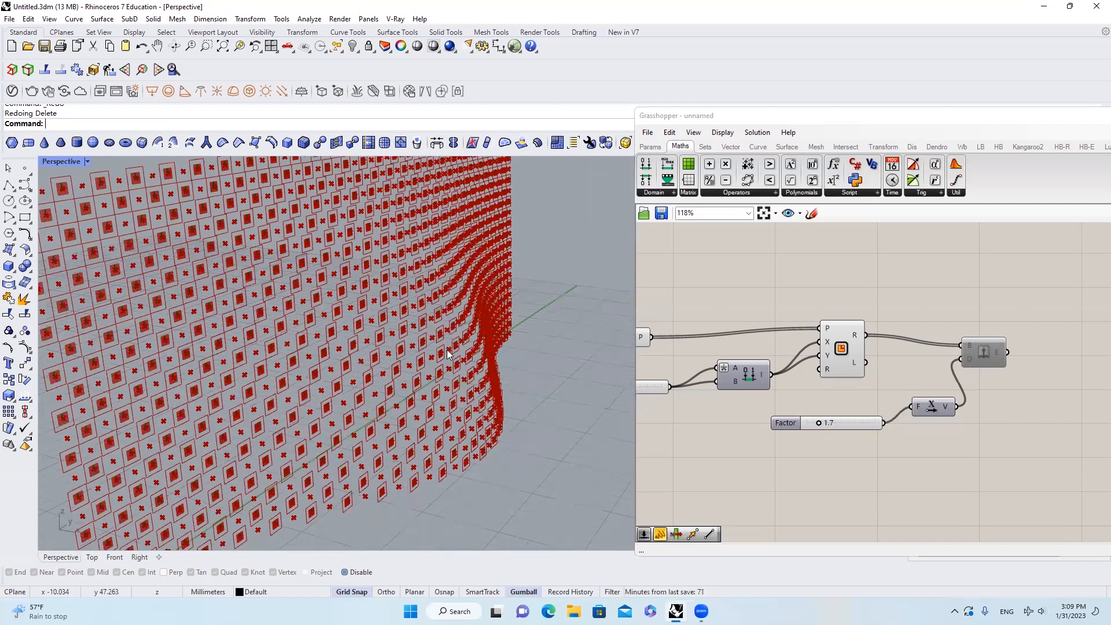
scroll(487, 349, "down", 2)
scroll(468, 436, "up", 3)
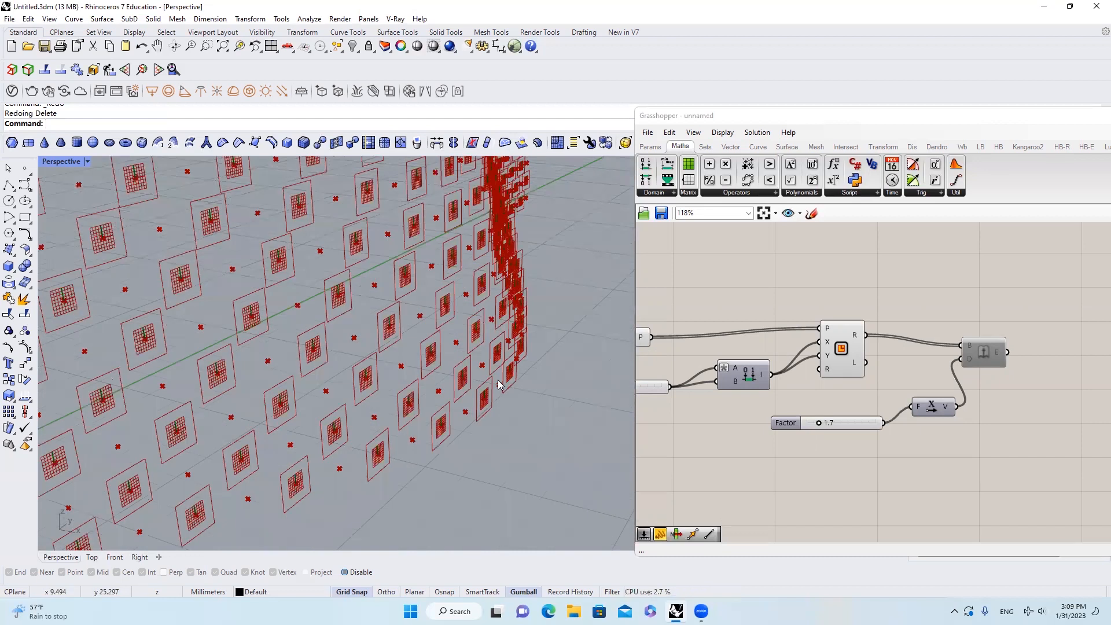
scroll(298, 459, "down", 4)
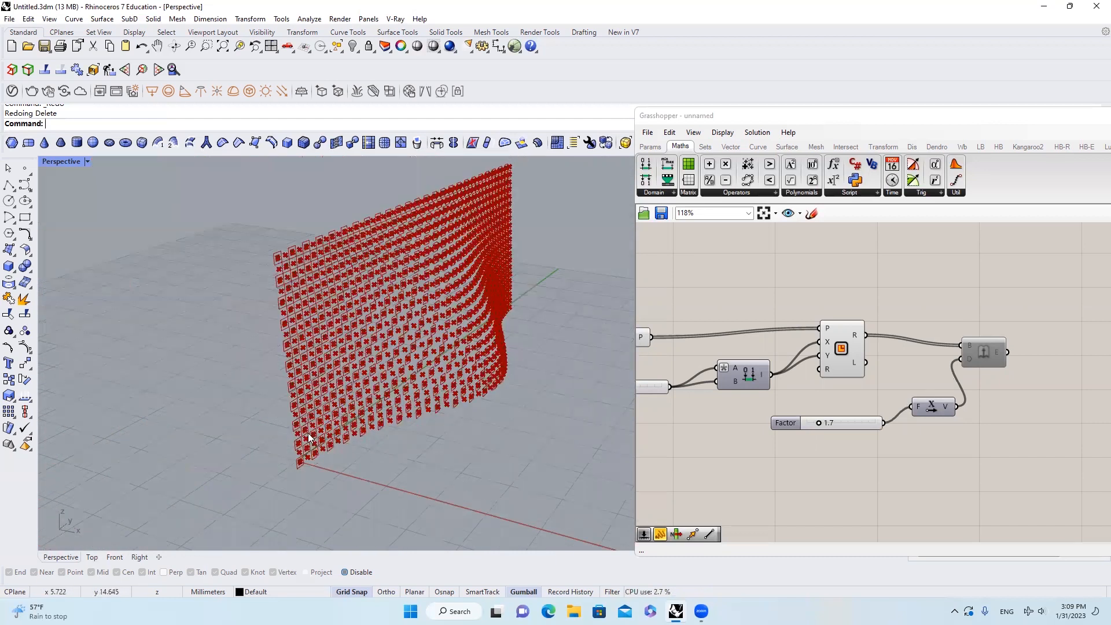
scroll(471, 376, "up", 1)
scroll(748, 360, "down", 3)
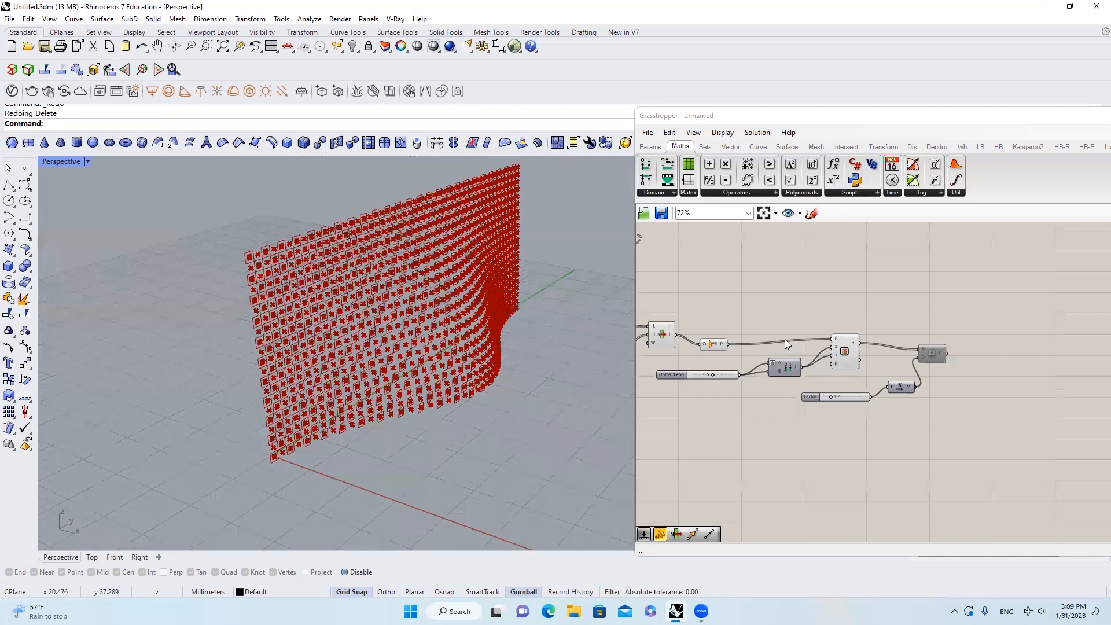
Trace the definition back to the List Item component and select it to highlight its points in the viewport.
scroll(775, 338, "up", 2)
left_click(807, 335)
right_click_drag(775, 338, 940, 314)
left_click(890, 338)
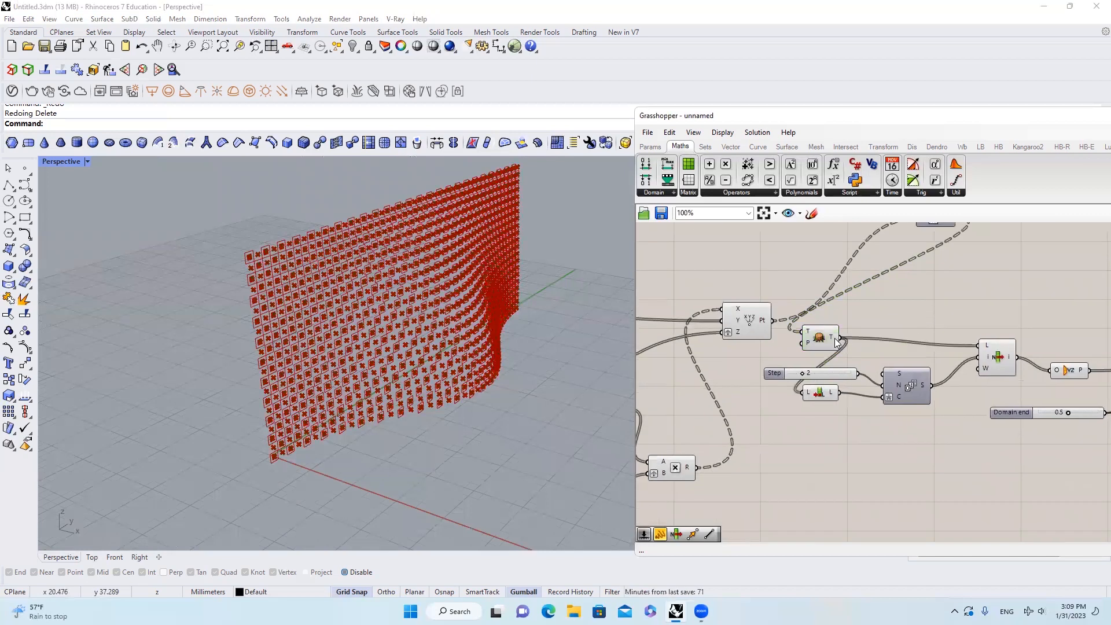
right_click_drag(831, 341, 659, 342)
left_click(824, 358)
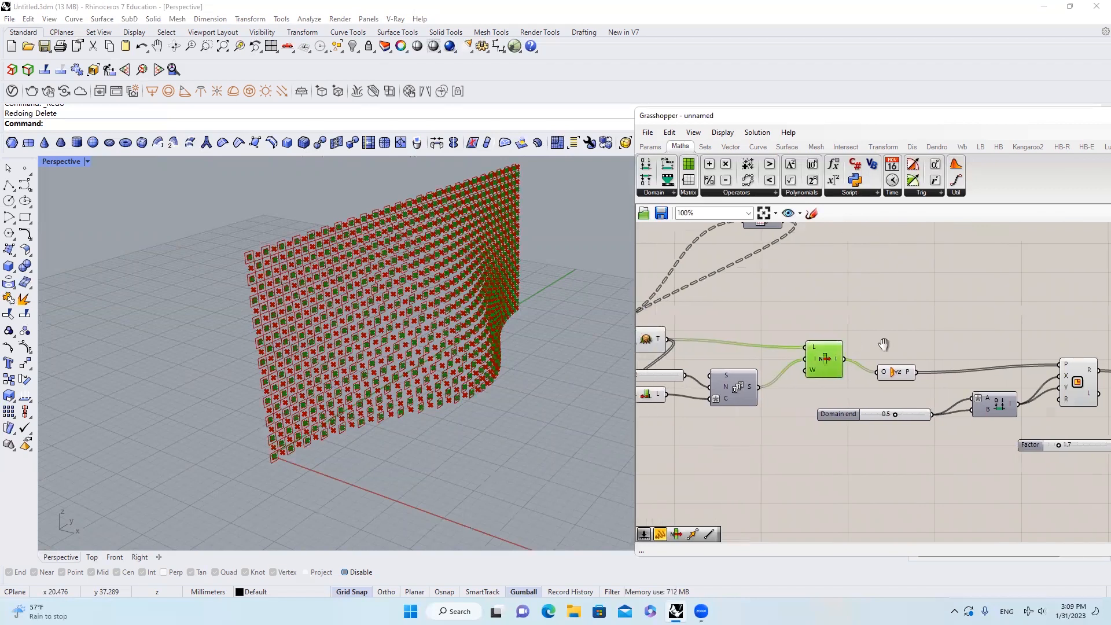
scroll(883, 344, "up", 2)
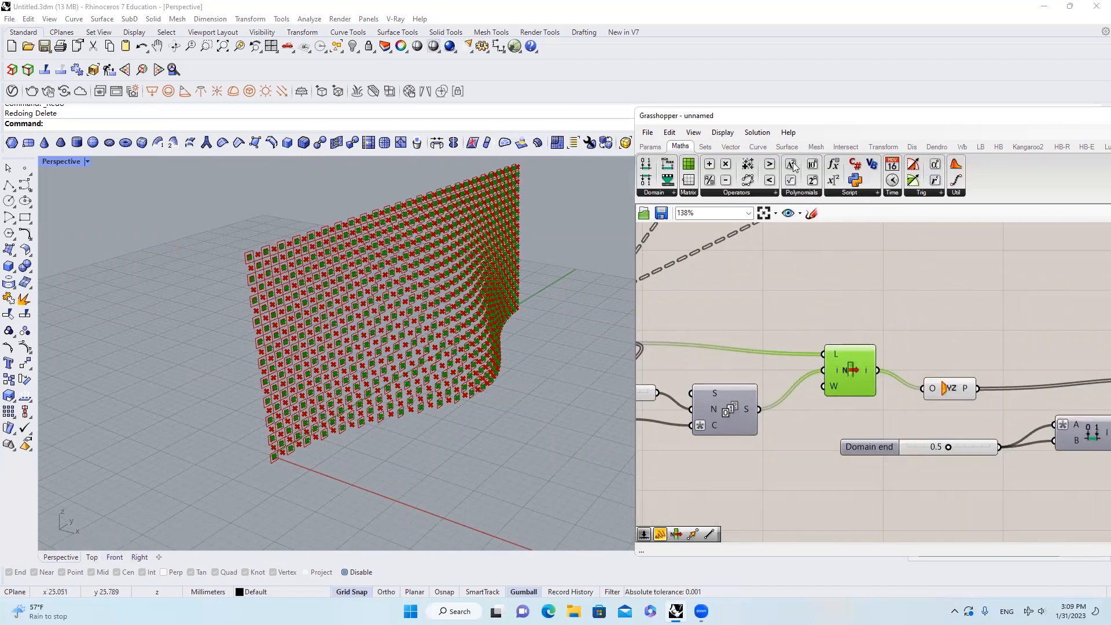
Add a Deconstruct Point component and feed it the points from the List Item component.
left_click(730, 147)
left_click_drag(795, 182, 877, 370)
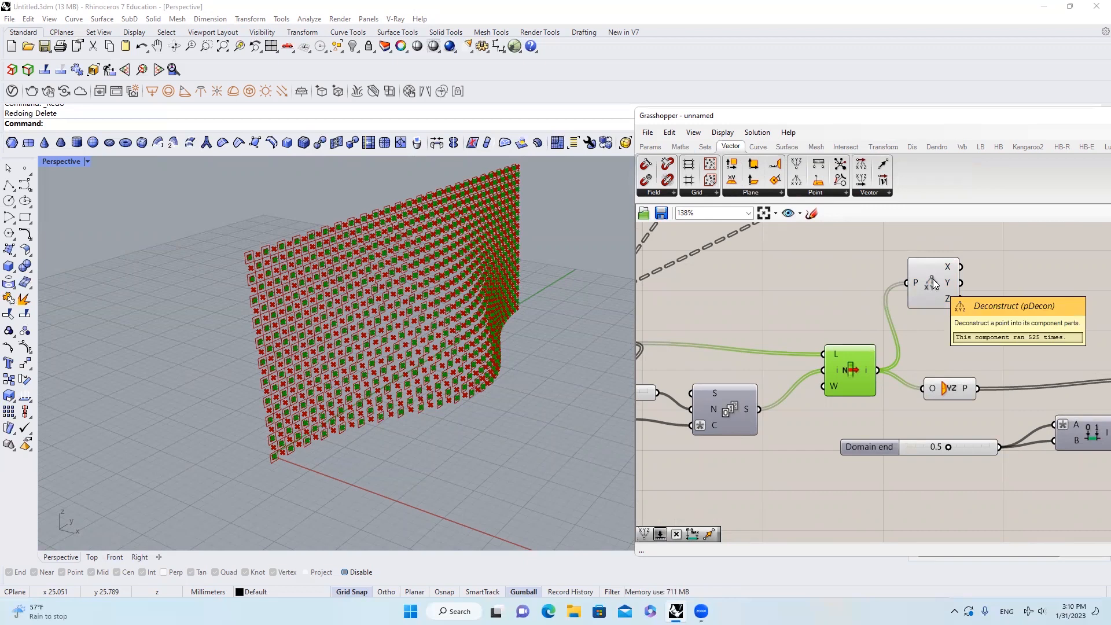
right_click_drag(932, 280, 844, 295)
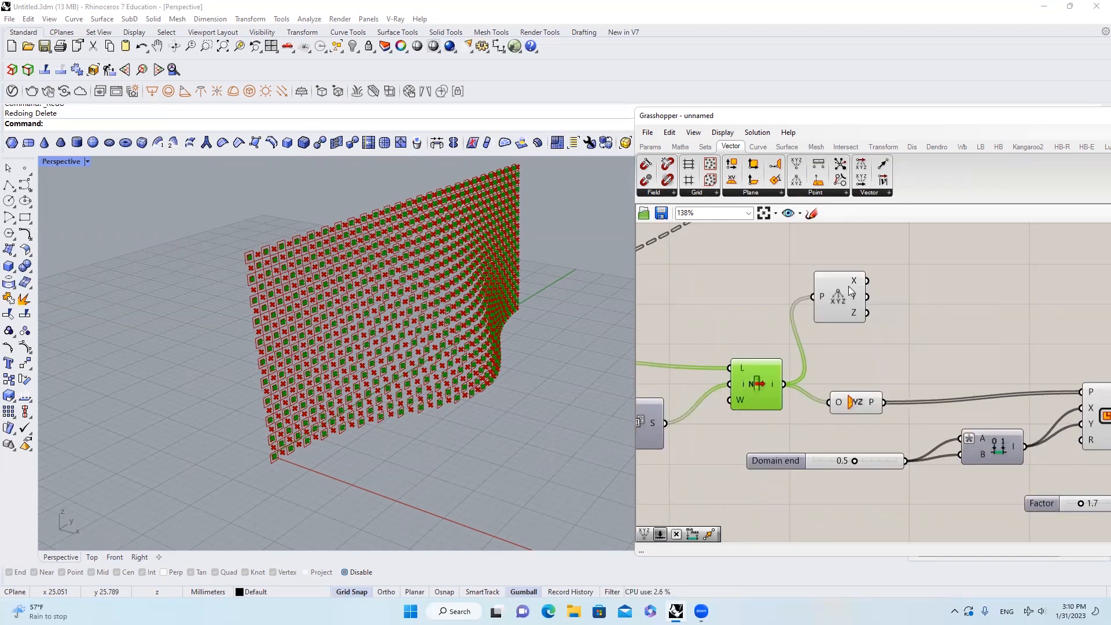
Replace the 1.7 slider with the deconstructed X values as the Unit X factor and re-enable the Extrude component.
scroll(795, 265, "down", 3)
left_click(1052, 423)
left_click_drag(1001, 424, 804, 289)
left_click(1062, 382)
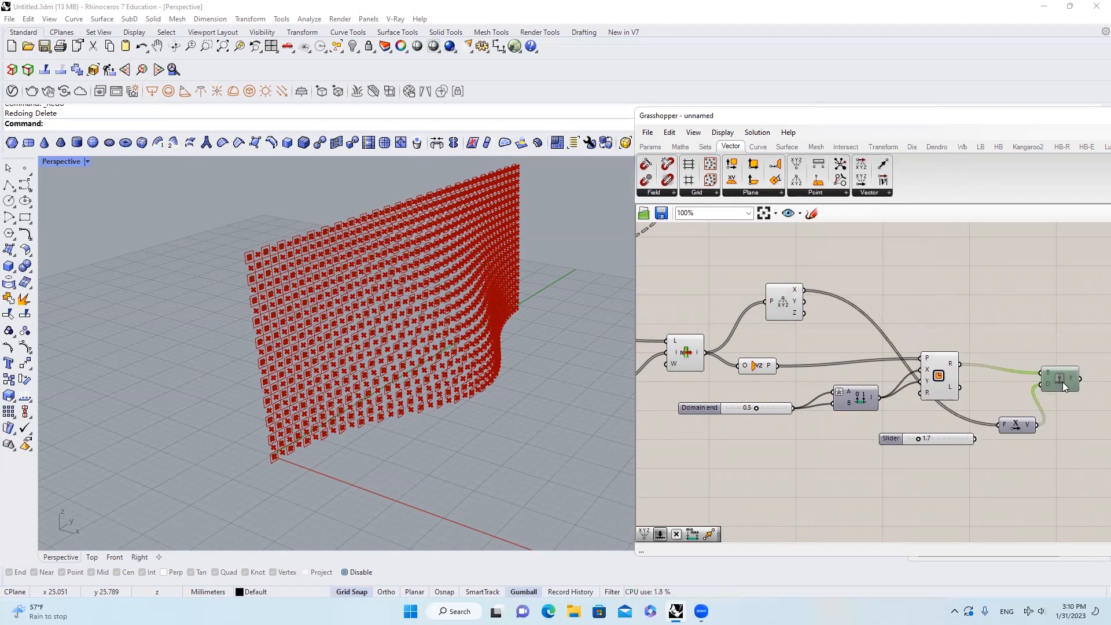
middle_click(1062, 382)
left_click(1086, 379)
left_click(1011, 248)
Examine how the box depths vary across the wall, especially along its upper rows and corner.
right_click_drag(491, 375, 498, 344)
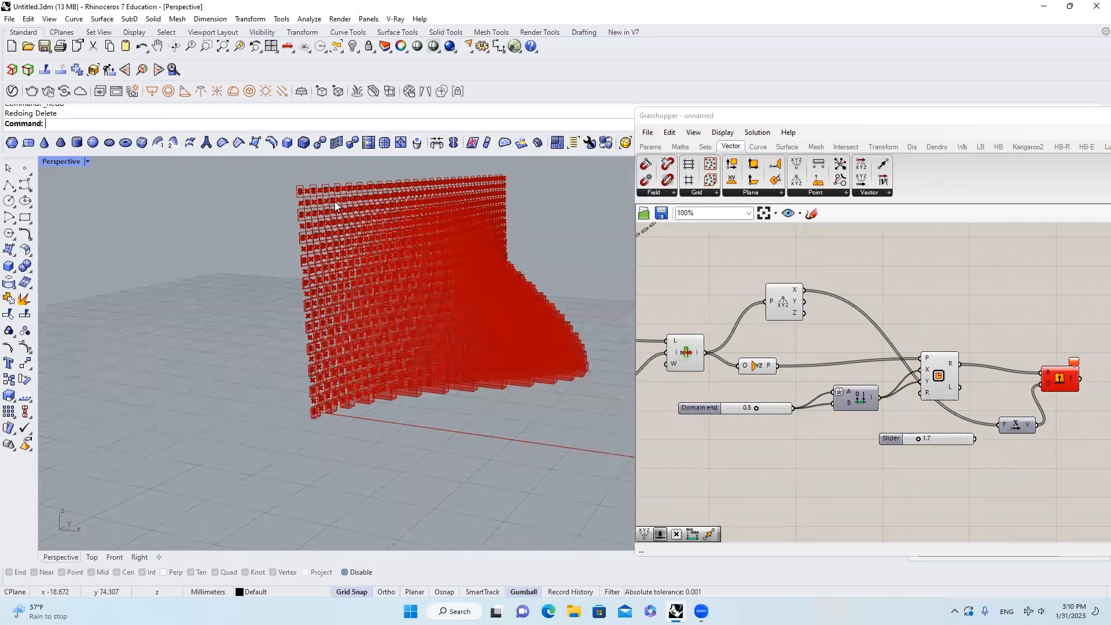
scroll(390, 239, "up", 5)
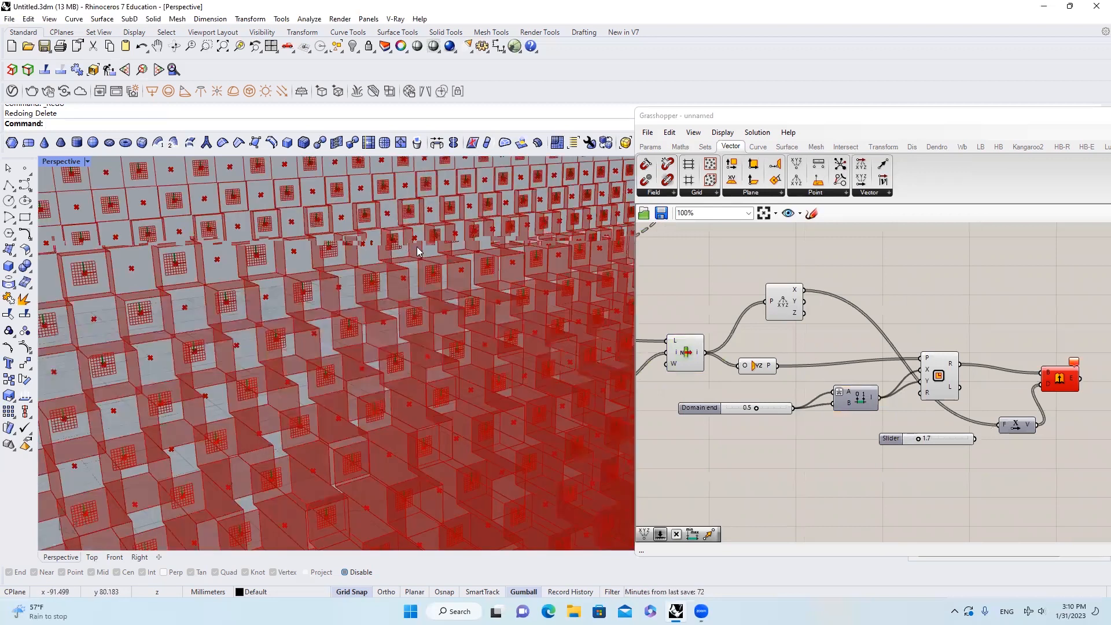
right_click_drag(447, 252, 479, 254)
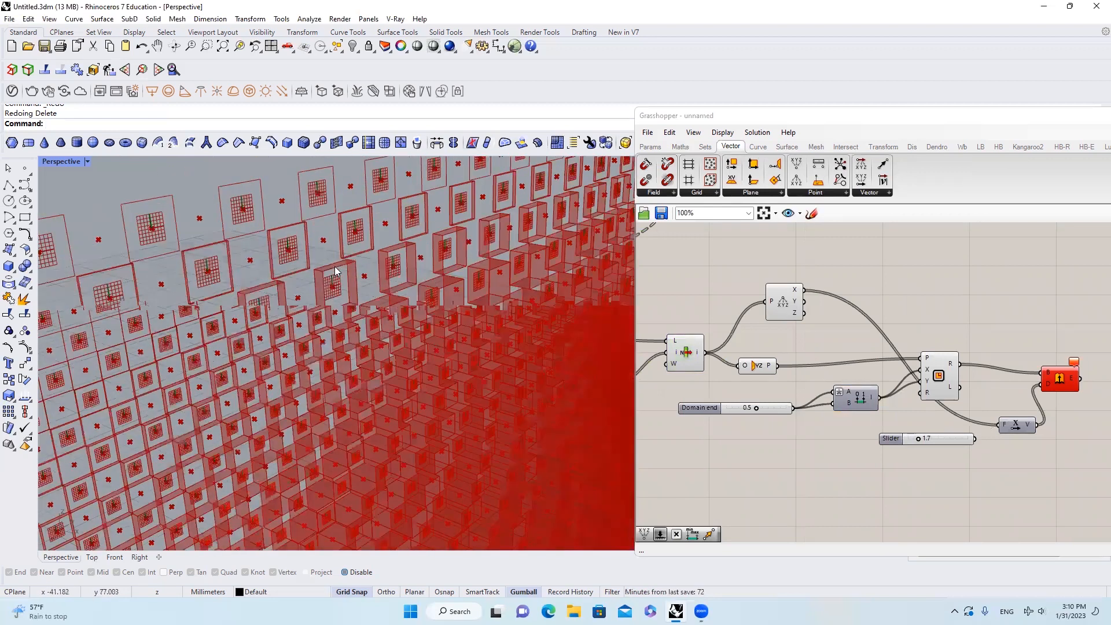
scroll(358, 258, "down", 5)
scroll(325, 304, "up", 3)
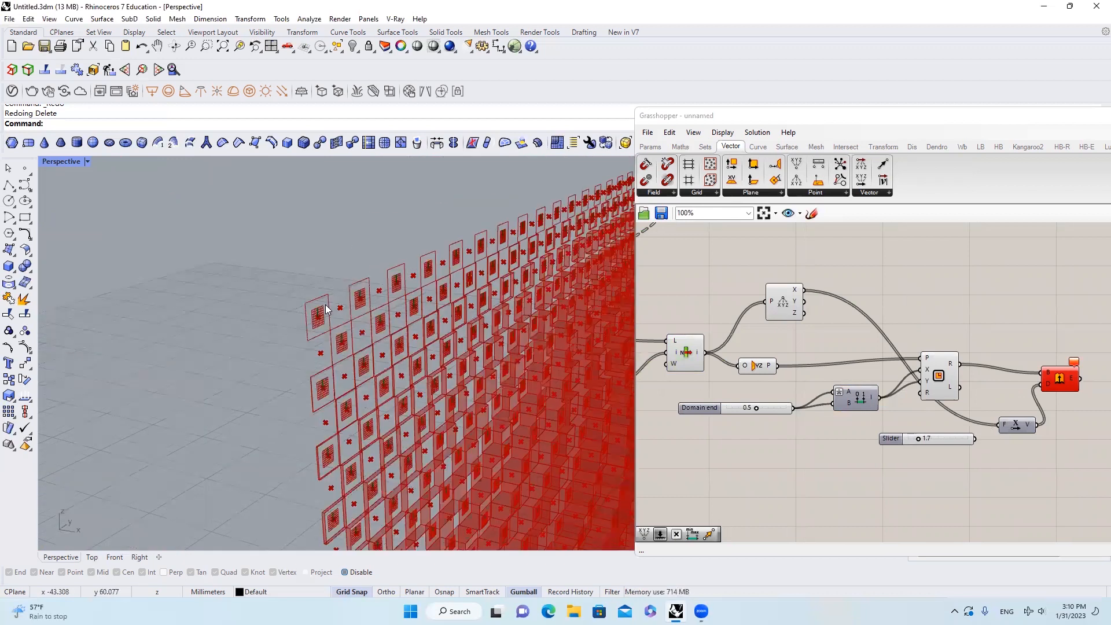
scroll(328, 308, "up", 4)
scroll(327, 308, "down", 4)
scroll(331, 306, "up", 4)
left_click_drag(347, 307, 355, 315)
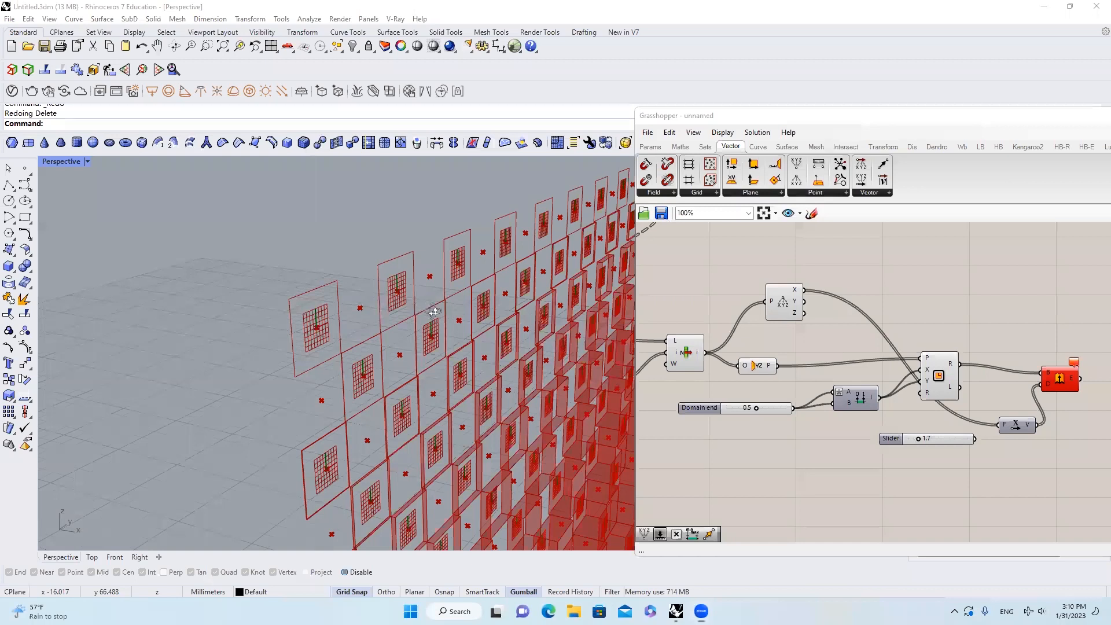
scroll(463, 306, "down", 5)
Add a Remap Numbers component and connect the deconstructed X values to its value input.
double_click(949, 263)
type("re")
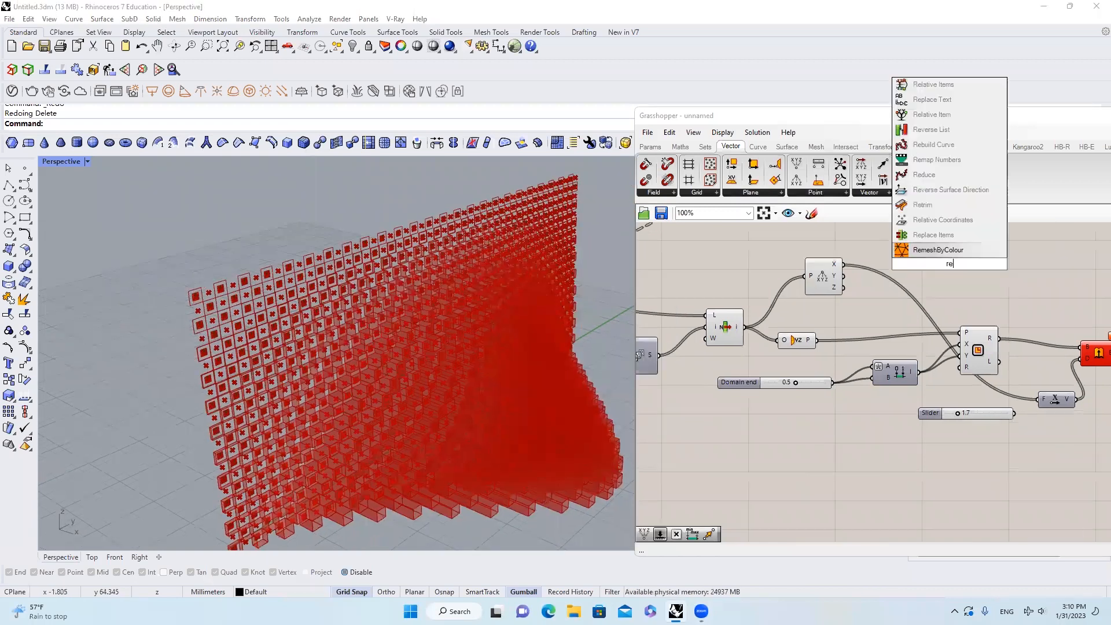
left_click(937, 159)
scroll(880, 275, "up", 2)
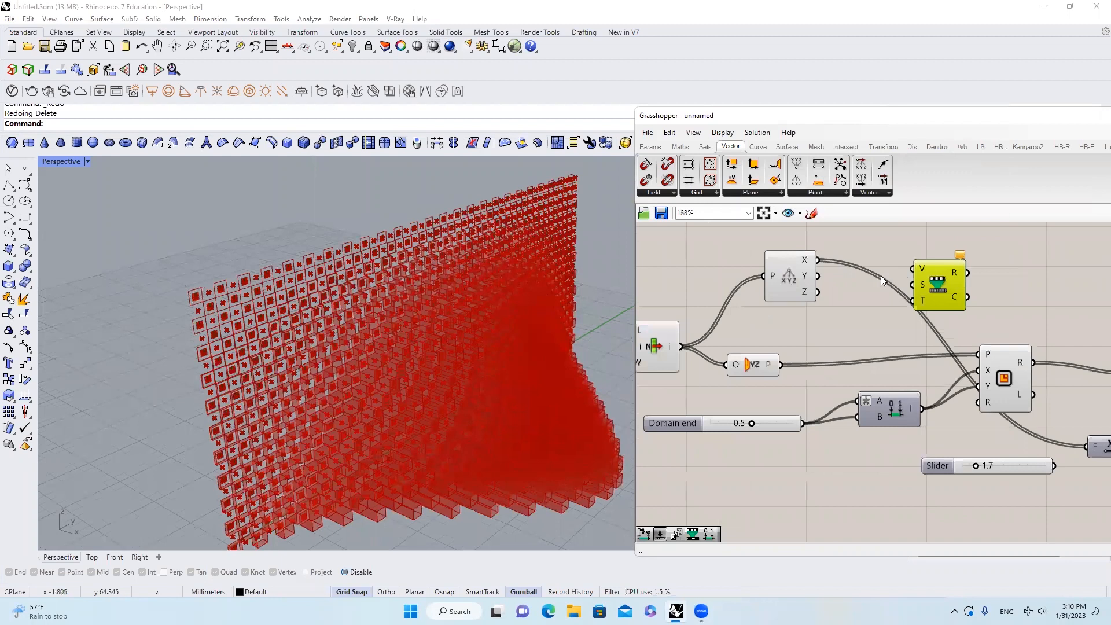
left_click_drag(822, 266, 1022, 266)
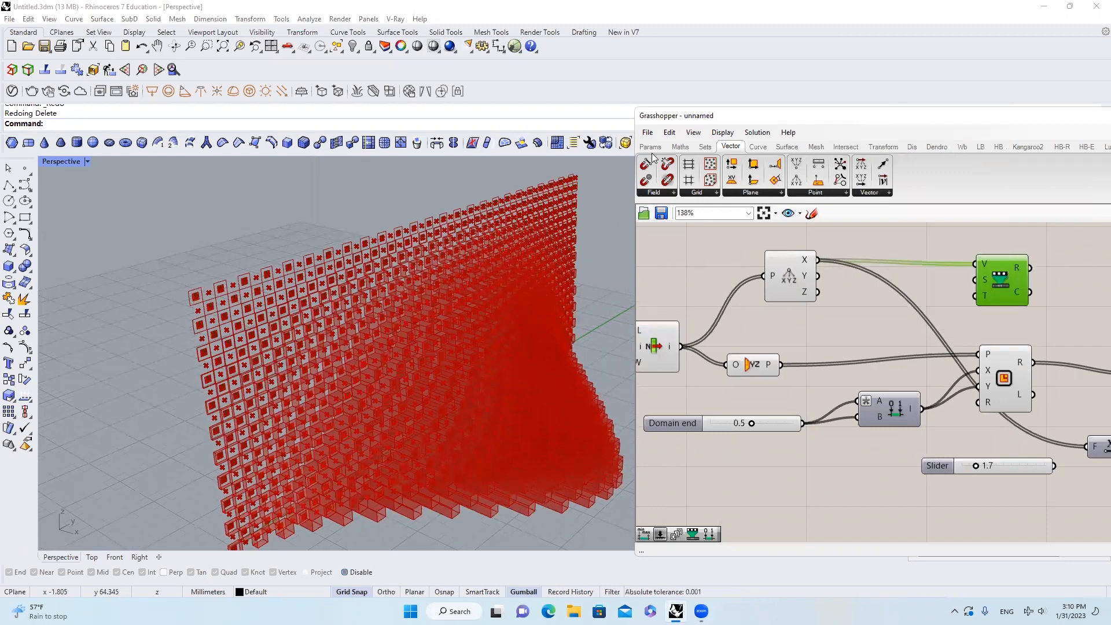
Add a Bounds component fed by the X values and connect it to the Remap Numbers source domain.
left_click(680, 147)
left_click_drag(666, 163, 861, 306)
left_click_drag(817, 260, 975, 280)
left_click_drag(862, 308, 886, 260)
right_click_drag(888, 290, 815, 340)
left_click_drag(928, 328, 958, 265)
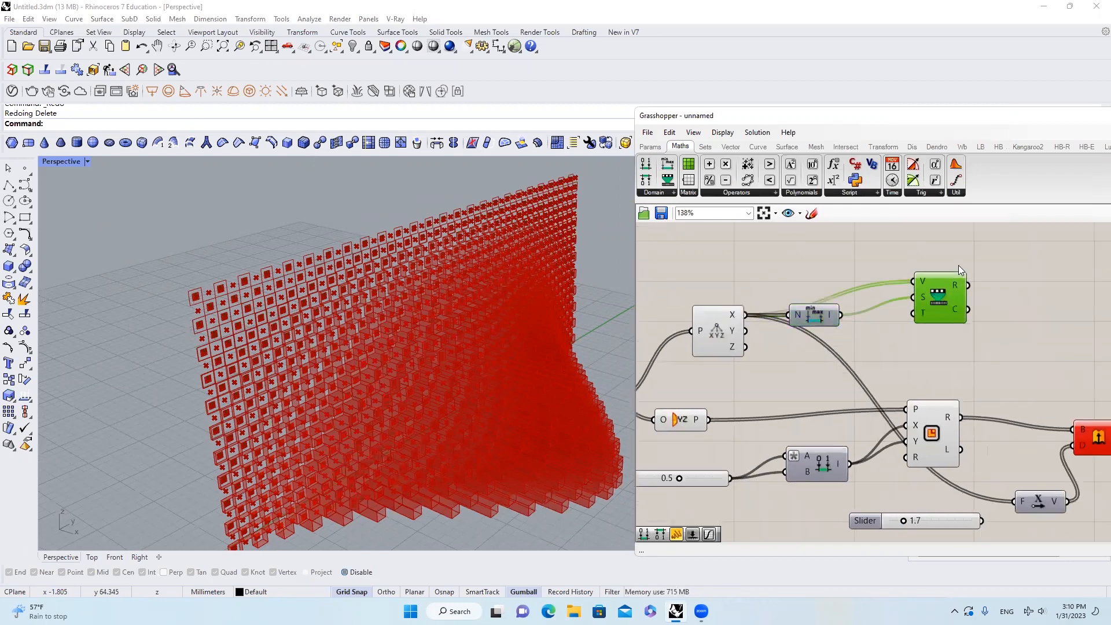
Add a Construct Domain component for the remap target and supply its start from a new slider set to 1.000.
left_click_drag(645, 165, 941, 287)
right_click_drag(849, 269, 944, 285)
double_click(713, 259)
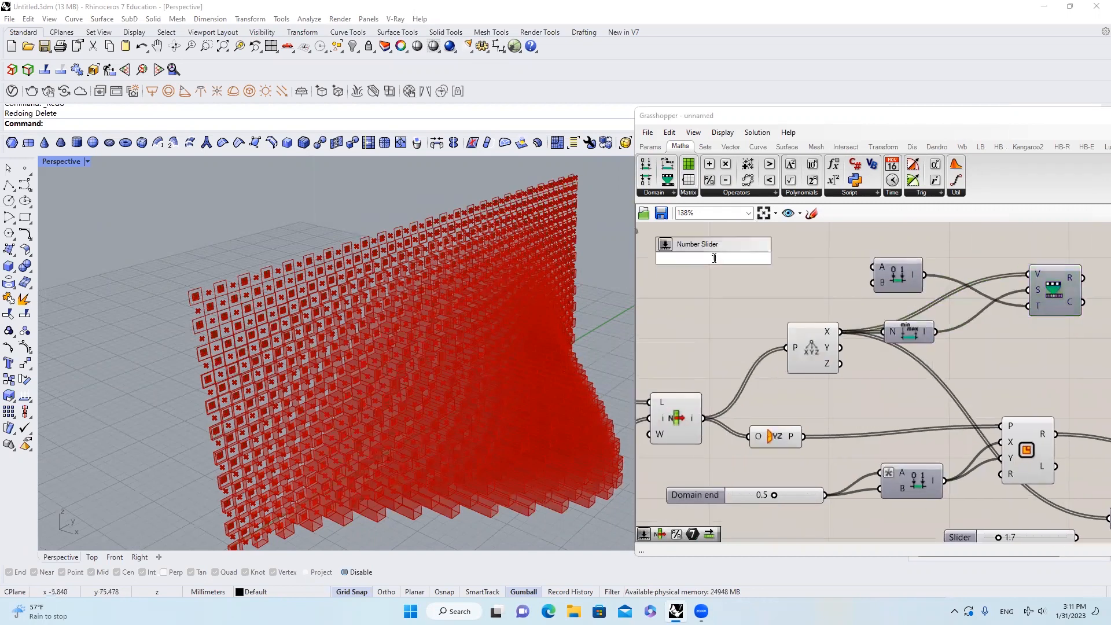
type("1.000")
key("Return")
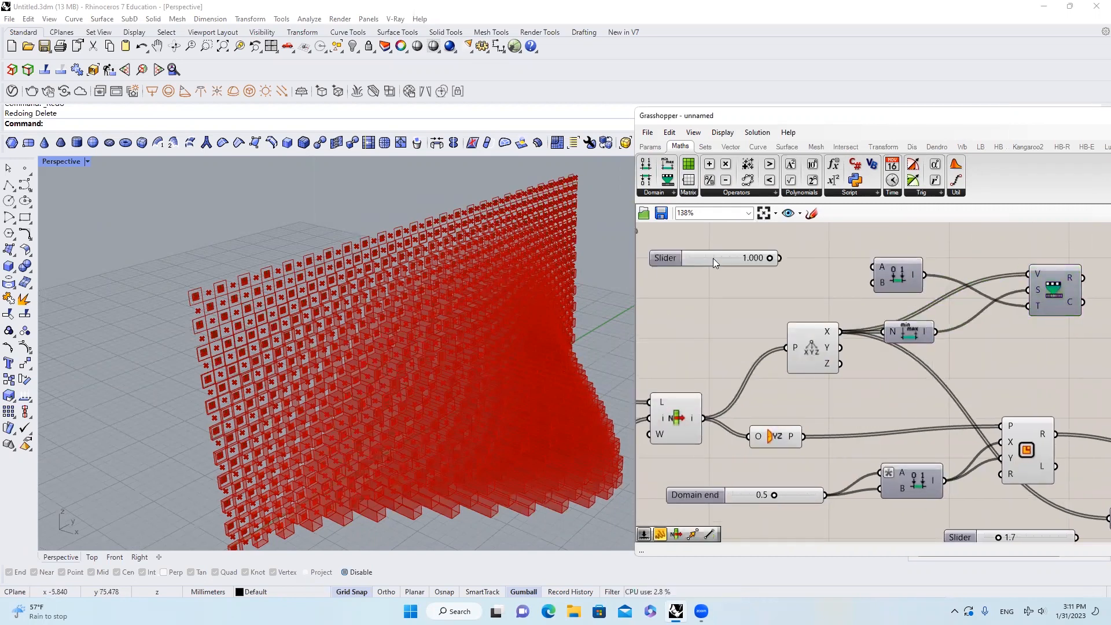
left_click_drag(793, 258, 871, 266)
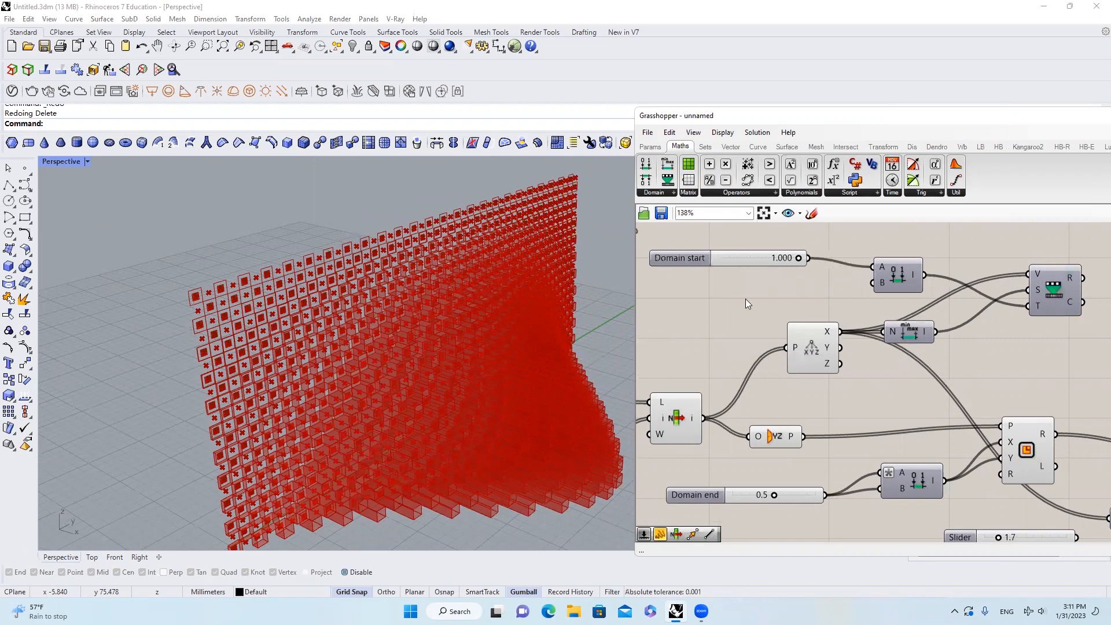
Add a slider set to 3.333 and connect it as the end of the target domain.
double_click(712, 306)
type("3.333")
key("Return")
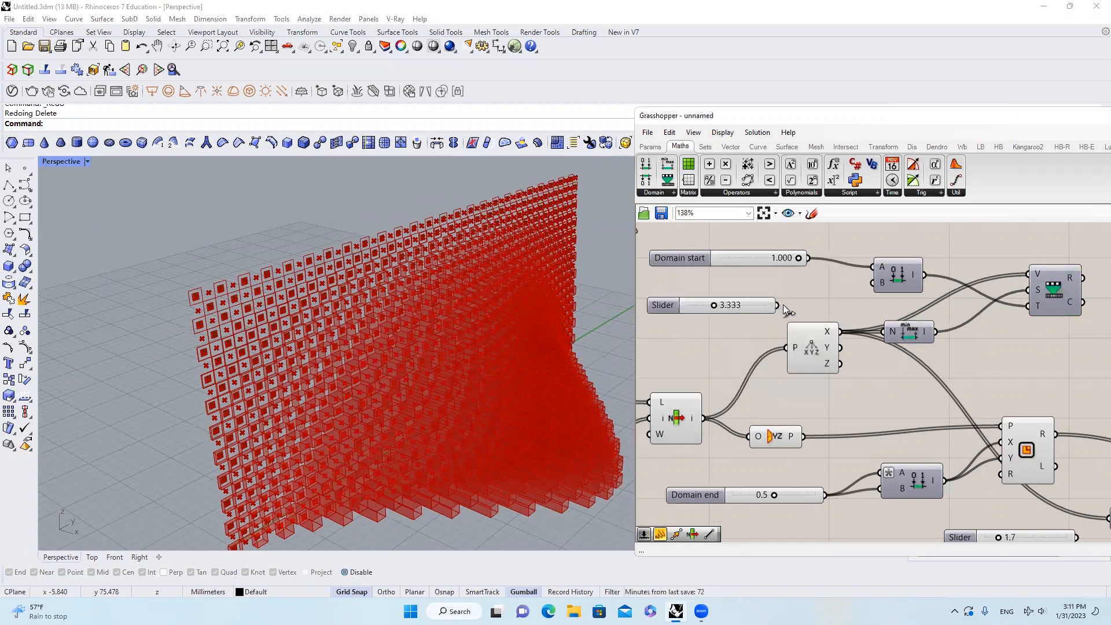
left_click_drag(781, 305, 870, 283)
Connect the remapped values to the Unit X factor and inspect the varying box depths up close.
right_click_drag(1011, 300, 938, 284)
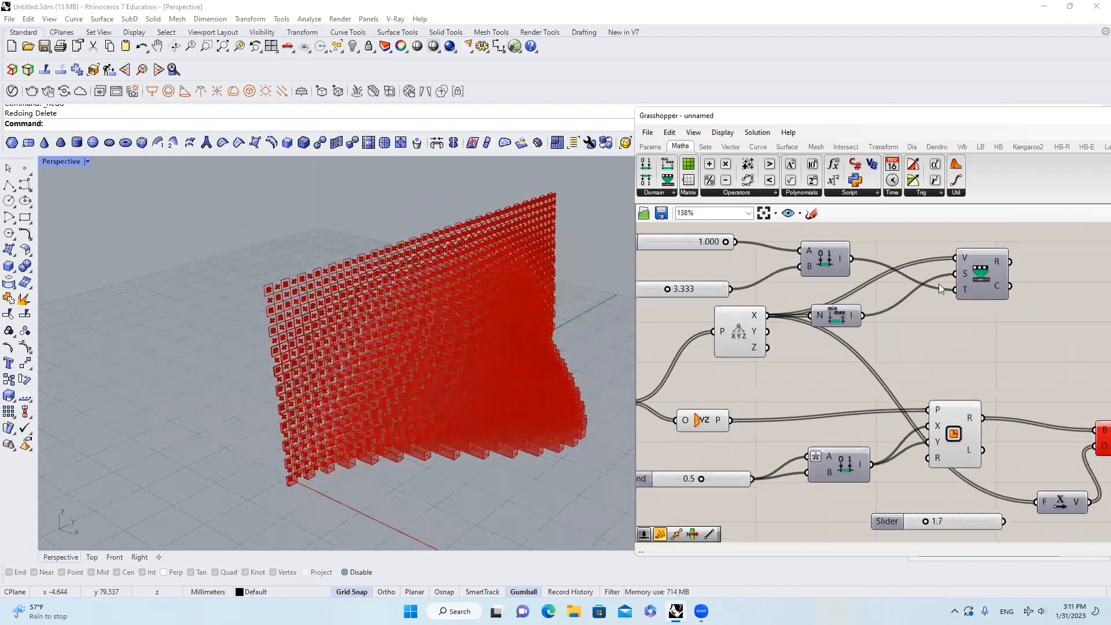
scroll(914, 302, "down", 2)
left_click_drag(896, 255, 920, 428)
right_click_drag(492, 324, 471, 421)
scroll(421, 380, "up", 3)
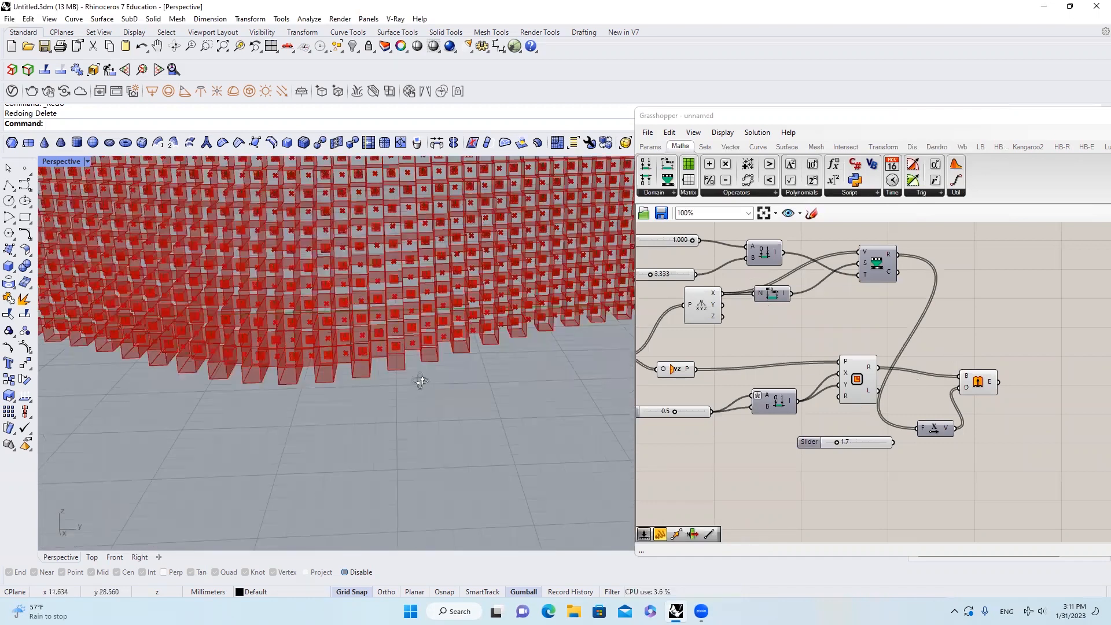
scroll(340, 273, "up", 5)
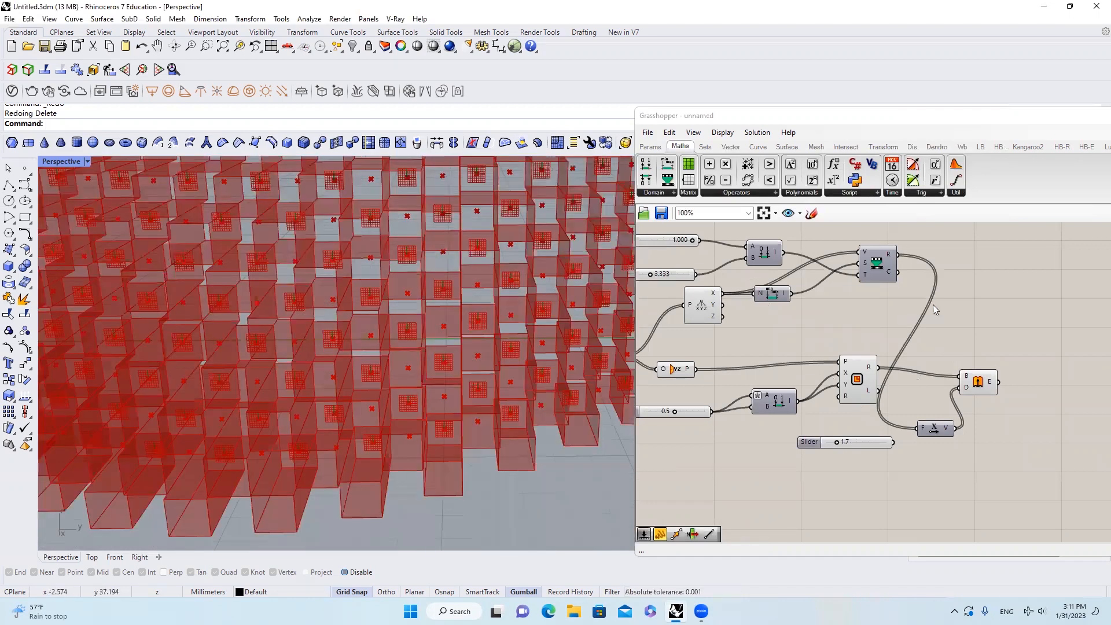
Bake the extruded boxes into the Rhino model and select the baked boxes to inspect the wall.
right_click_drag(983, 378, 829, 375)
left_click(829, 375)
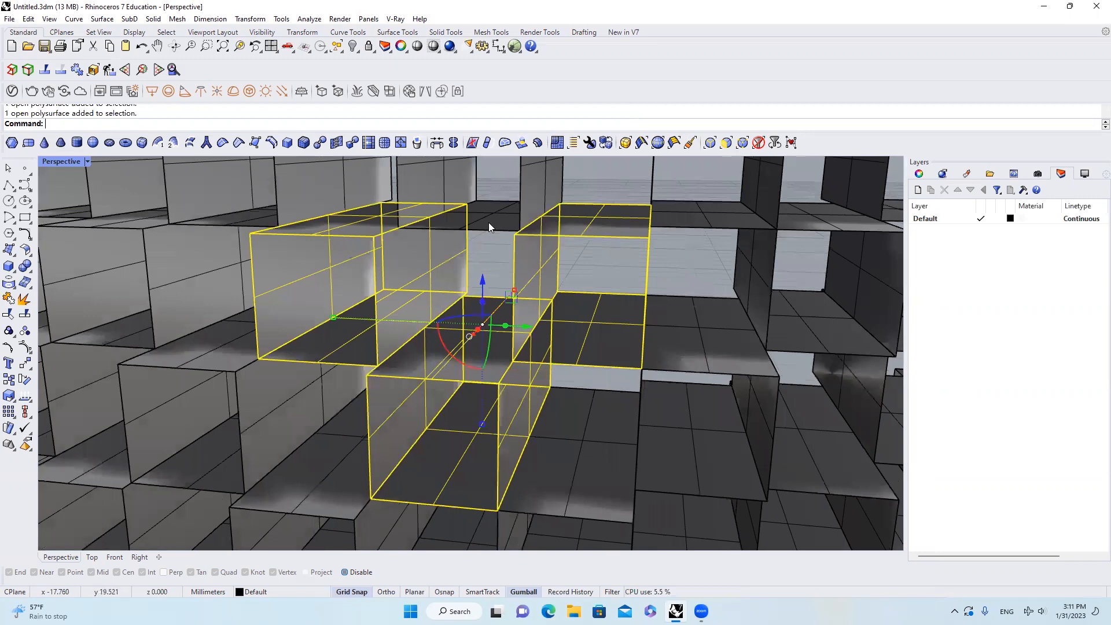
left_click(488, 222, "shift")
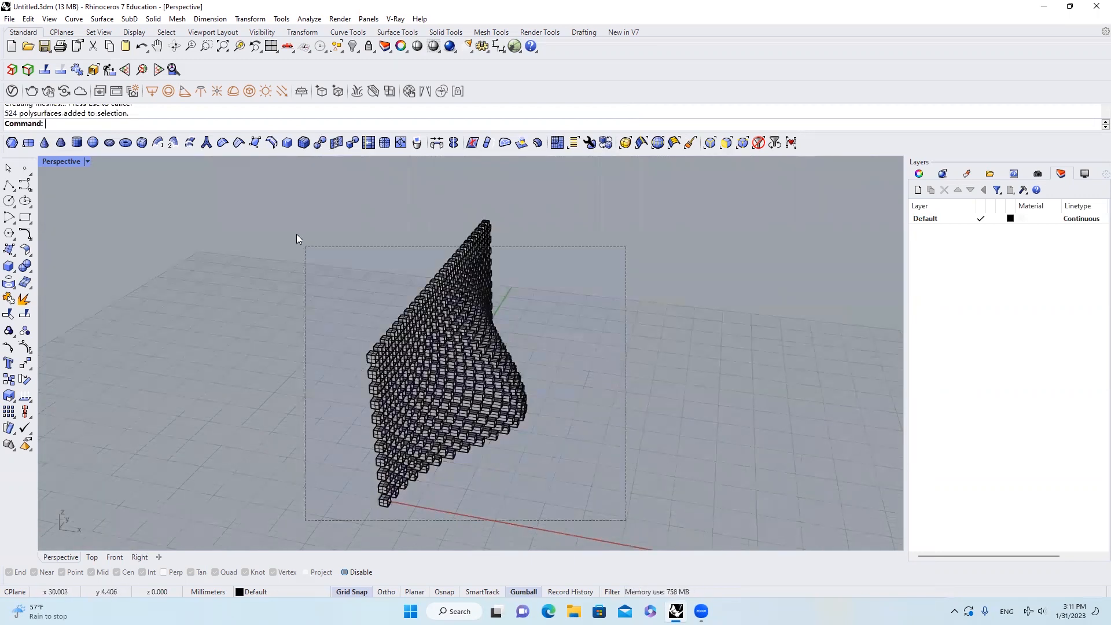
left_click_drag(298, 237, 389, 232)
type("E")
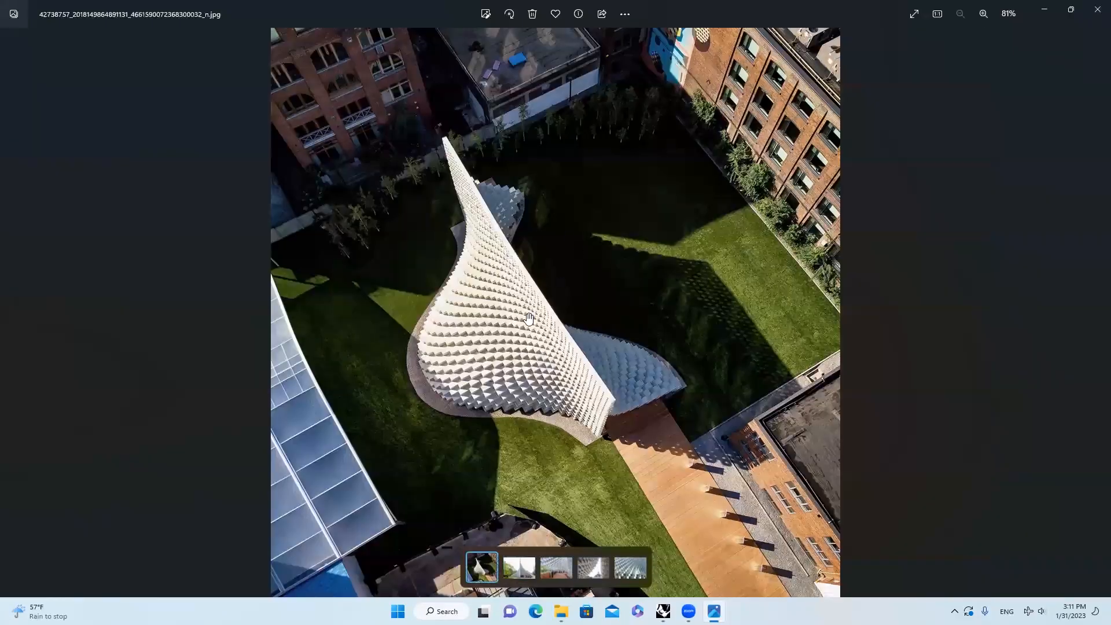
Examine the reference photo of the pavilion, tracing the base curve of the front wall and the outline of the second wall.
scroll(509, 324, "up", 2)
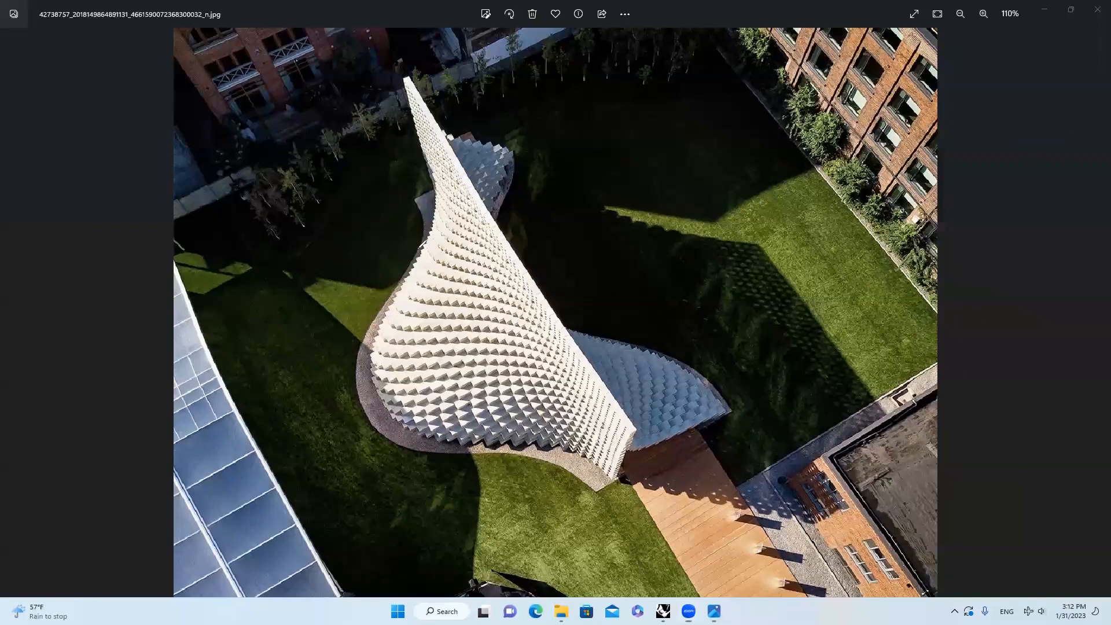
mouse_move(362, 359)
left_mouse_down()
mouse_move(483, 435)
mouse_move(587, 466)
left_mouse_up()
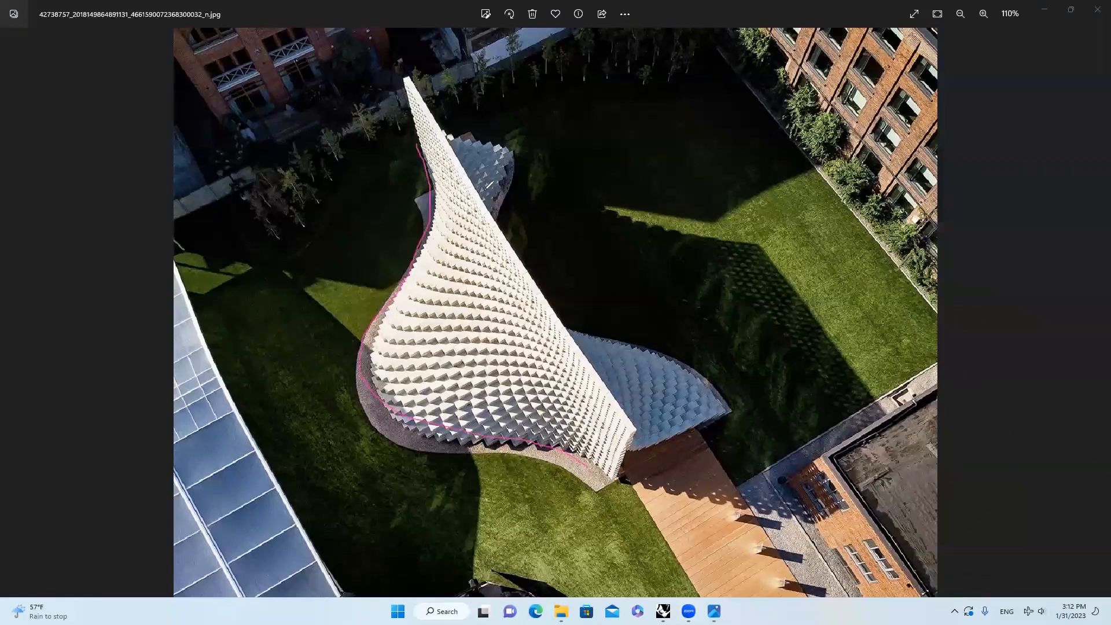
mouse_move(518, 126)
left_mouse_down()
mouse_move(543, 298)
mouse_move(745, 402)
left_mouse_up()
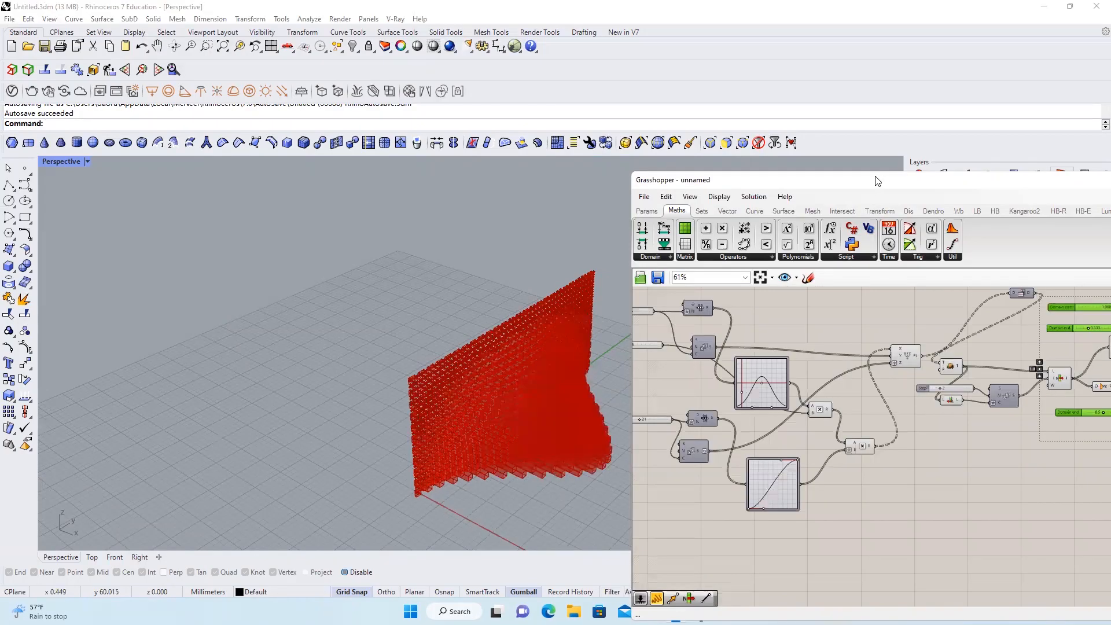
Move the sliders feeding the depth and rectangle-size domains out to the beginning of the definition.
left_click_drag(876, 181, 604, 160)
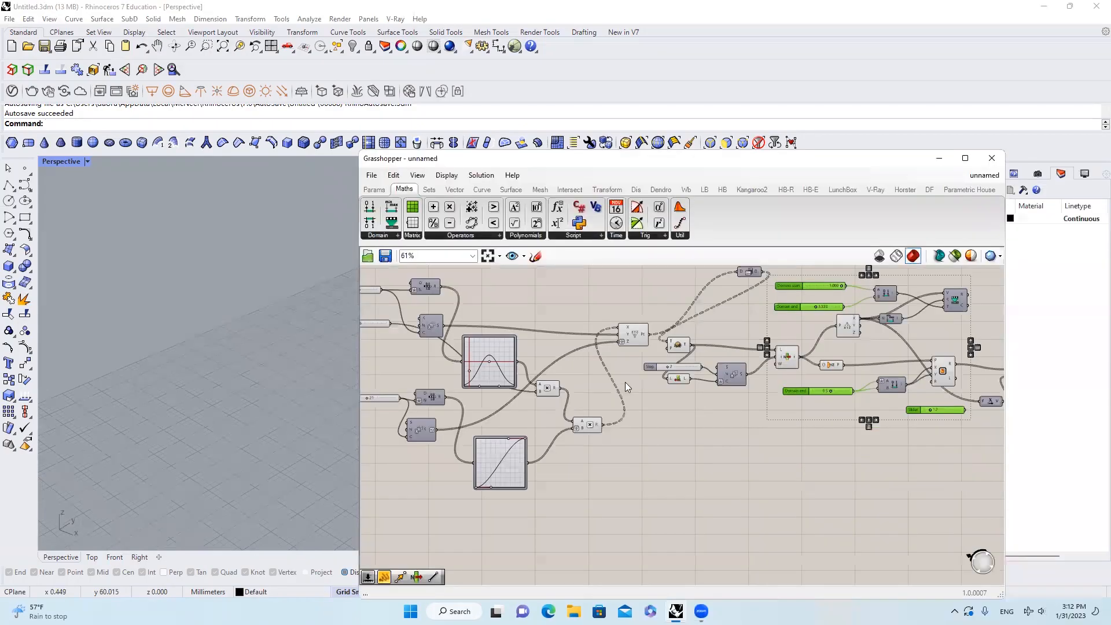
left_click_drag(533, 321, 421, 310)
left_click(724, 306)
right_click_drag(787, 353, 720, 367)
left_click(923, 438)
left_click_drag(933, 370, 505, 437, "shift")
scroll(926, 339, "down", 2)
right_click_drag(926, 393, 775, 411)
scroll(876, 450, "up", 3)
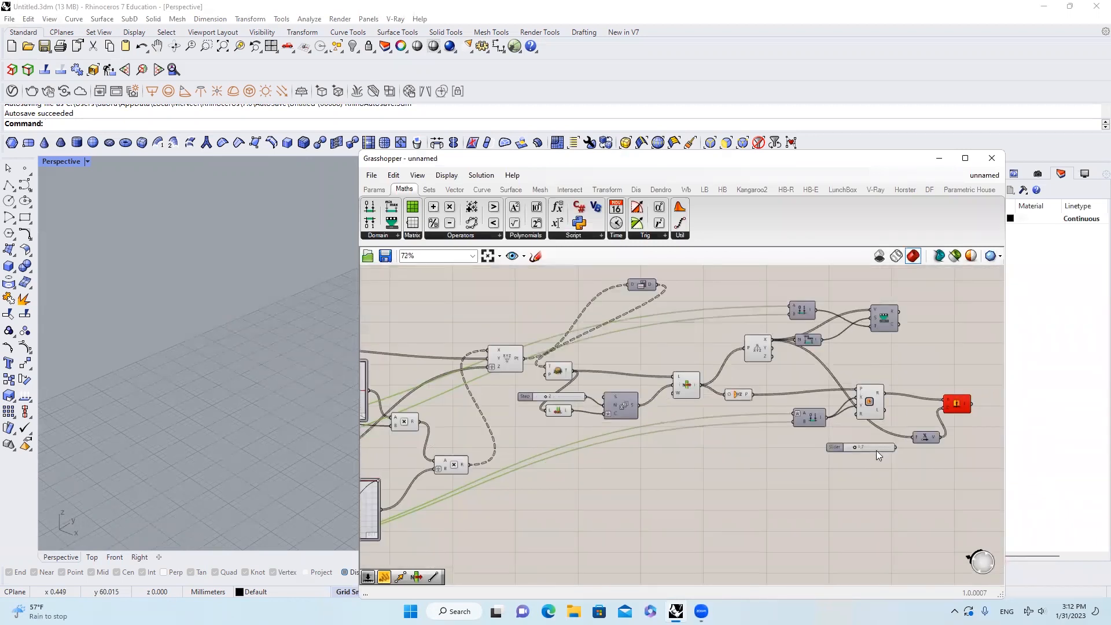
Gather the definition's sliders into one column ahead of all other components.
left_click(876, 459)
scroll(876, 450, "down", 2)
right_click_drag(578, 405, 897, 384)
left_click_drag(628, 509, 618, 466)
left_click_drag(601, 407, 599, 359)
left_click_drag(679, 421, 594, 297)
scroll(635, 338, "up", 3)
left_click_drag(640, 456, 573, 293)
left_click(566, 286)
left_click_drag(775, 157, 931, 162)
scroll(751, 371, "down", 4)
right_click_drag(723, 405, 958, 408)
Select all wall components except the sliders and duplicate them below the original so both sets share the same sliders.
left_click(723, 381)
scroll(1093, 430, "up", 4)
right_click_drag(1093, 430, 1059, 518)
scroll(1004, 482, "down", 2)
left_click_drag(838, 161, 921, 146)
right_click_drag(1041, 434, 750, 347)
left_click_drag(961, 347, 1003, 350)
scroll(925, 347, "up", 2)
right_click_drag(723, 405, 1053, 400)
scroll(709, 397, "up", 3)
left_click_drag(1091, 479, 646, 266)
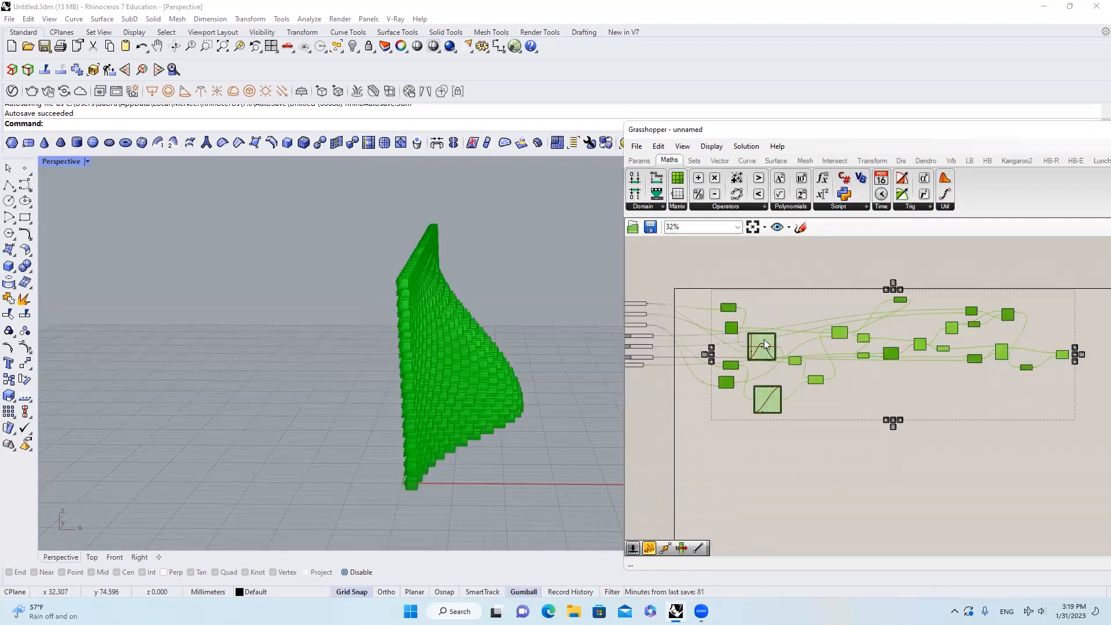
left_click_drag(766, 339, 772, 497, "alt")
Negate the X input of the duplicated Construct Point component with the expression -x.
scroll(856, 368, "up", 3)
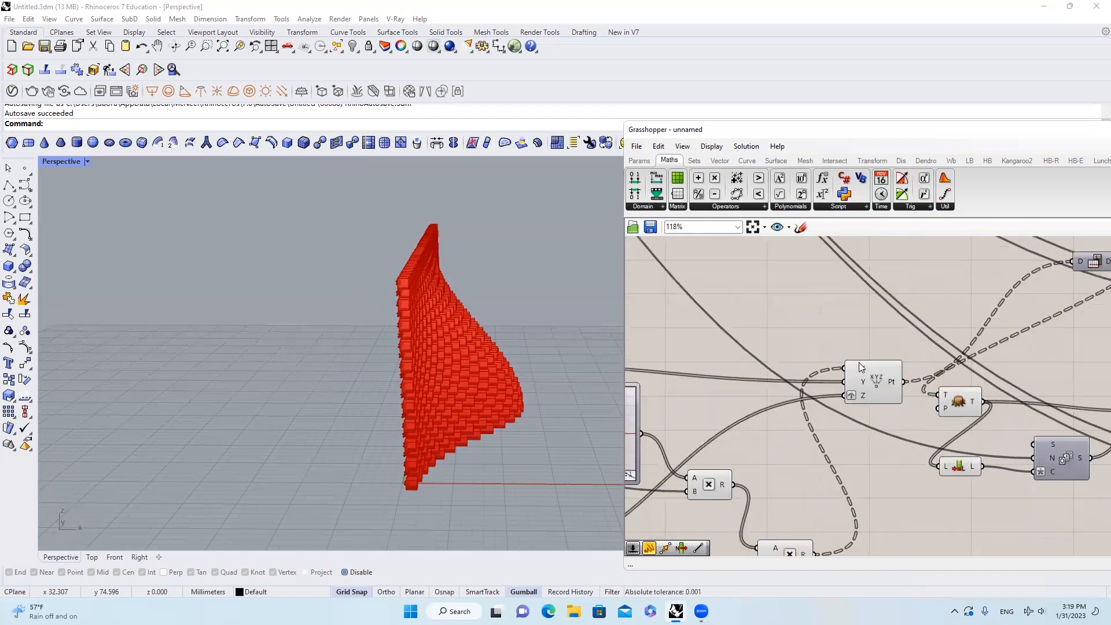
right_click(854, 367)
mouse_move(908, 478)
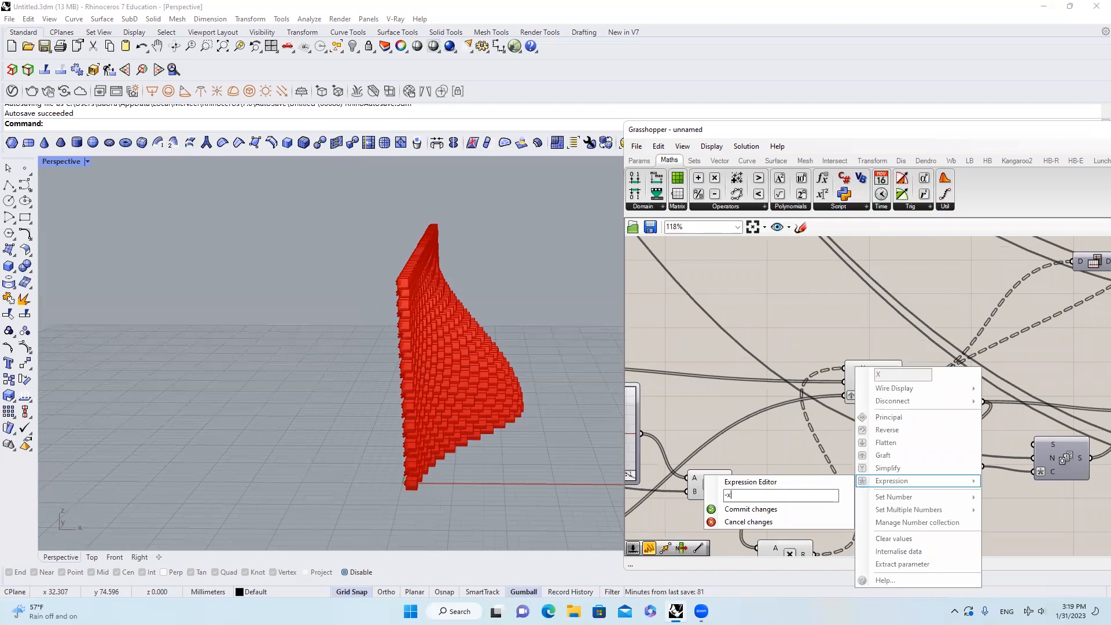
left_click(804, 508)
Inspect how the two walls relate to each other in the Top and Perspective views.
right_click_drag(443, 340, 446, 284)
right_click_drag(434, 447, 347, 491)
left_click(91, 556)
scroll(354, 371, "down", 10)
right_click_drag(414, 350, 457, 297)
left_click(61, 556)
right_click_drag(409, 347, 448, 325)
scroll(438, 327, "up", 5)
scroll(473, 324, "down", 3)
scroll(869, 323, "down", 5)
Reverse the duplicated Extrude component's direction input with the expression -x.
scroll(921, 323, "down", 6)
right_click_drag(1024, 334, 899, 338)
scroll(899, 338, "up", 10)
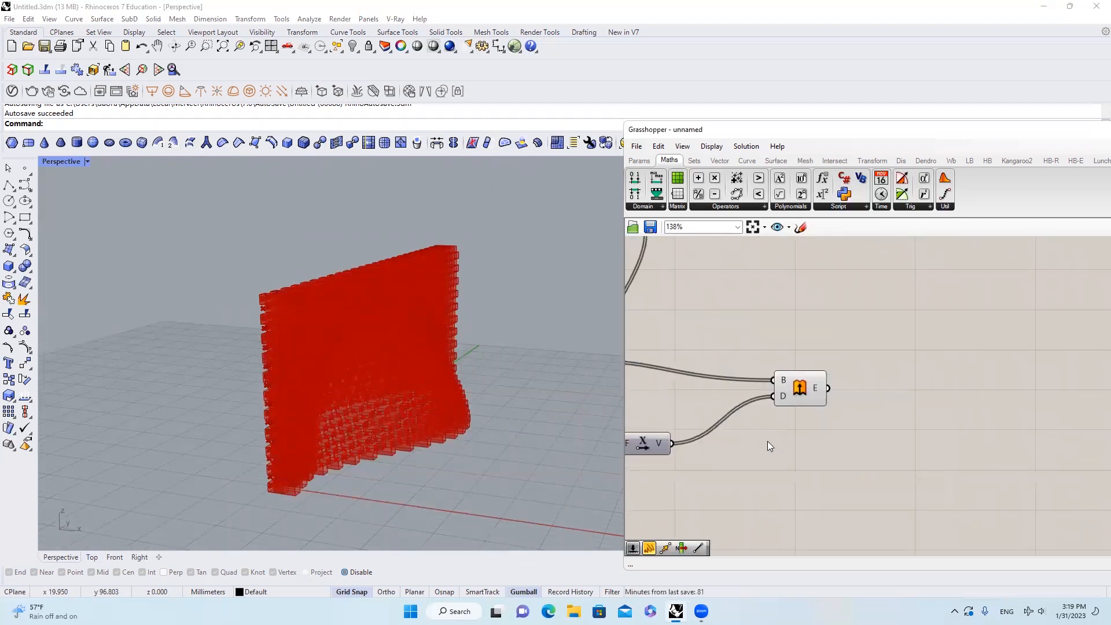
right_click(776, 395)
mouse_move(847, 488)
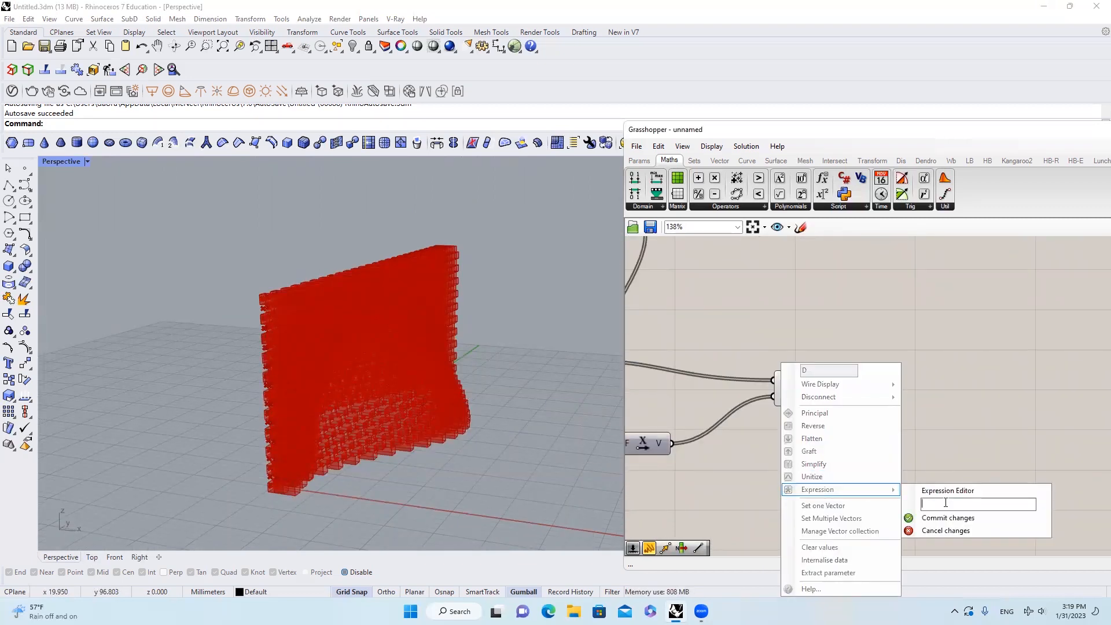
type("-x")
key("Return")
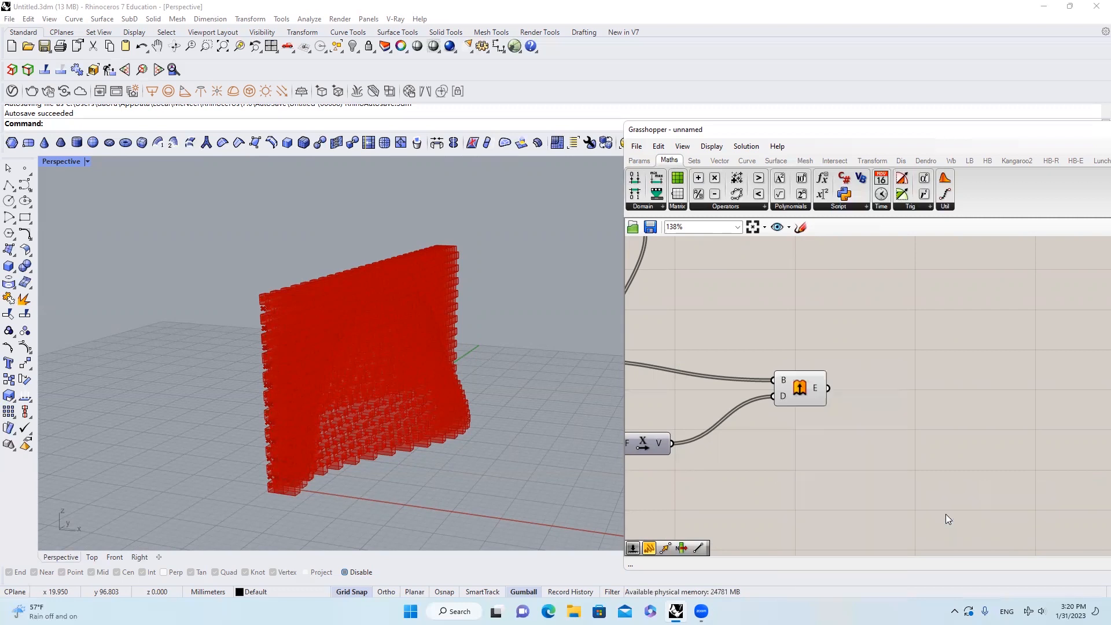
Compare the two walls in Top and Perspective, sketch the negative X direction, and examine the inputs of the duplicated Remap Numbers component.
right_click_drag(460, 485, 405, 486)
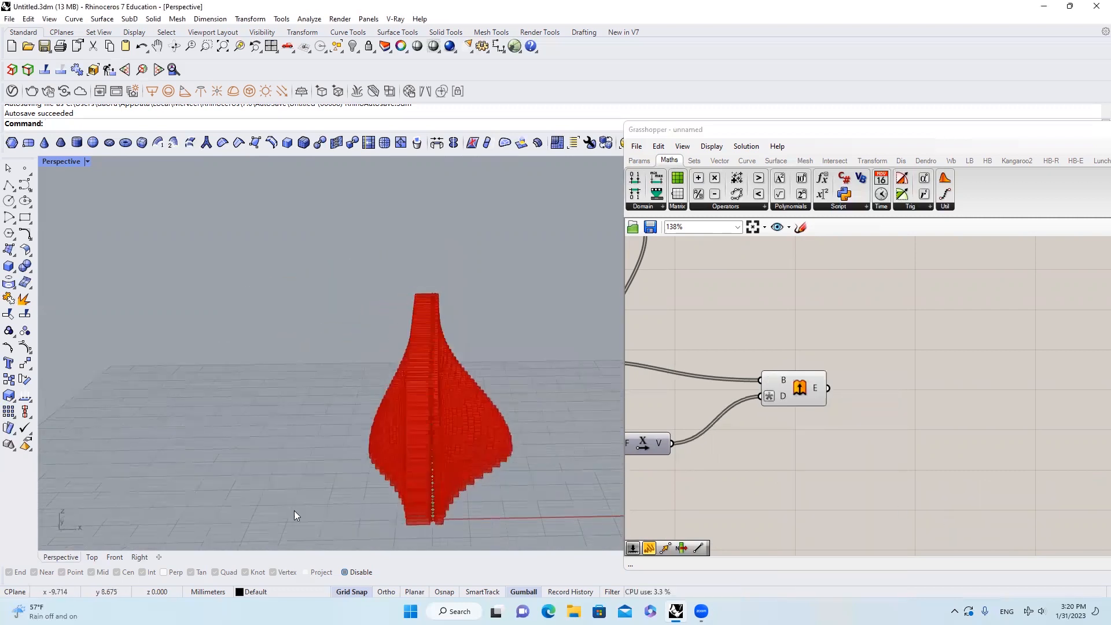
left_click(92, 557)
right_click_drag(377, 425, 397, 344)
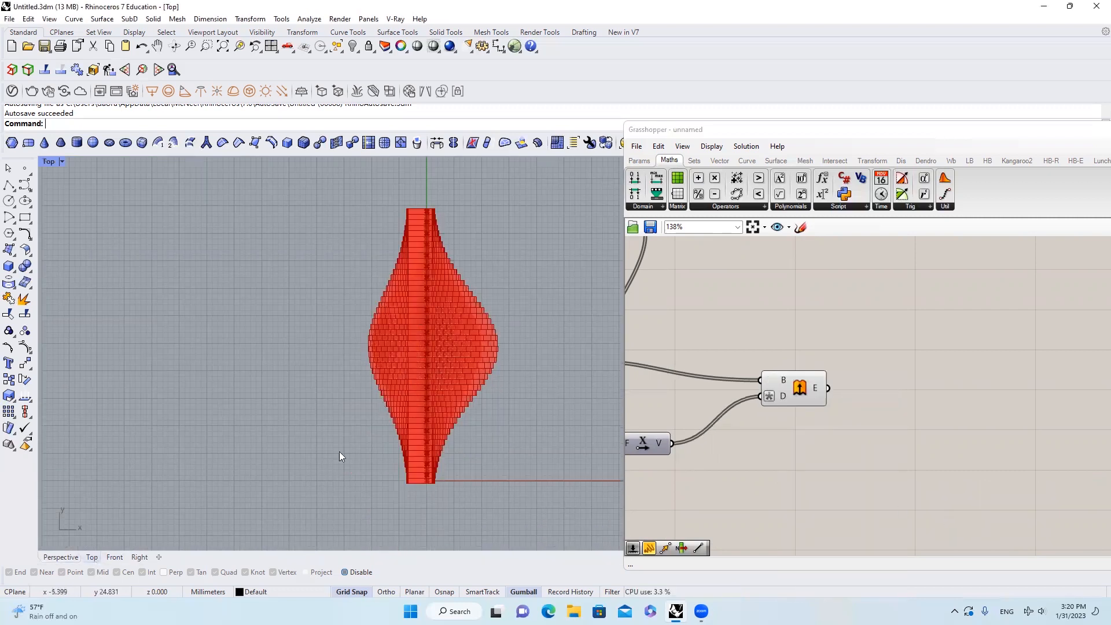
left_click(61, 557)
right_click_drag(463, 353, 413, 359)
scroll(897, 364, "down", 4)
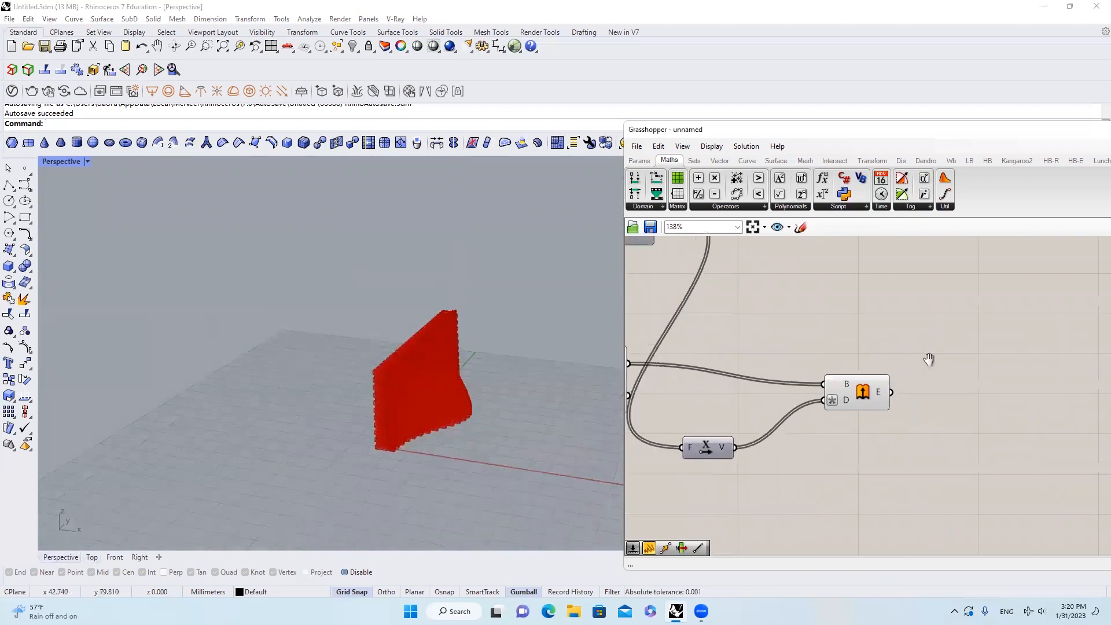
scroll(866, 366, "up", 3)
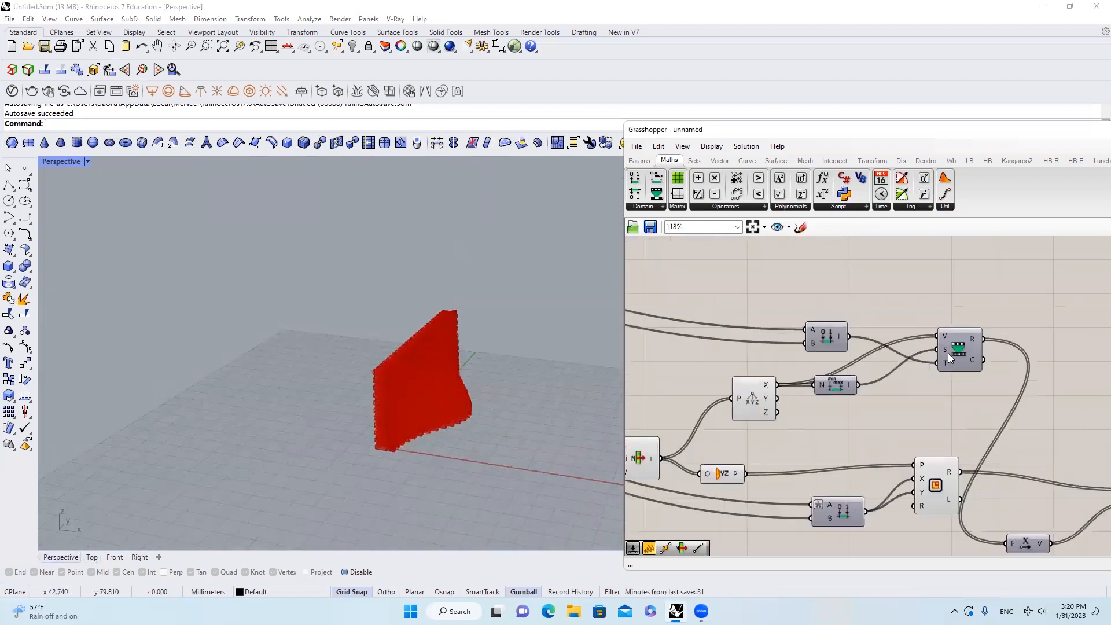
mouse_move(942, 346)
scroll(841, 333, "up", 1)
left_click(659, 452)
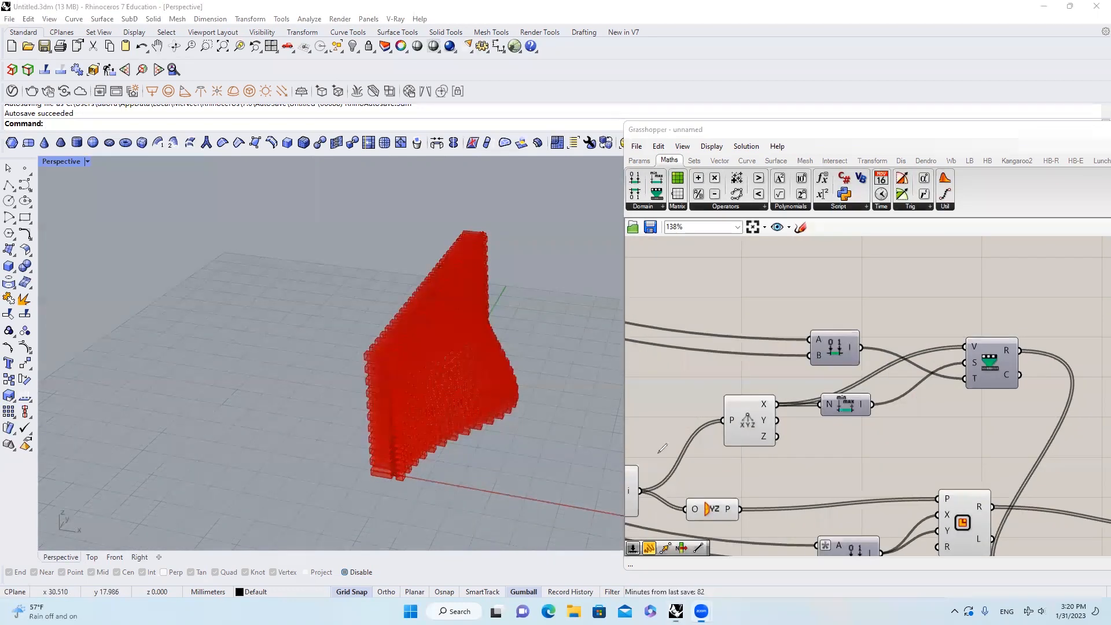
left_click_drag(265, 465, 250, 457)
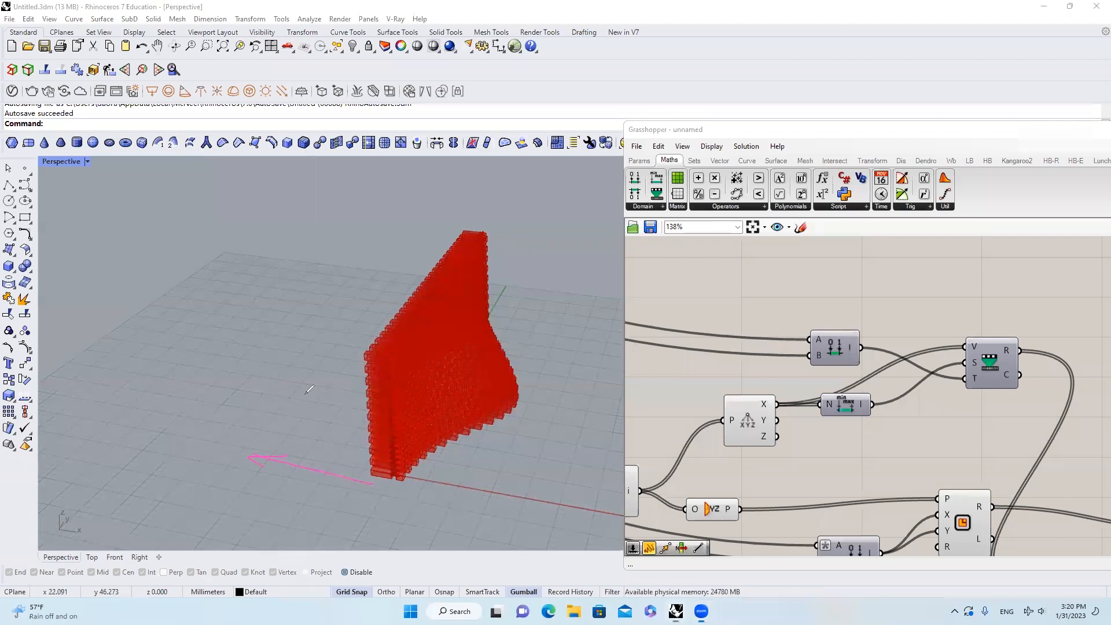
left_click_drag(348, 403, 335, 438)
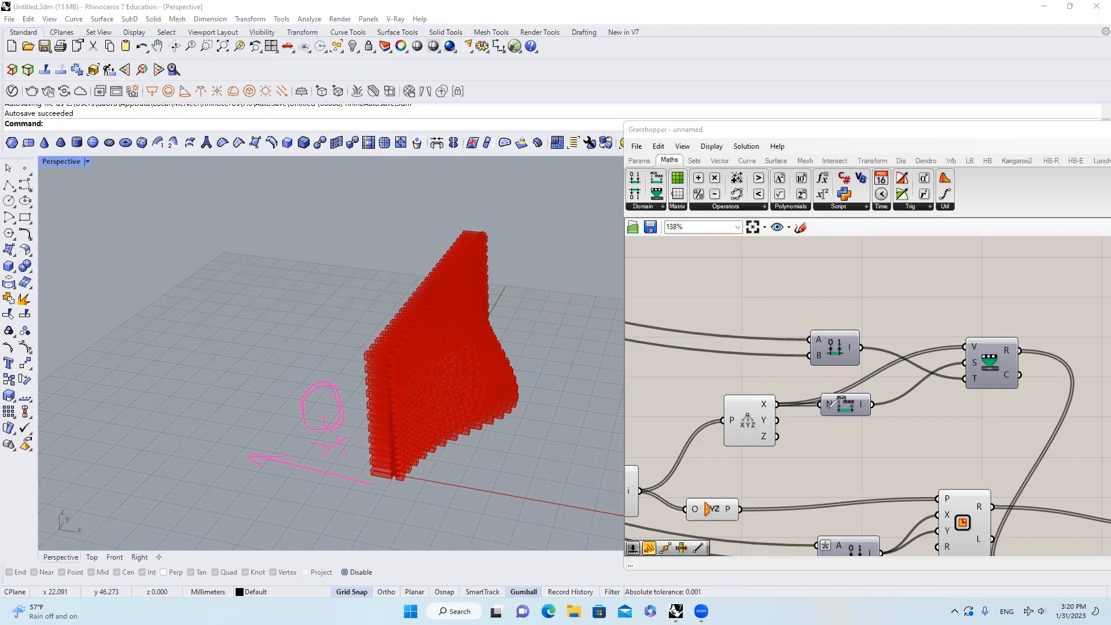
right_click_drag(980, 394, 965, 365)
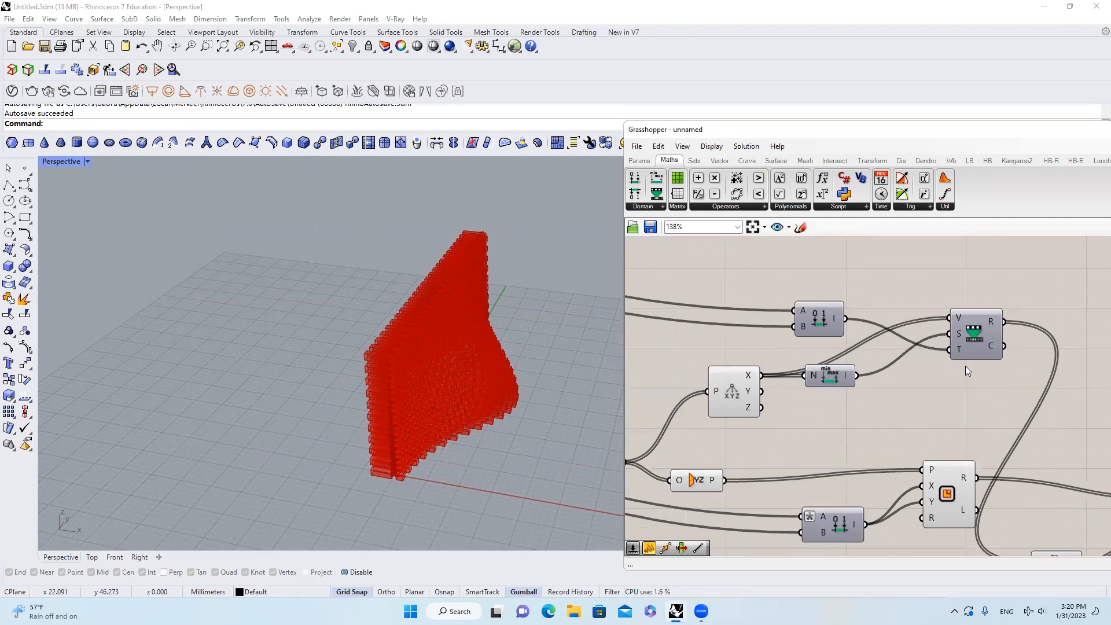
mouse_move(955, 315)
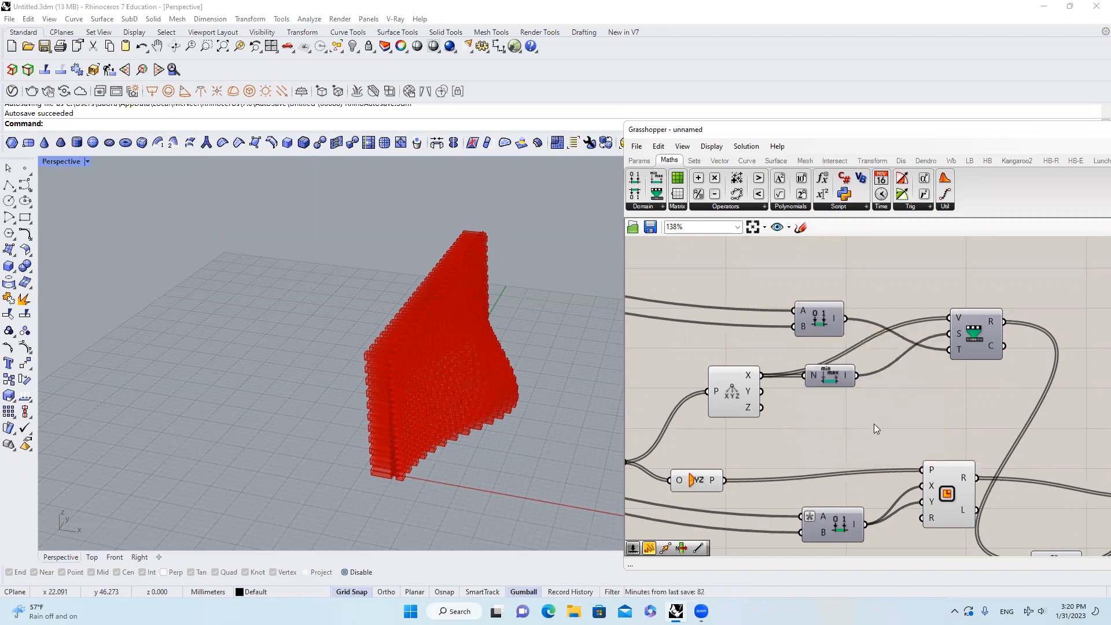
Add an Absolute component and route the duplicated wall's deconstructed X coordinates through it into the Bounds component.
double_click(873, 424)
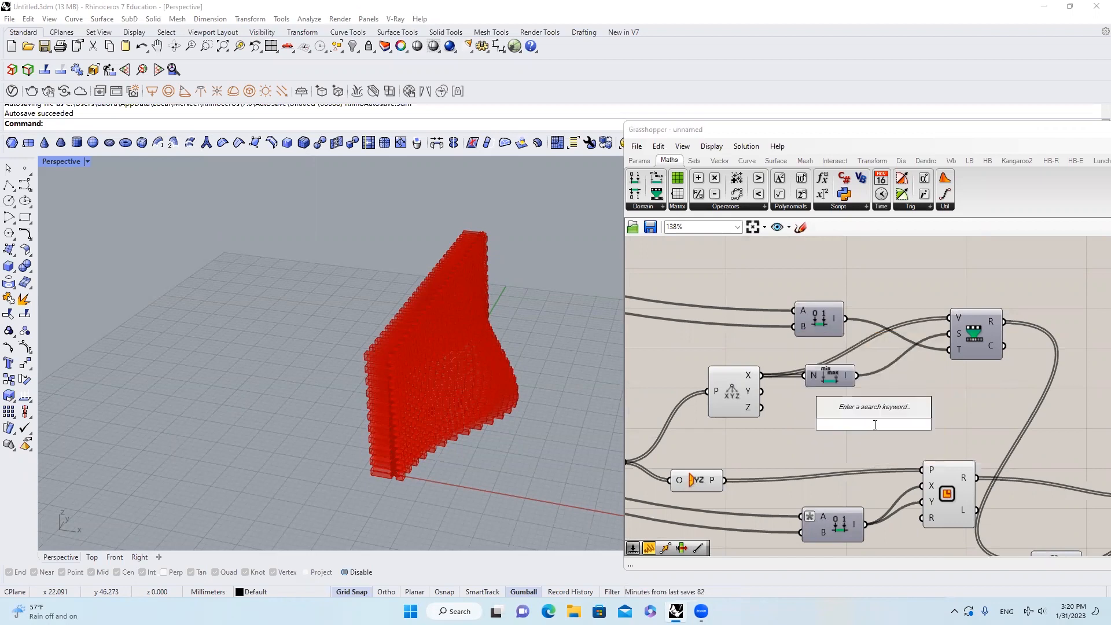
type("absolute")
key("Return")
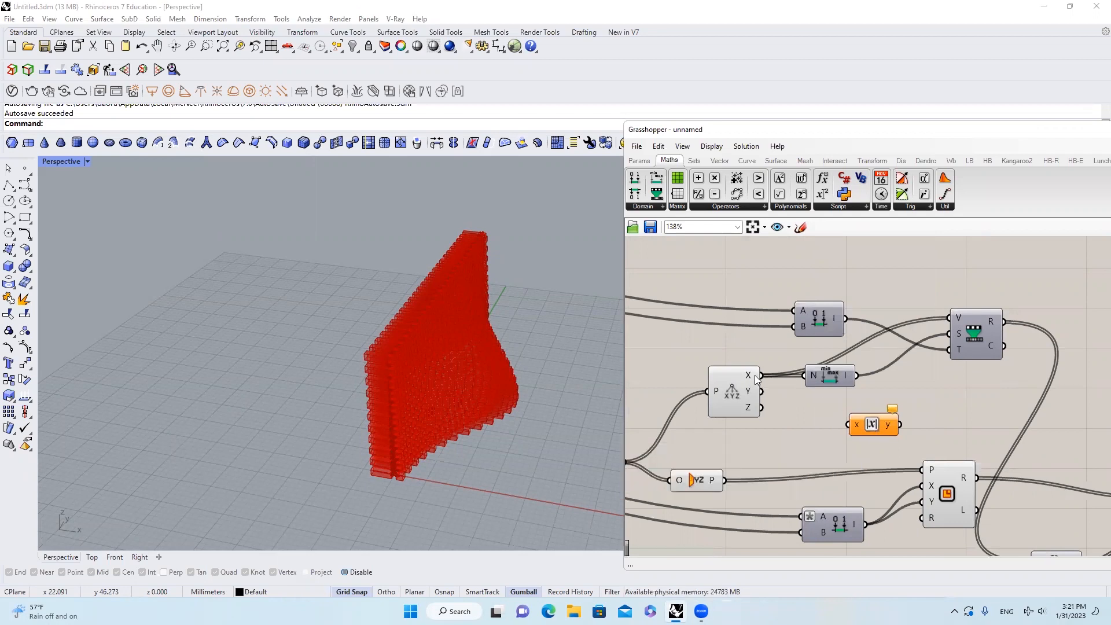
left_click_drag(760, 375, 847, 425)
left_click_drag(826, 370, 900, 386)
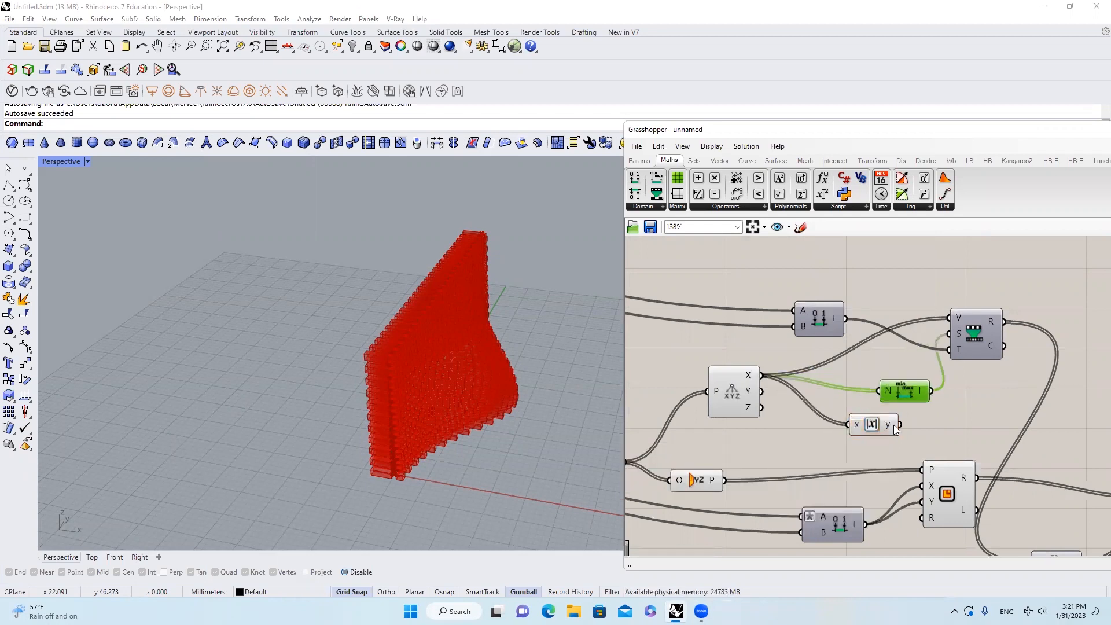
left_click_drag(893, 424, 838, 415)
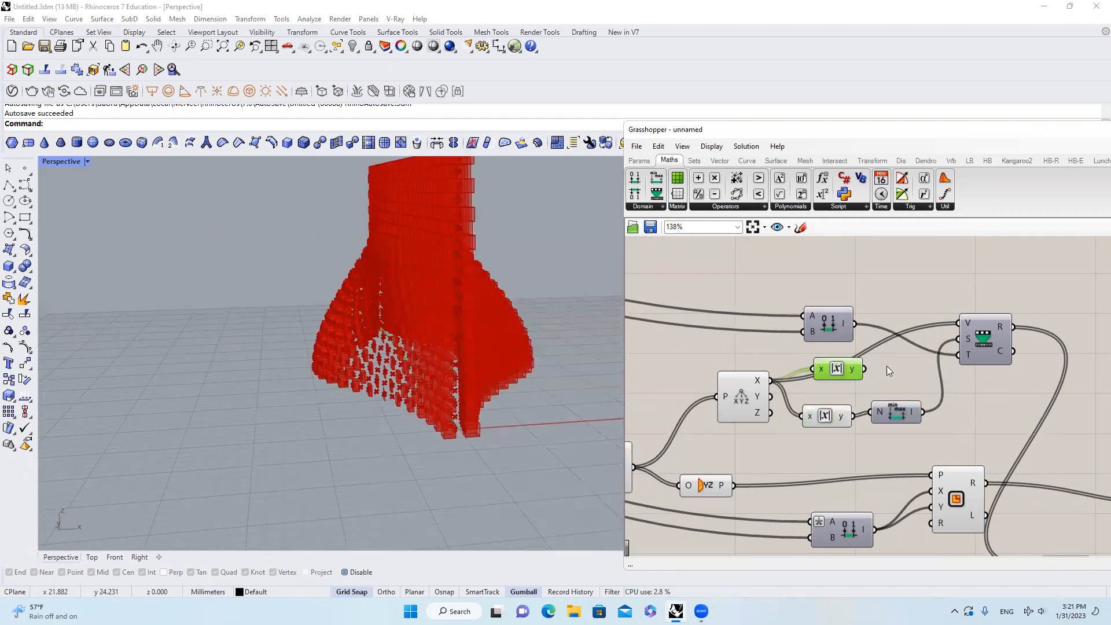
Delete the extra Absolute component, connect the remaining one to the Remap Numbers value input, and check the walls in Top view.
key("Delete")
mouse_move(848, 415)
left_click_drag(848, 416, 959, 323)
right_click_drag(531, 315, 144, 509)
left_click(91, 557)
scroll(409, 350, "down", 5)
left_click_drag(825, 419, 826, 394)
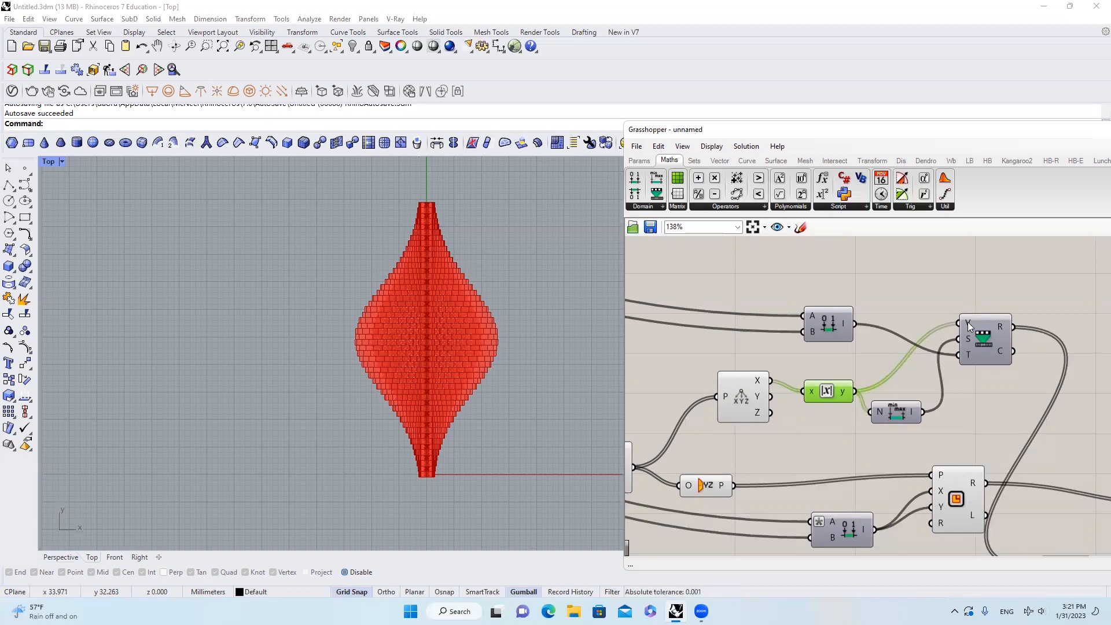
Shift the peak of the duplicated wall's first Graph Mapper curve toward the end of its range.
scroll(845, 361, "down", 2)
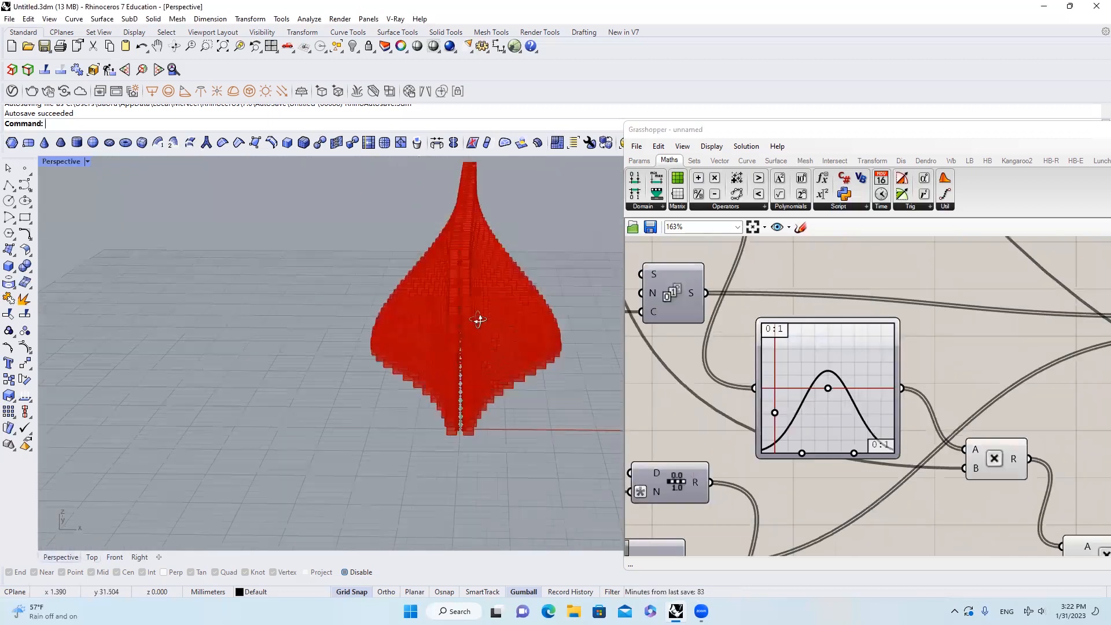
right_click_drag(478, 319, 589, 313)
left_click_drag(829, 388, 874, 388)
right_click_drag(369, 300, 534, 365)
scroll(479, 280, "down", 5)
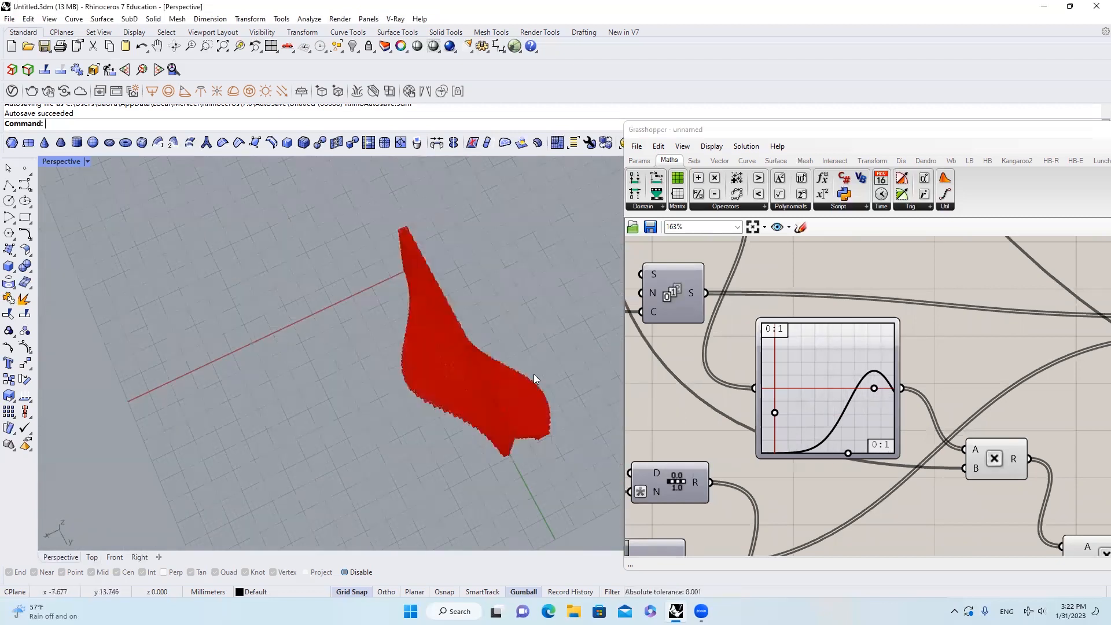
Compare the model with the reference photo, mark the second wall's outline, and return to the Grasshopper definition.
scroll(534, 378, "up", 2)
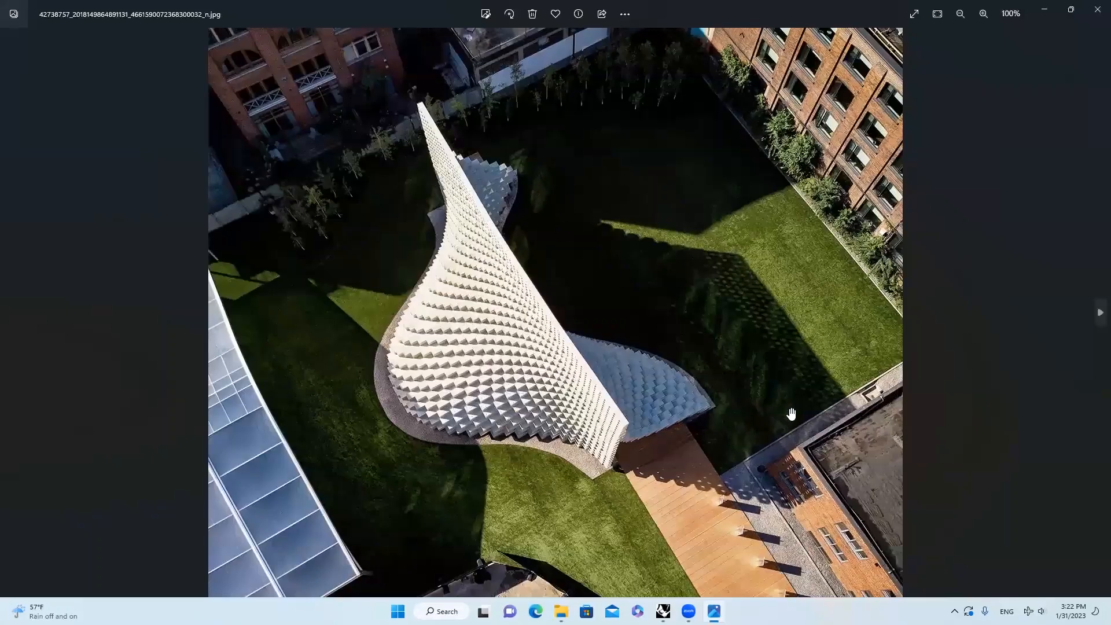
left_click_drag(709, 367, 520, 165)
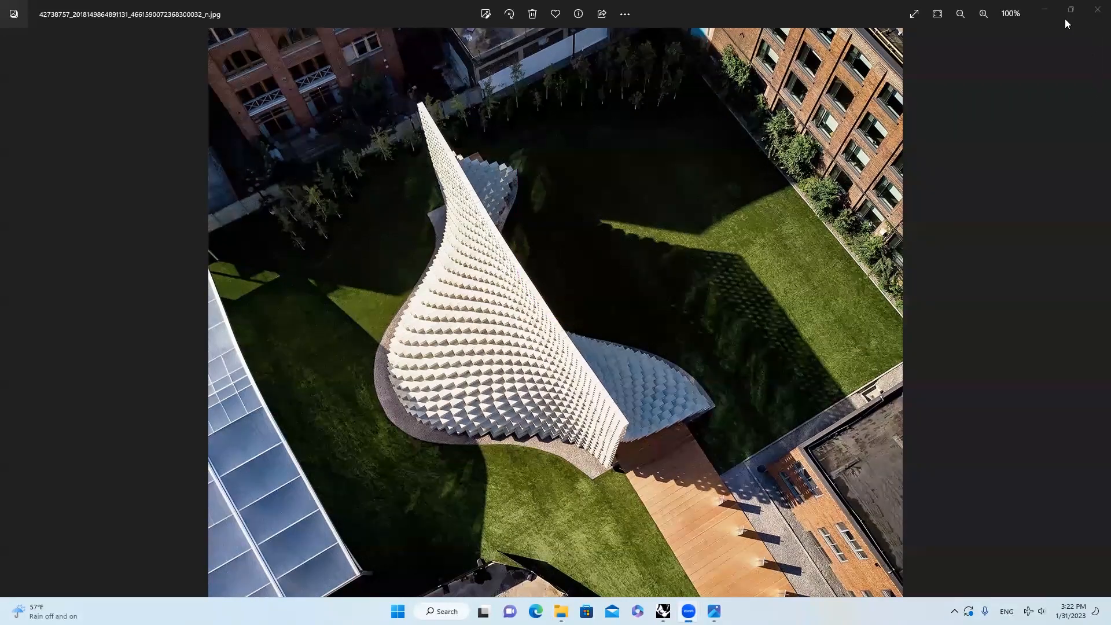
left_click(1097, 10)
left_click(880, 153)
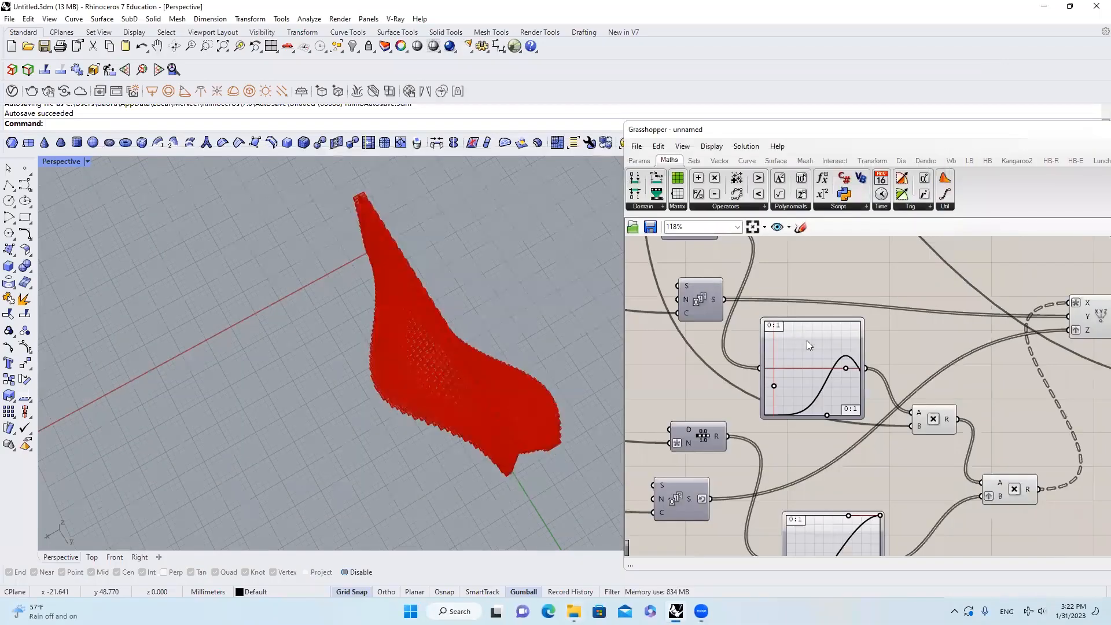
Change the duplicated wall's first Graph Mapper to Sine, move its low point inward to form a trough, and inspect the walls.
scroll(810, 341, "up", 2)
right_click(808, 341)
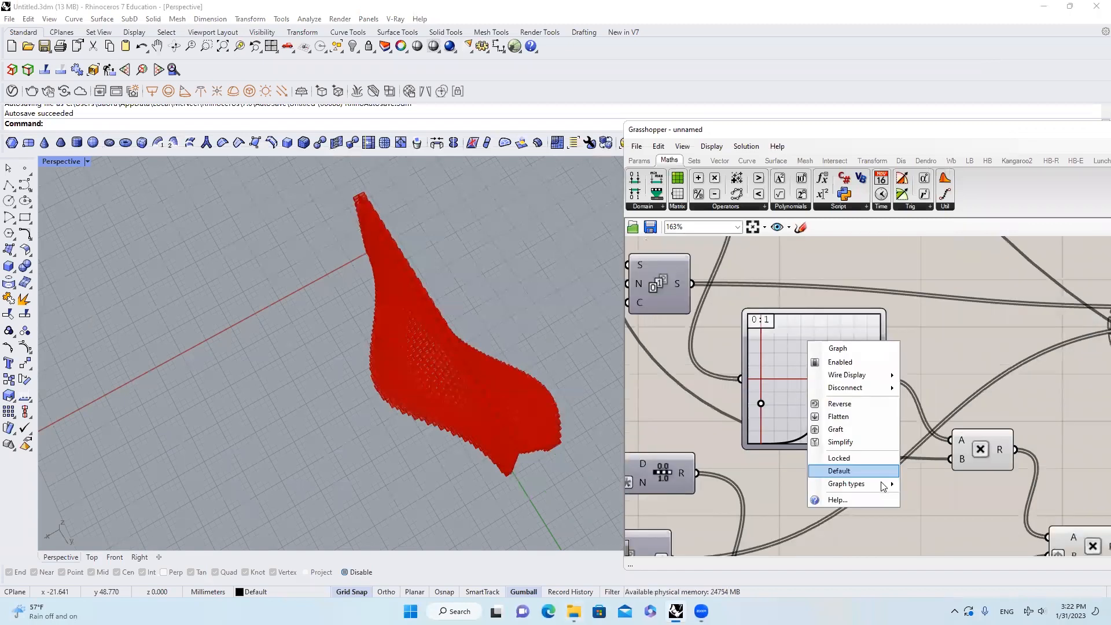
mouse_move(846, 483)
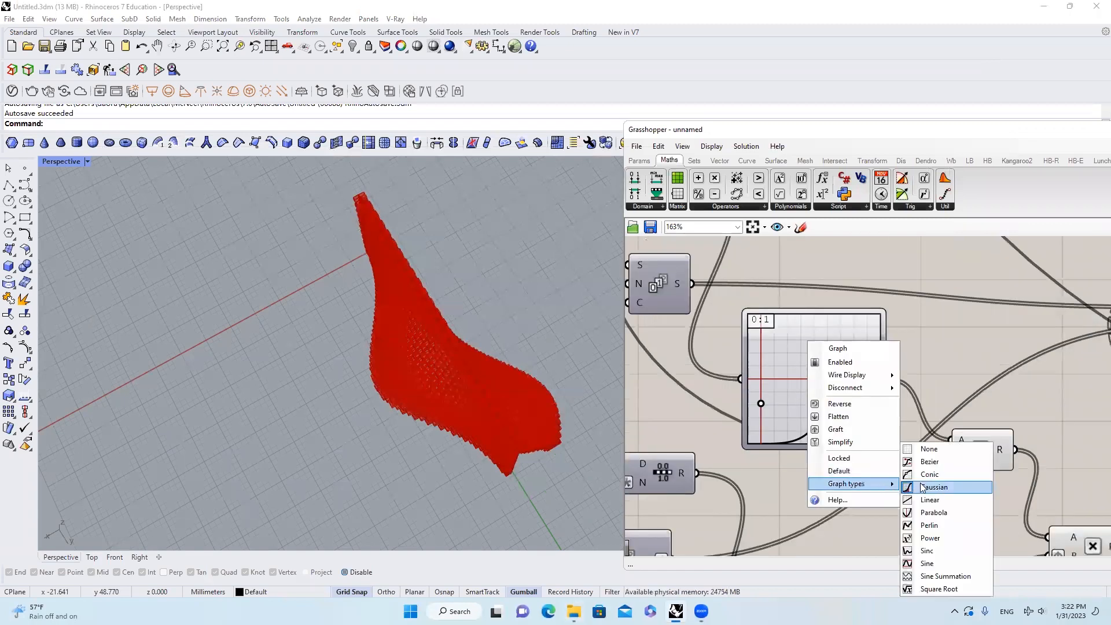
left_click(958, 560)
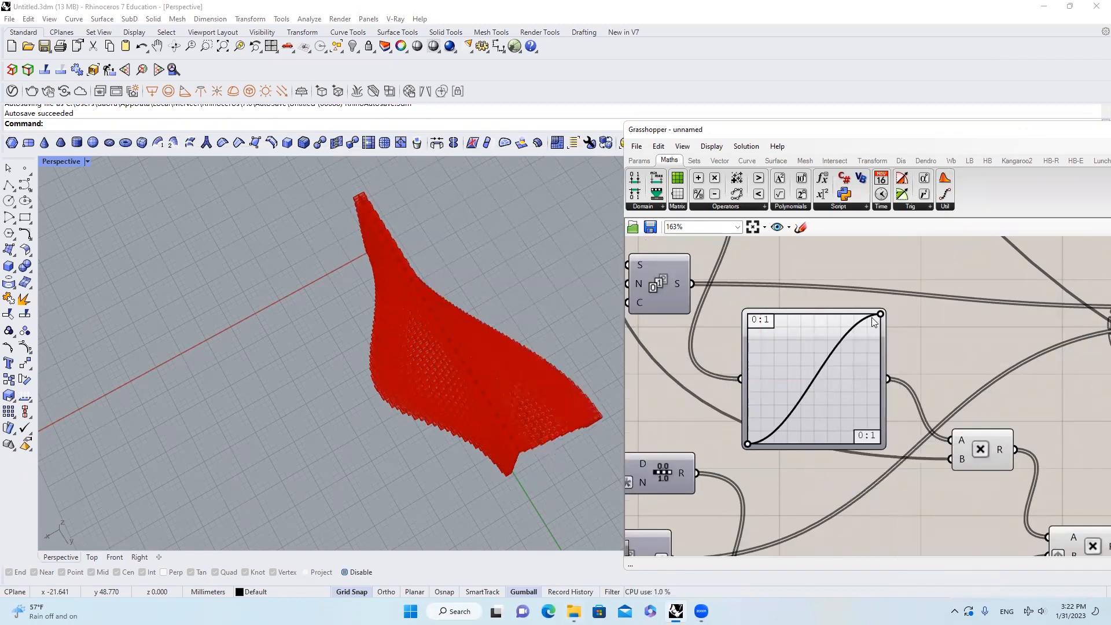
left_click_drag(747, 444, 799, 419)
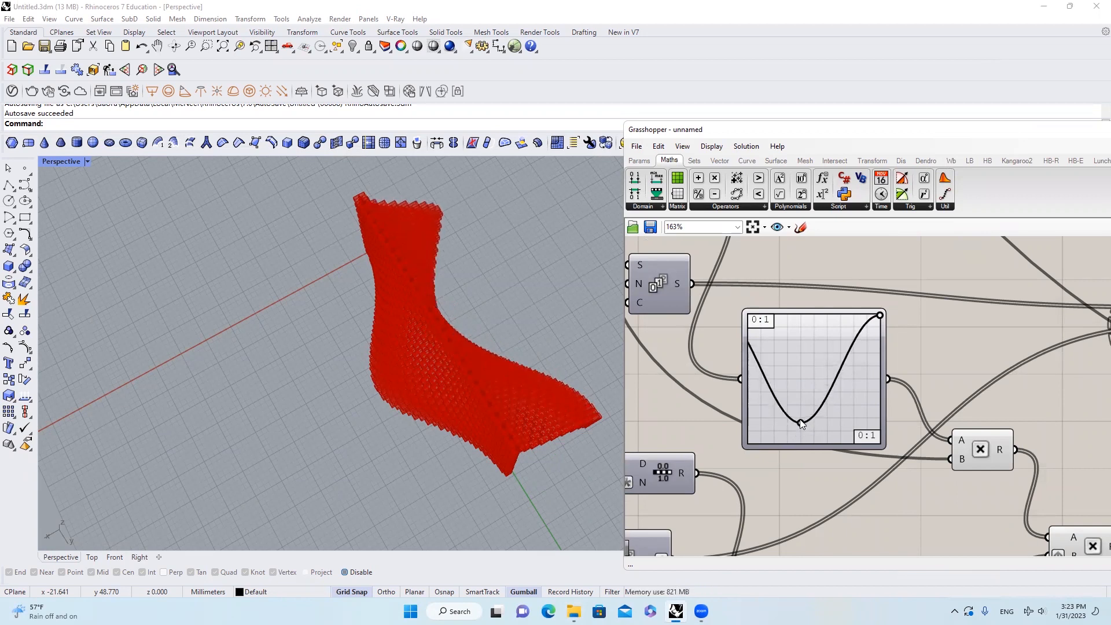
right_click_drag(553, 320, 522, 283)
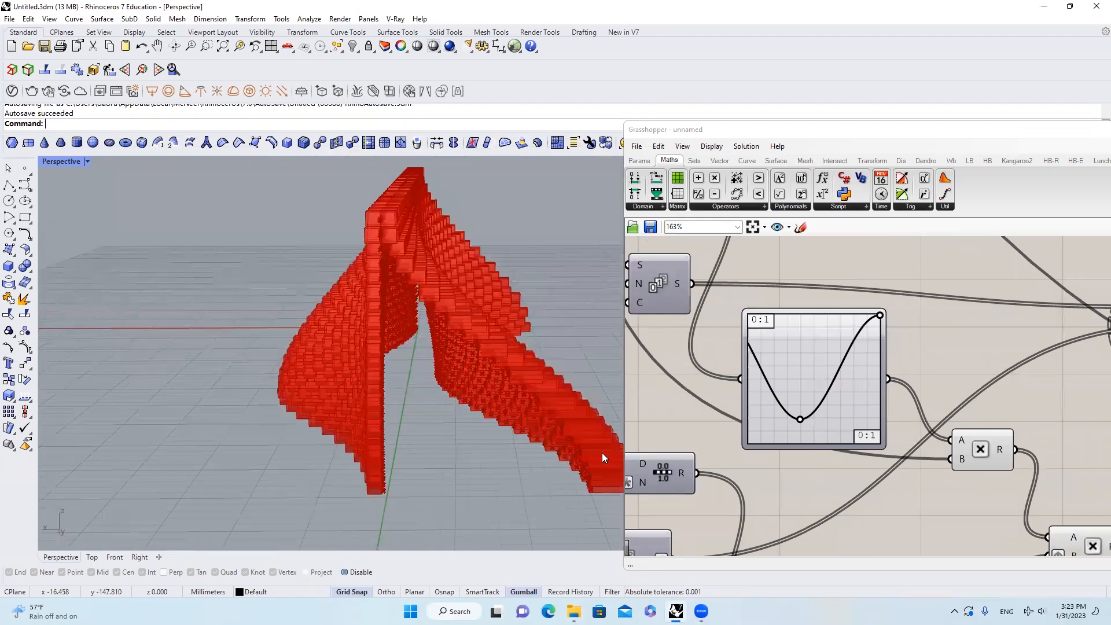
Mark the topmost box in the reference photo and compare it with the box ends along the modelled walls' upper edge.
mouse_move(701, 611)
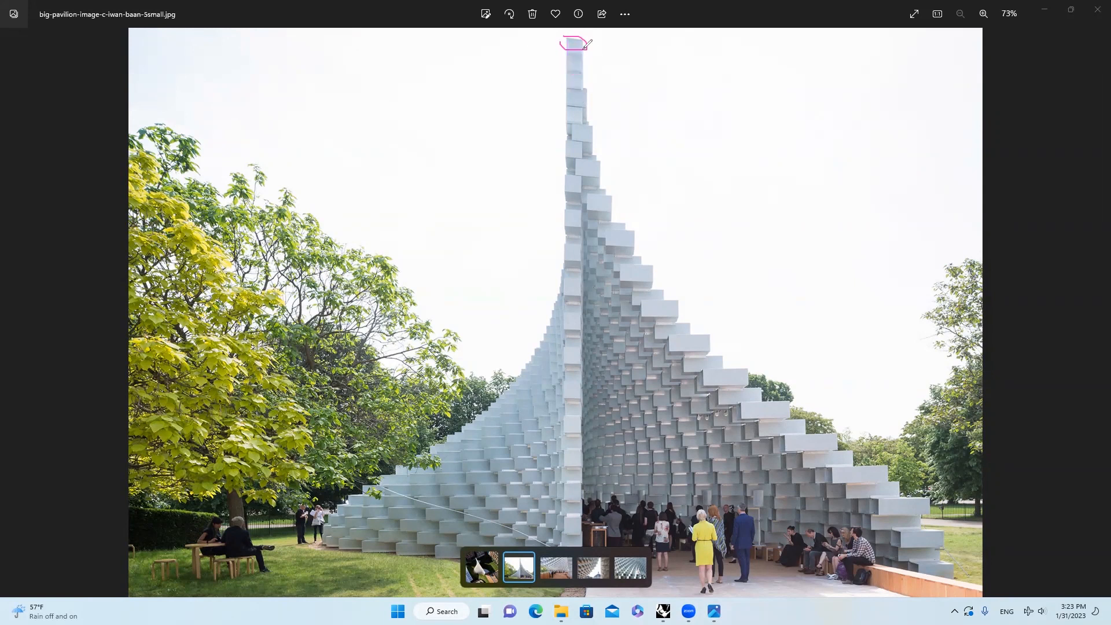
mouse_move(565, 39)
left_mouse_down()
mouse_move(567, 71)
mouse_move(566, 57)
left_mouse_up()
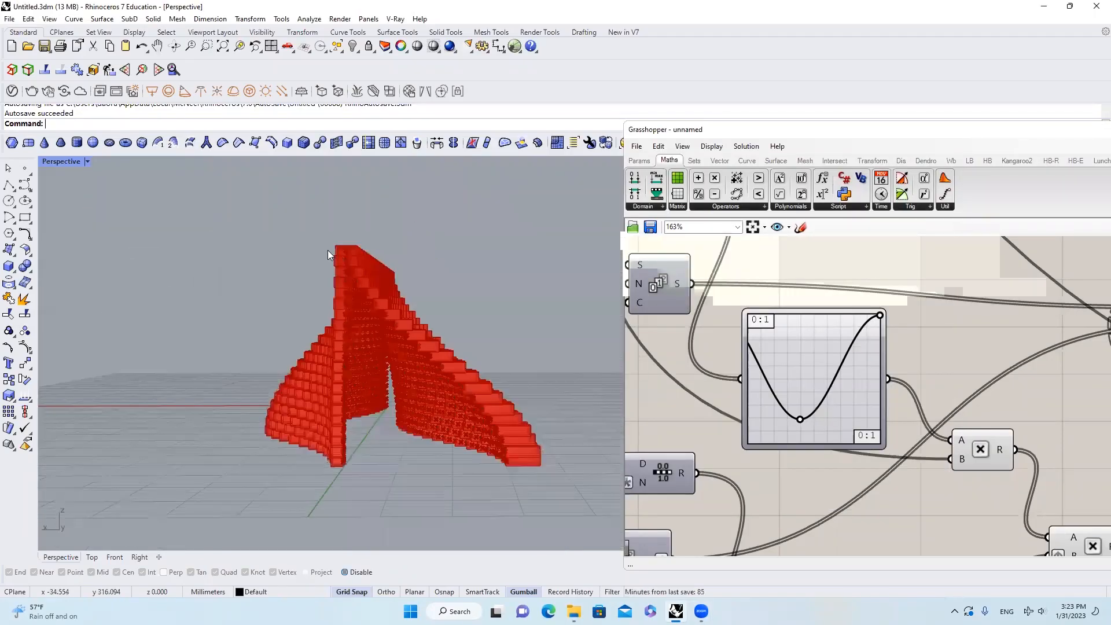
scroll(327, 255, "up", 5)
right_click_drag(359, 271, 272, 383)
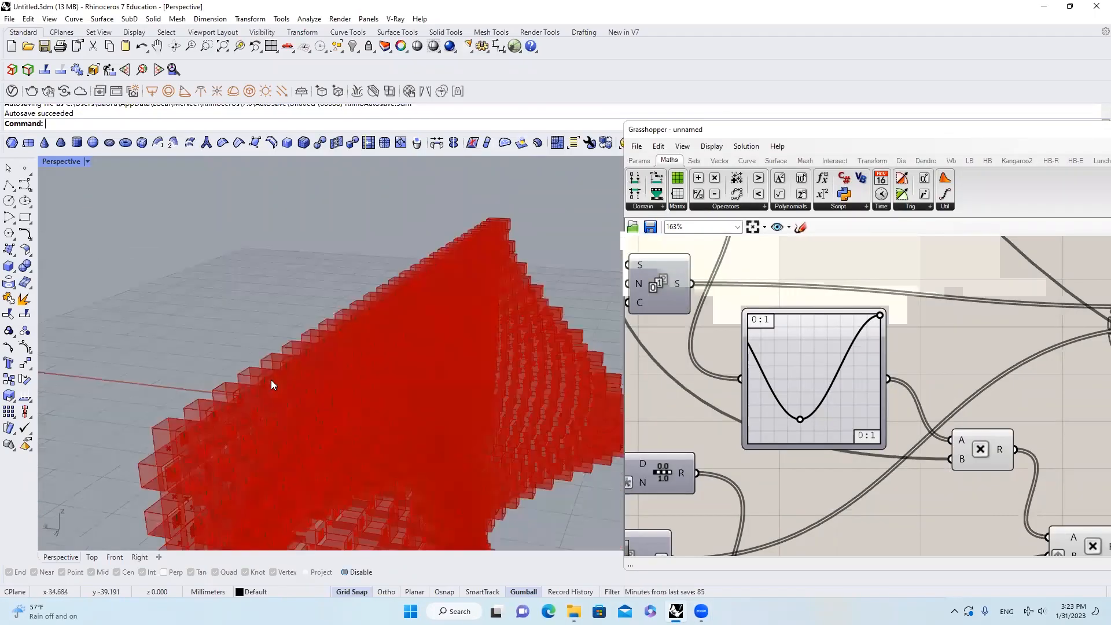
scroll(309, 373, "up", 7)
scroll(173, 295, "down", 5)
right_click_drag(306, 248, 169, 280)
scroll(169, 280, "up", 2)
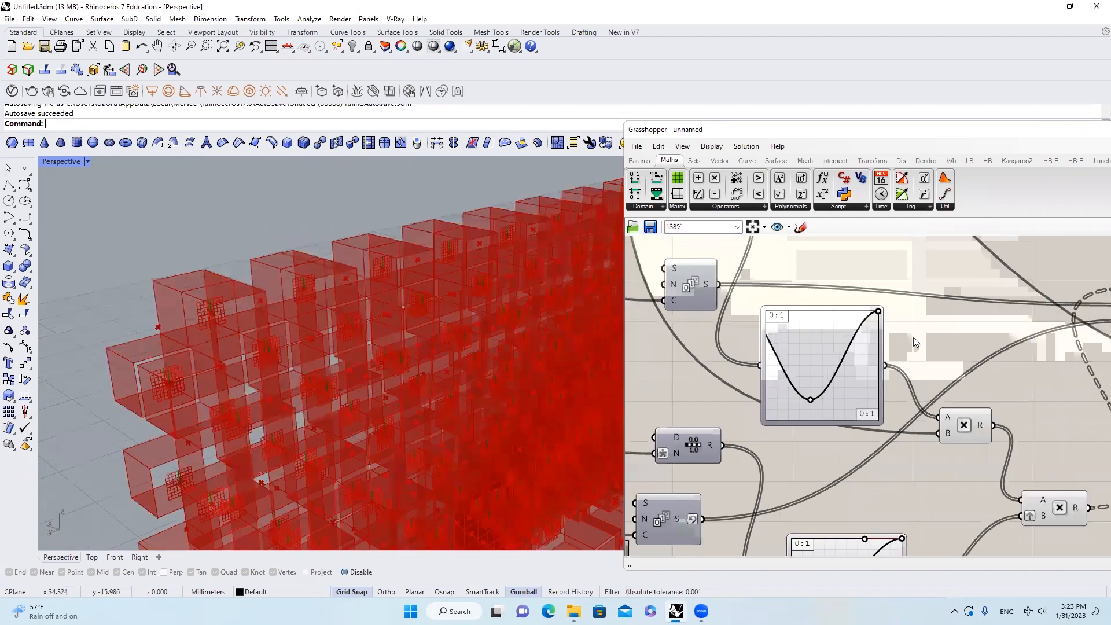
Examine the duplicated wall's remap and domain components, highlight its Extrude component, and mark the extrusion direction on the model.
scroll(806, 335, "down", 5)
scroll(820, 360, "up", 4)
scroll(802, 353, "down", 2)
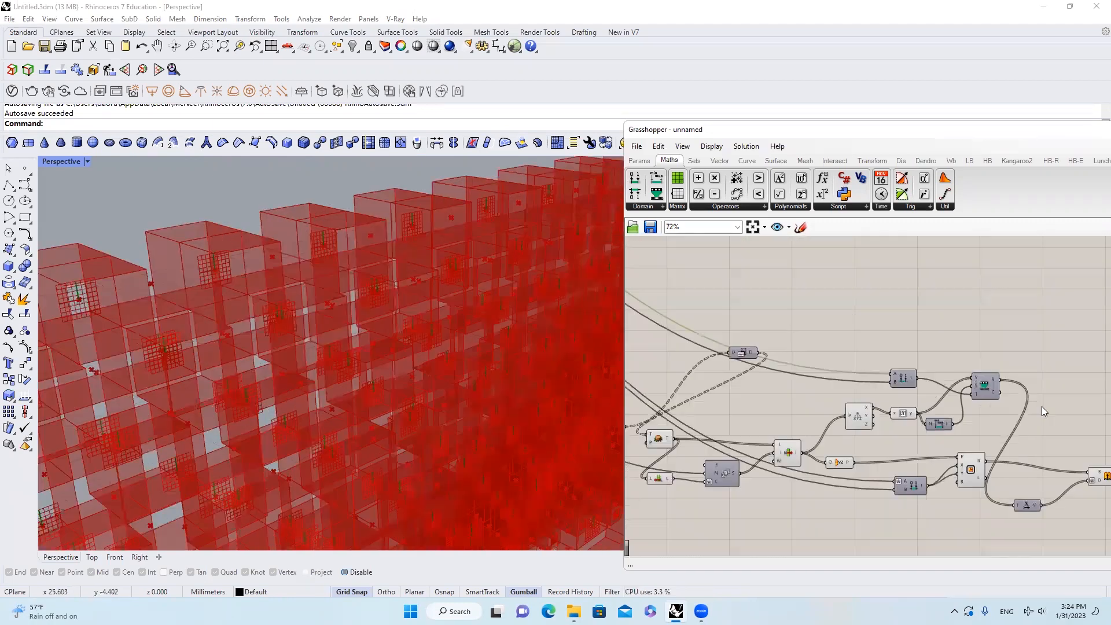
scroll(833, 338, "down", 4)
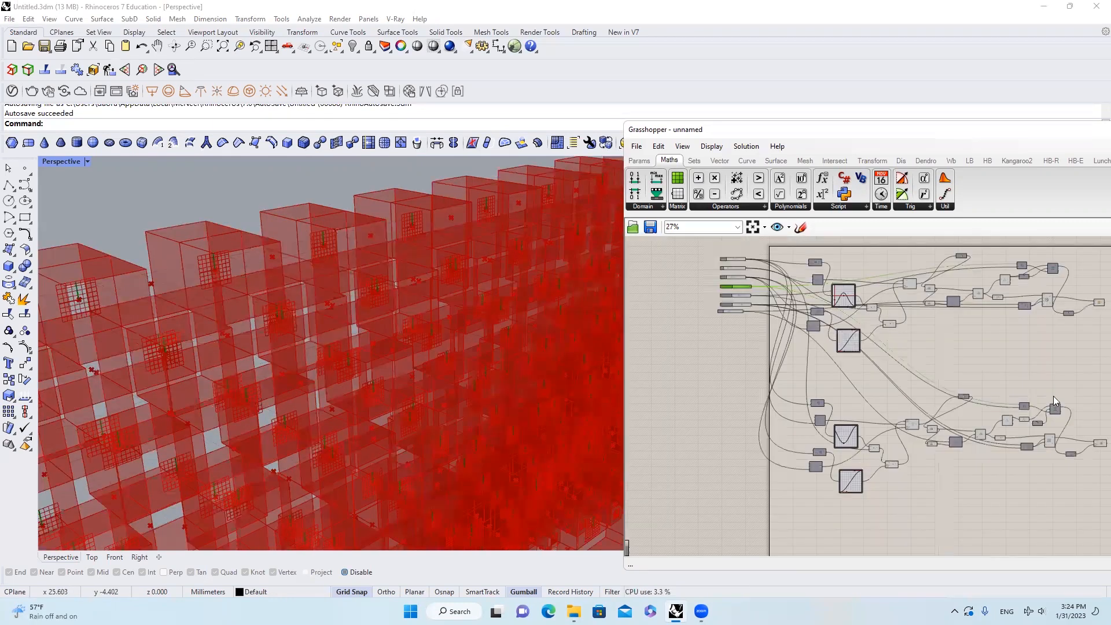
scroll(912, 379, "up", 6)
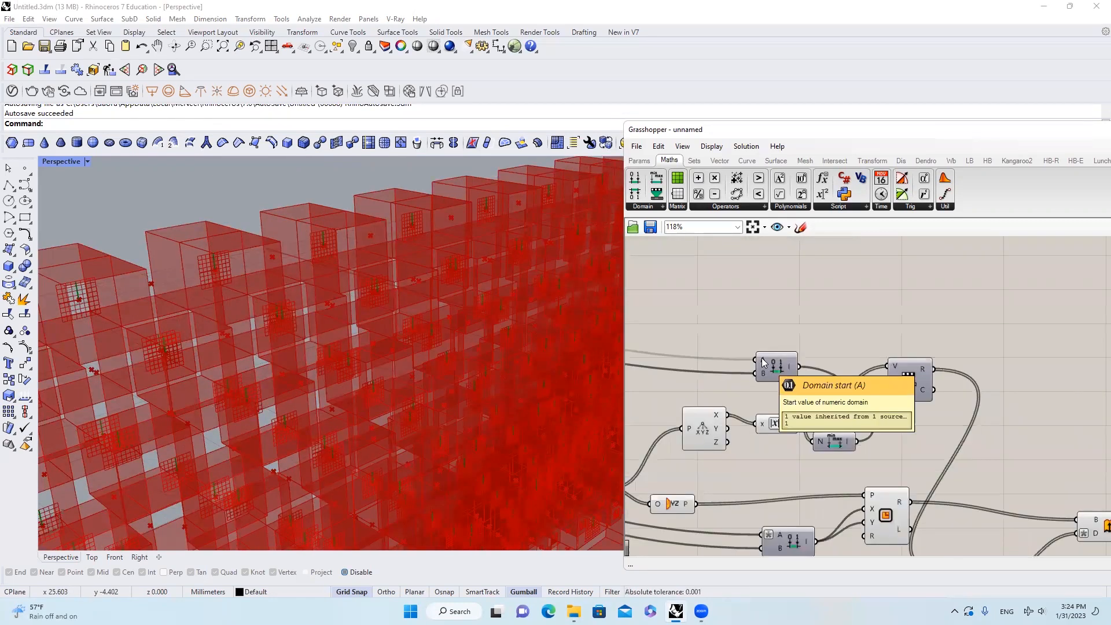
scroll(381, 284, "down", 10)
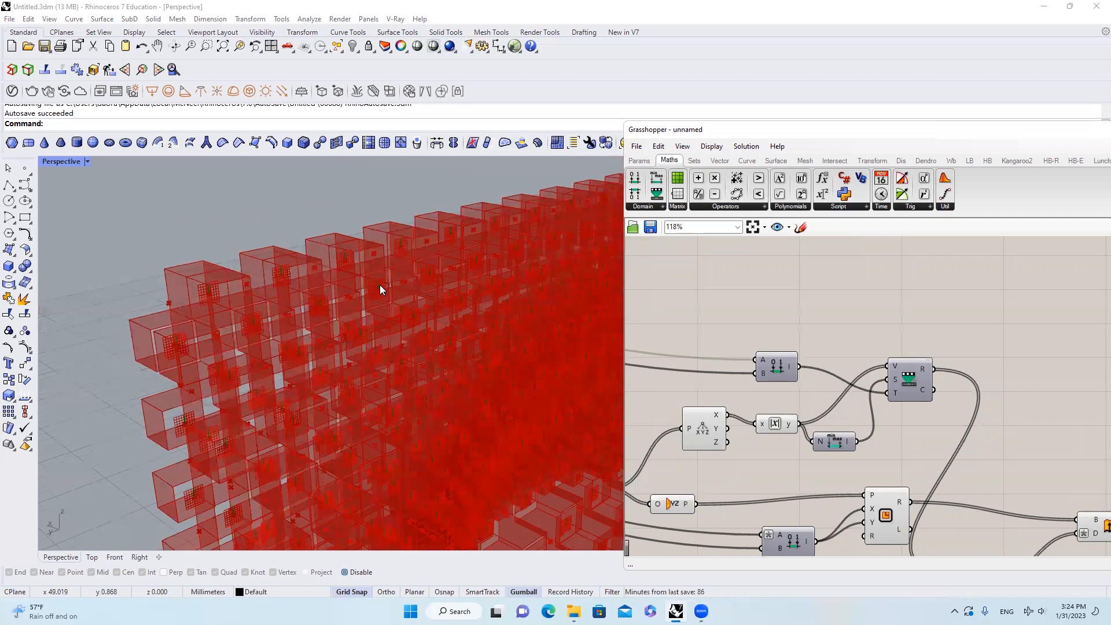
scroll(353, 286, "up", 6)
mouse_move(354, 284)
right_mouse_down()
mouse_move(369, 271)
mouse_move(340, 284)
right_mouse_up()
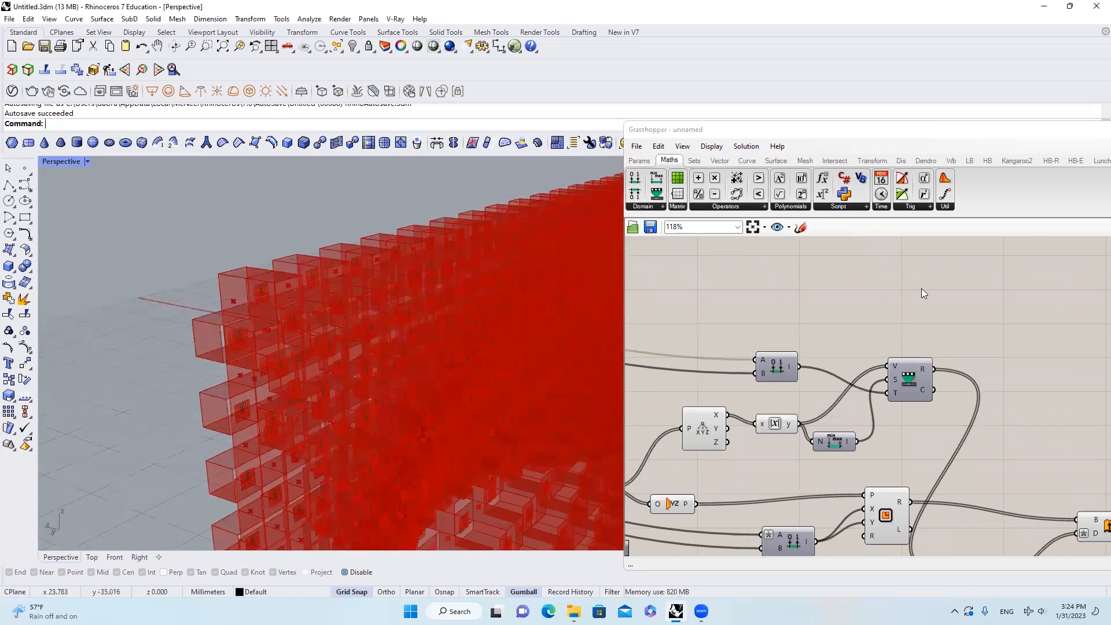
right_click_drag(1056, 340, 865, 256)
left_click(917, 443)
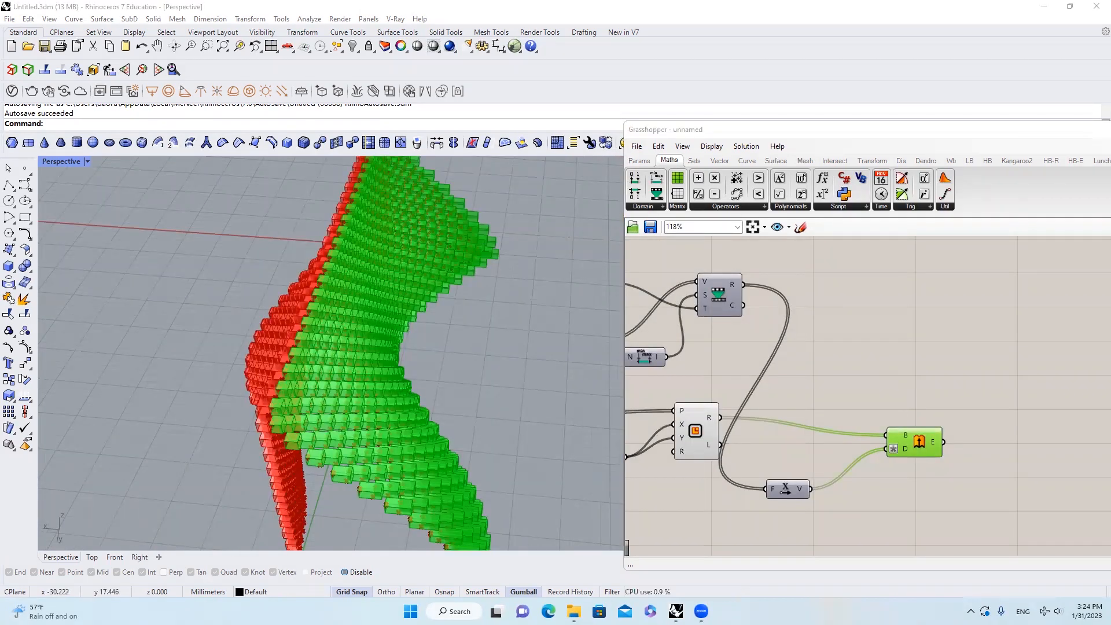
left_click_drag(554, 354, 466, 346)
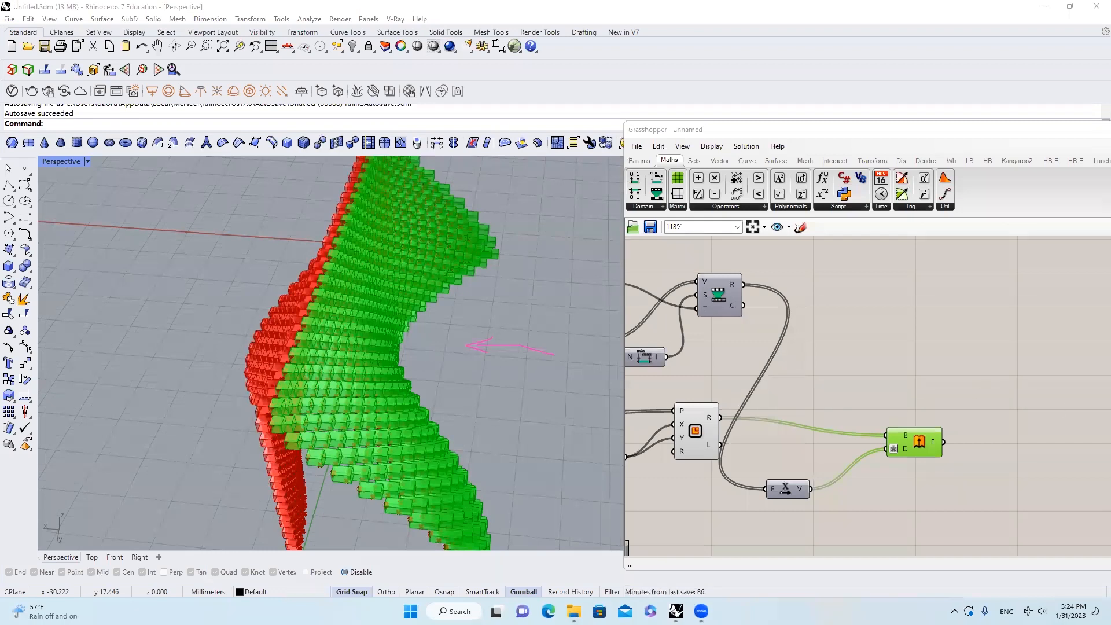
Add a Move component between the duplicated wall's Rectangle and Extrude components.
scroll(874, 358, "down", 2)
double_click(956, 359)
type("move")
left_click(967, 346)
left_click_drag(964, 365, 929, 396)
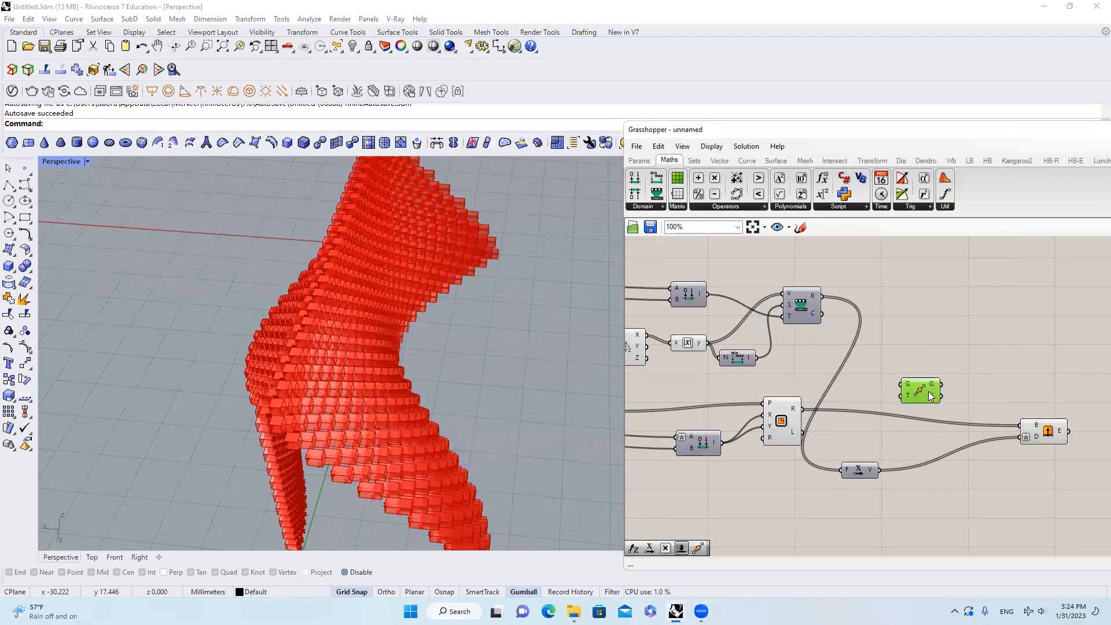
Add a Unit X vector beside the Move component and connect it to the motion input.
double_click(902, 354)
type("x")
left_click(913, 340)
left_click_drag(905, 359, 860, 422)
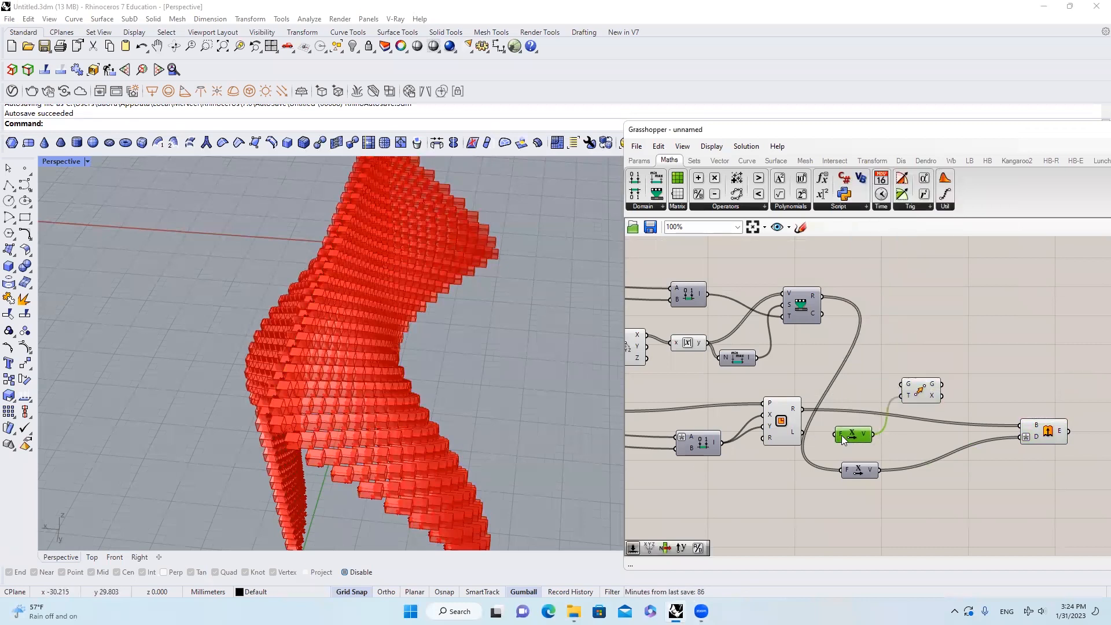
Feed the duplicated wall's rectangles into Move and route the moved geometry into Extrude's base input, replacing the direct connection.
left_click_drag(902, 384, 797, 416)
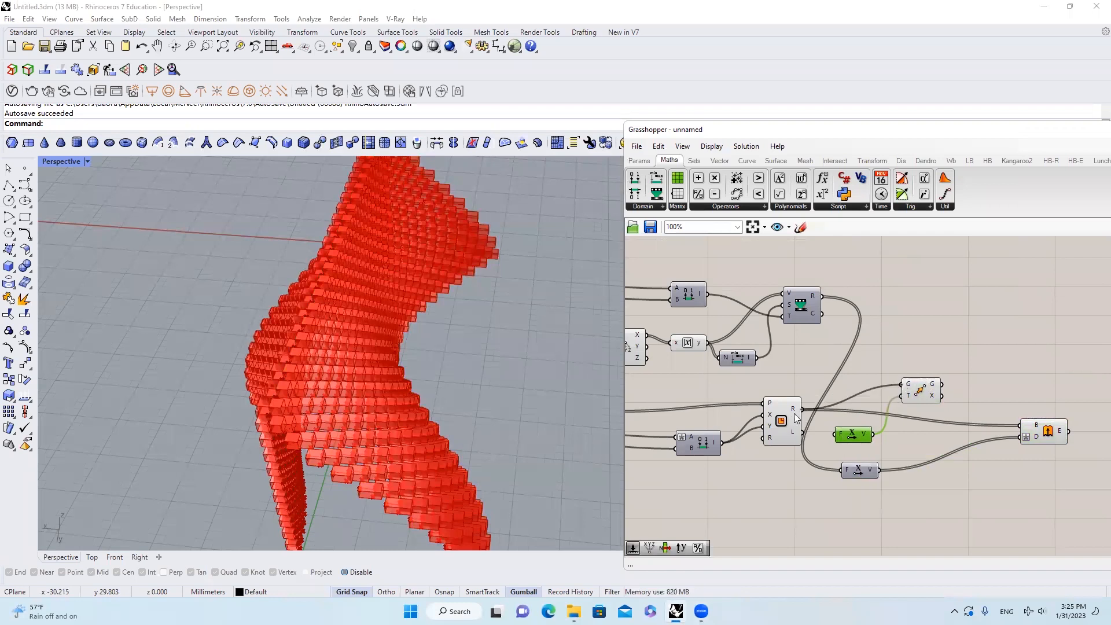
left_click(925, 390)
left_click(961, 374)
left_click_drag(940, 385, 1000, 412)
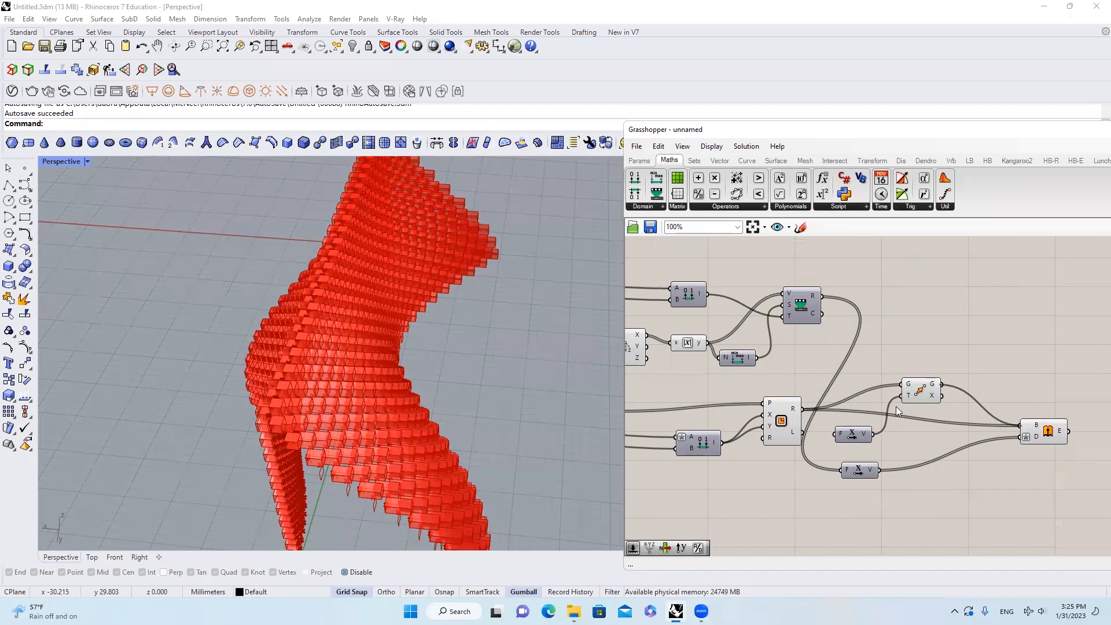
Inspect the shifted boxes up close and undo the connection from Move to the Extrude base input.
right_click_drag(506, 383, 367, 416)
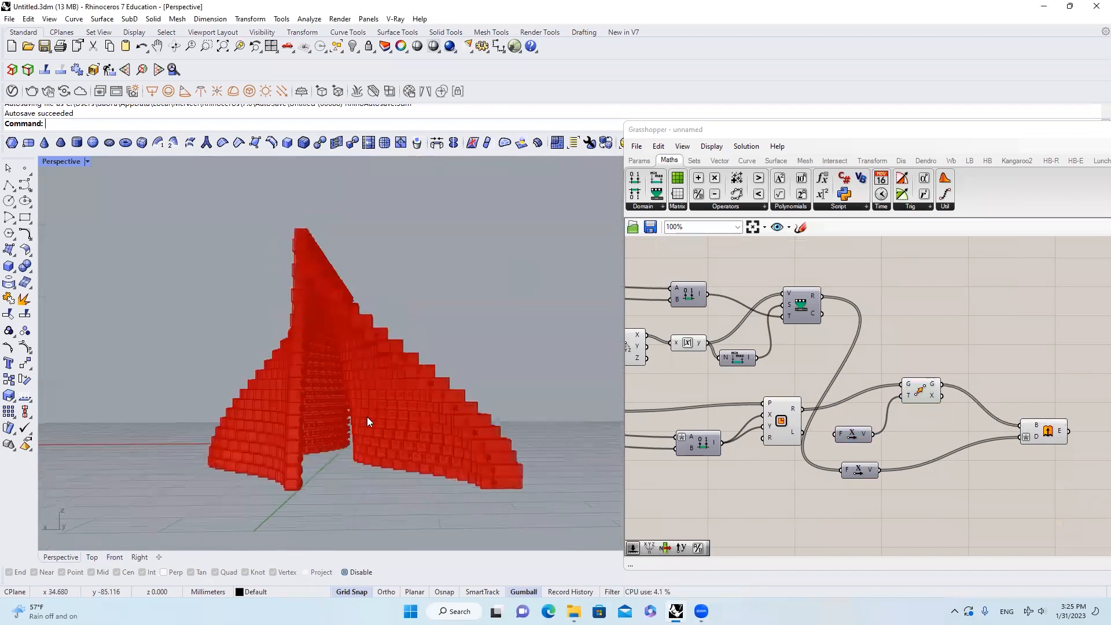
scroll(256, 279, "up", 10)
scroll(371, 308, "down", 10)
right_click_drag(371, 308, 352, 319)
scroll(308, 252, "up", 10)
right_click_drag(303, 254, 396, 293)
left_click(1004, 312)
key("ctrl+z")
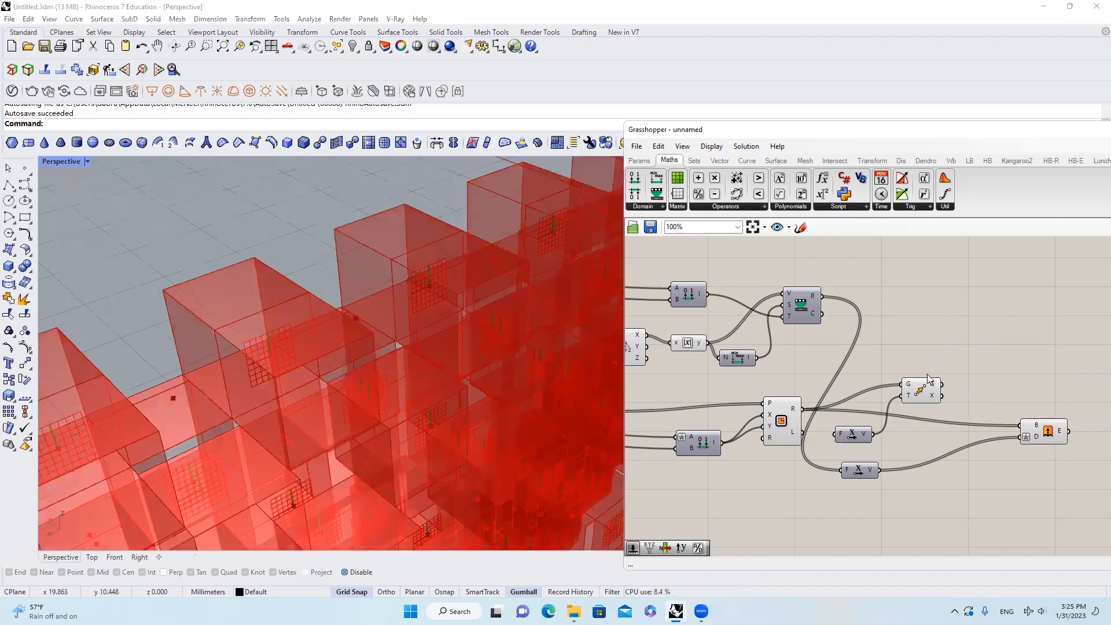
Highlight the moved rectangles, reconnect the Move geometry output to the Extrude base input, and inspect the wall.
left_click(927, 386)
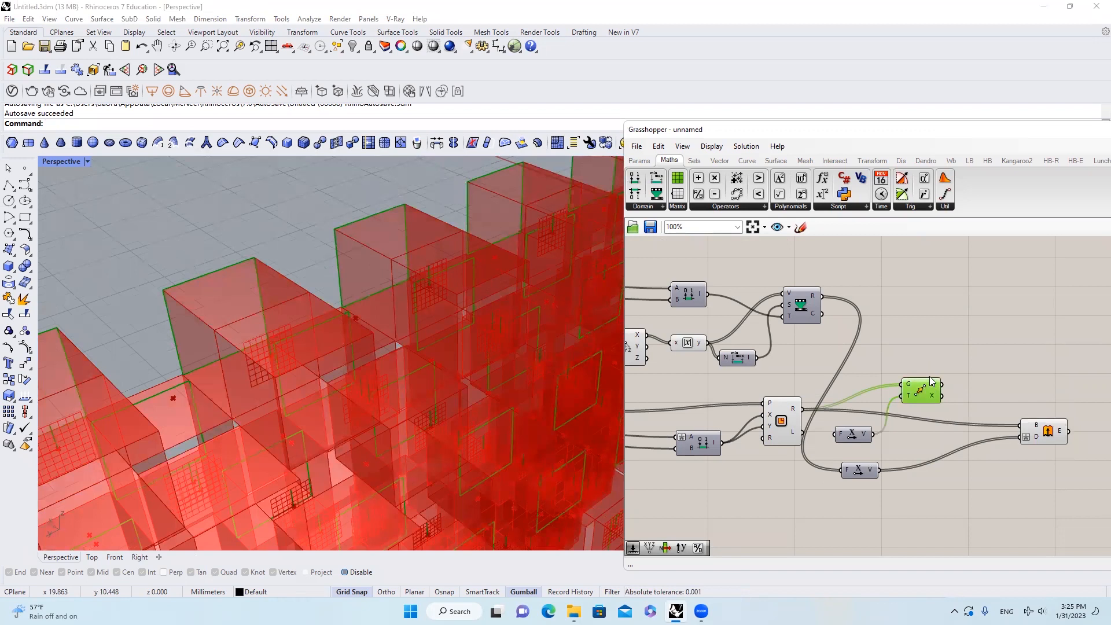
scroll(930, 370, "down", 2)
left_click_drag(885, 344, 941, 376)
left_click(934, 345)
scroll(294, 295, "down", 6)
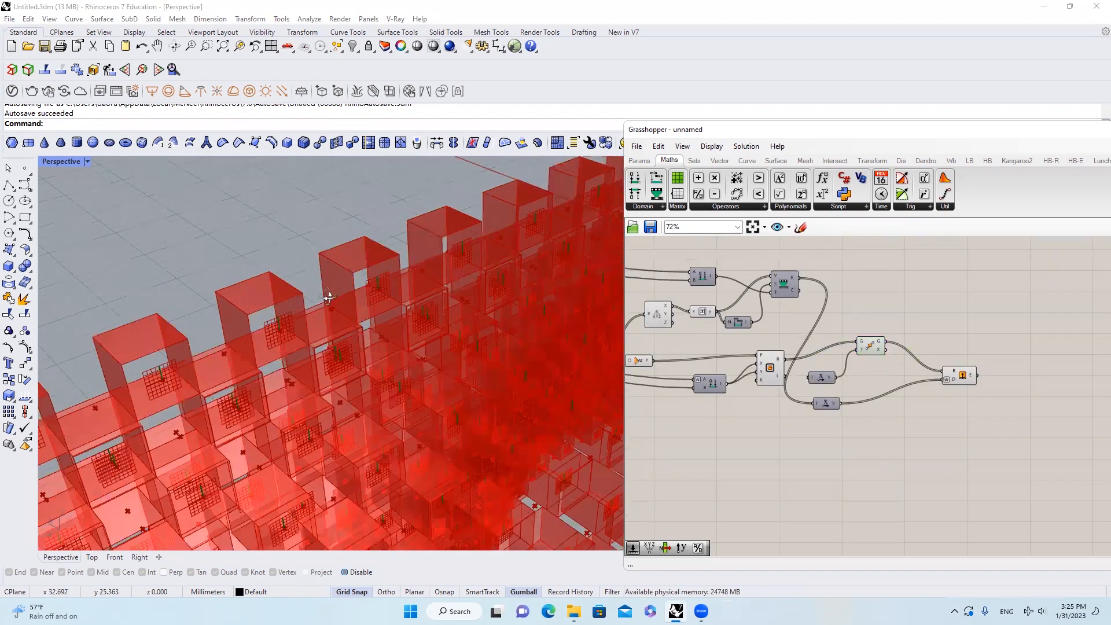
scroll(411, 232, "down", 8)
right_click_drag(410, 232, 498, 255)
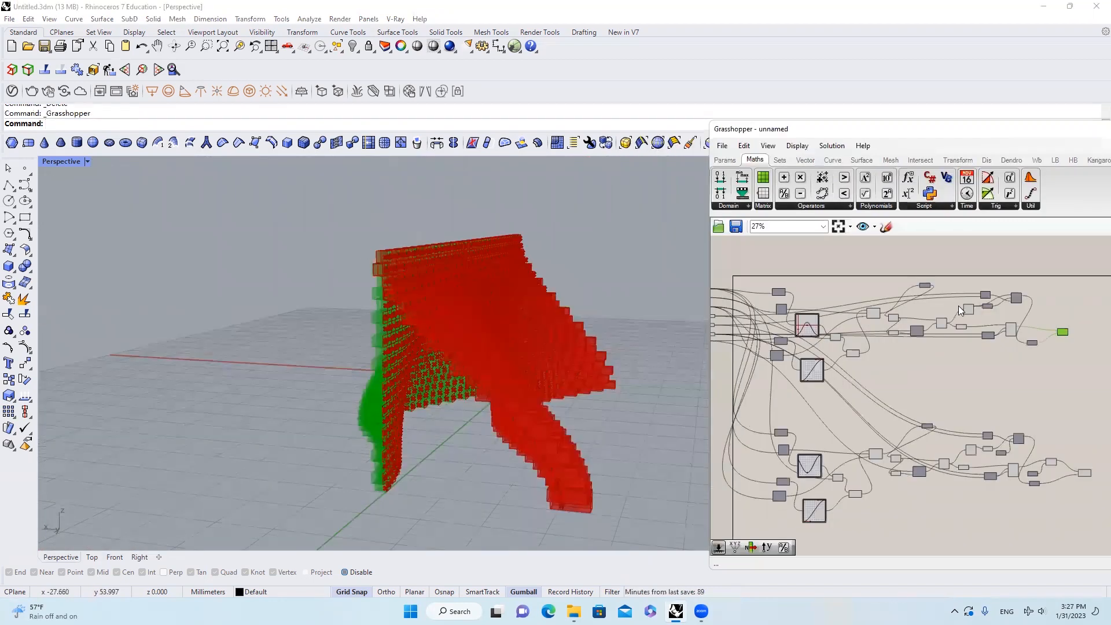
Open the pavilion reference photo from the Serpentine_pavilion folder and orbit the model to a matching front view.
right_click_drag(958, 305, 1093, 305)
left_click(573, 612)
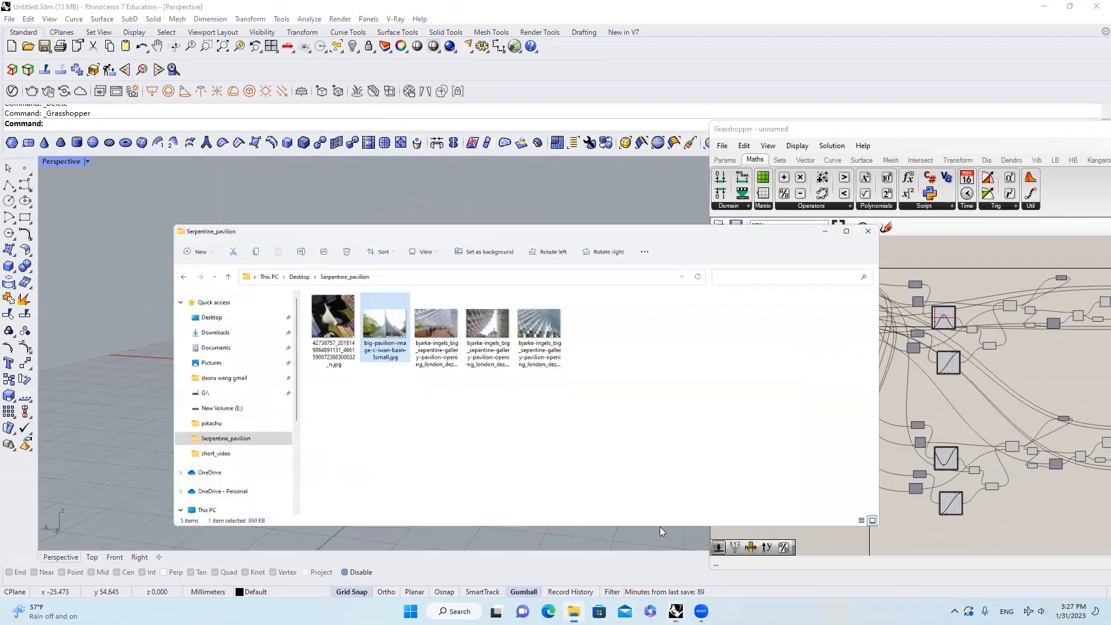
double_click(355, 270)
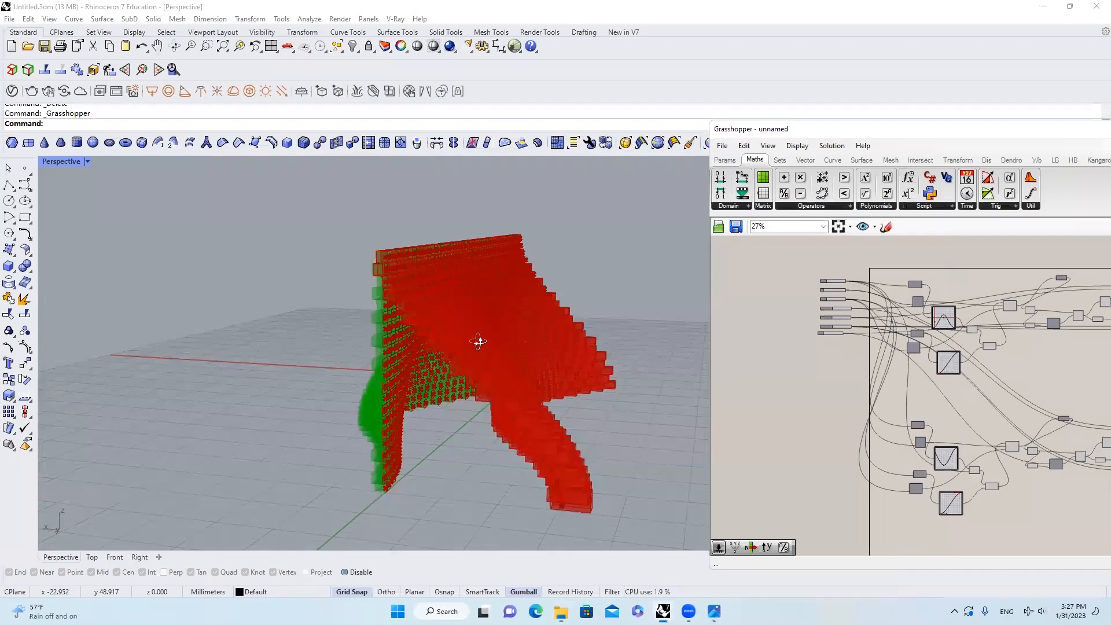
right_click_drag(479, 339, 528, 300)
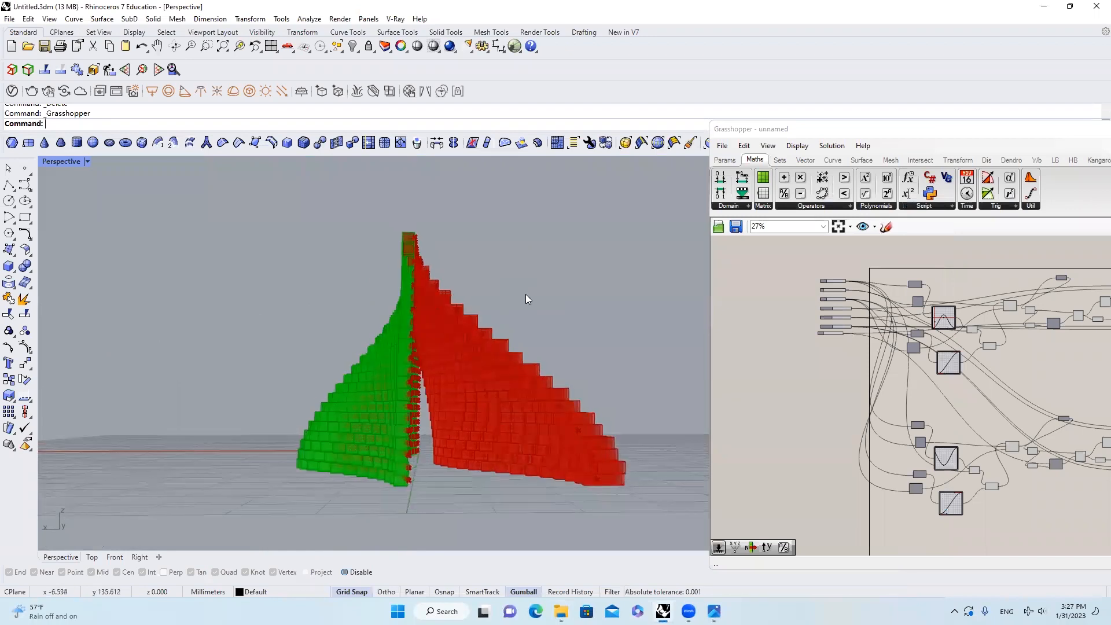
Set the Steps slider to 33 and mark the second wall's sloping outline on the model.
scroll(889, 346, "up", 5)
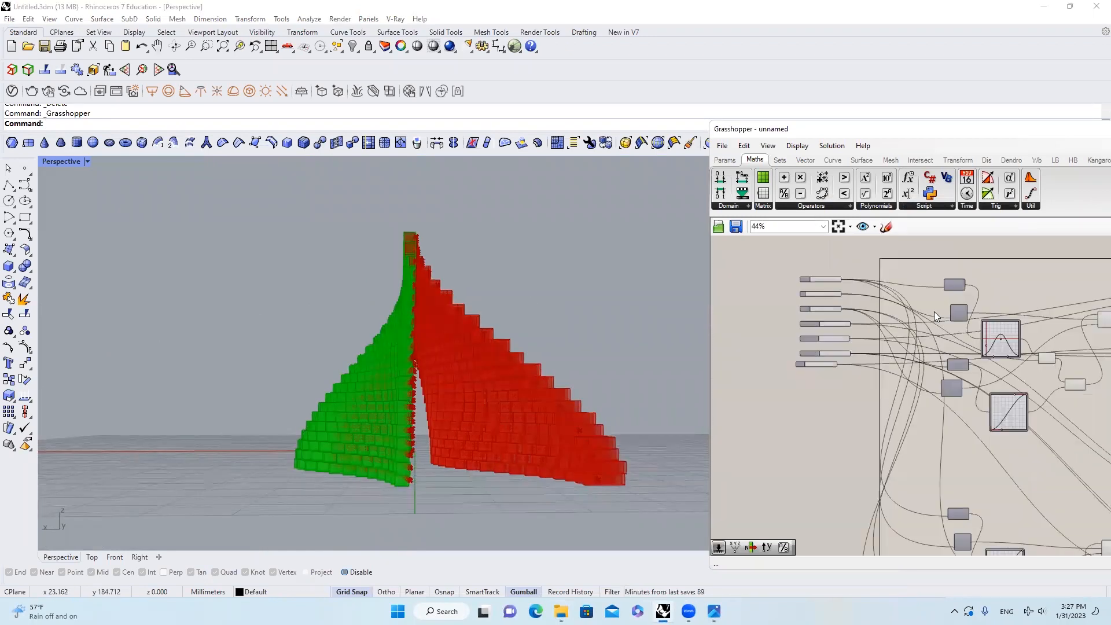
right_click_drag(881, 288, 931, 302)
scroll(804, 280, "up", 2)
scroll(807, 336, "up", 3)
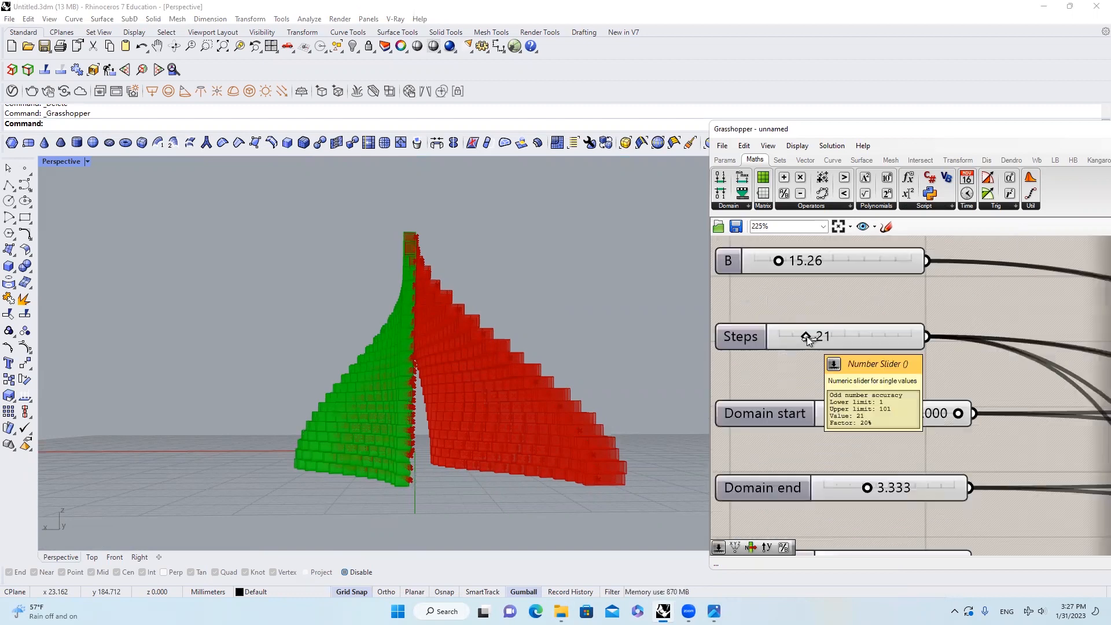
left_click_drag(820, 336, 821, 335)
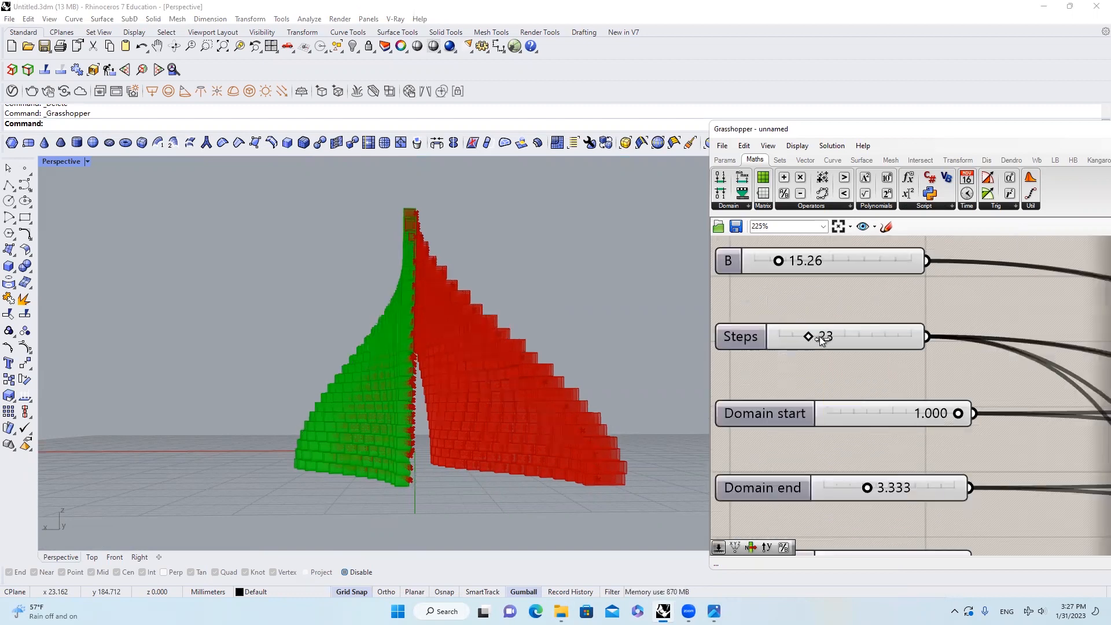
right_click_drag(401, 338, 376, 347)
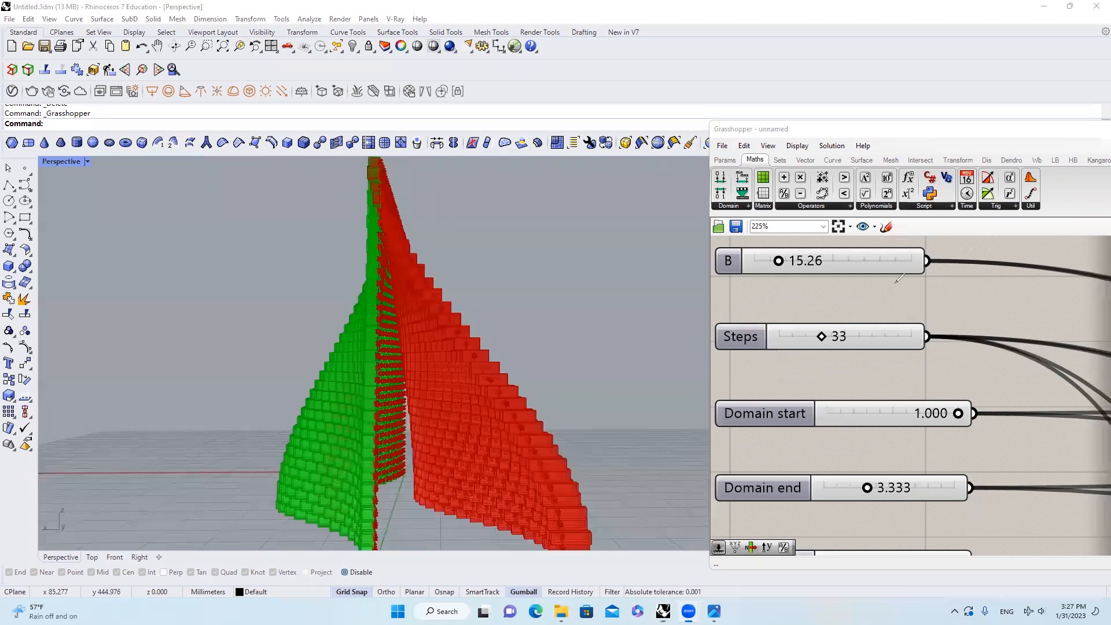
mouse_move(391, 168)
left_mouse_down()
mouse_move(416, 276)
mouse_move(503, 370)
mouse_move(561, 482)
left_mouse_up()
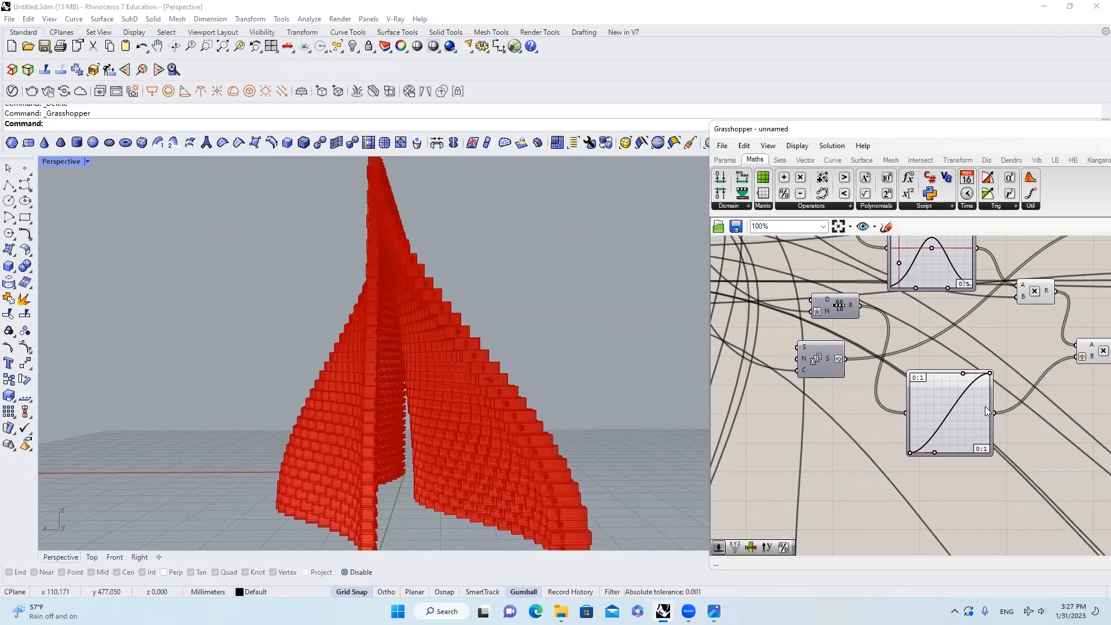
Pull the lower curve handle of the duplicated wall's second Graph Mapper toward the range's end and check the wall's profile.
right_click_drag(984, 406, 972, 295)
scroll(960, 359, "down", 4)
right_click_drag(956, 462, 909, 370)
scroll(910, 401, "up", 4)
right_click_drag(937, 446, 903, 388)
right_click_drag(554, 413, 561, 401)
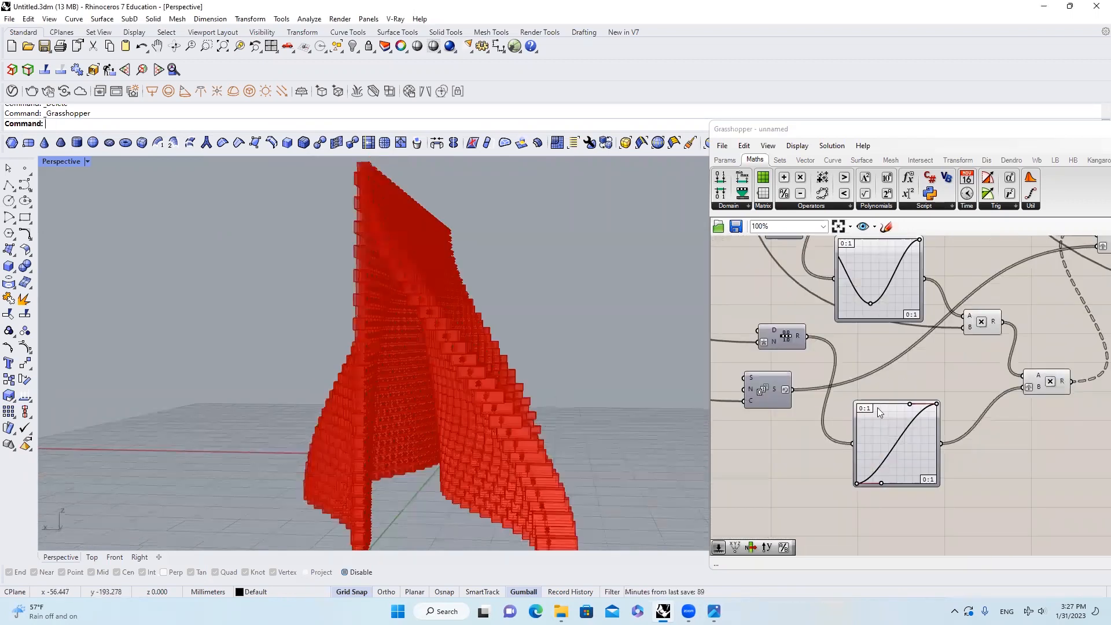
scroll(877, 407, "up", 2)
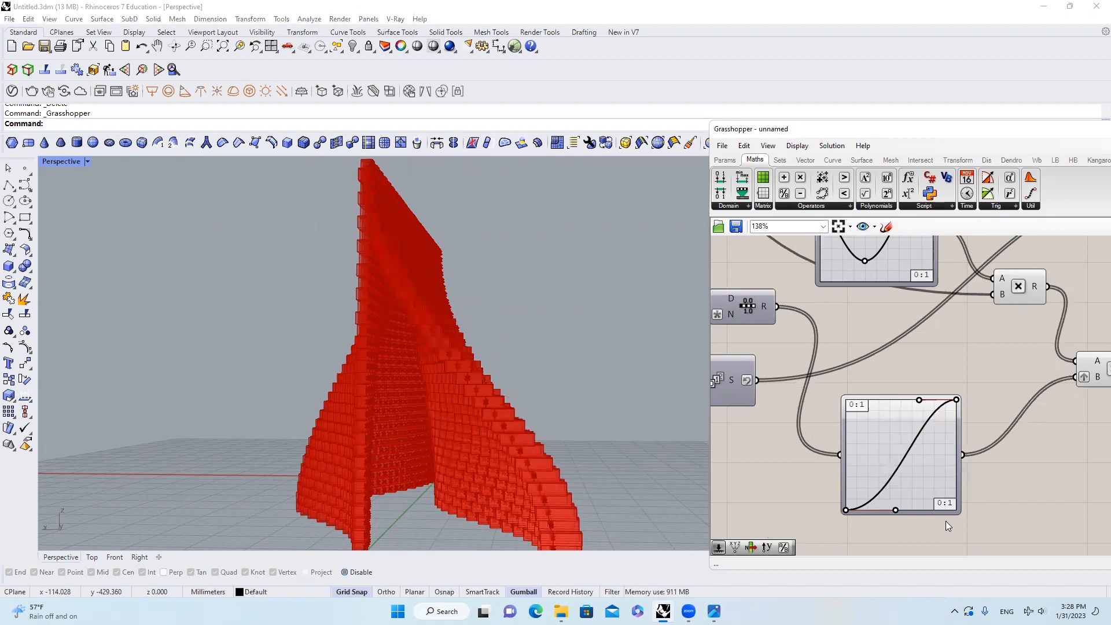
left_click_drag(896, 509, 946, 521)
scroll(602, 347, "down", 2)
right_click_drag(602, 347, 560, 345)
right_click_drag(810, 463, 875, 467)
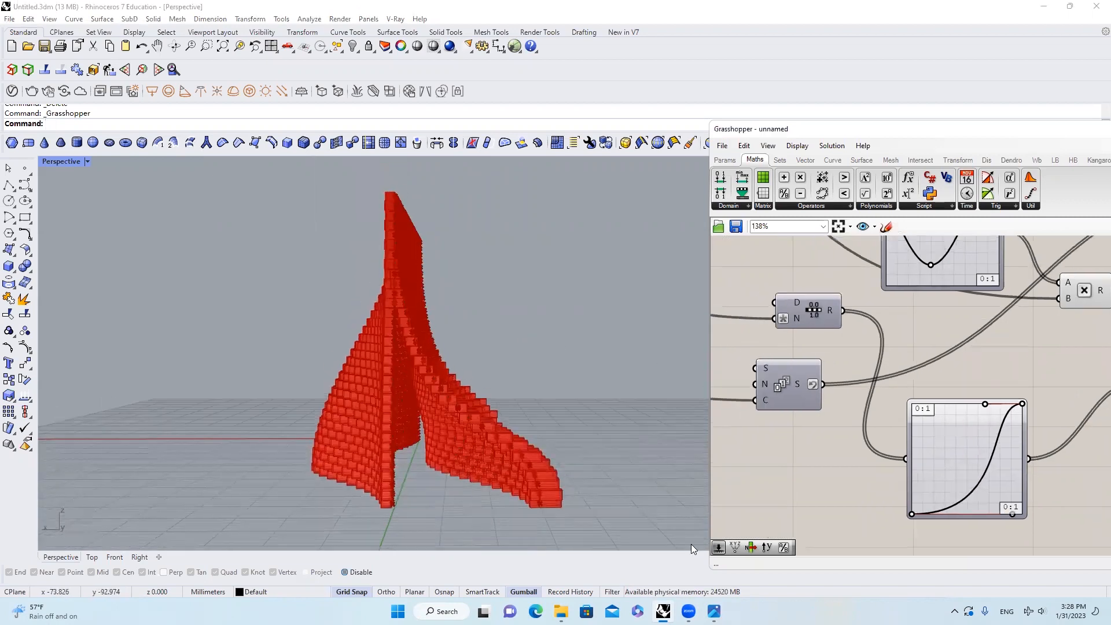
Check the reference photo, set the Steps slider to 31, and inspect the walls from the front.
left_click(713, 611)
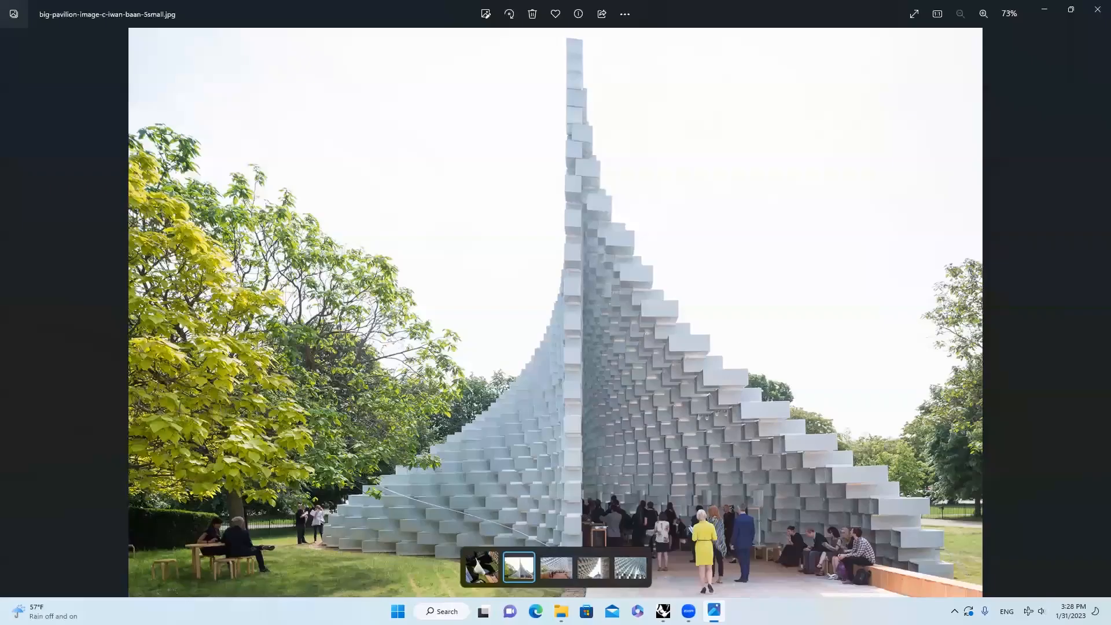
left_click(713, 611)
scroll(833, 401, "down", 4)
scroll(878, 441, "down", 3)
right_click_drag(846, 319, 860, 370)
scroll(839, 337, "up", 1)
scroll(807, 313, "up", 5)
scroll(729, 373, "up", 3)
left_click_drag(822, 345, 808, 349)
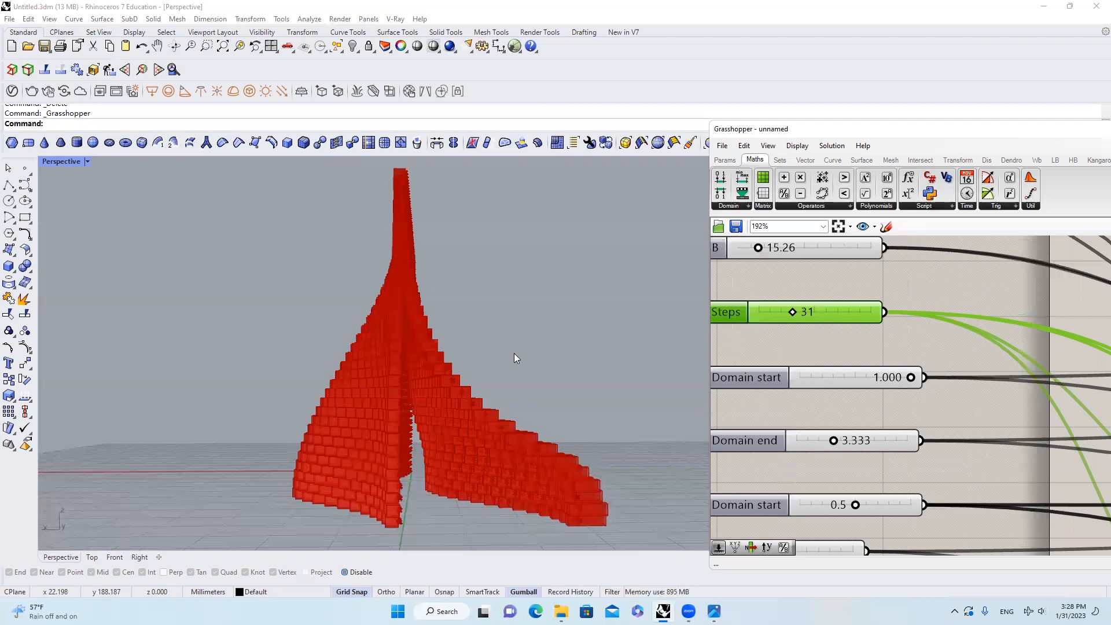
scroll(518, 357, "down", 6)
scroll(519, 361, "up", 5)
right_click_drag(515, 355, 603, 325)
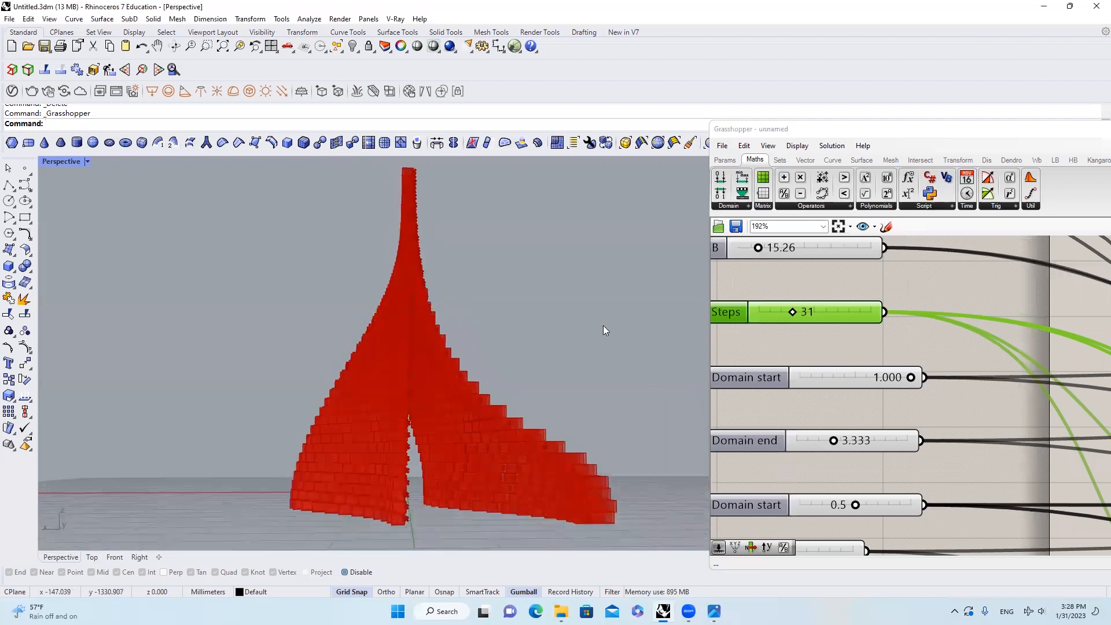
Fine-tune the lower curve handle of the second wall's Graph Mapper and compare the walls with the reference photo.
scroll(963, 348, "down", 7)
right_click_drag(1046, 550, 908, 408)
scroll(908, 408, "up", 4)
scroll(908, 408, "up", 2)
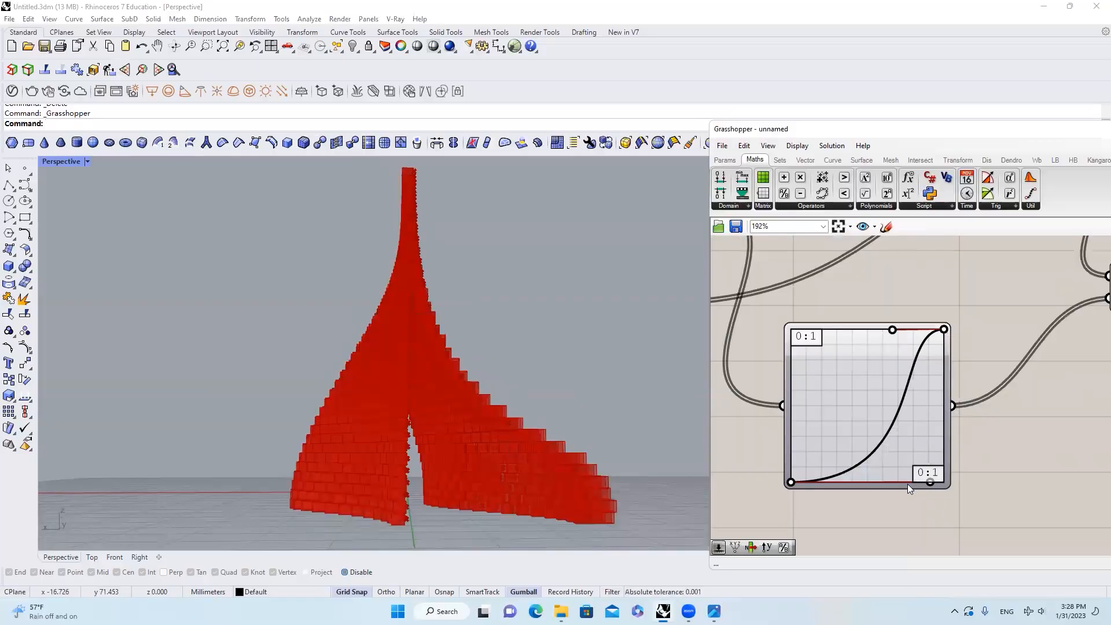
left_click_drag(909, 480, 902, 483)
mouse_move(628, 427)
right_mouse_down()
mouse_move(647, 446)
mouse_move(636, 435)
right_mouse_up()
left_click(714, 610)
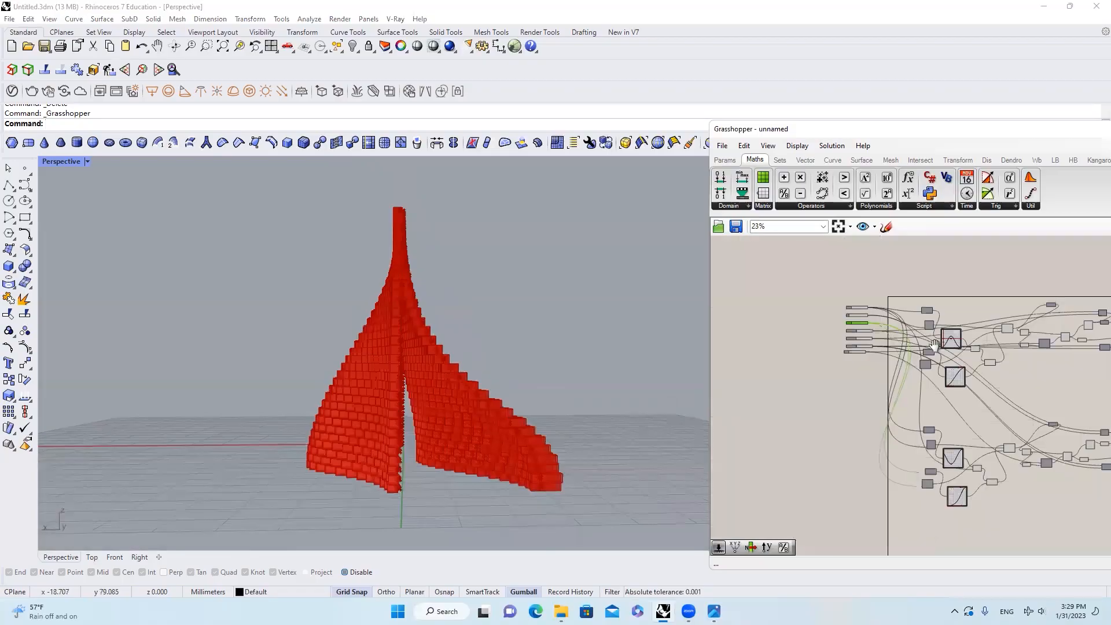
scroll(782, 303, "up", 5)
left_click_drag(737, 311, 784, 470)
scroll(820, 303, "down", 5)
right_click_drag(808, 425, 833, 349)
right_click_drag(538, 271, 370, 323)
scroll(845, 399, "up", 1)
right_click_drag(845, 400, 827, 355)
scroll(837, 376, "down", 2)
key("ctrl+z")
Move the B slider out of the slider stack to an empty spot below it on the canvas.
scroll(853, 382, "down", 4)
scroll(827, 355, "up", 4)
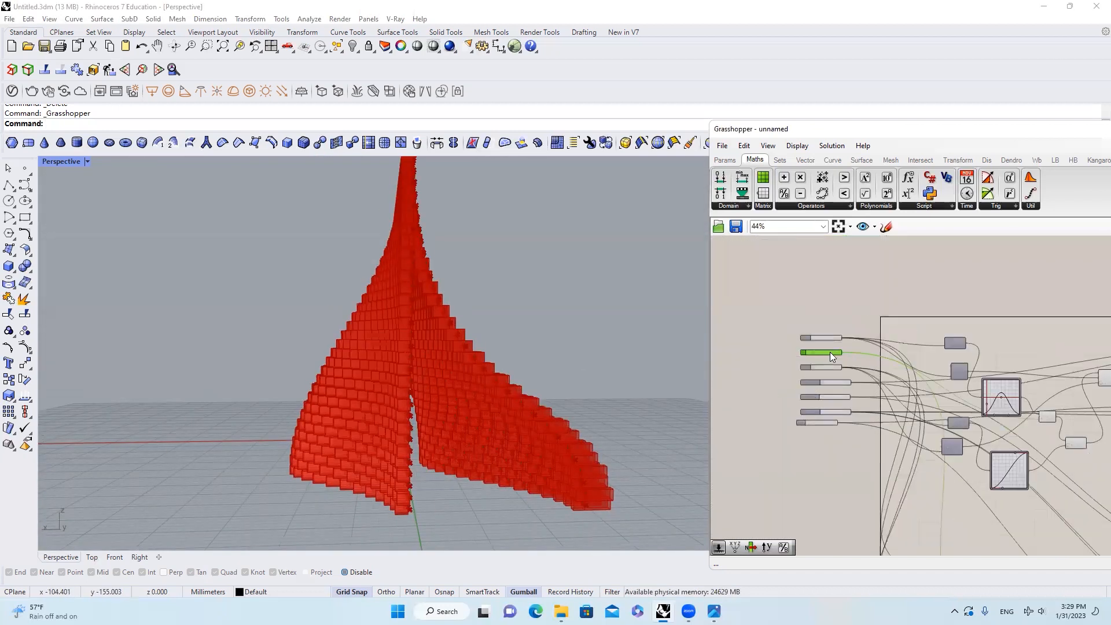
left_click_drag(829, 351, 838, 473)
right_click_drag(837, 474, 824, 393)
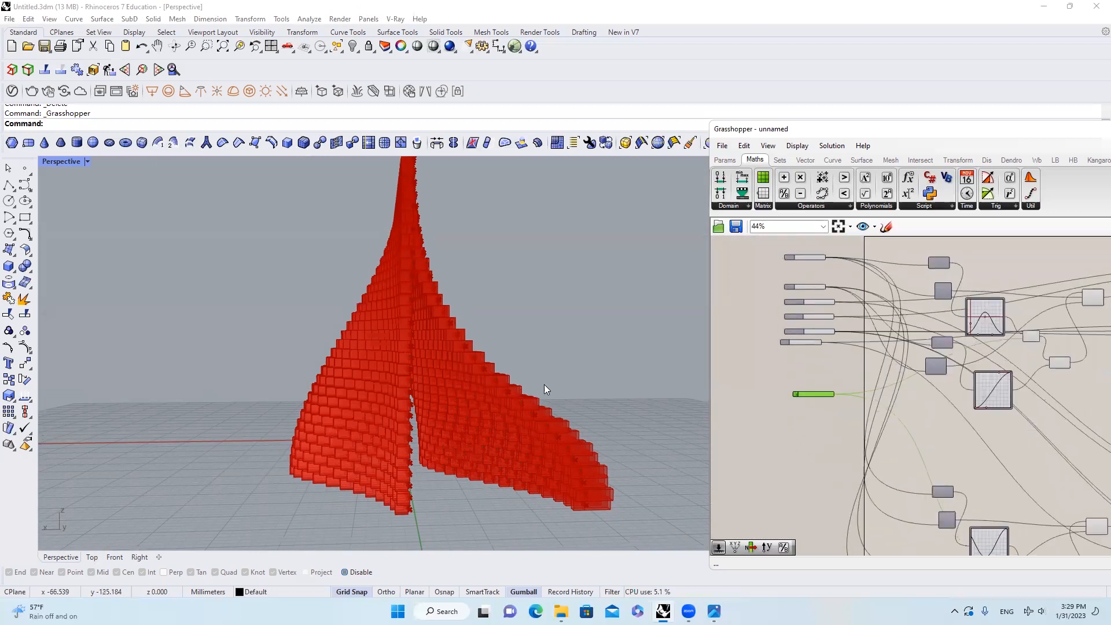
scroll(546, 387, "down", 4)
right_click_drag(545, 387, 550, 411)
scroll(805, 405, "up", 1)
right_click_drag(806, 400, 798, 312)
scroll(815, 304, "up", 3)
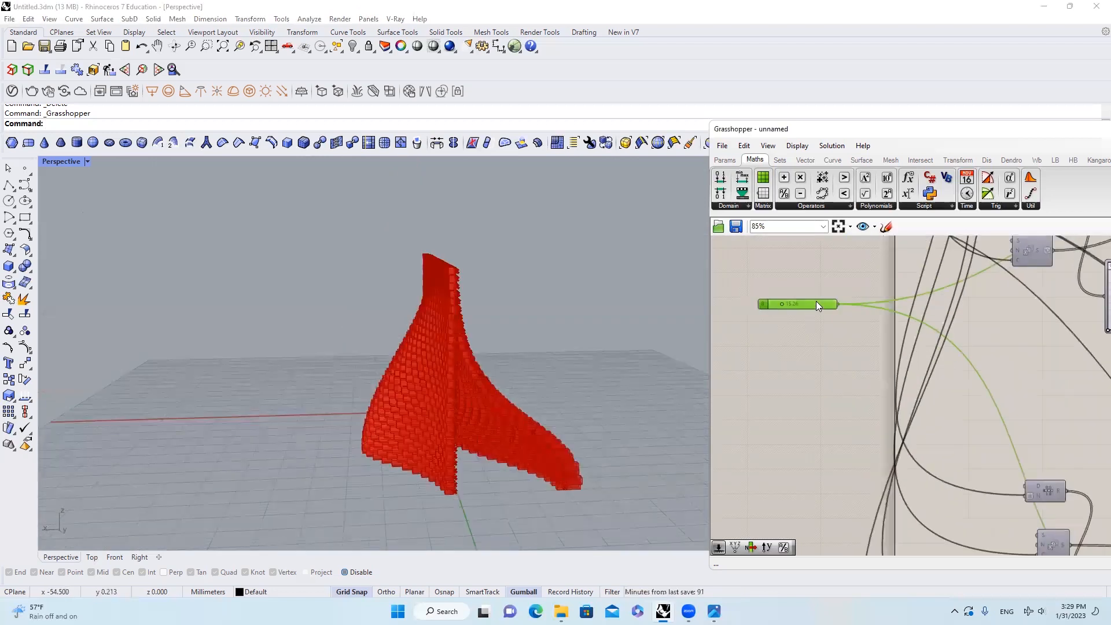
Duplicate the B slider and wire the copy into a relay inserted on the second wall's input wire.
key("ctrl+c")
key("ctrl+v")
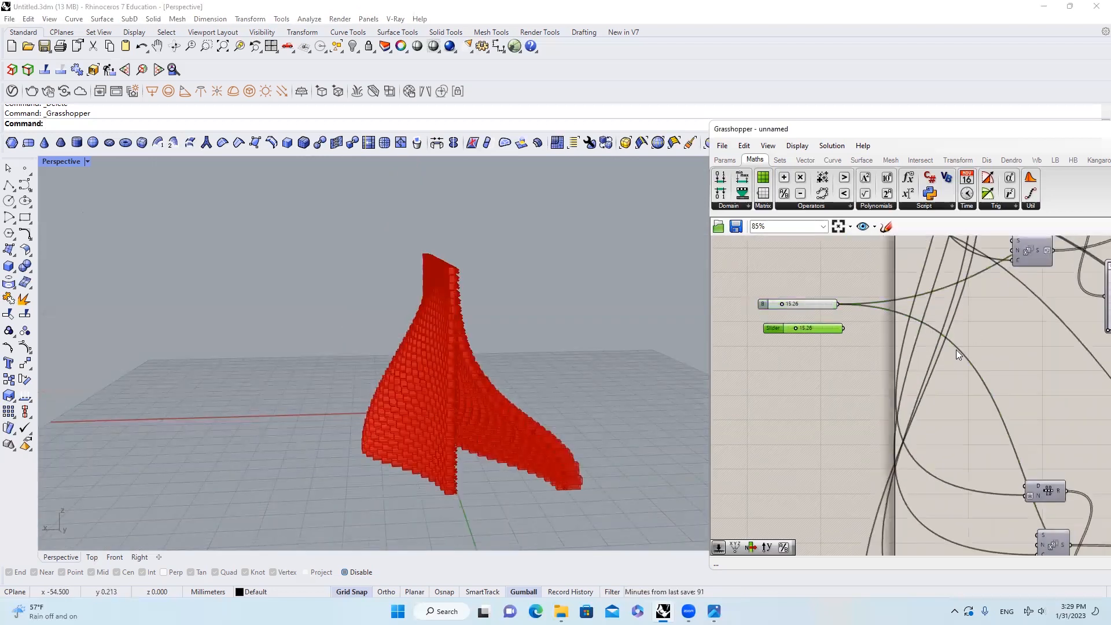
left_click(956, 350)
double_click(955, 348)
left_click_drag(951, 348, 848, 334)
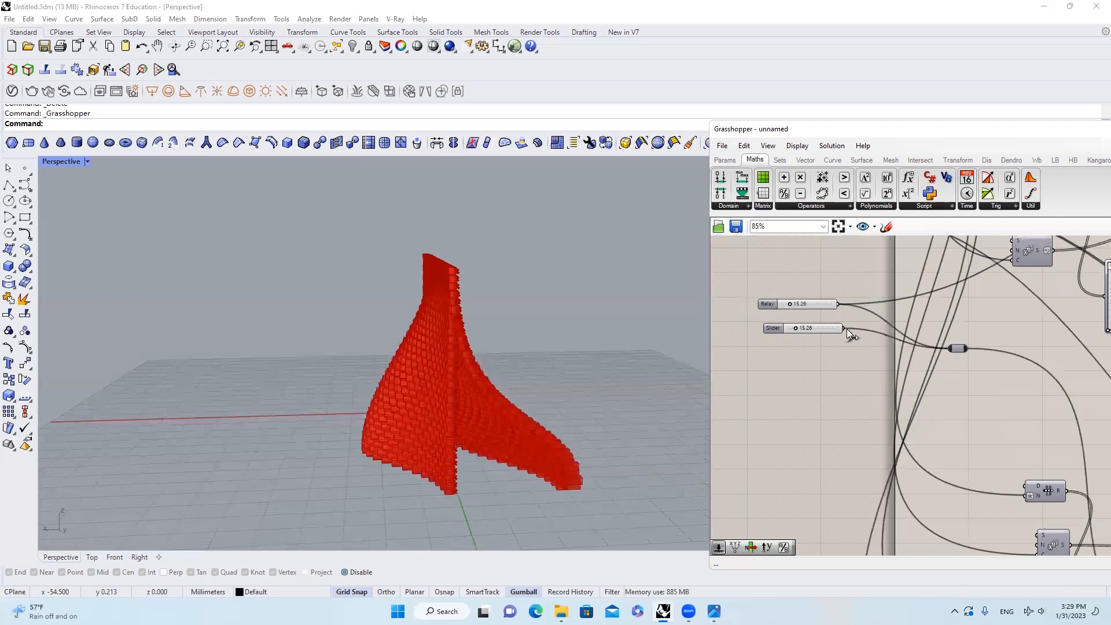
Set the B slider to 23.76 and compare both walls from the front.
scroll(790, 307, "up", 5)
left_click_drag(776, 302, 790, 300)
scroll(493, 347, "up", 3)
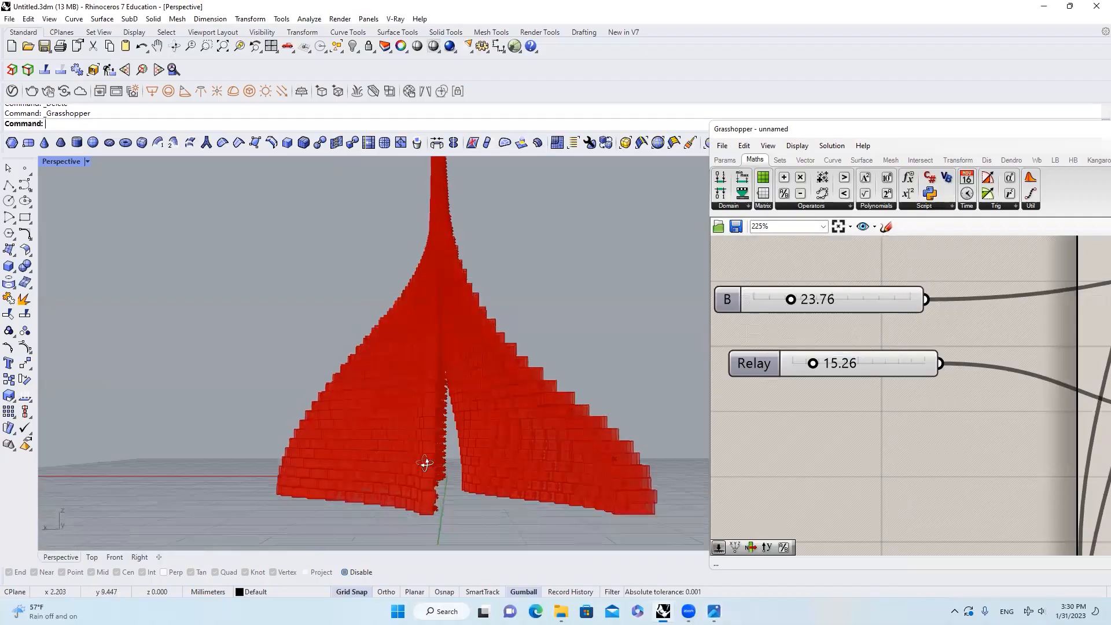
scroll(921, 409, "down", 5)
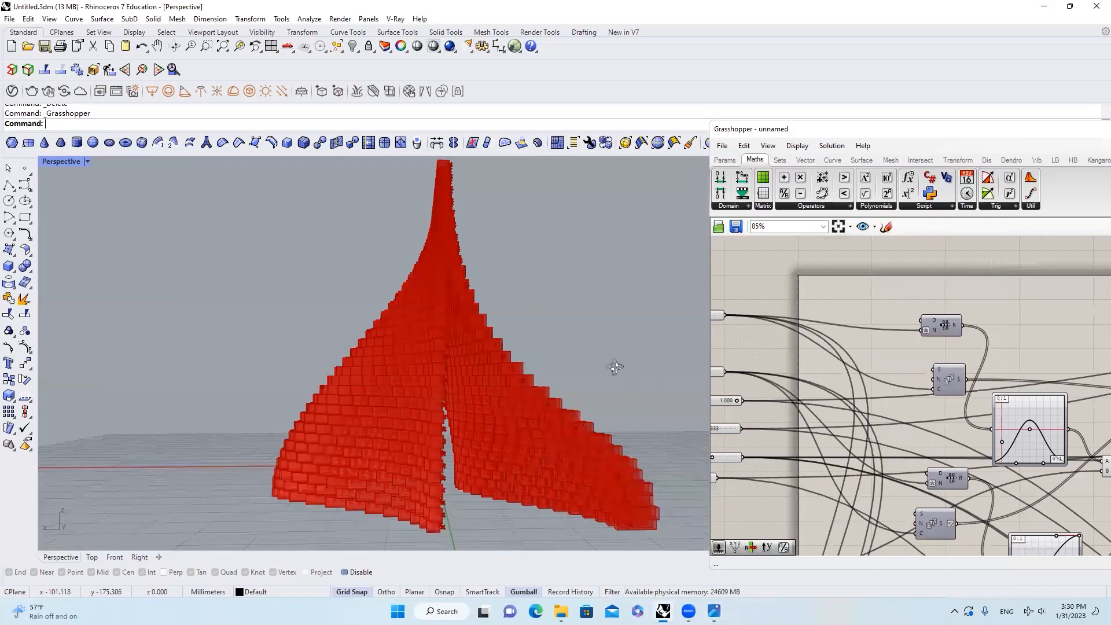
right_click_drag(615, 366, 301, 410)
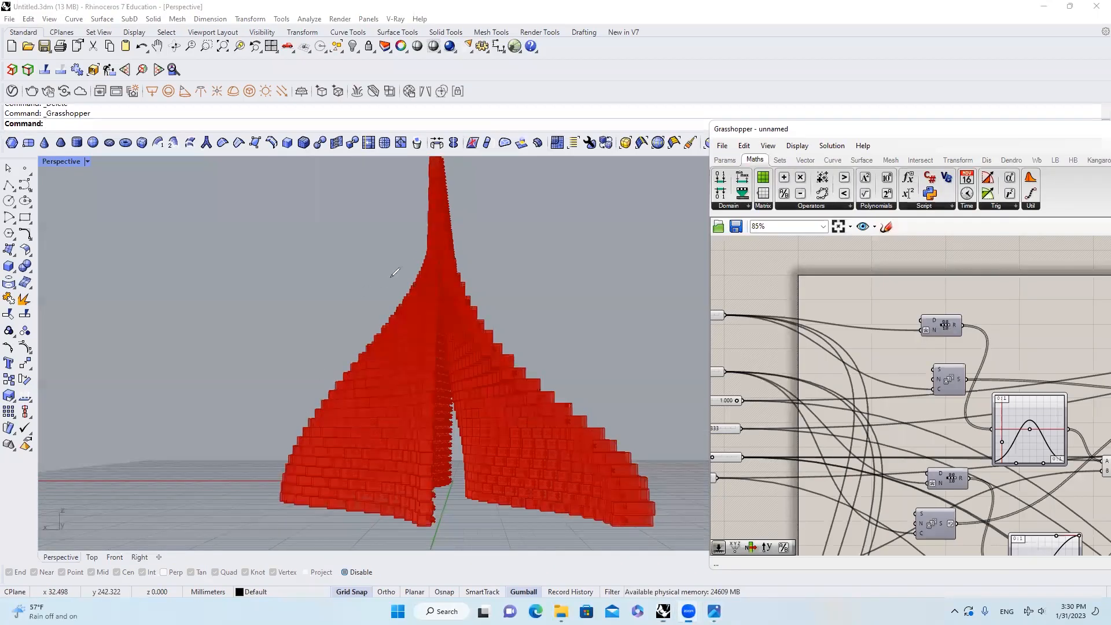
Sketch the target outline beside the wall's outer slope and set the B slider to 25.93.
left_click_drag(401, 250, 250, 458)
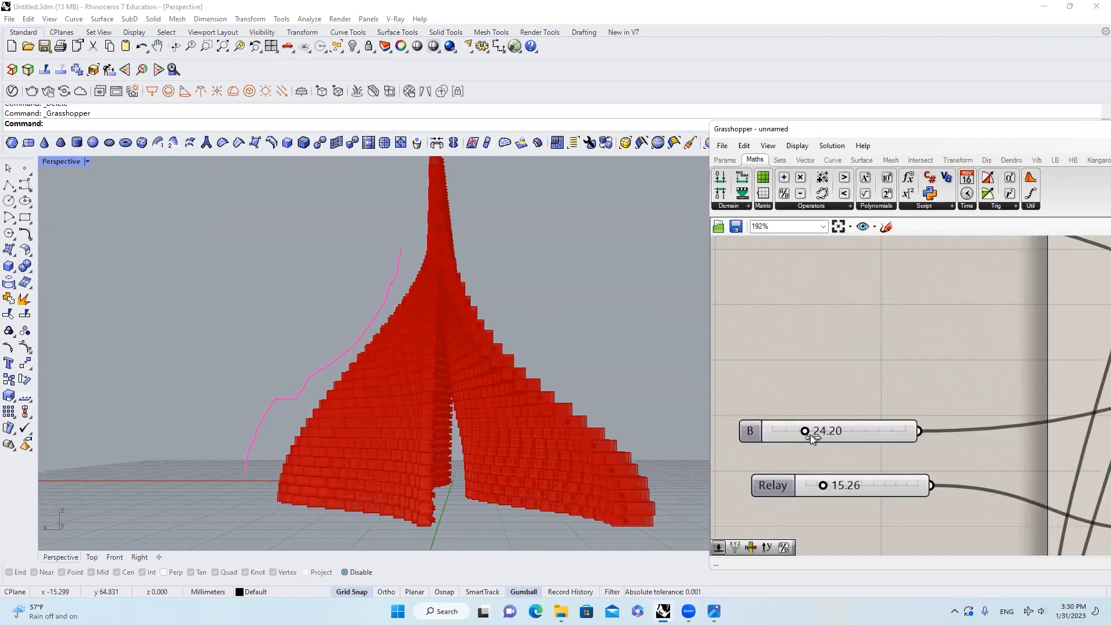
left_click_drag(825, 431, 816, 431)
scroll(867, 405, "down", 3)
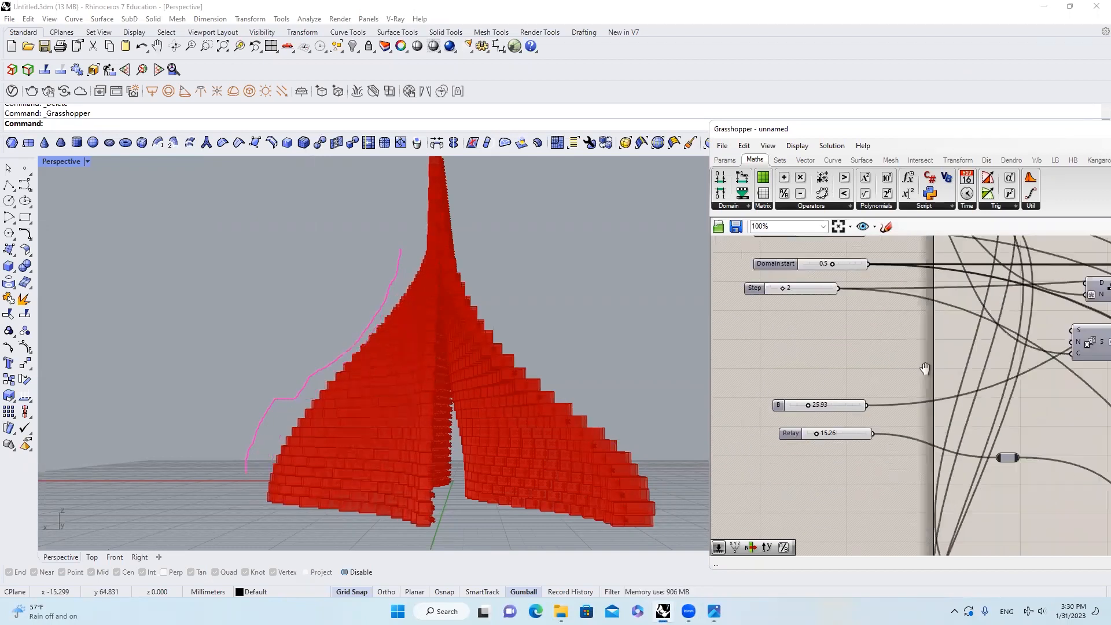
Shift the upper and lower curve handles of the first wall's Graph Mapper toward the range's end.
scroll(1018, 306, "up", 5)
left_click_drag(1037, 304, 1060, 303)
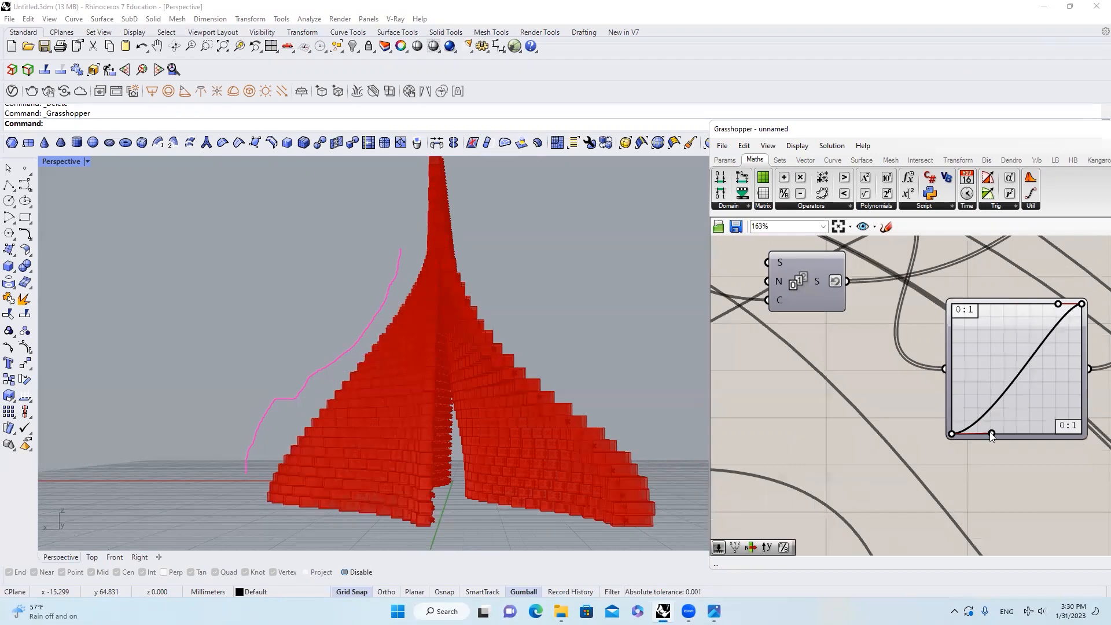
left_click_drag(991, 432, 1004, 432)
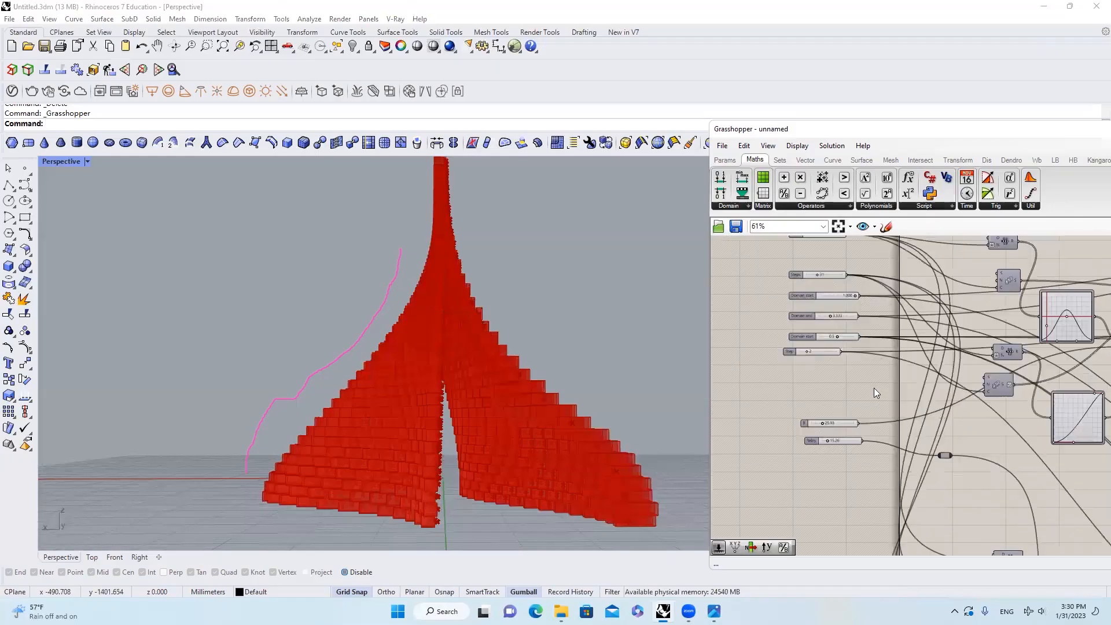
Set the B slider to 32.58 and check the wall's slope against the sketched outline and from the side.
scroll(873, 387, "up", 3)
left_click_drag(835, 465, 835, 466)
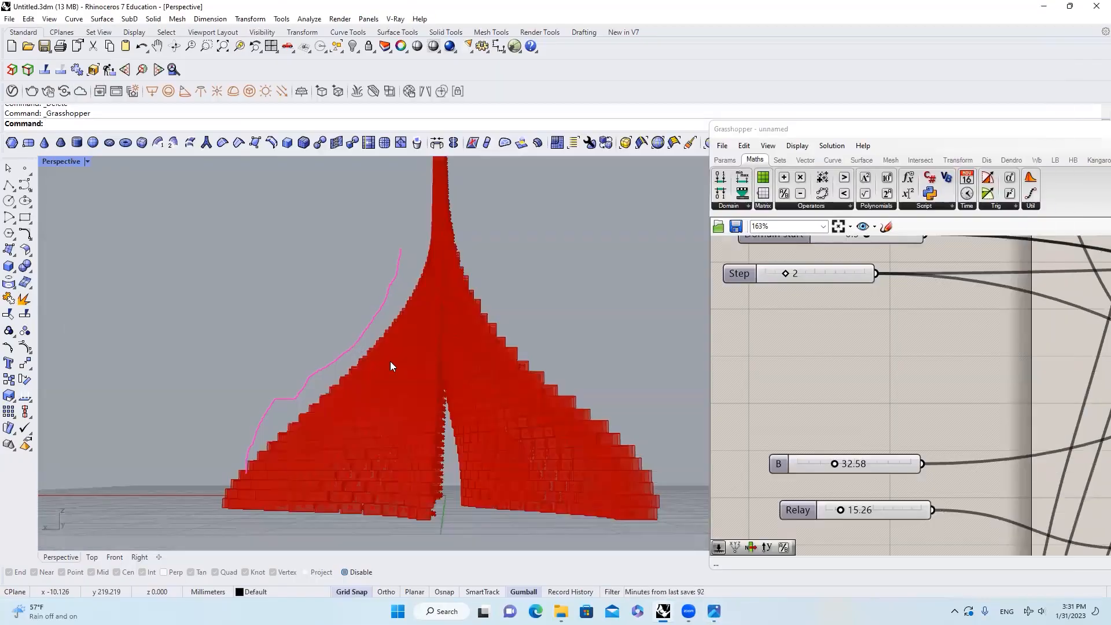
right_click_drag(389, 365, 422, 393)
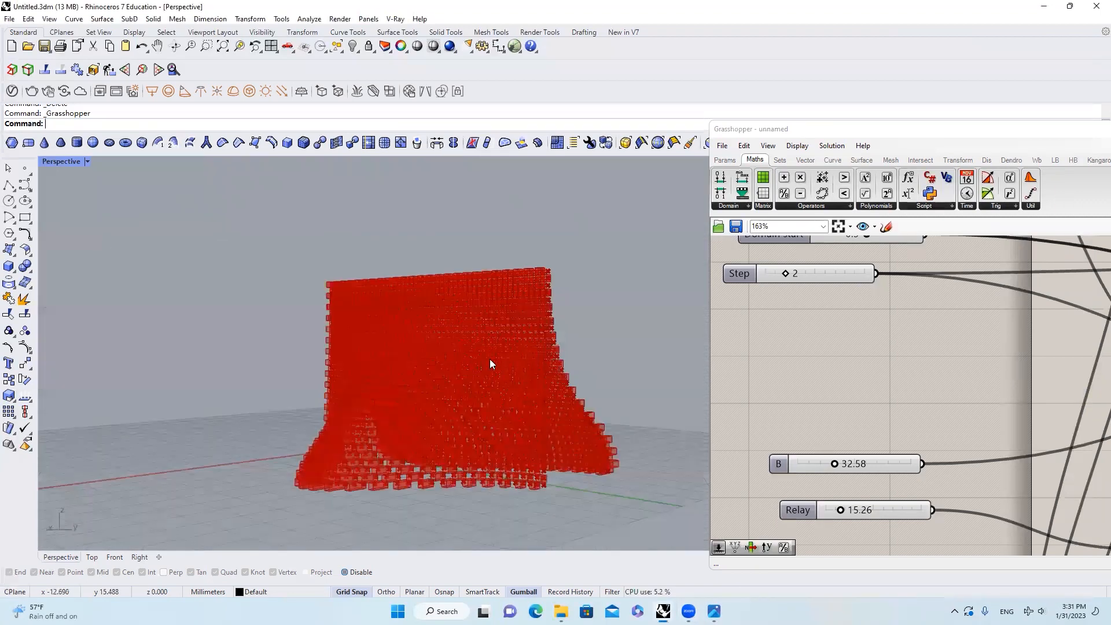
scroll(489, 364, "up", 5)
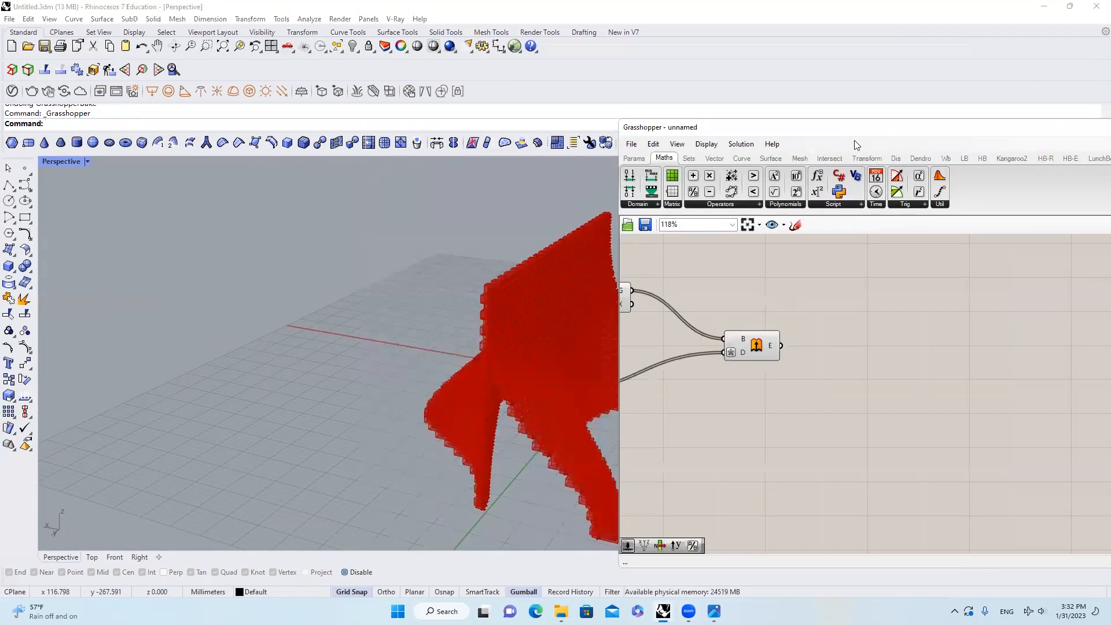
Open the reference photo and mark how the blocks alternate between the two walls near the spire.
right_click_drag(528, 330, 535, 306)
left_click(713, 611)
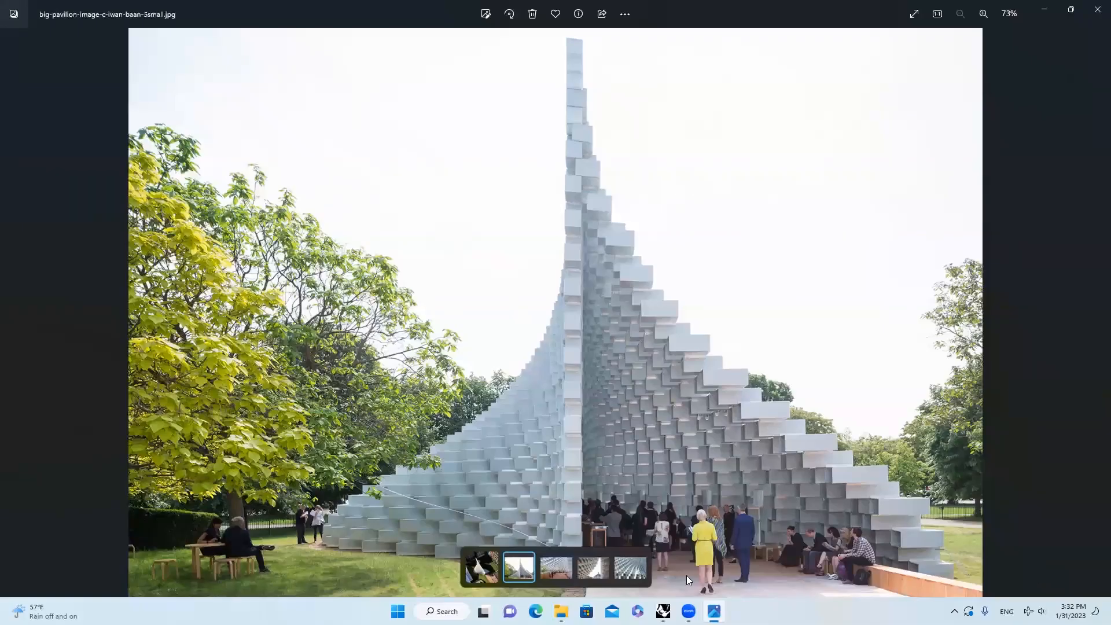
left_click(689, 124)
mouse_move(590, 159)
left_mouse_down()
mouse_move(577, 167)
mouse_move(635, 160)
left_mouse_up()
left_click_drag(558, 162, 544, 177)
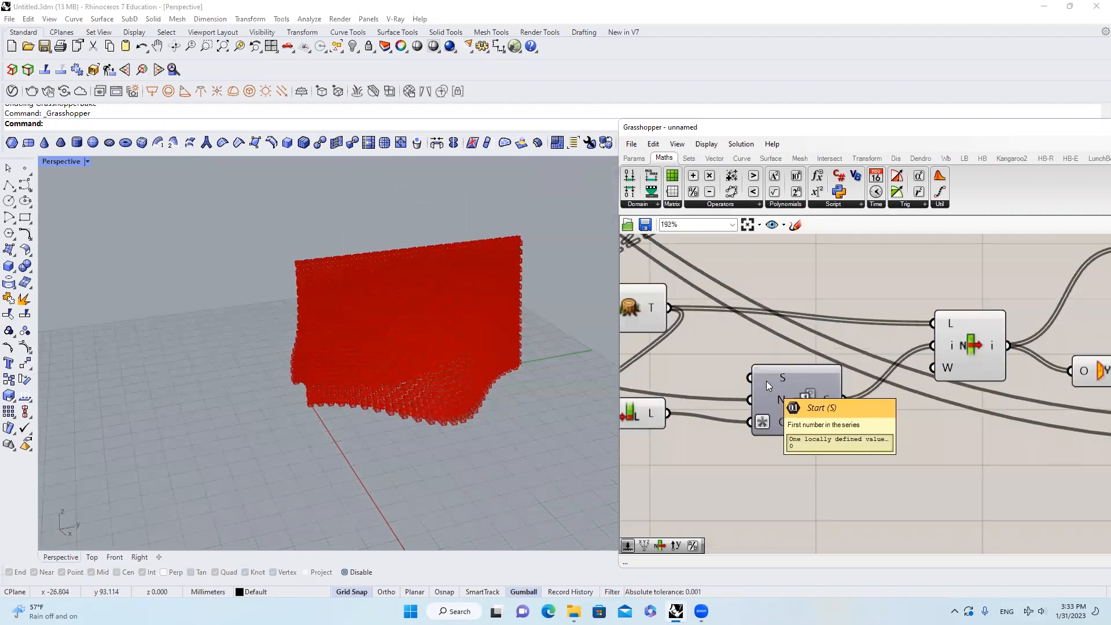
Select the List Item component to preview its picked points on the wall's boxes close up.
scroll(766, 380, "down", 3)
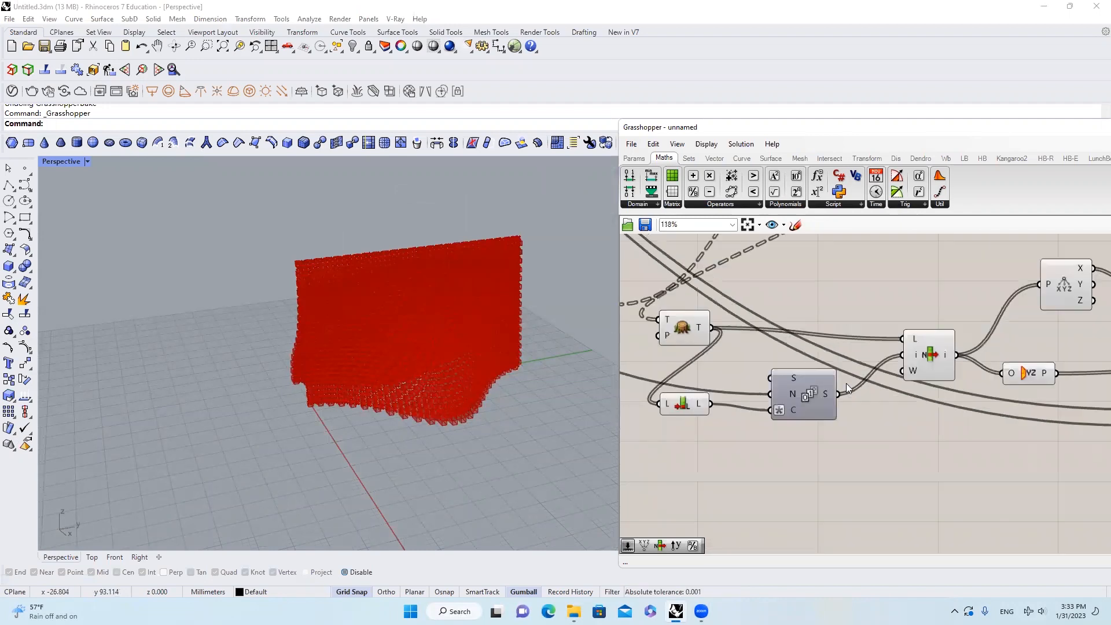
left_click(925, 361)
right_click_drag(580, 351, 453, 239)
scroll(822, 376, "up", 1)
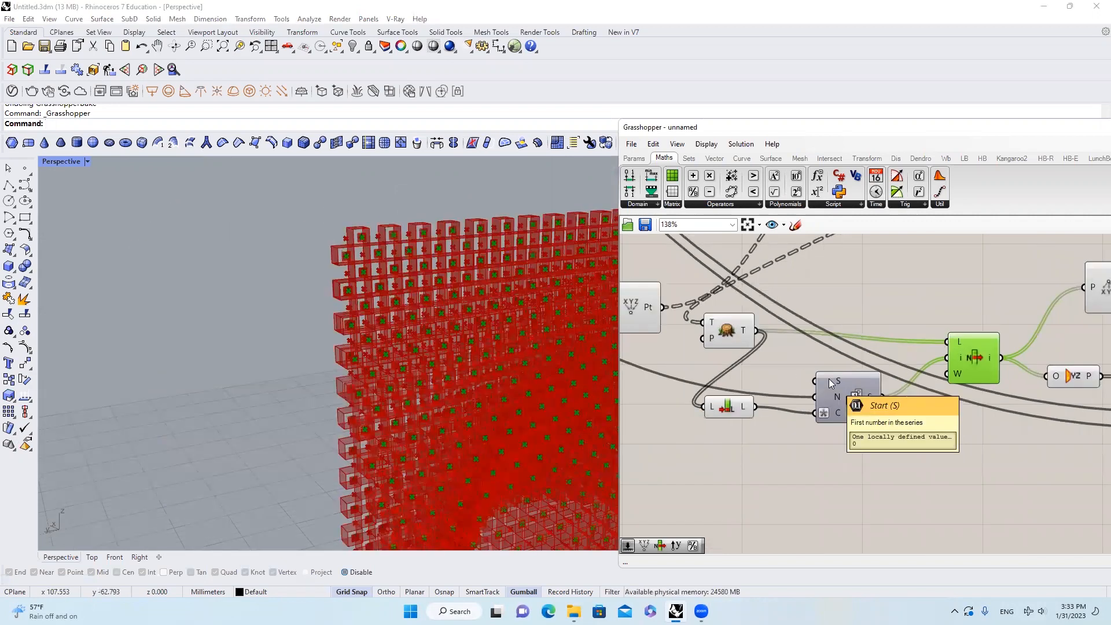
Add a number slider of 1, connect it to the Series component's Start input, and preview the resulting List Item points.
double_click(746, 374)
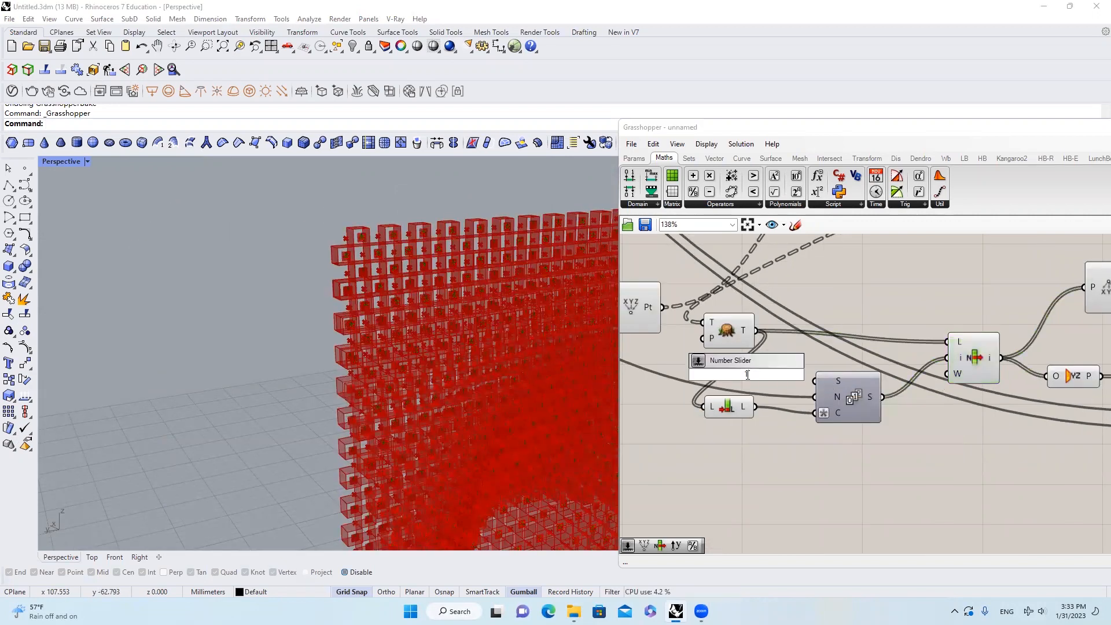
type("1")
key("Return")
left_click_drag(776, 372, 839, 376)
scroll(860, 371, "down", 1)
left_click(882, 361)
scroll(772, 326, "down", 3)
right_click_drag(391, 303, 454, 245)
scroll(909, 274, "down", 4)
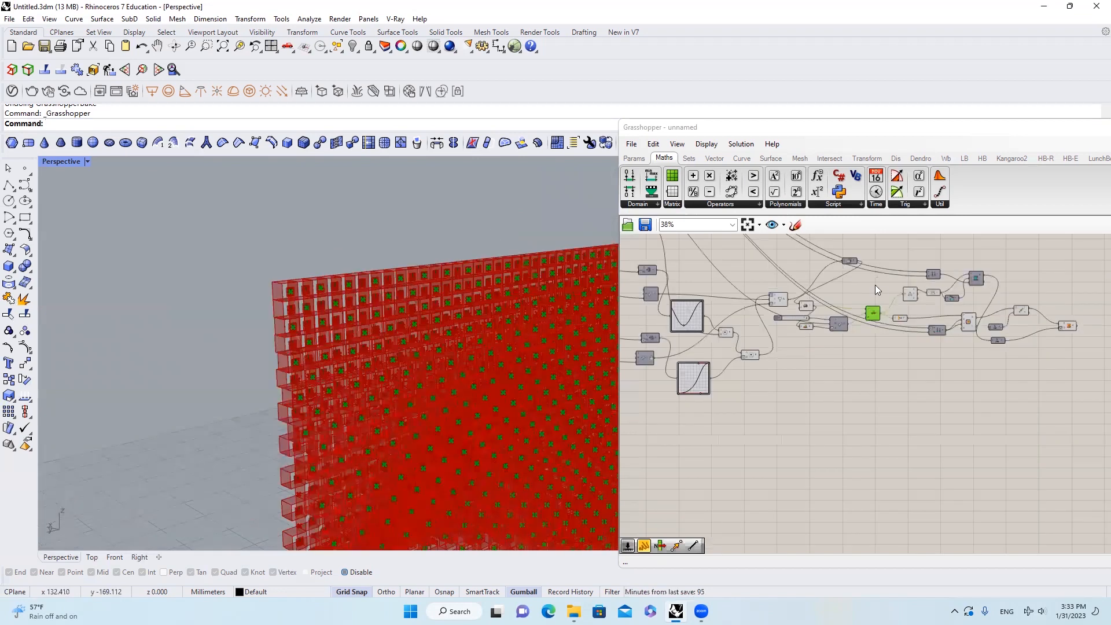
Bake the walls' extruded boxes from the final Extrude component into the Rhino document.
scroll(1070, 325, "up", 3)
right_click_drag(1070, 326, 922, 341)
left_click(921, 338)
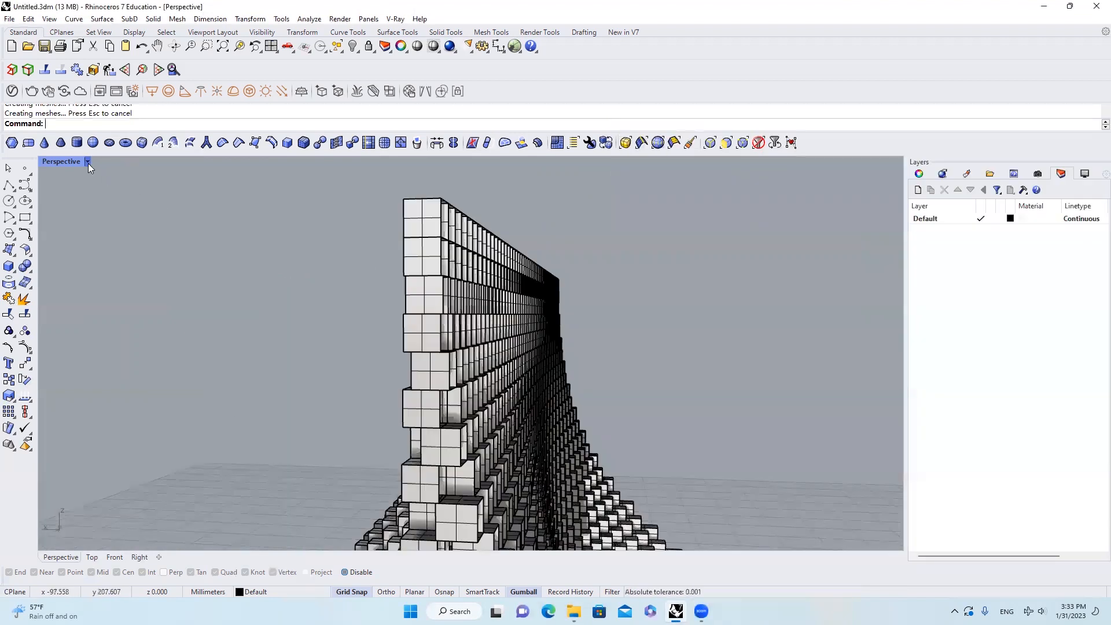
left_click(88, 162)
left_click(645, 212)
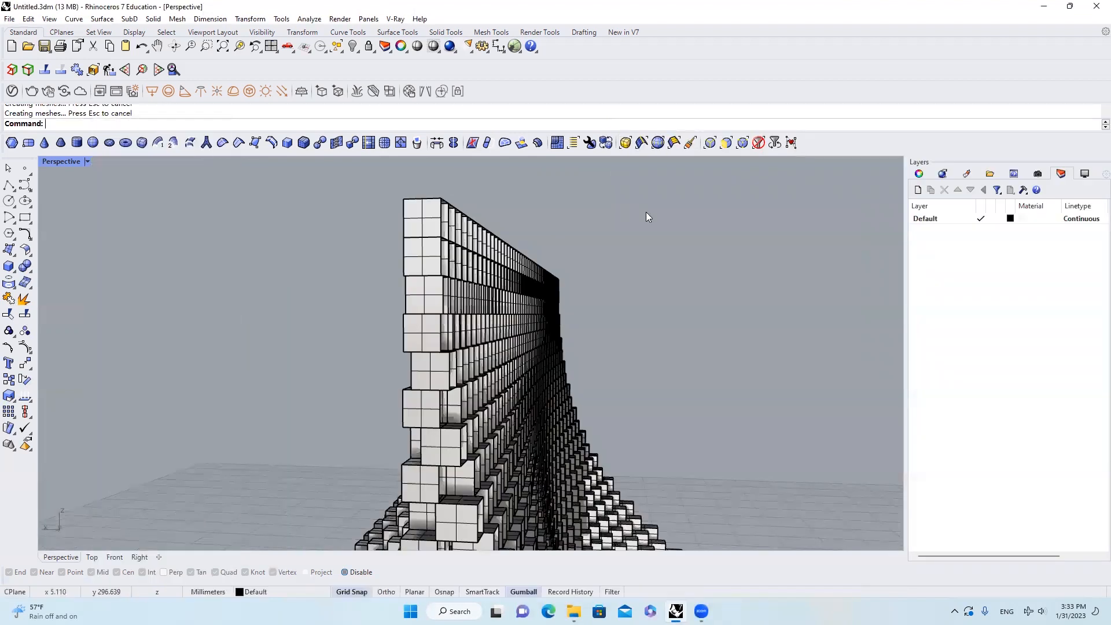
Examine the baked boxes along the walls' shared top edge, picking single boxes to check how they alternate.
scroll(601, 231, "down", 6)
scroll(514, 234, "up", 6)
left_click(519, 238)
right_click_drag(519, 238, 509, 280)
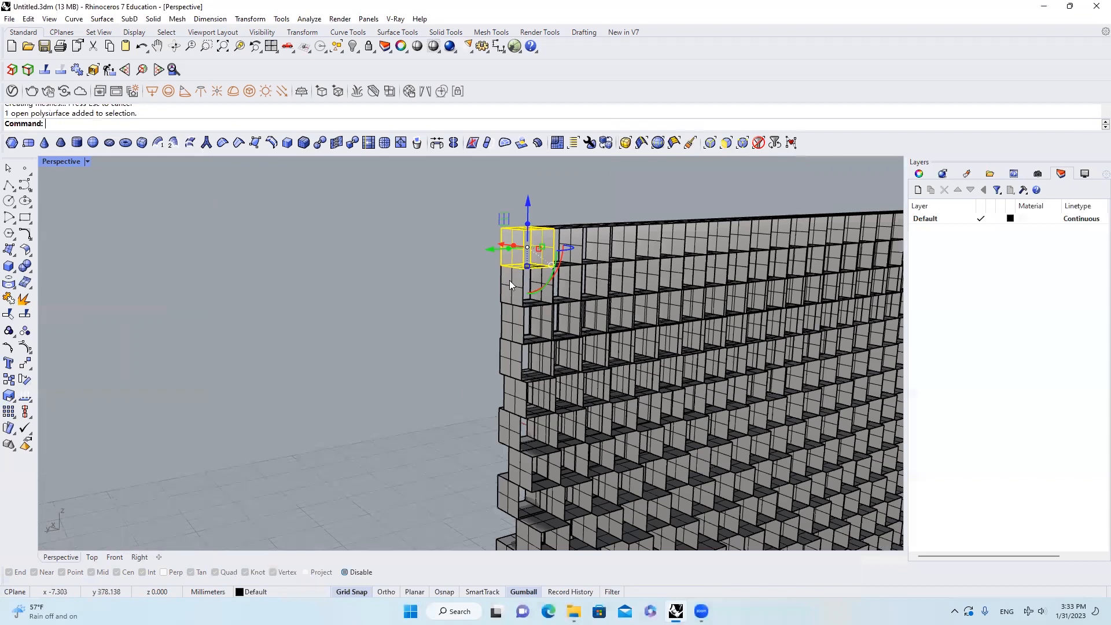
scroll(512, 315, "up", 4)
right_click_drag(510, 393, 601, 356)
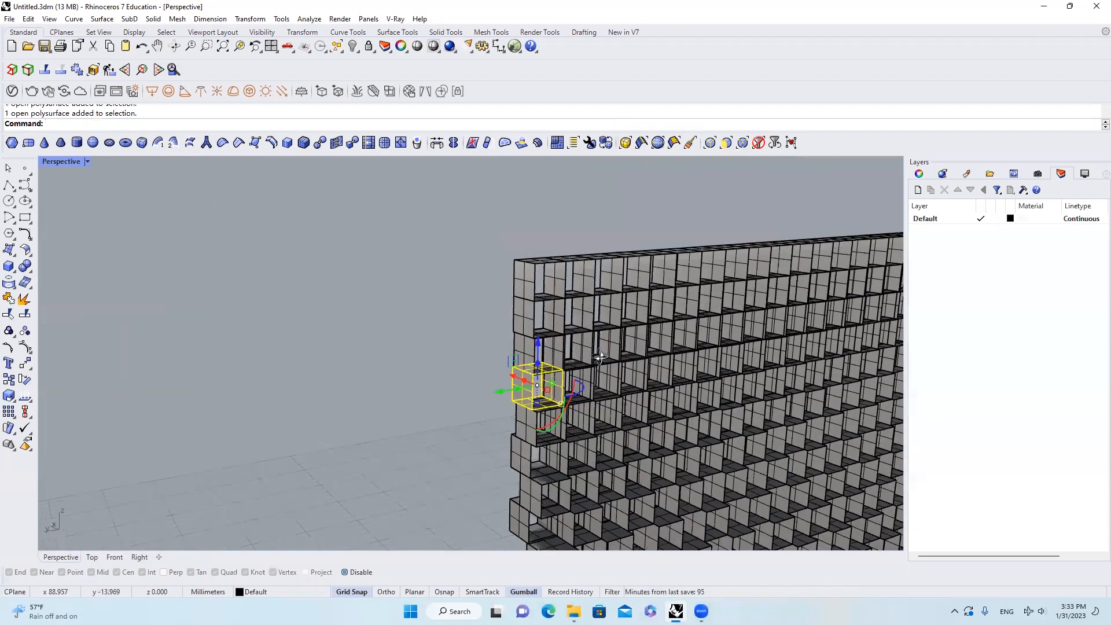
right_click_drag(543, 425, 594, 291)
right_click_drag(600, 335, 532, 353)
right_click_drag(551, 410, 527, 345)
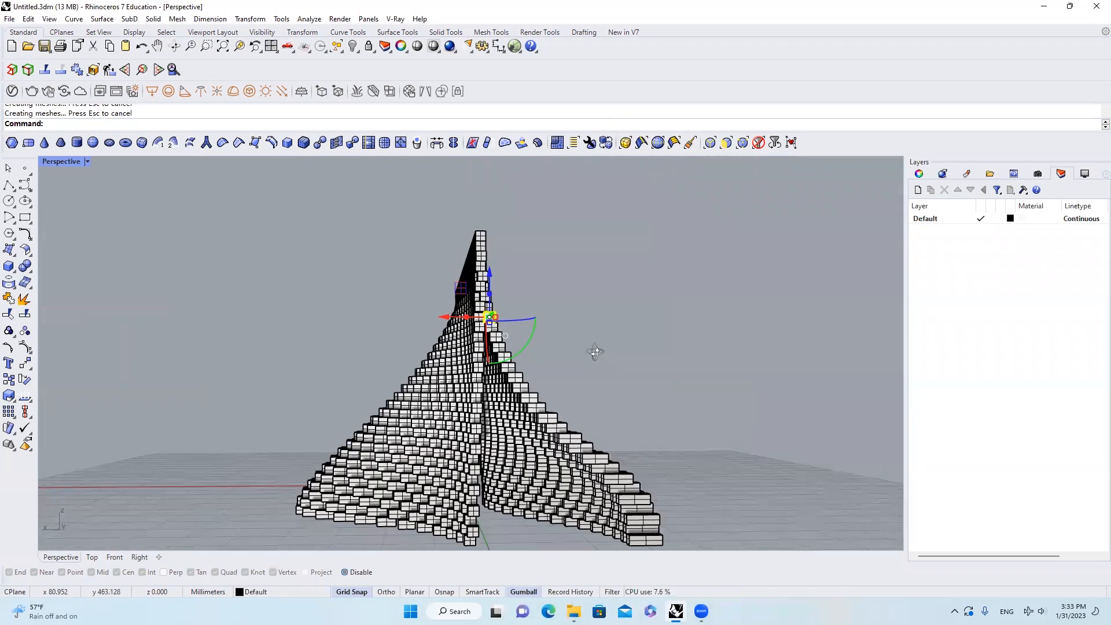
right_click_drag(595, 352, 621, 389)
left_click(621, 389)
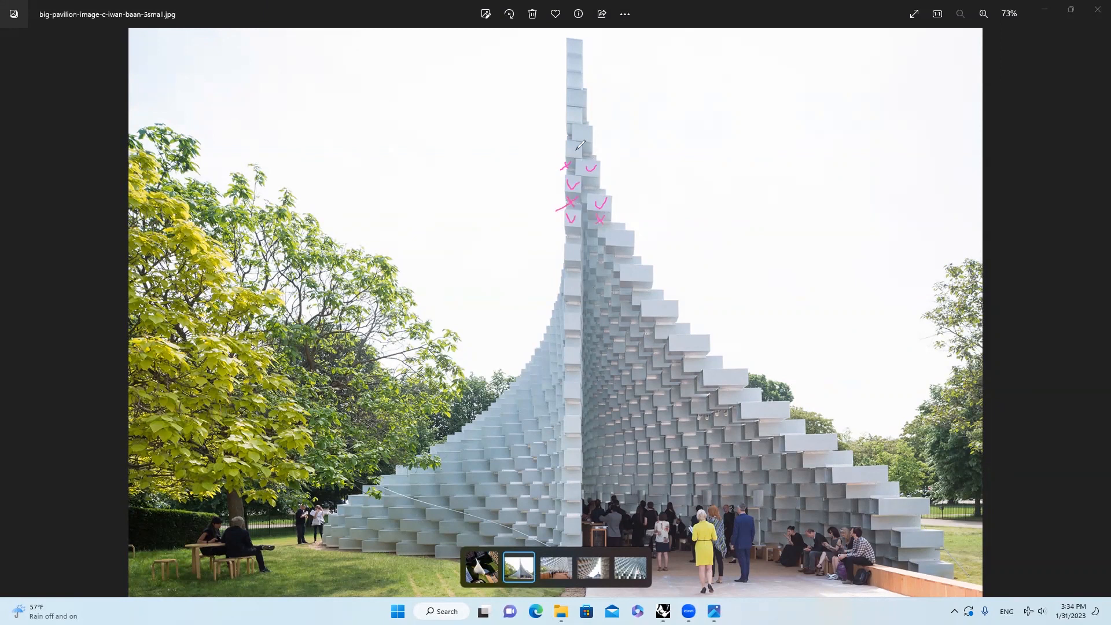
Mark the alternating blocks near the spire's top on the reference photo, and close the photo and its folder.
mouse_move(551, 113)
left_mouse_down()
mouse_move(590, 119)
mouse_move(592, 134)
left_mouse_up()
left_click_drag(553, 146, 593, 147)
key("alt+F4")
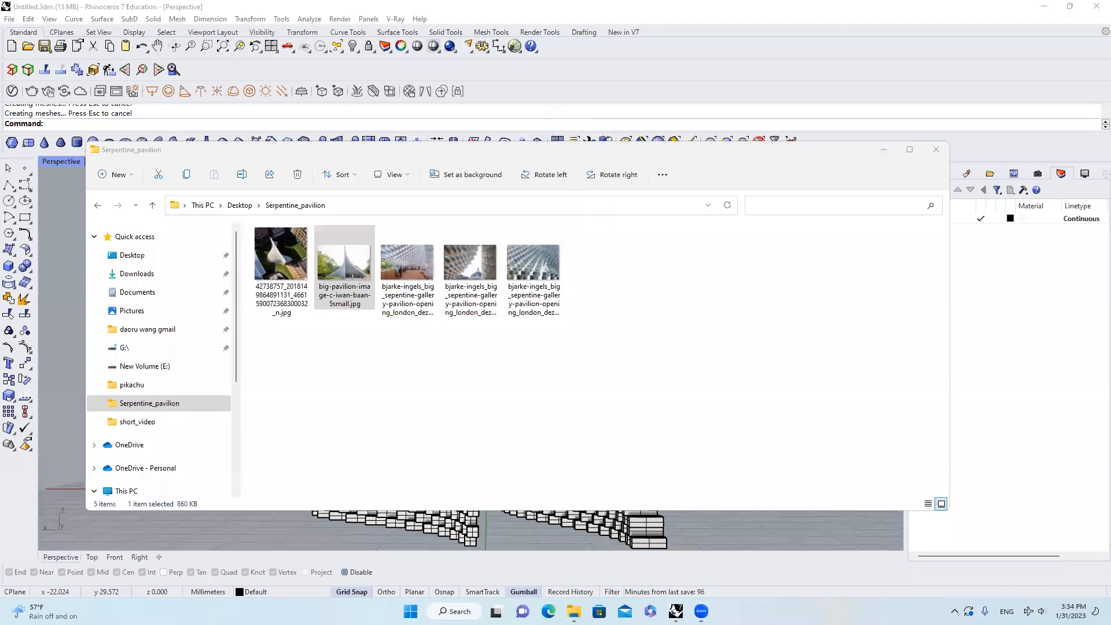
left_click(936, 149)
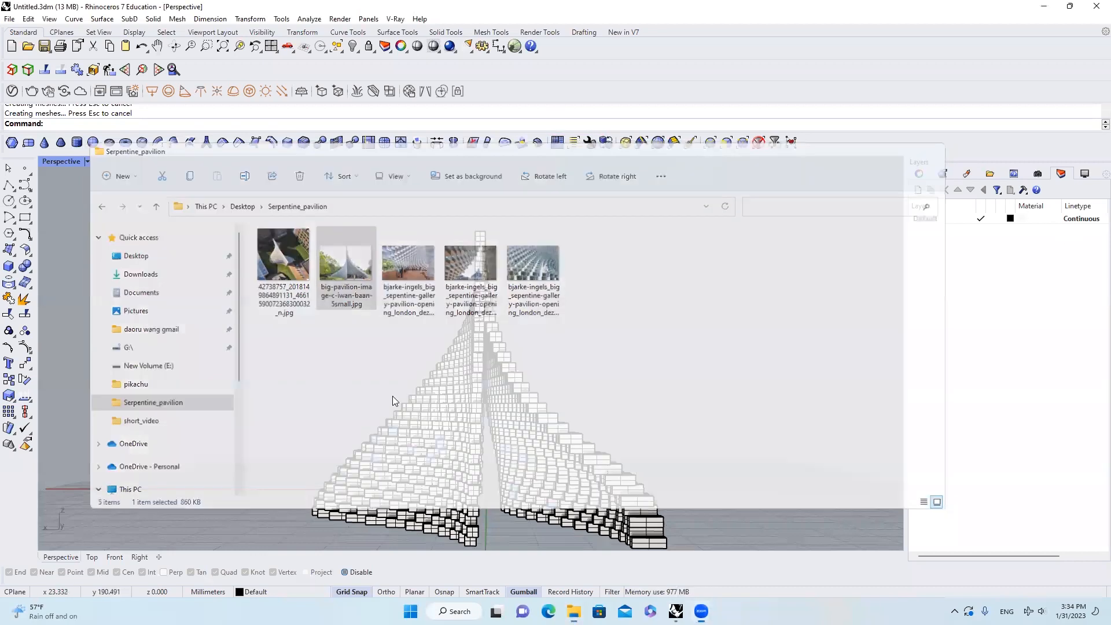
Examine the stacking of the baked boxes along the walls' front edge, close up and as a whole.
right_click_drag(494, 434, 741, 408)
scroll(615, 354, "up", 6)
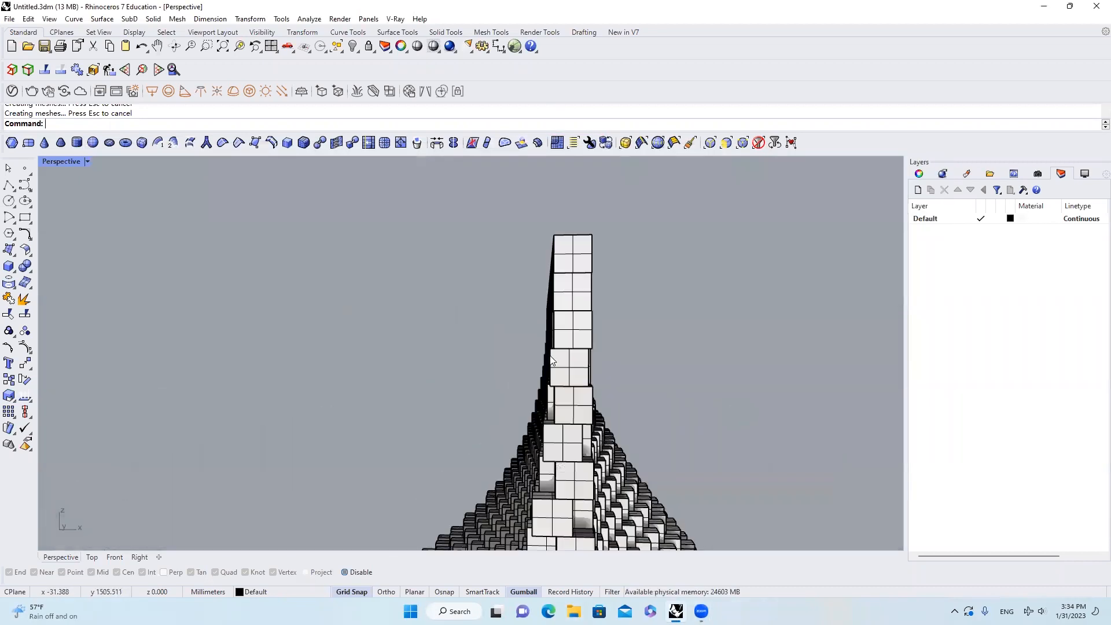
right_click_drag(615, 354, 500, 372)
right_click_drag(604, 337, 647, 331)
scroll(488, 358, "down", 10)
scroll(478, 305, "up", 6)
right_click_drag(431, 304, 611, 314)
scroll(508, 354, "down", 6)
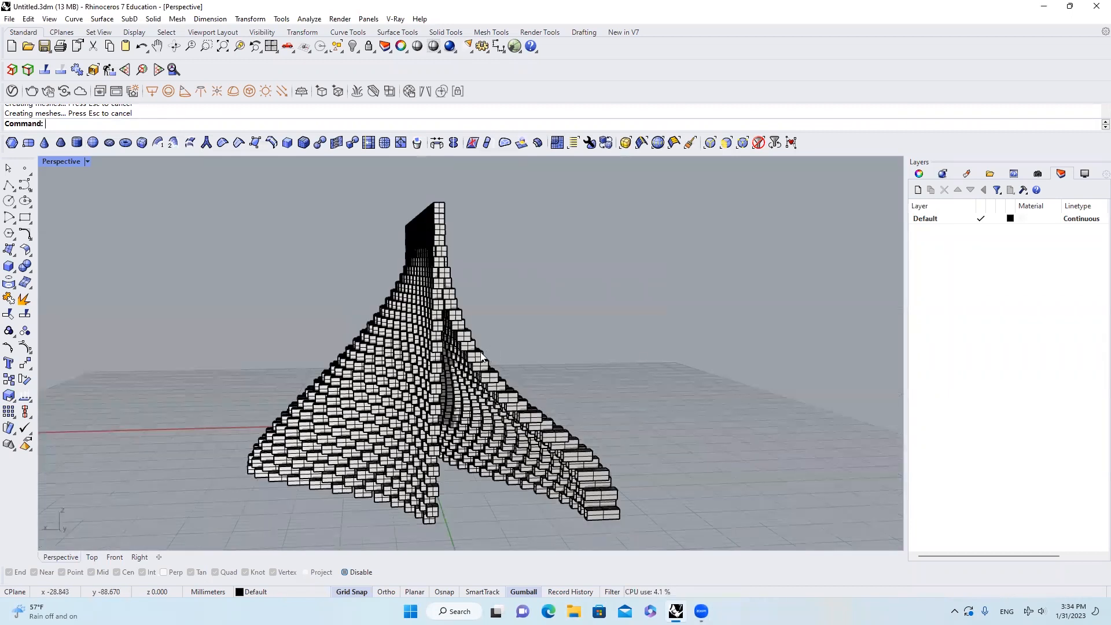
Switch the Perspective viewport to Rendered display and add a V-Ray infinite plane as the ground.
left_click(87, 161)
left_click(133, 174)
right_click_drag(324, 255, 463, 257)
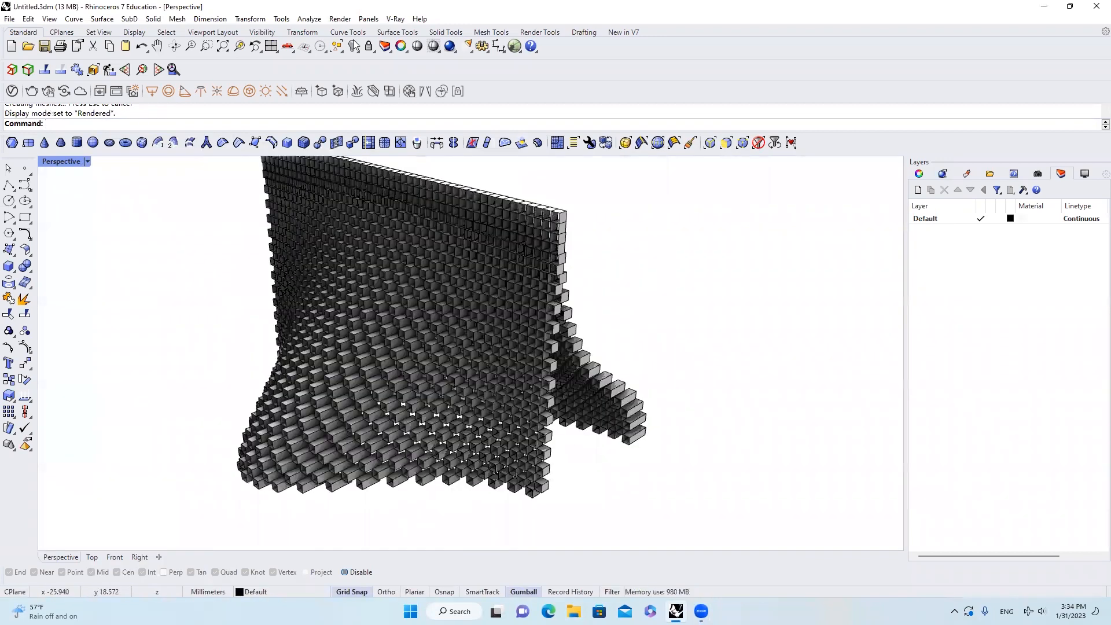
left_click(302, 92)
right_click_drag(441, 335, 575, 342)
Examine the gaps and overlaps between boxes inside the curved wall, picking individual boxes to see their extents.
scroll(575, 341, "up", 5)
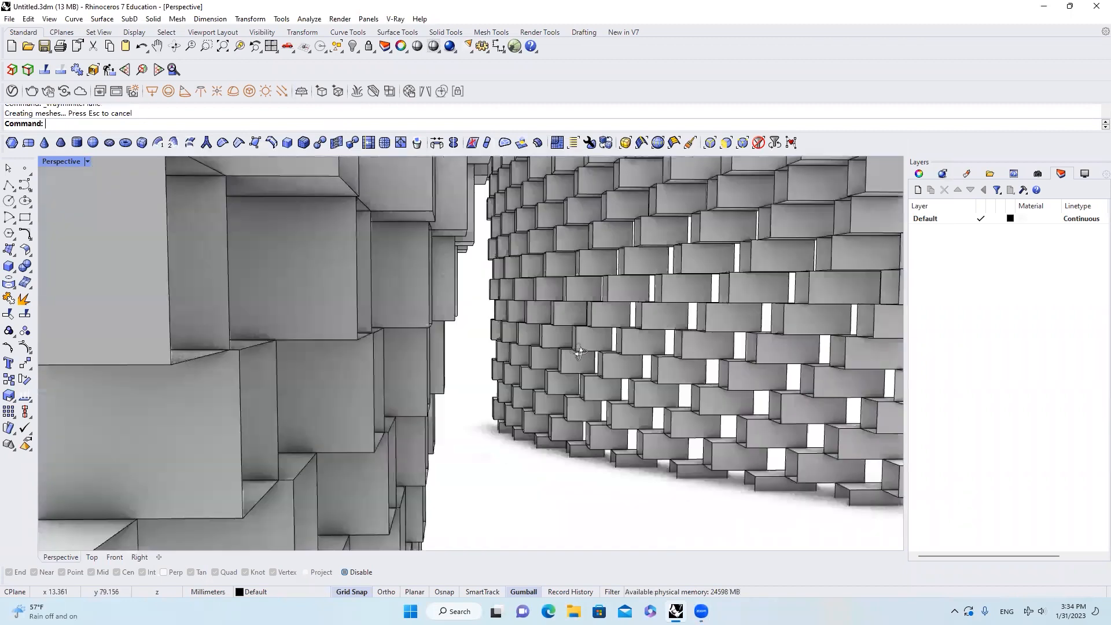
scroll(719, 353, "up", 3)
left_click(720, 353)
scroll(719, 353, "down", 5)
scroll(681, 338, "up", 5)
left_click(644, 320)
right_click_drag(644, 320, 605, 307)
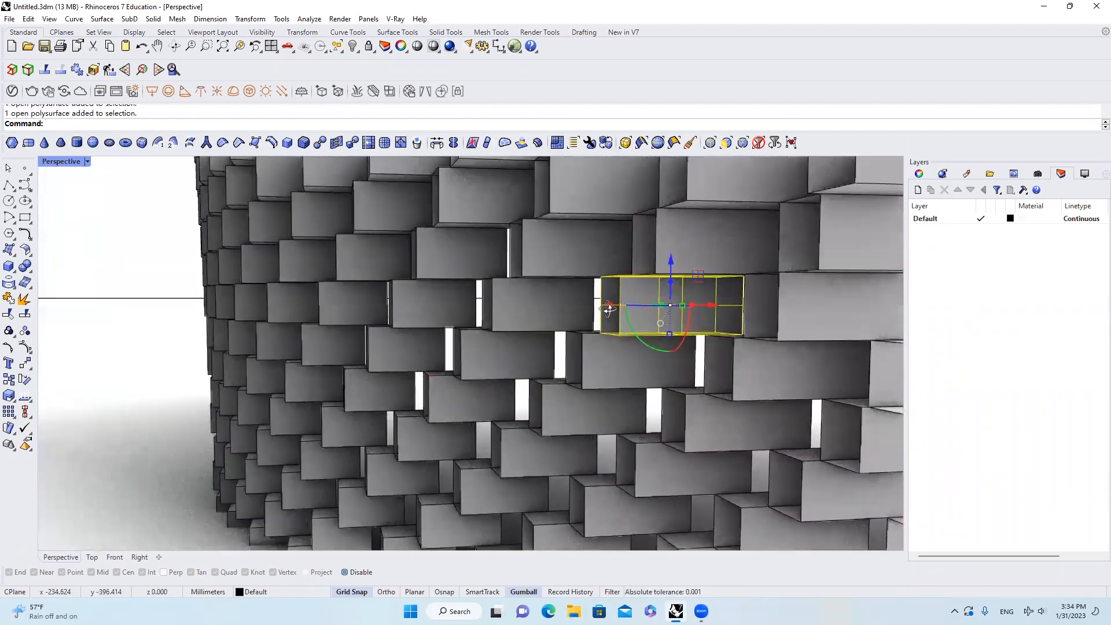
scroll(550, 277, "up", 4)
right_click_drag(550, 278, 622, 255)
scroll(622, 255, "down", 5)
scroll(622, 254, "up", 5)
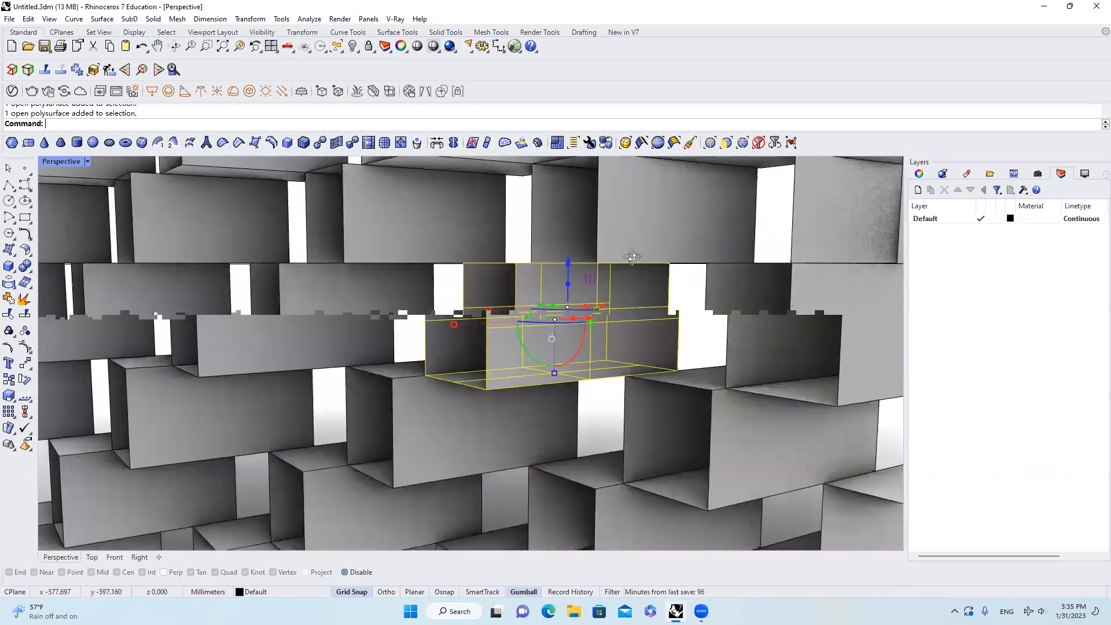
Clear the selection and review the whole rendered pavilion on its ground plane from several sides.
right_click_drag(542, 250, 616, 359)
scroll(520, 279, "down", 10)
scroll(617, 361, "up", 4)
left_click(545, 337)
scroll(545, 337, "down", 5)
key("Escape")
right_click_drag(545, 340, 597, 322)
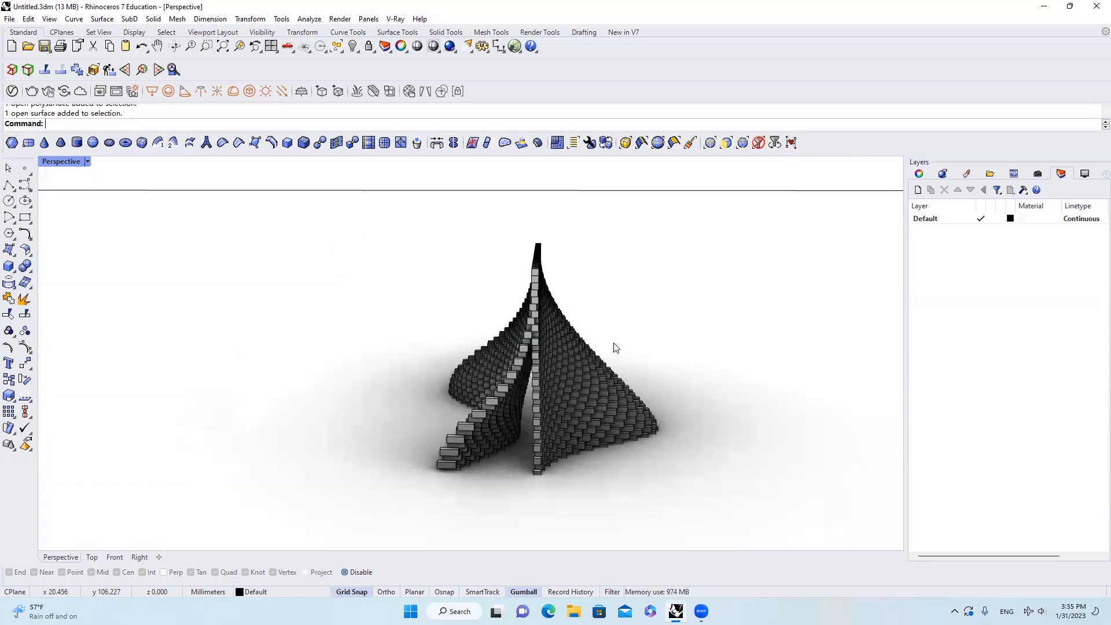
right_click_drag(610, 363, 641, 392)
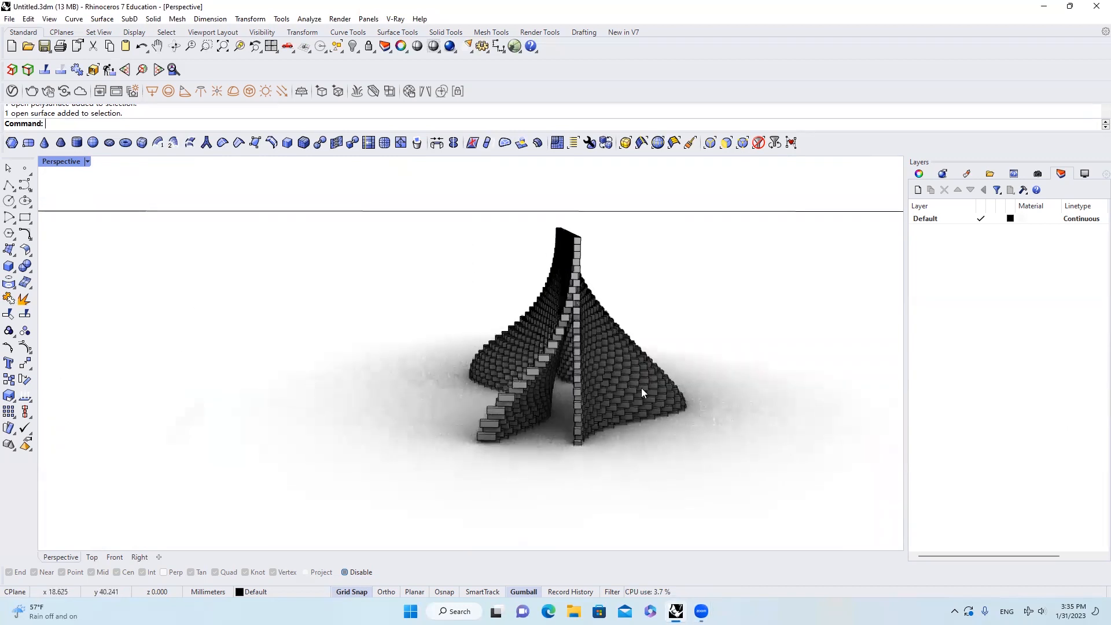